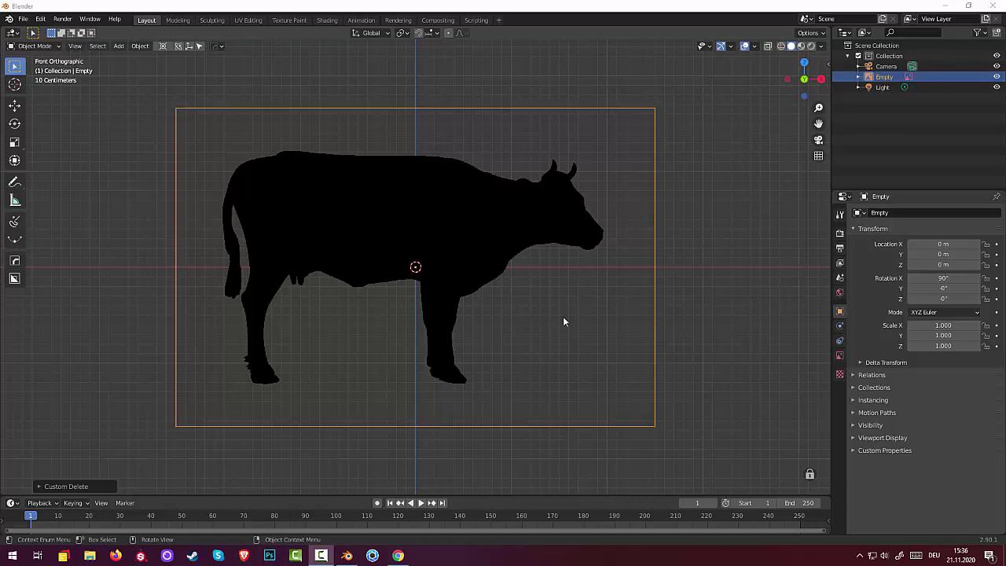
Deselect the cow reference Empty and open the Shift+A Add menu to reach the mesh primitives.
{"action": "left_click", "coordinate": [739, 315]}
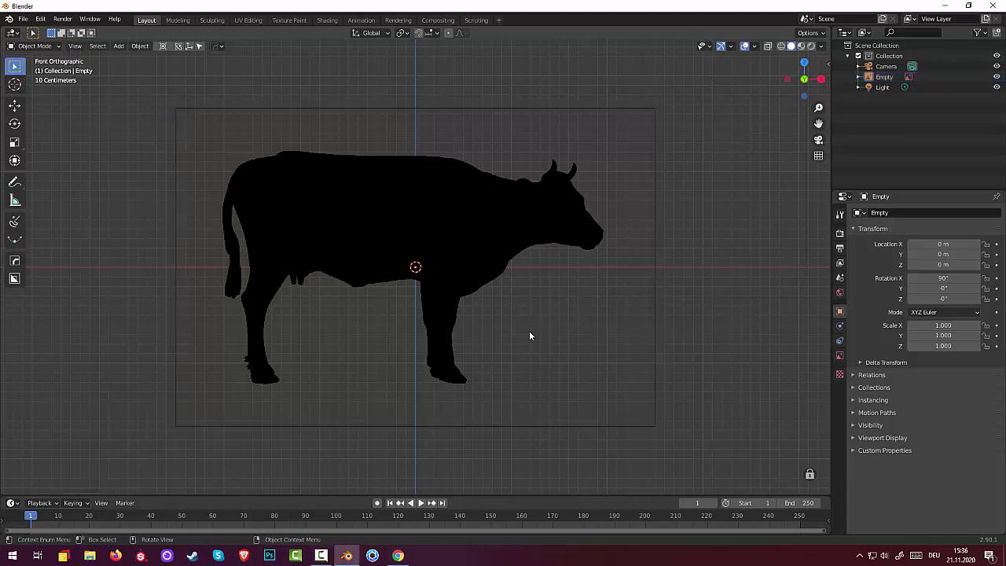
{"action": "key", "text": "shift+a"}
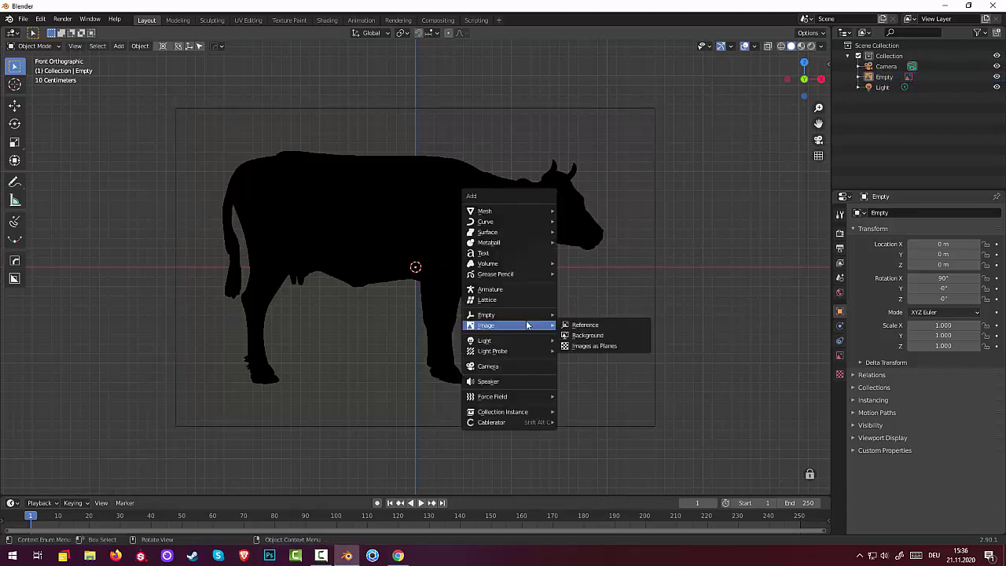
{"action": "key", "text": "Escape"}
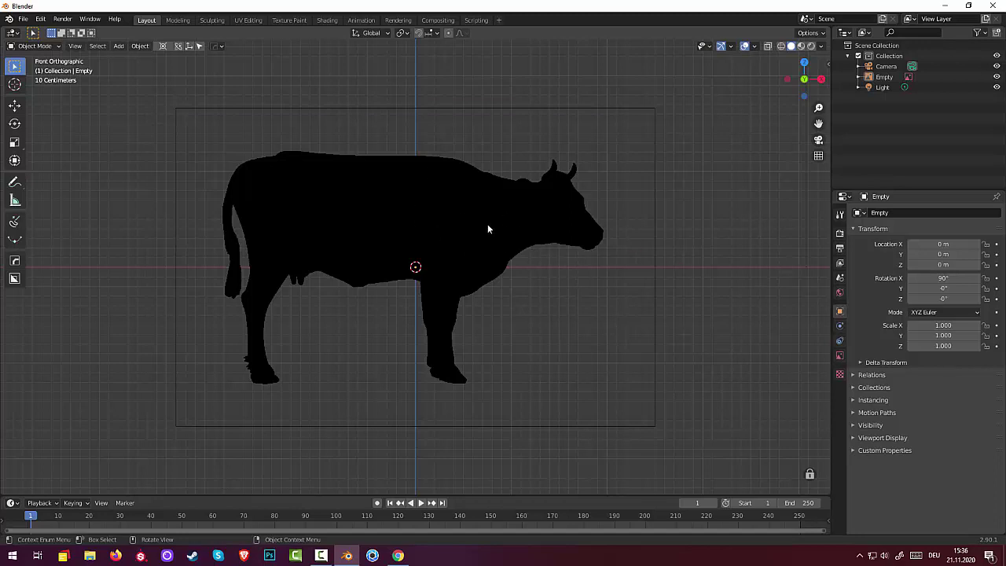
{"action": "key", "text": "shift+a"}
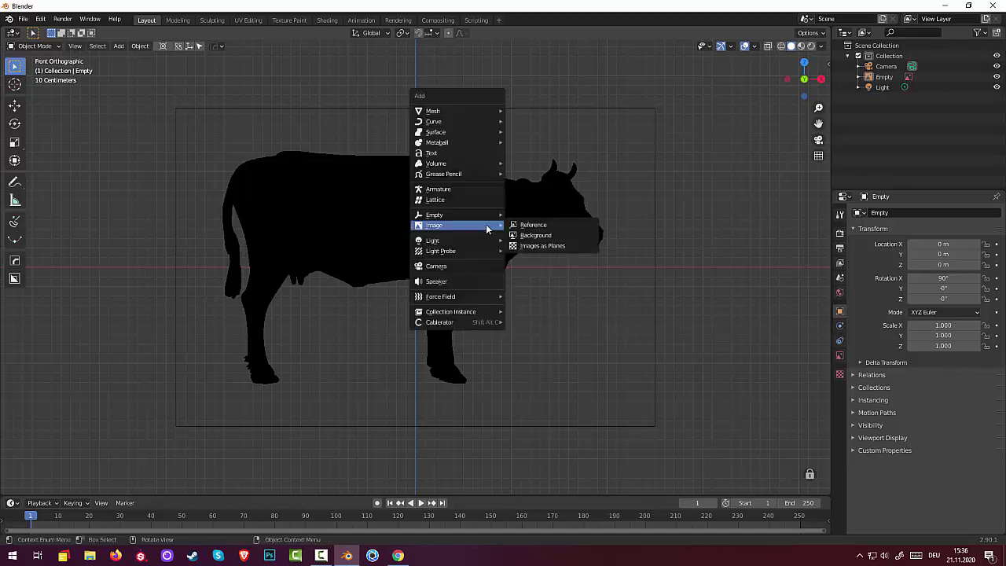
{"action": "mouse_move", "coordinate": [456, 111]}
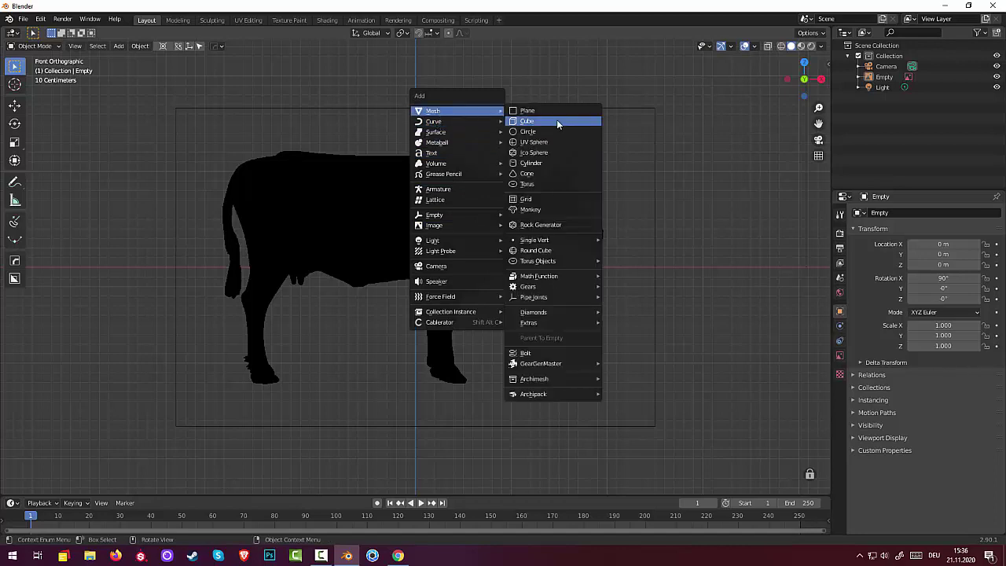
Add a plane and rotate it 90° on X to face the front view.
{"action": "left_click", "coordinate": [555, 110]}
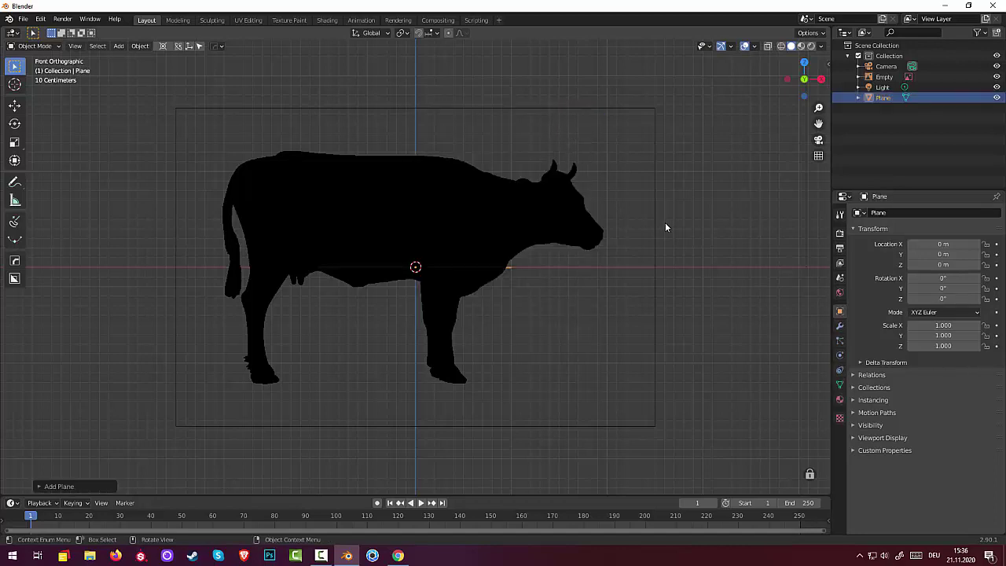
{"action": "key", "text": "r"}
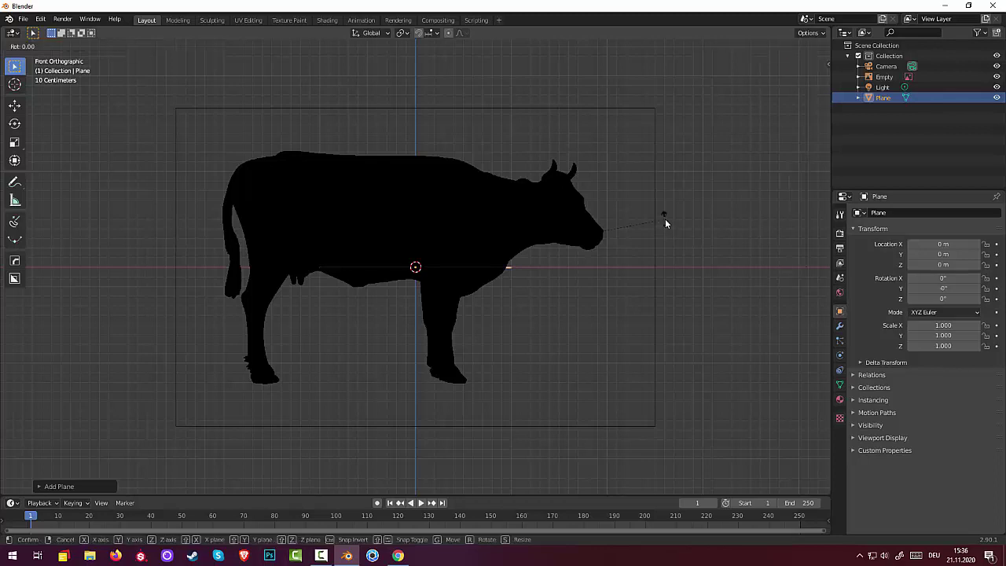
{"action": "type", "text": "x90"}
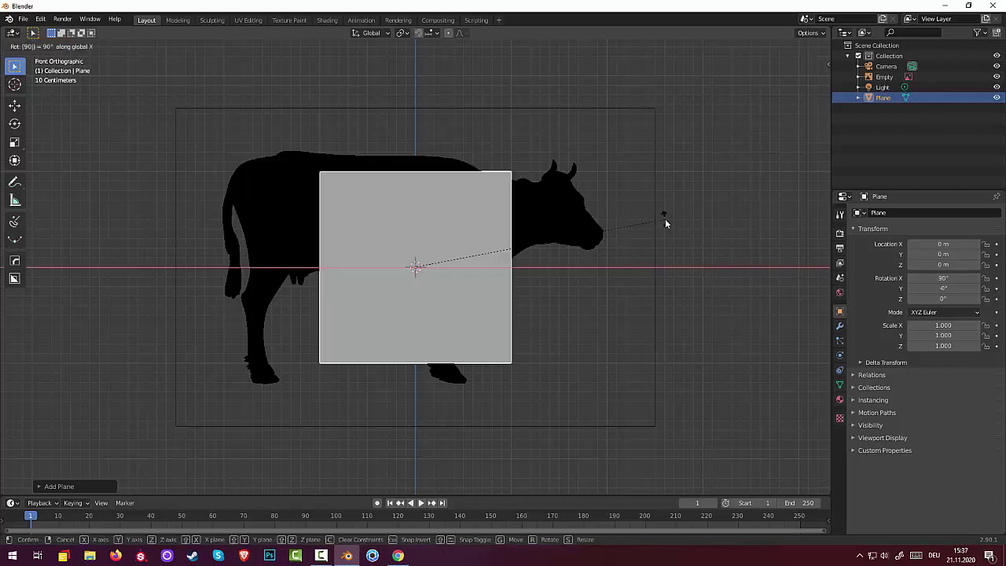
{"action": "key", "text": "Return"}
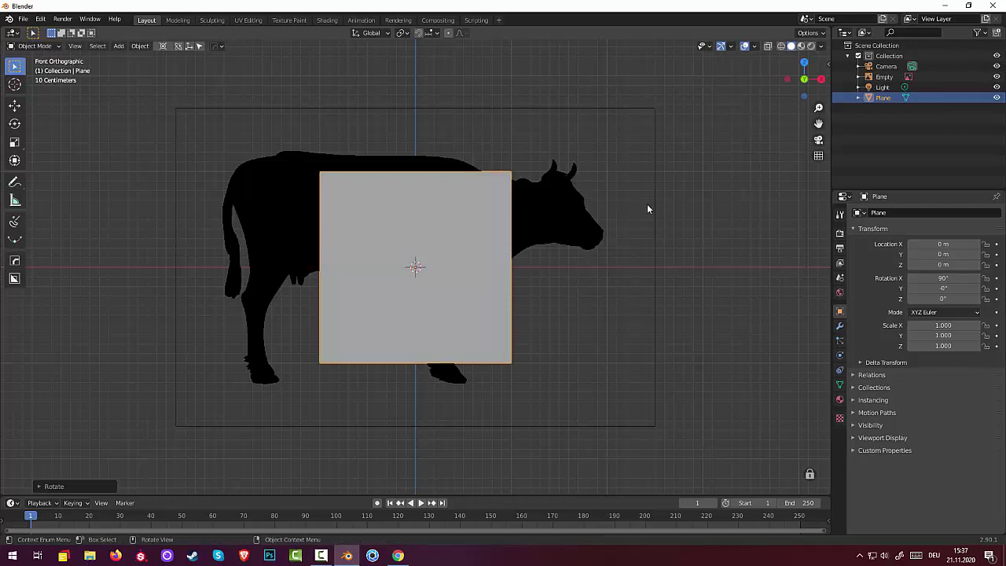
Scale the plane down to 0.592, place it over the cow's rear body, and reselect it.
{"action": "key", "text": "s"}
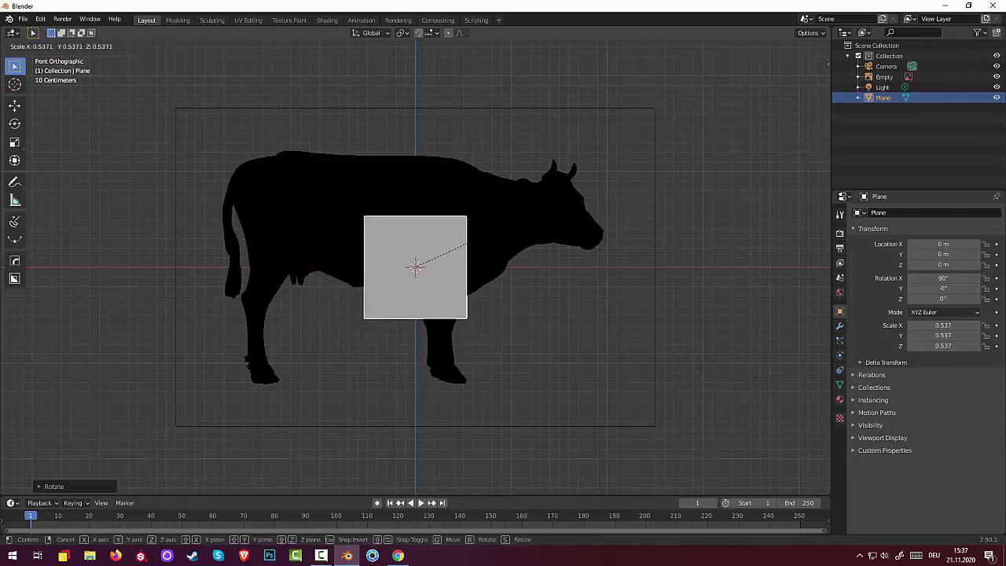
{"action": "left_click", "coordinate": [472, 245]}
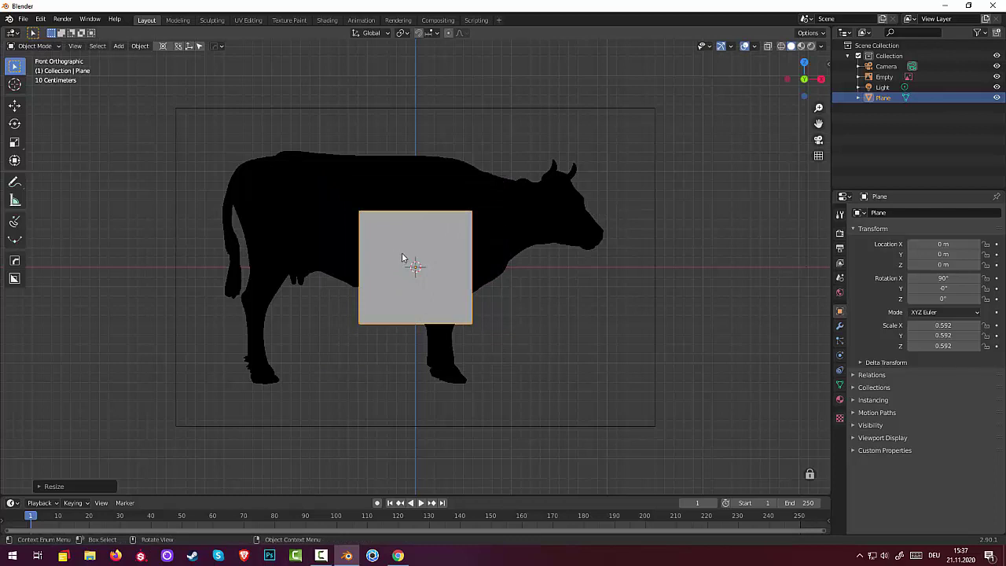
{"action": "key", "text": "g"}
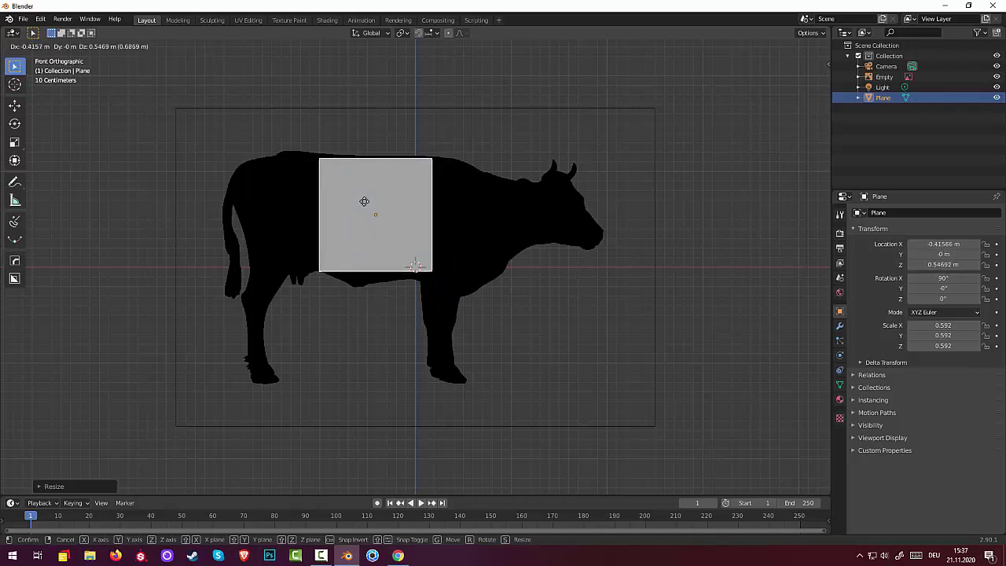
{"action": "left_click", "coordinate": [364, 201]}
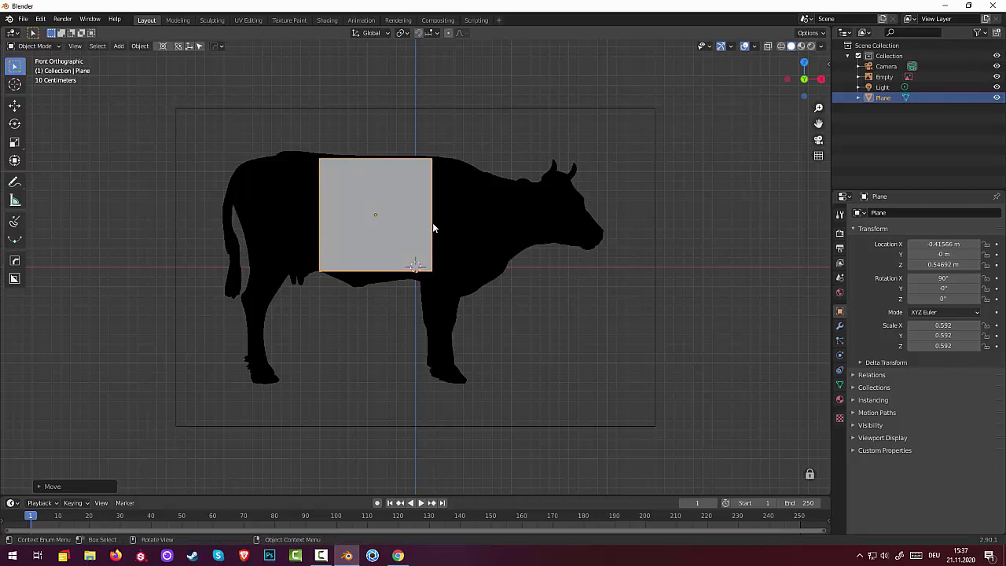
{"action": "left_click", "coordinate": [432, 227]}
{"action": "left_click", "coordinate": [431, 228]}
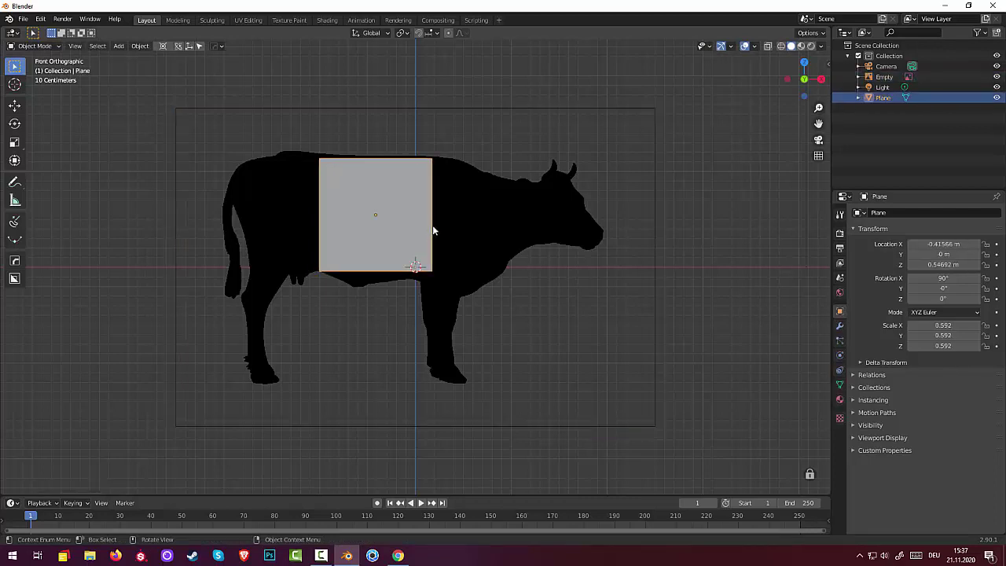
{"action": "left_click", "coordinate": [47, 49]}
In Edit Mode, extend the plane's right edge into a new face over the cow's middle.
{"action": "left_click", "coordinate": [34, 69]}
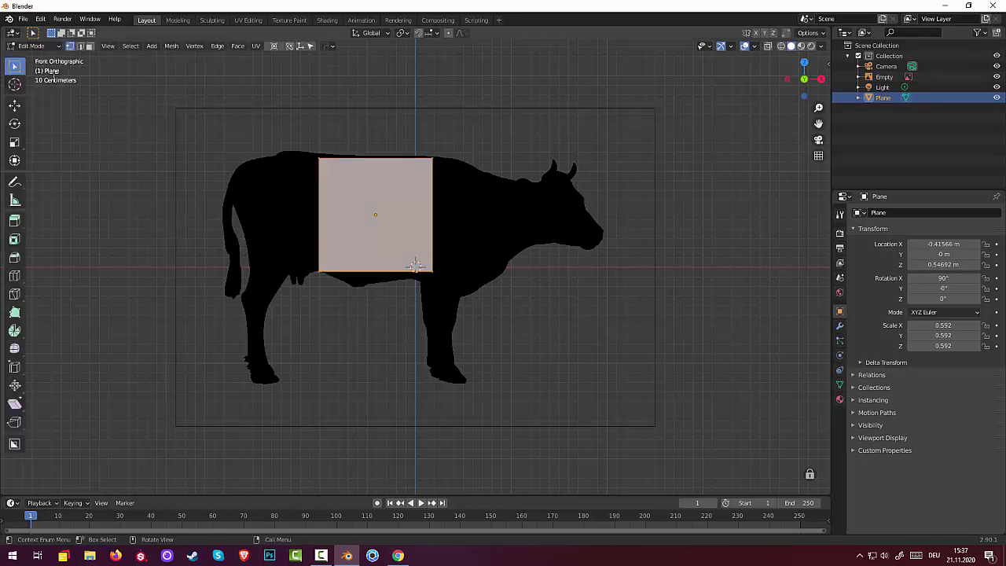
{"action": "left_click", "coordinate": [432, 219]}
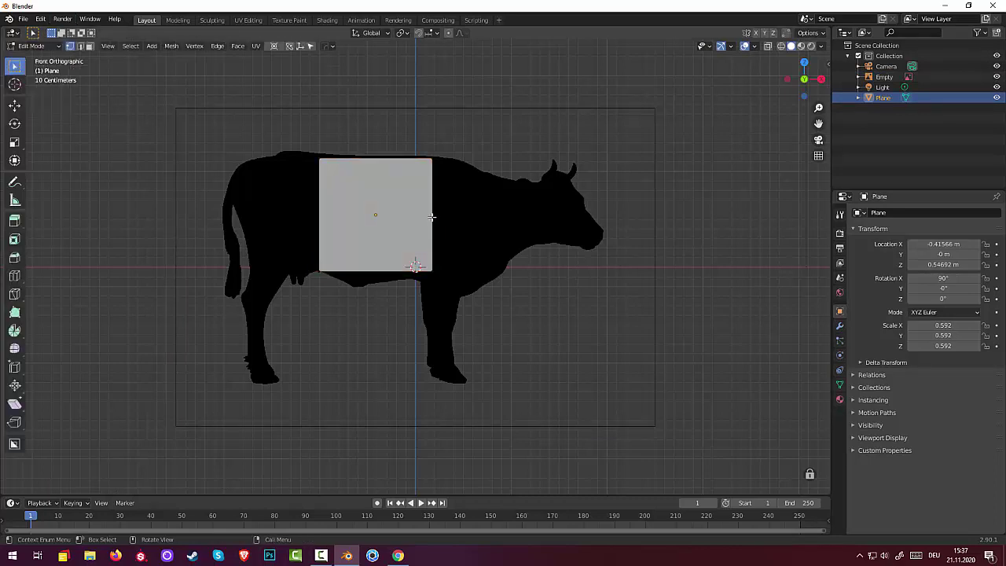
{"action": "left_click", "coordinate": [79, 45]}
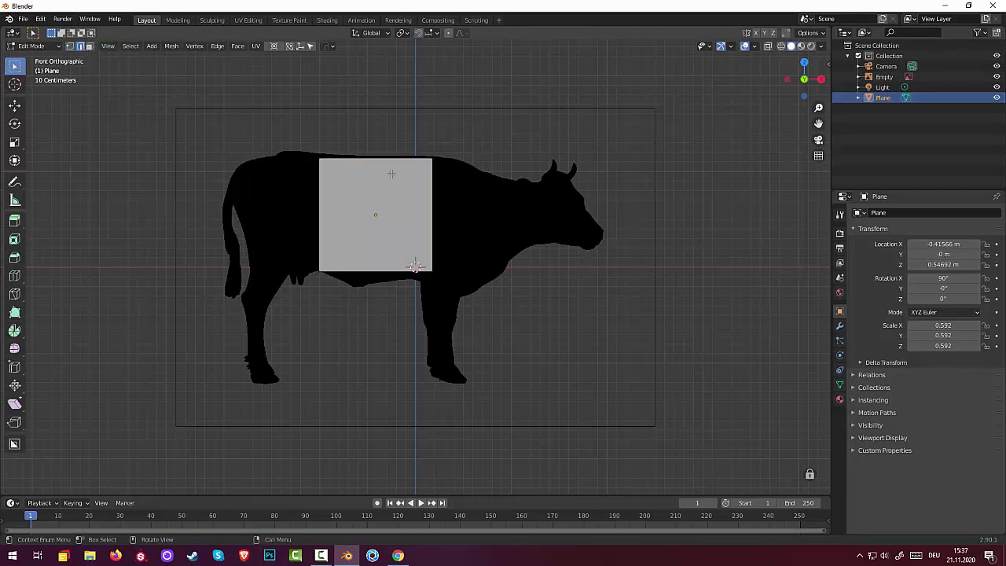
{"action": "left_click", "coordinate": [432, 216]}
{"action": "key", "text": "g"}
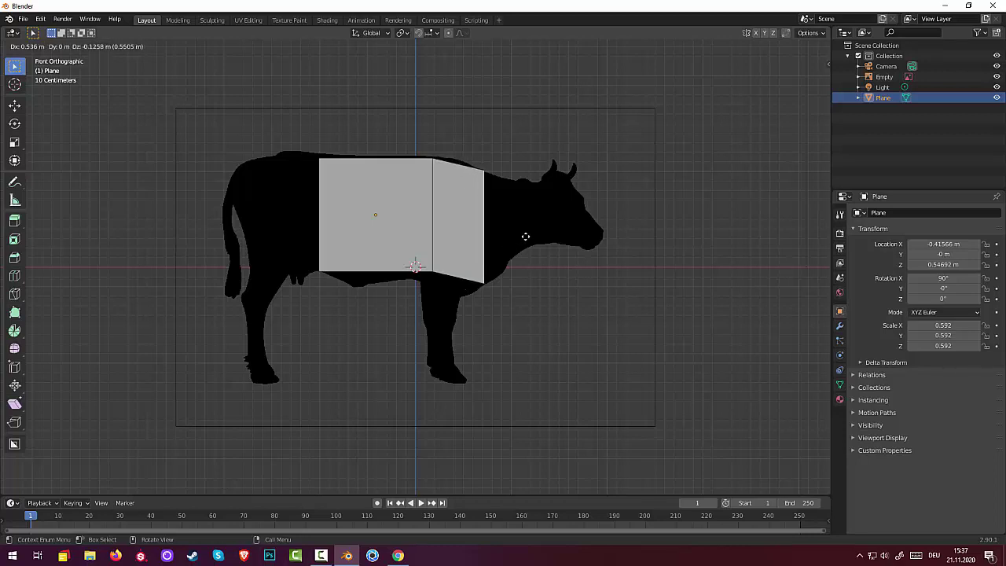
{"action": "left_click", "coordinate": [524, 236]}
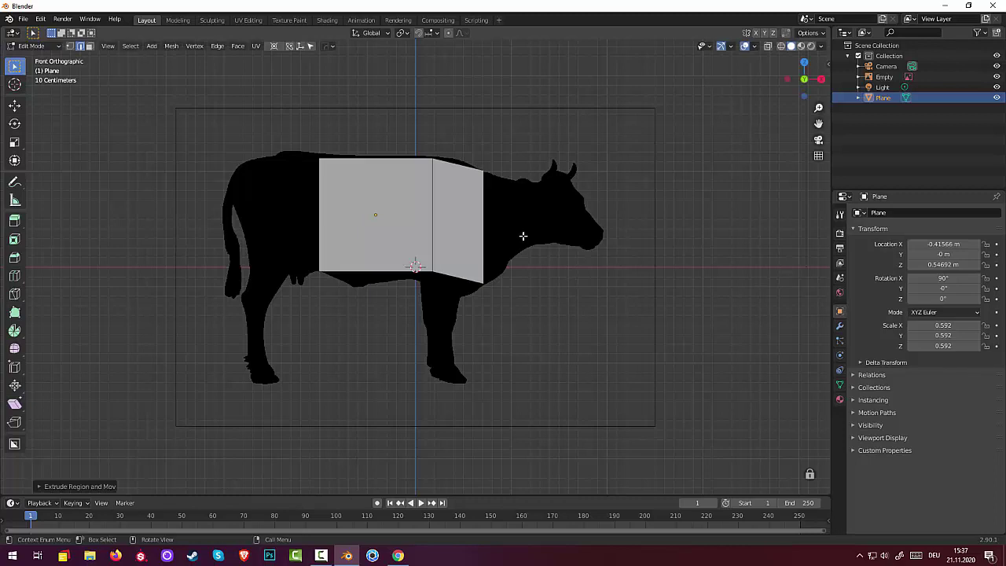
Extrude a second face from the right edge and taper its end edge vertically.
{"action": "key", "text": "e"}
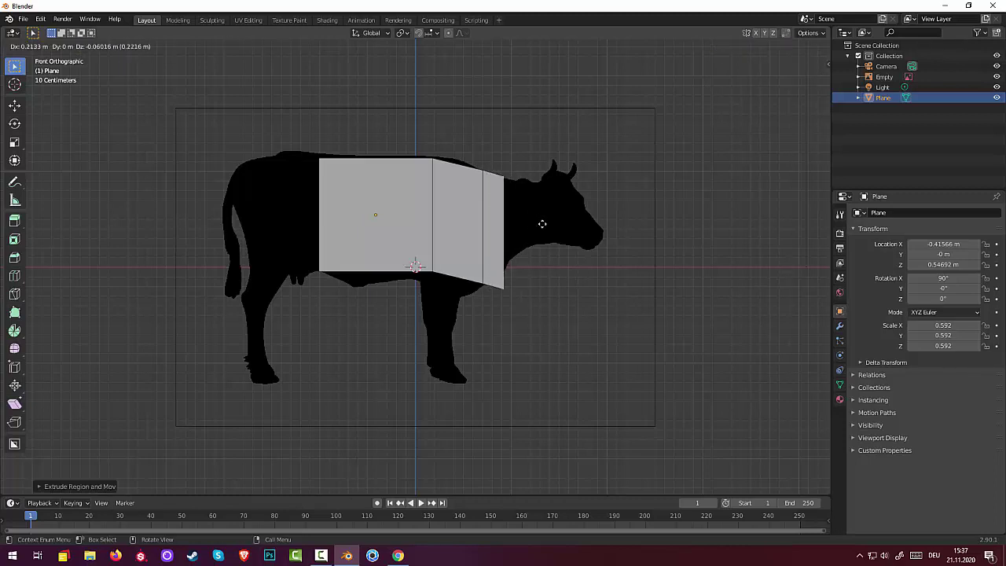
{"action": "left_click", "coordinate": [553, 220]}
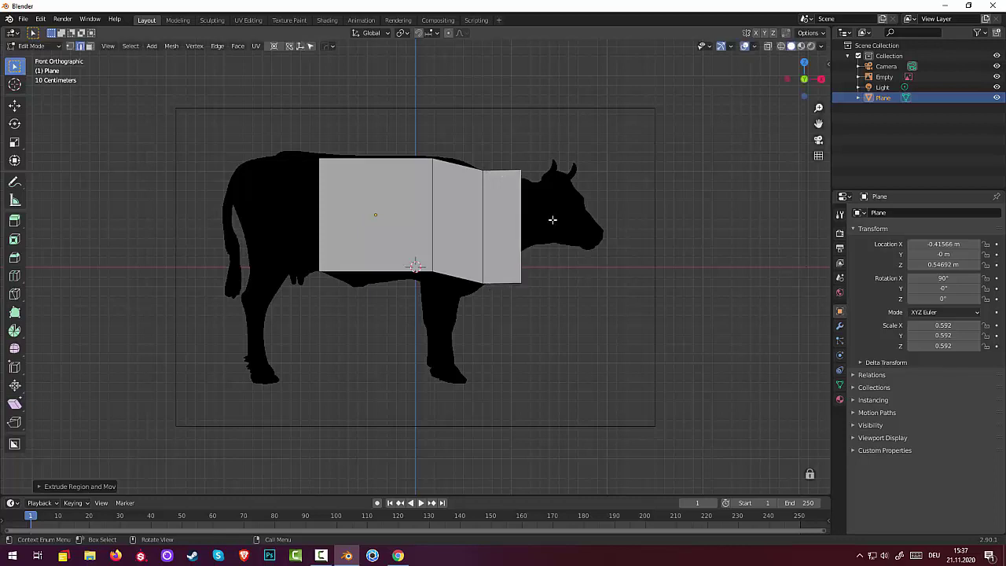
{"action": "key", "text": "s"}
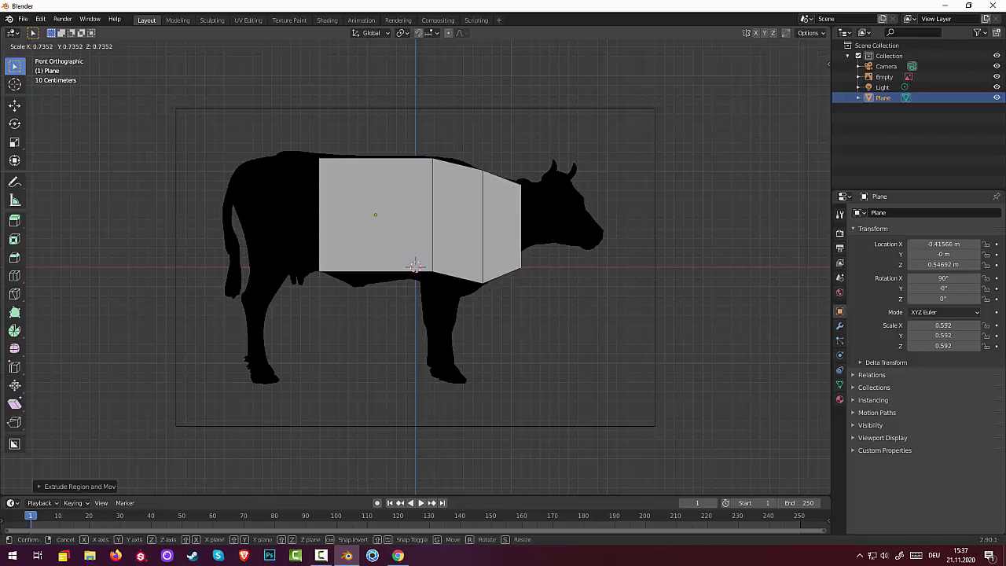
{"action": "left_click", "coordinate": [569, 218]}
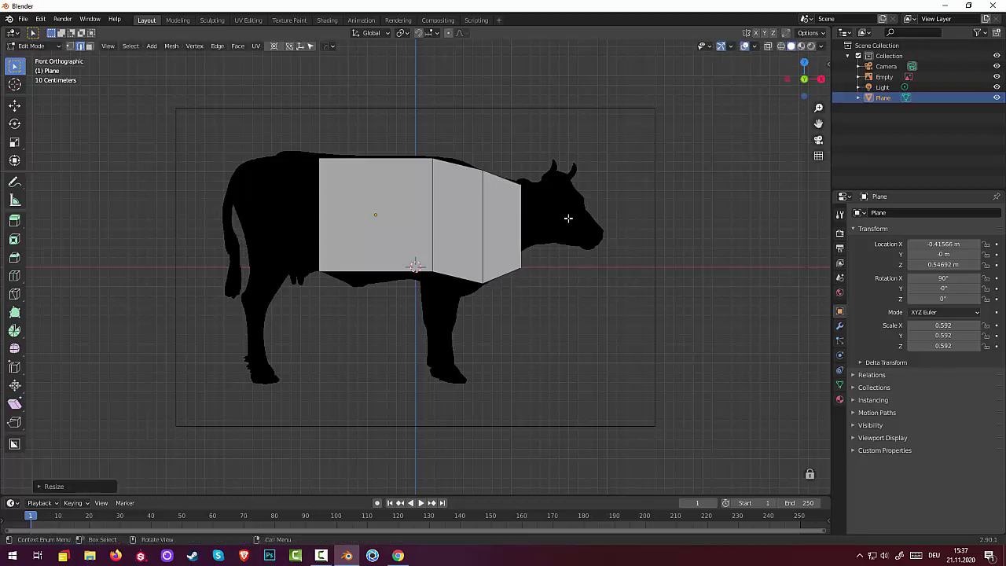
Move the end vertices onto the chest and neck outline, then reselect the strip's end edge.
{"action": "left_click", "coordinate": [70, 46]}
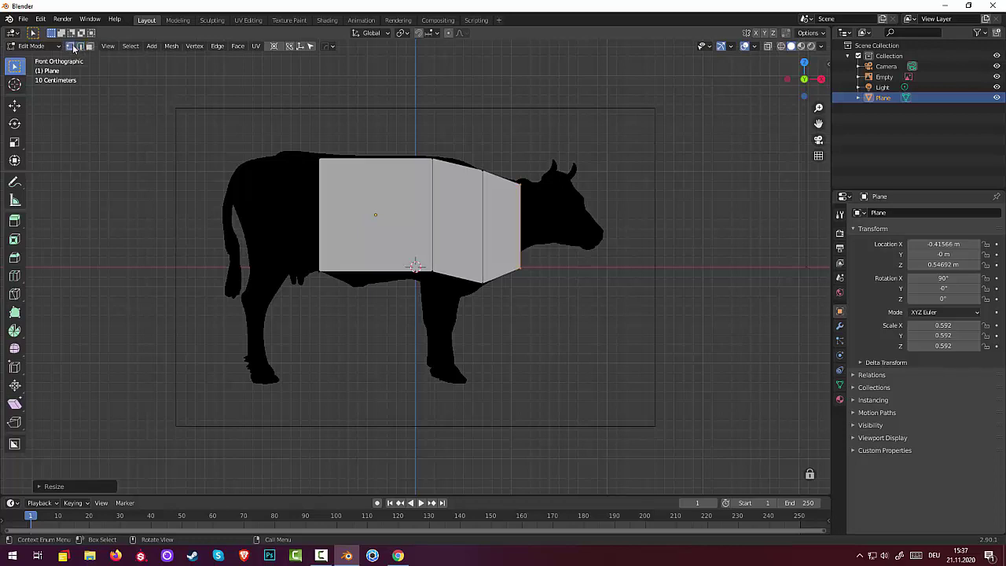
{"action": "left_click", "coordinate": [525, 277]}
{"action": "key", "text": "g"}
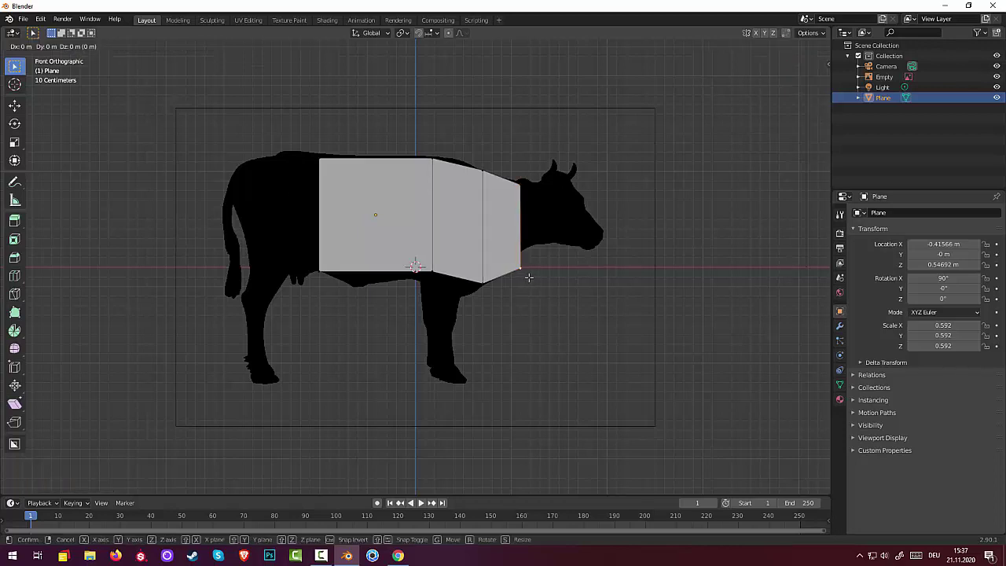
{"action": "key", "text": "z"}
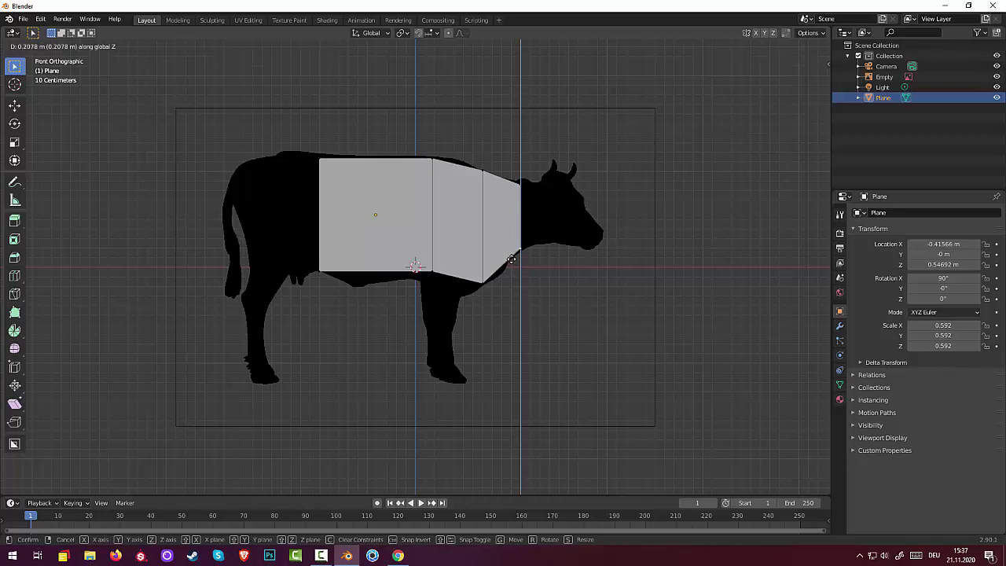
{"action": "left_click", "coordinate": [512, 256]}
{"action": "left_click", "coordinate": [519, 186]}
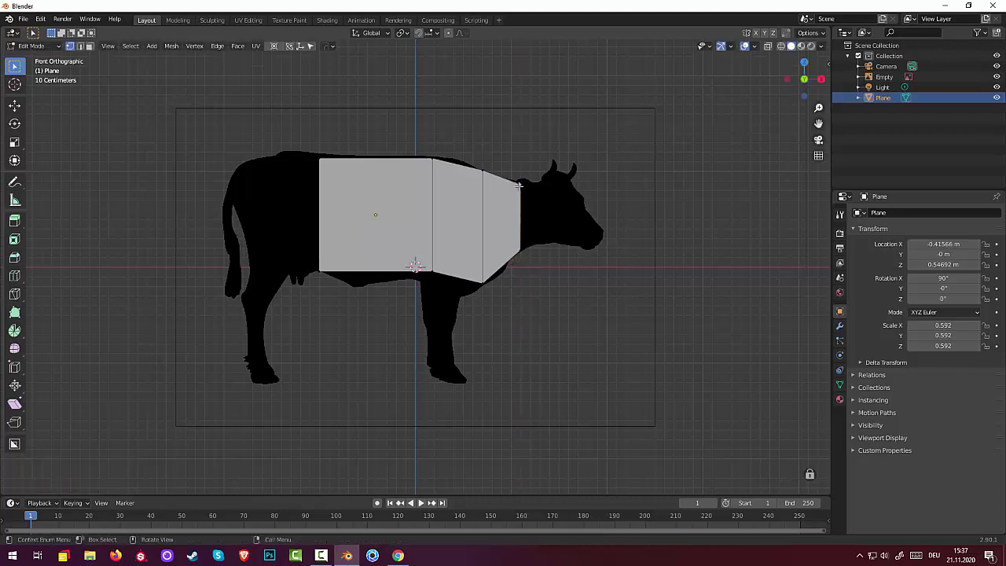
{"action": "key", "text": "z"}
{"action": "key", "text": "Escape"}
{"action": "key", "text": "g"}
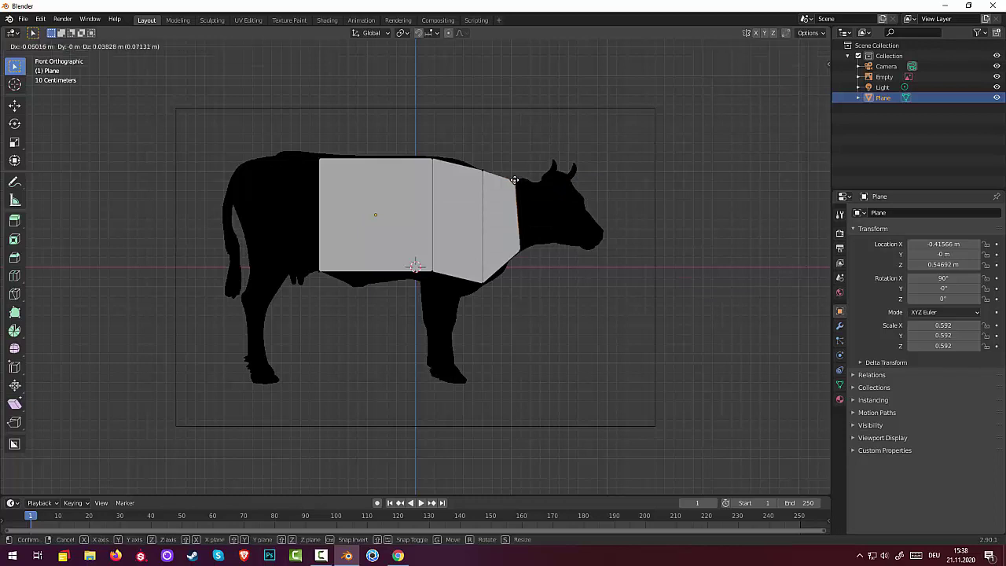
{"action": "left_click", "coordinate": [516, 182]}
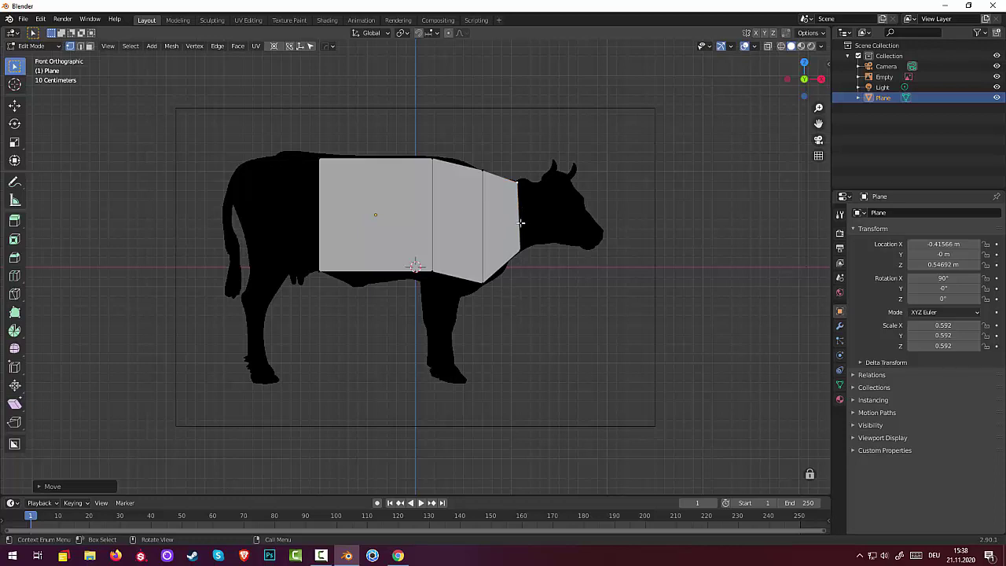
{"action": "key", "text": "2"}
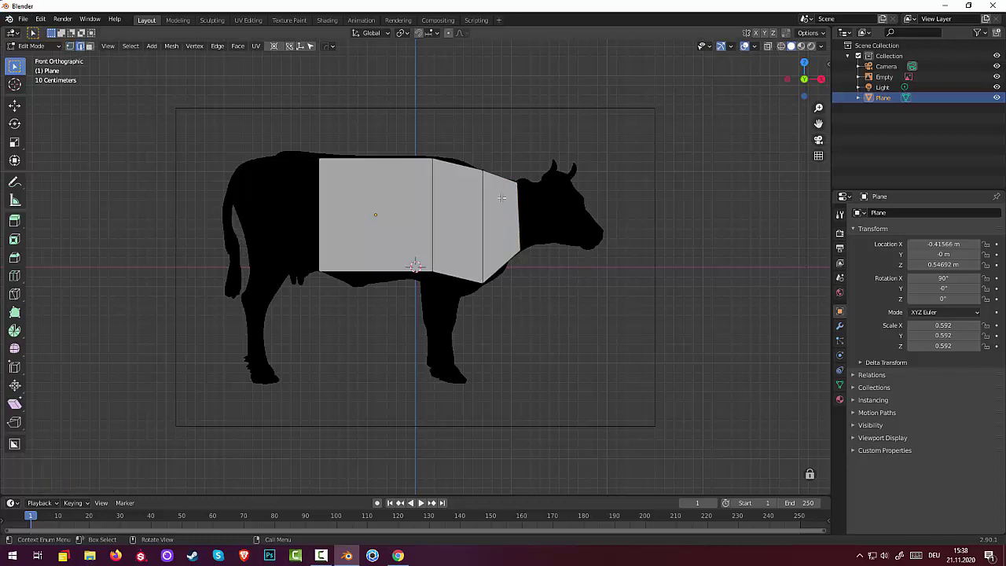
{"action": "left_click", "coordinate": [518, 220]}
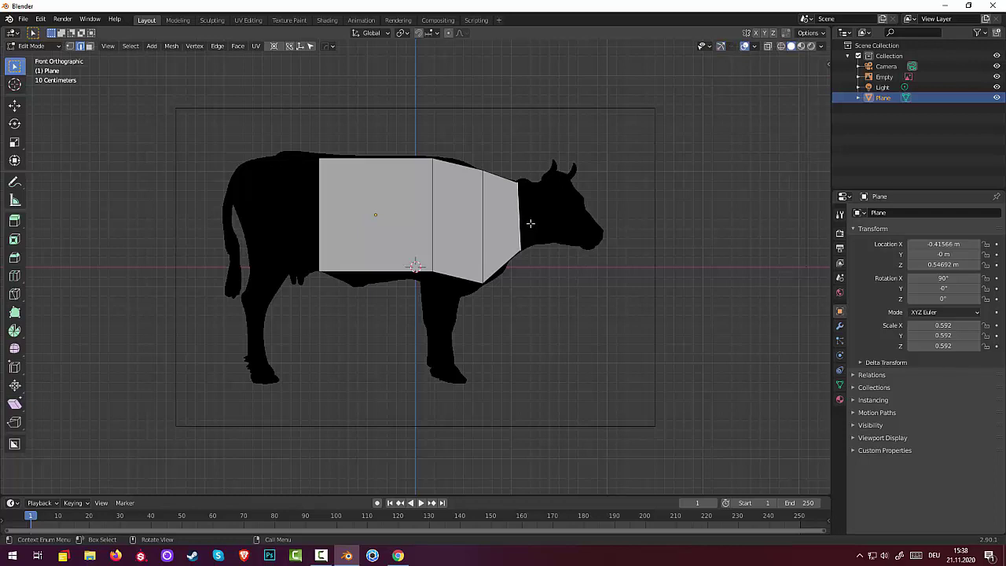
Extrude two tapered sections from the end edge along the cow's neck.
{"action": "key", "text": "e"}
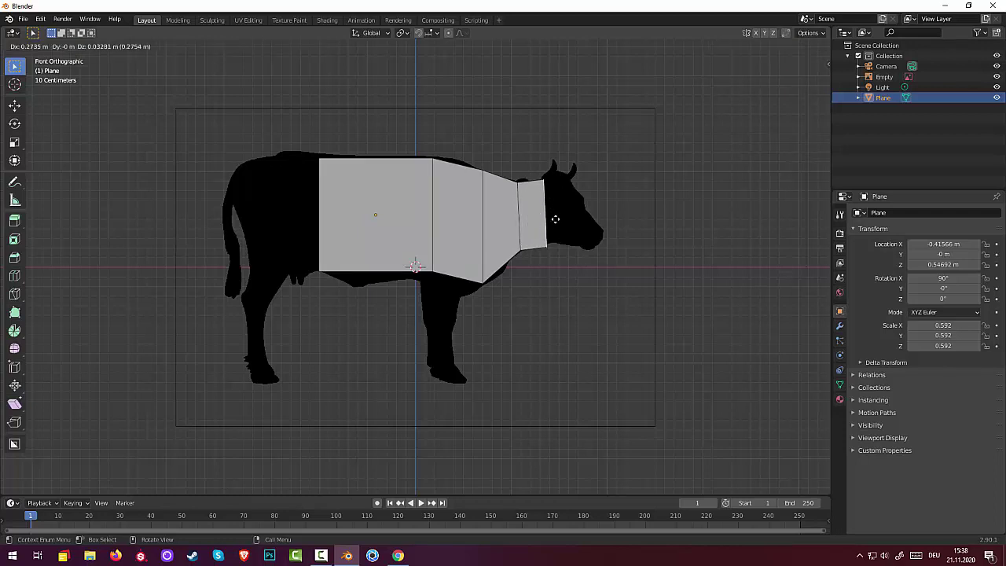
{"action": "left_click", "coordinate": [555, 221]}
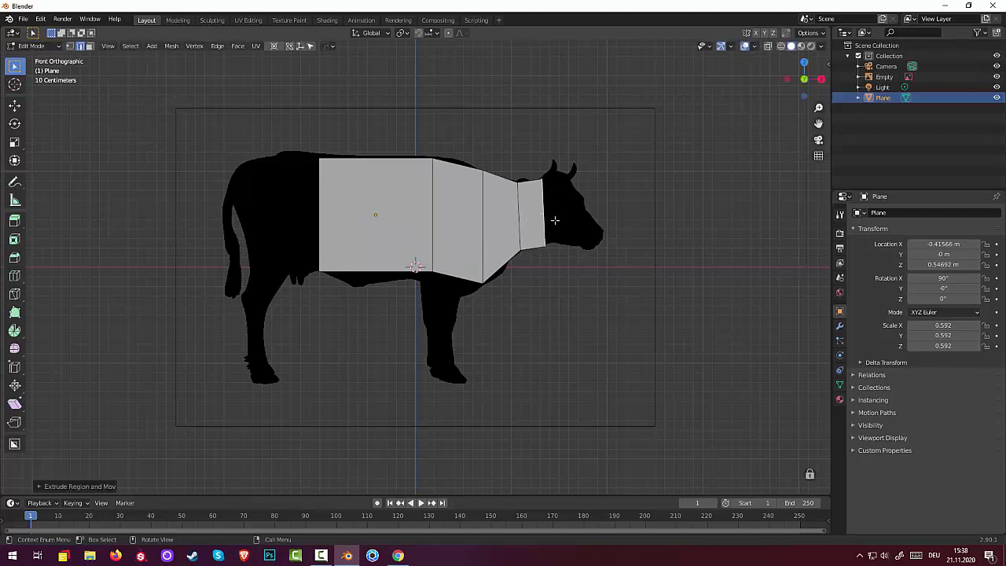
{"action": "key", "text": "s"}
{"action": "left_click", "coordinate": [621, 228]}
{"action": "key", "text": "e"}
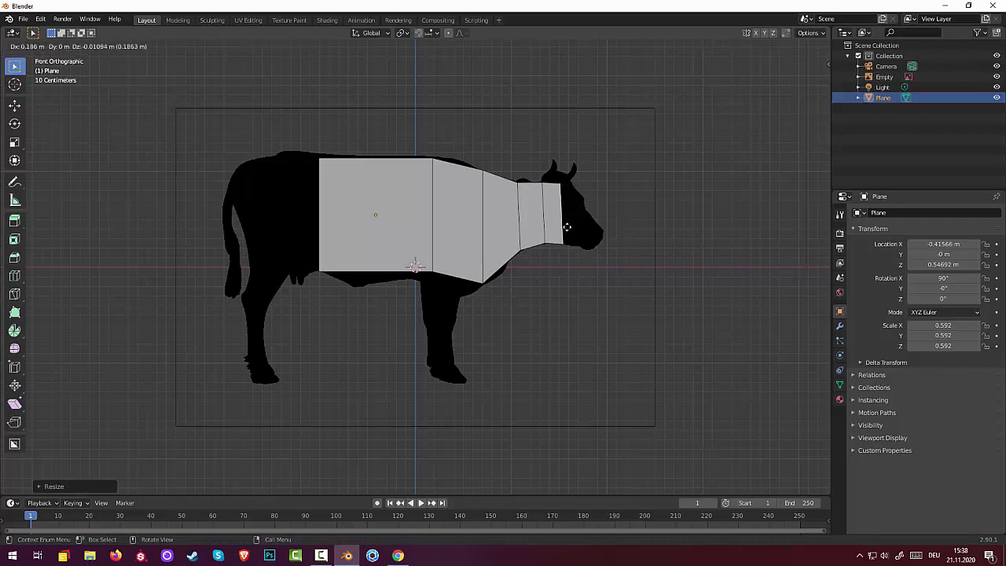
{"action": "left_click", "coordinate": [569, 227]}
{"action": "key", "text": "s"}
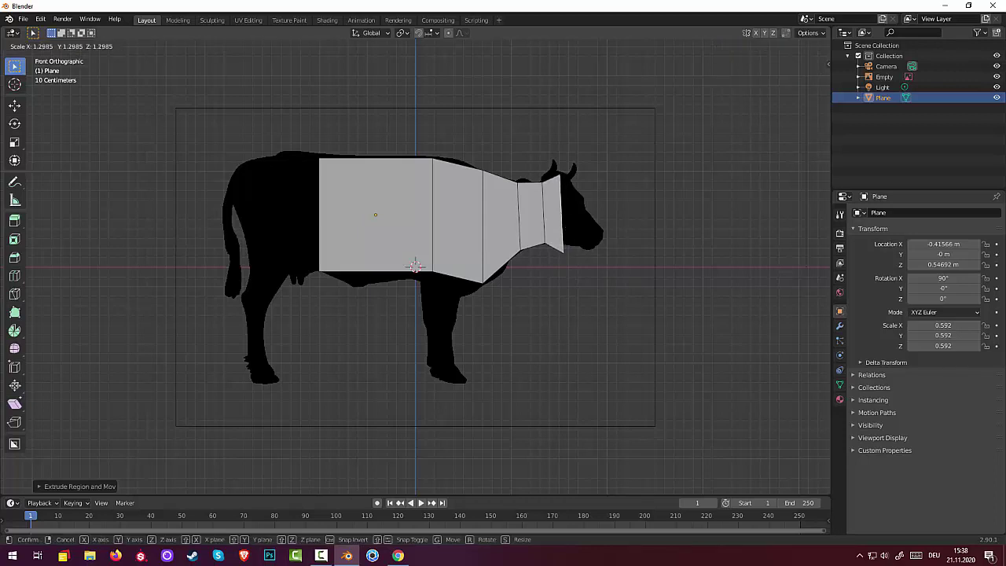
{"action": "left_click", "coordinate": [582, 227]}
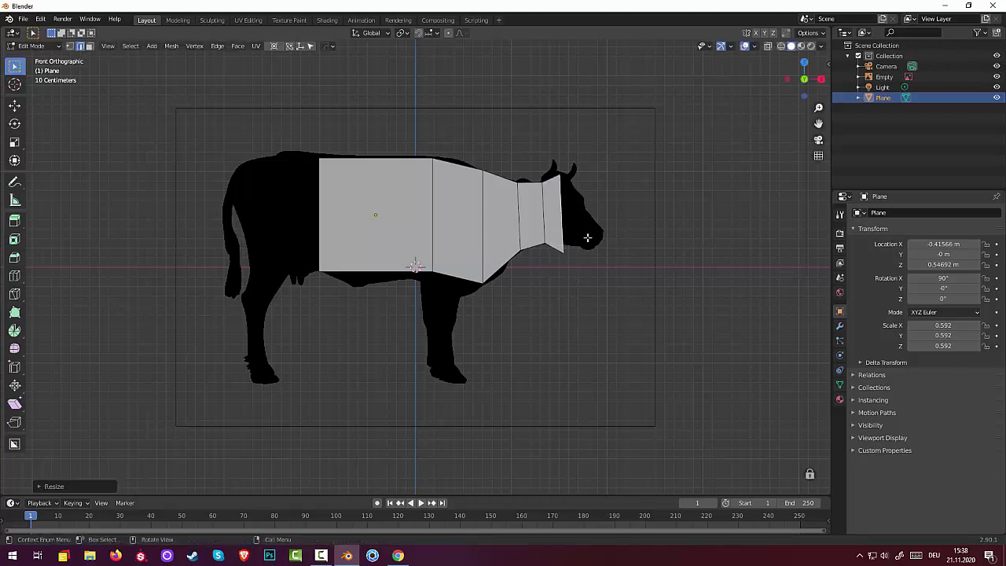
Extrude two more sections up to the head, shrinking and repositioning the end face.
{"action": "key", "text": "e"}
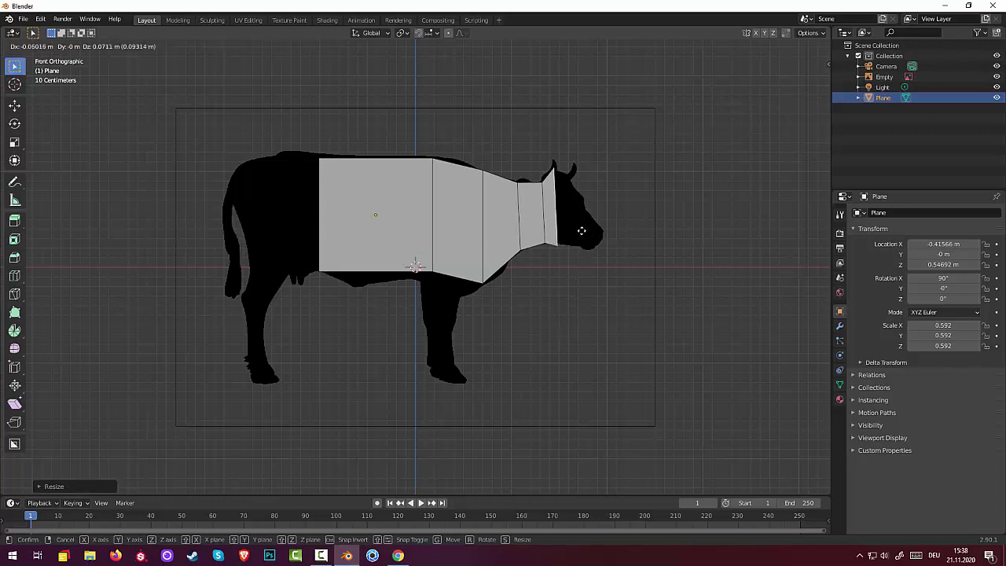
{"action": "left_click", "coordinate": [581, 231]}
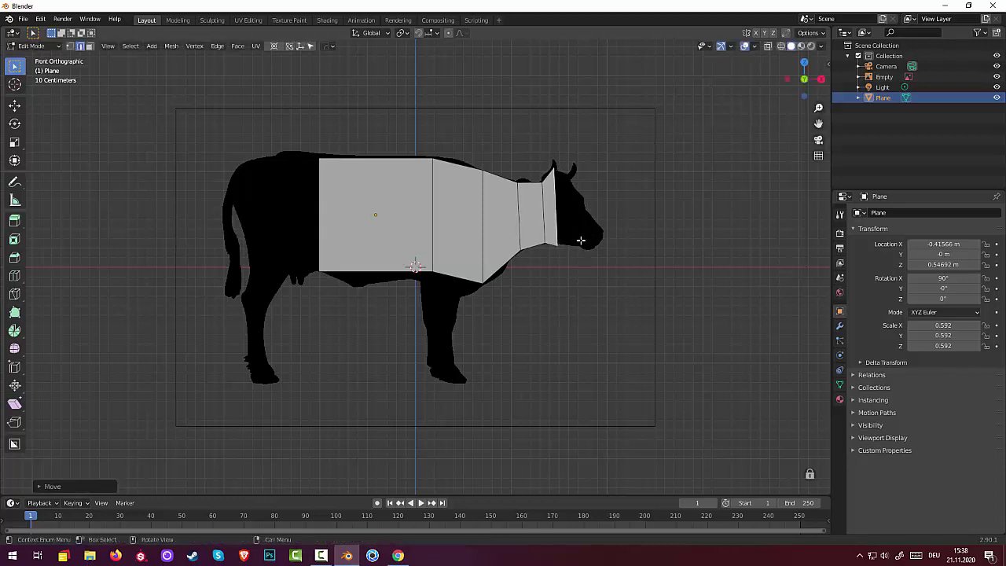
{"action": "key", "text": "e"}
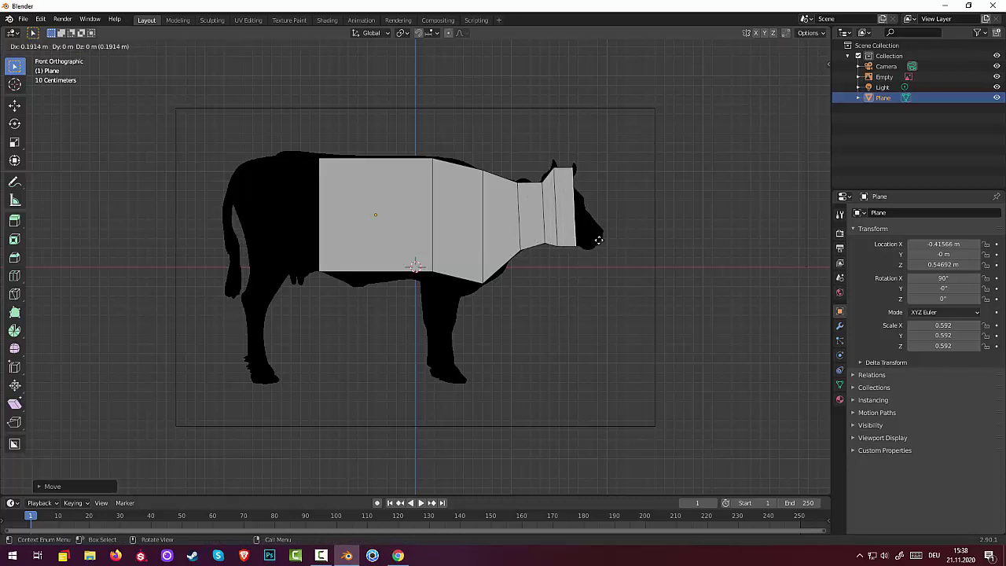
{"action": "left_click", "coordinate": [597, 239]}
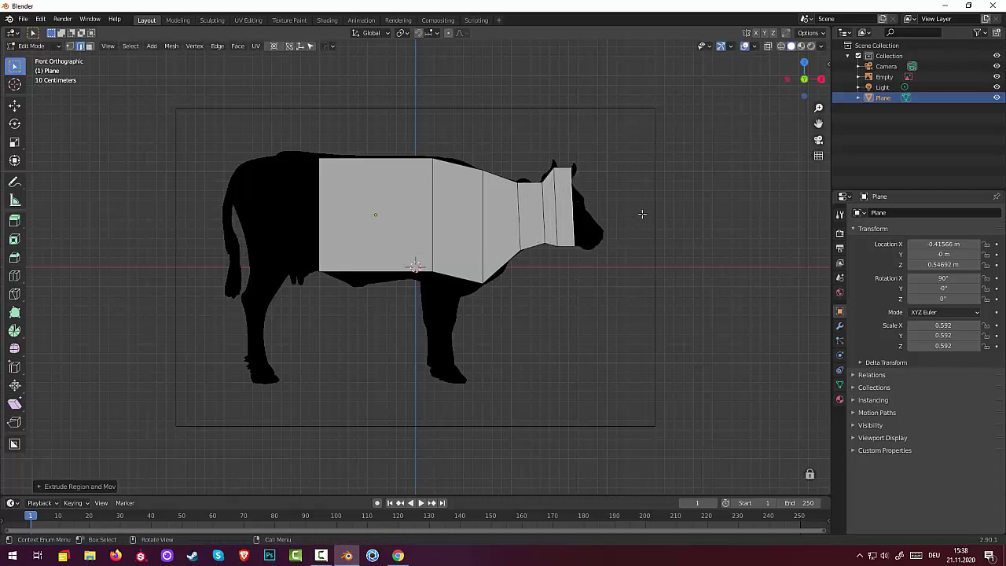
{"action": "key", "text": "s"}
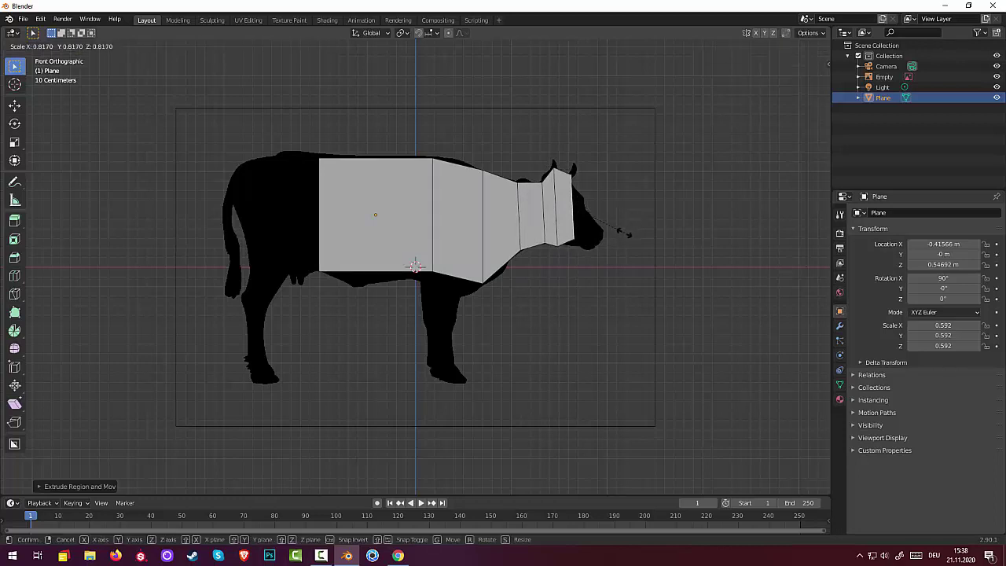
{"action": "left_click", "coordinate": [624, 233]}
{"action": "key", "text": "g"}
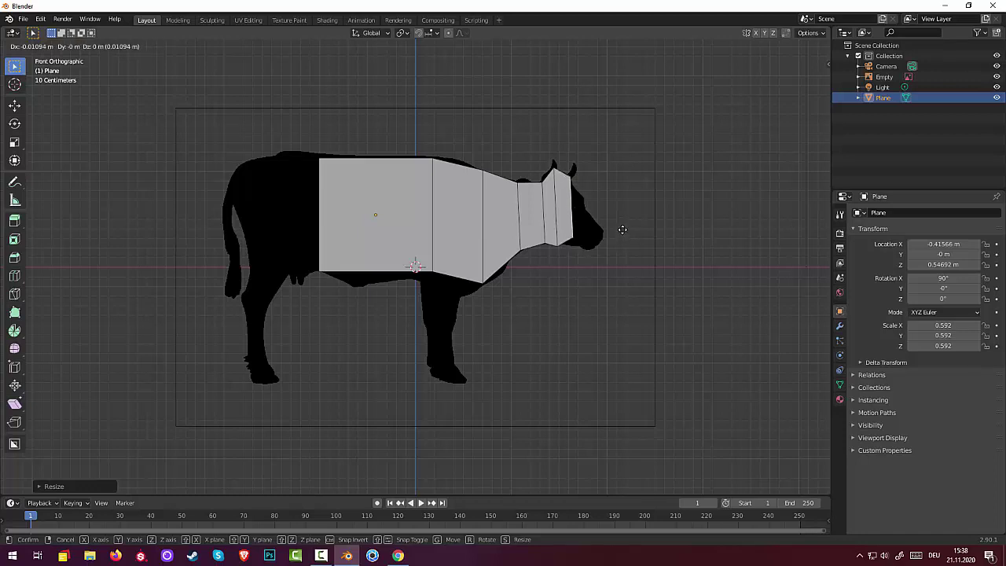
{"action": "left_click", "coordinate": [623, 229]}
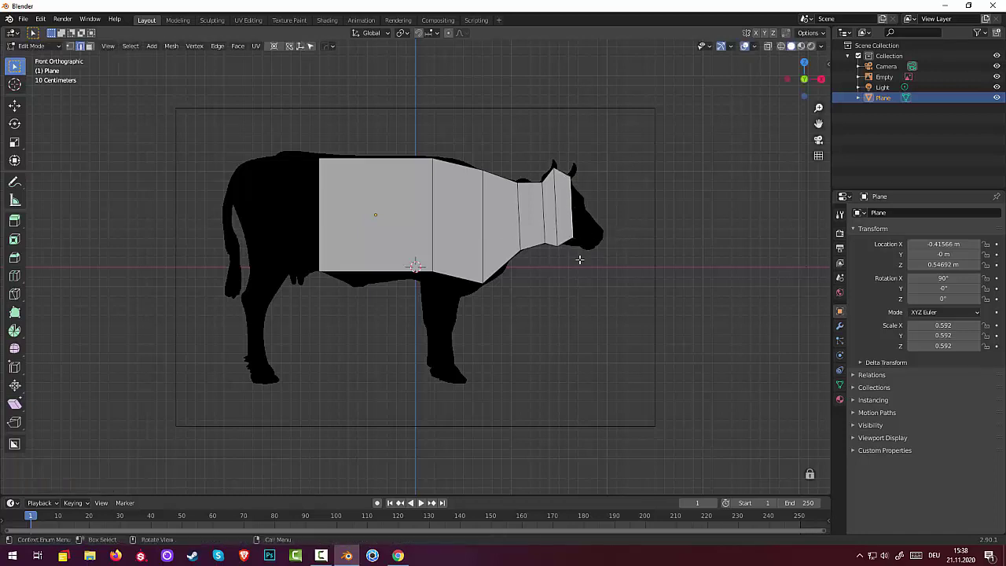
Move the head edge's bottom vertex vertically, then reposition it along the outline.
{"action": "left_click", "coordinate": [69, 46]}
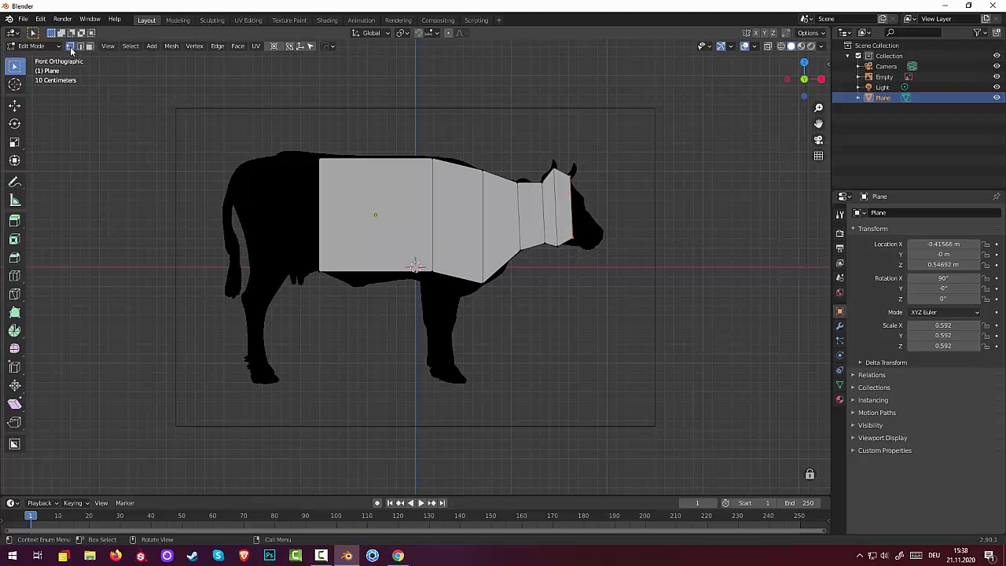
{"action": "left_click", "coordinate": [576, 244]}
{"action": "key", "text": "g"}
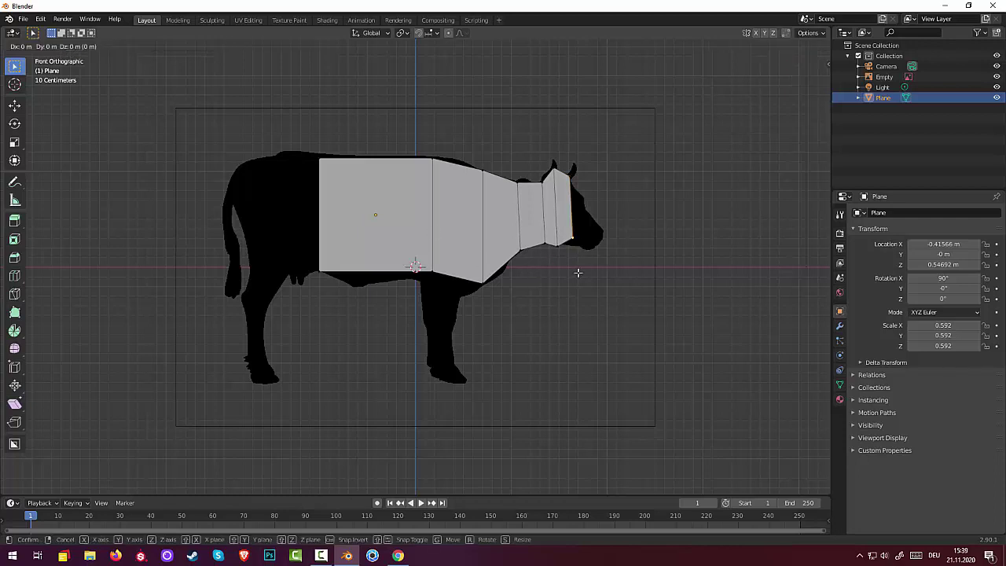
{"action": "key", "text": "z"}
{"action": "left_click", "coordinate": [575, 280]}
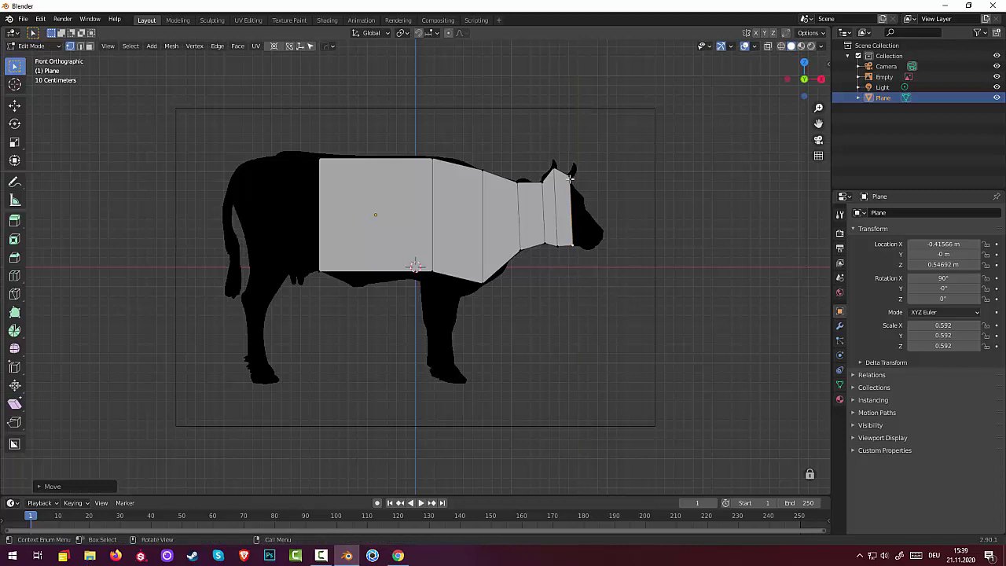
{"action": "key", "text": "g"}
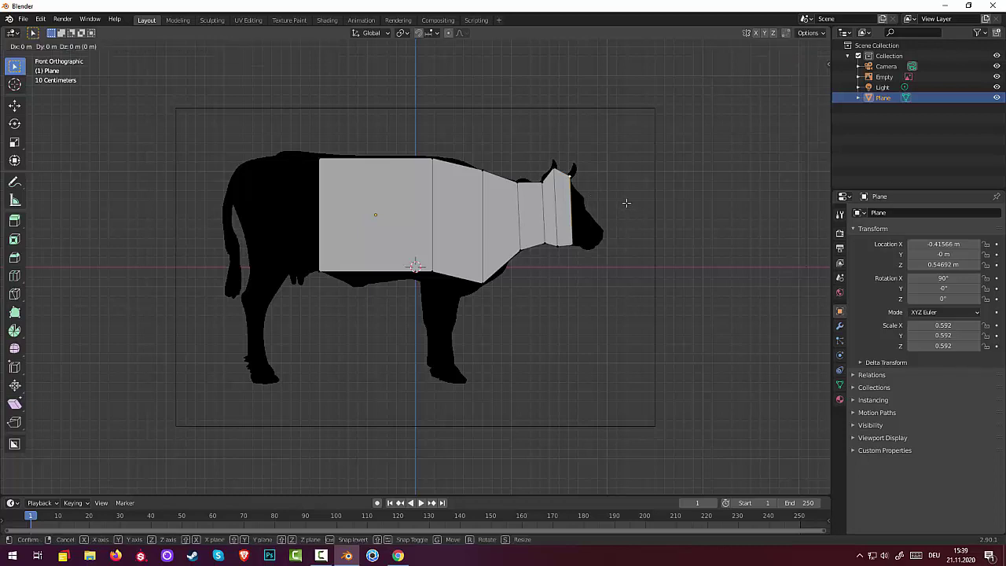
{"action": "left_click", "coordinate": [612, 205]}
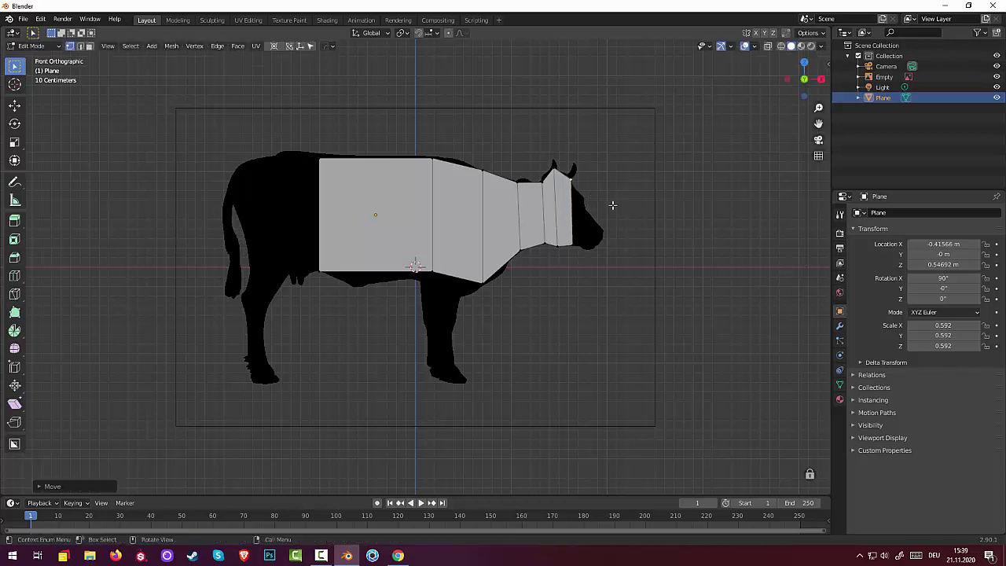
Select the front edge of the neck and shift it into place.
{"action": "left_click", "coordinate": [542, 183]}
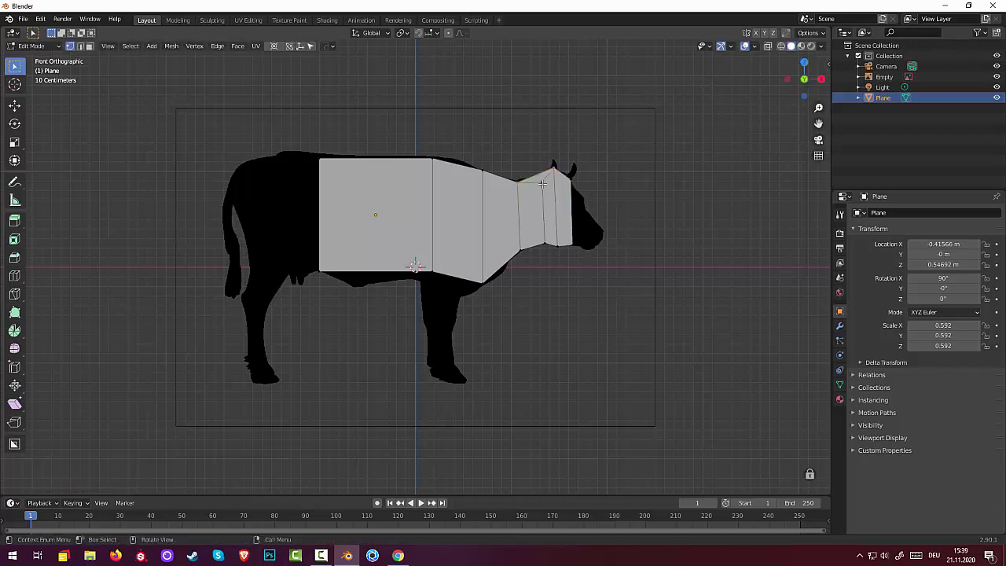
{"action": "key", "text": "alt+a"}
{"action": "left_click", "coordinate": [90, 46]}
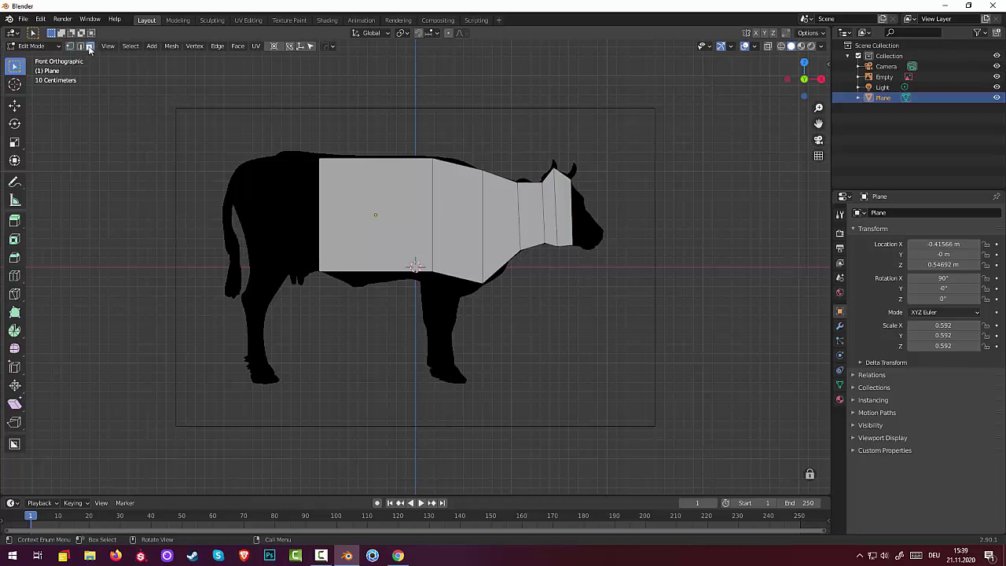
{"action": "left_click", "coordinate": [572, 216]}
{"action": "left_click", "coordinate": [80, 46]}
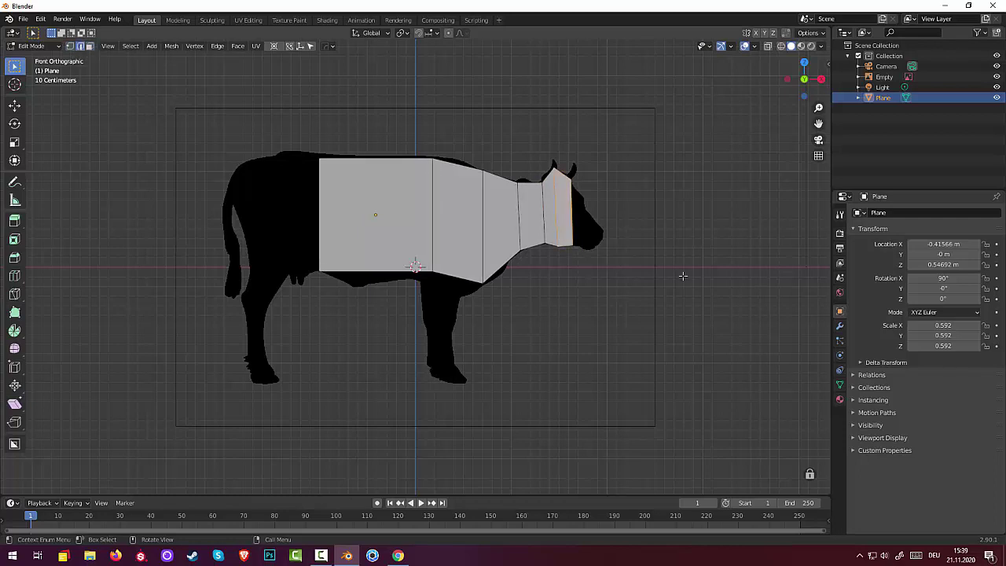
{"action": "left_click", "coordinate": [569, 214]}
{"action": "key", "text": "g"}
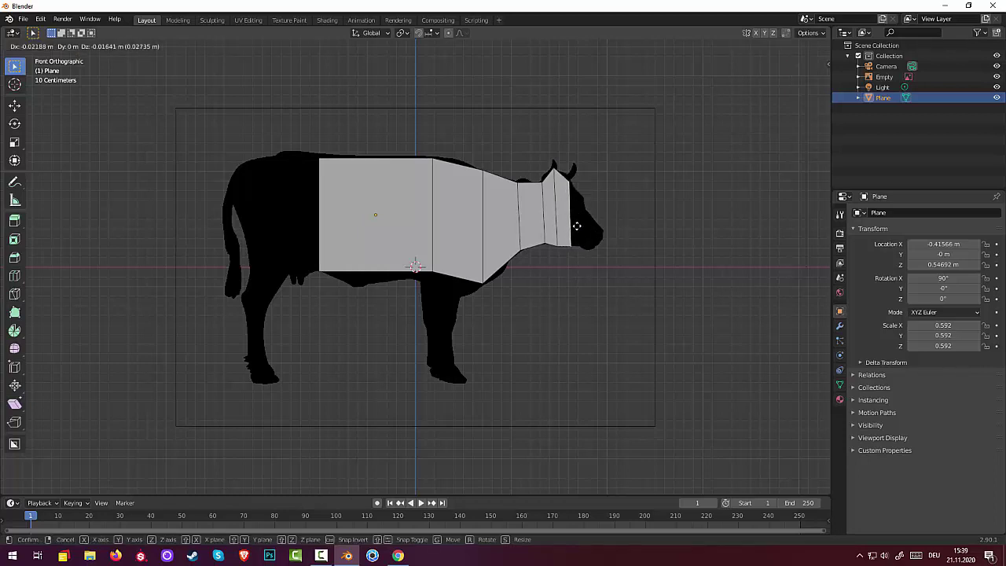
{"action": "left_click", "coordinate": [576, 226]}
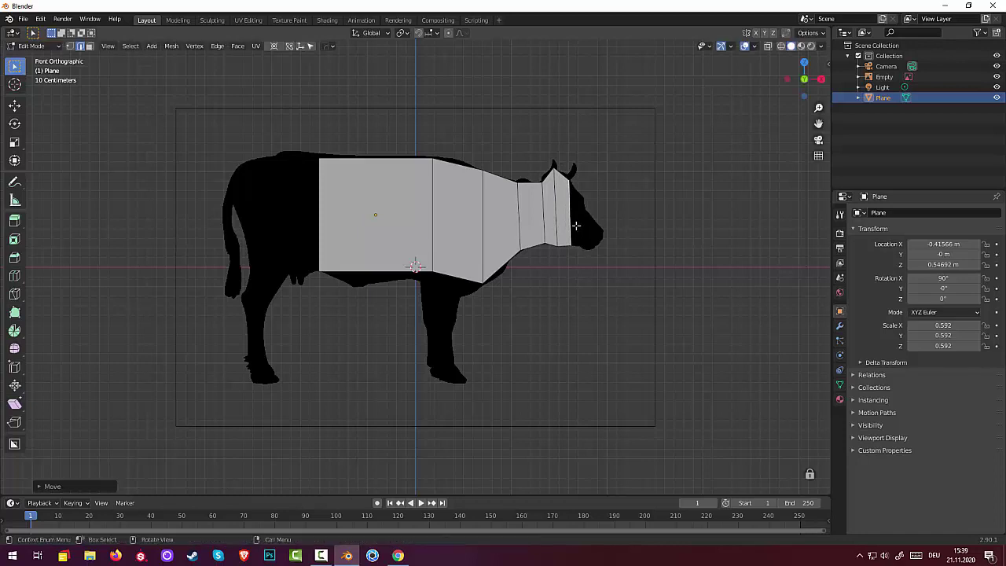
Stretch a new section over the head and fit its top-right vertex to the outline.
{"action": "key", "text": "g"}
{"action": "left_click_drag", "start_coordinate": [587, 230], "coordinate": [590, 231]}
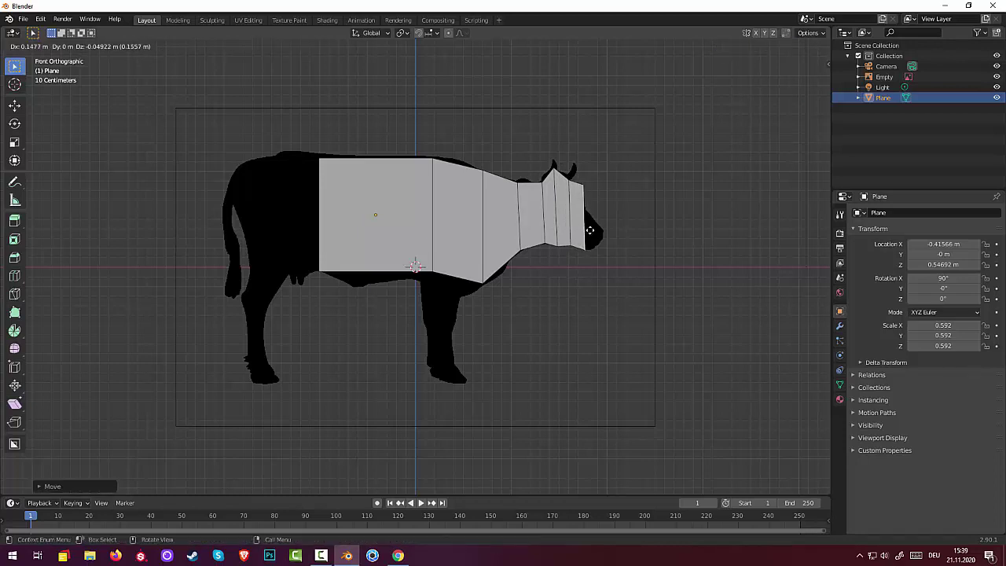
{"action": "left_click", "coordinate": [590, 230]}
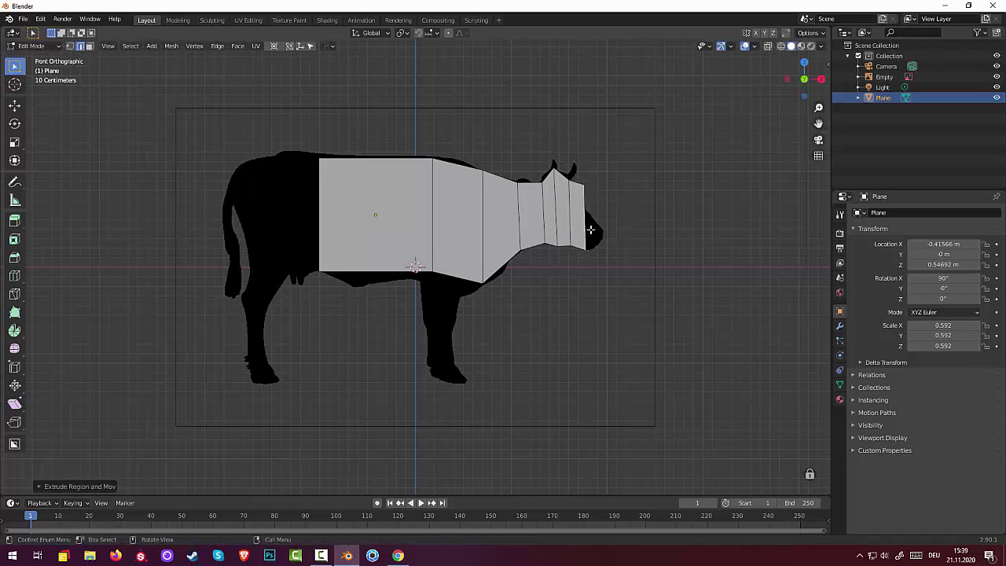
{"action": "left_click", "coordinate": [591, 229]}
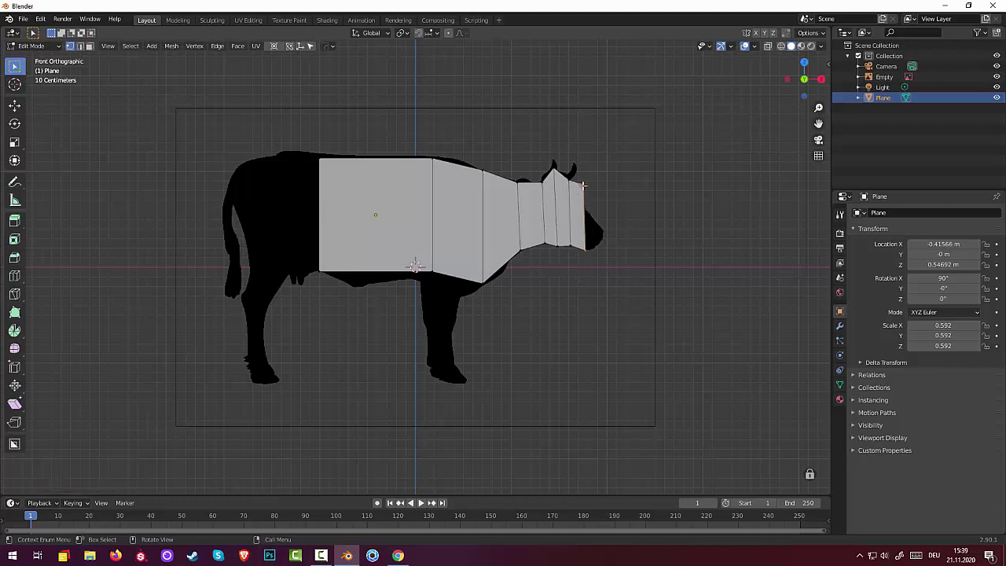
{"action": "left_click_drag", "start_coordinate": [583, 185], "coordinate": [585, 201]}
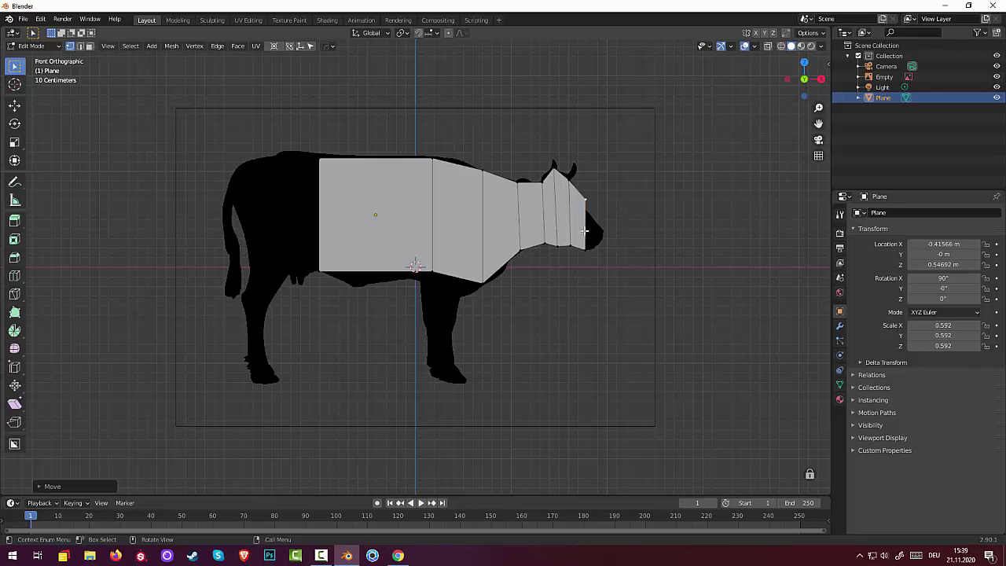
Readjust the head vertex, undoing a stray extruded edge and the adjustment.
{"action": "key", "text": "g"}
{"action": "left_click", "coordinate": [584, 233]}
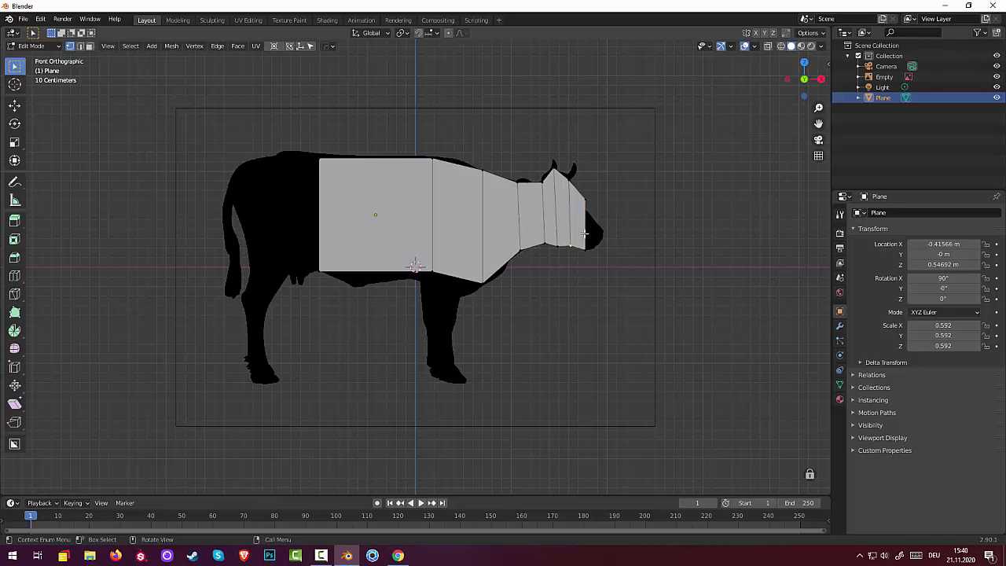
{"action": "key", "text": "e"}
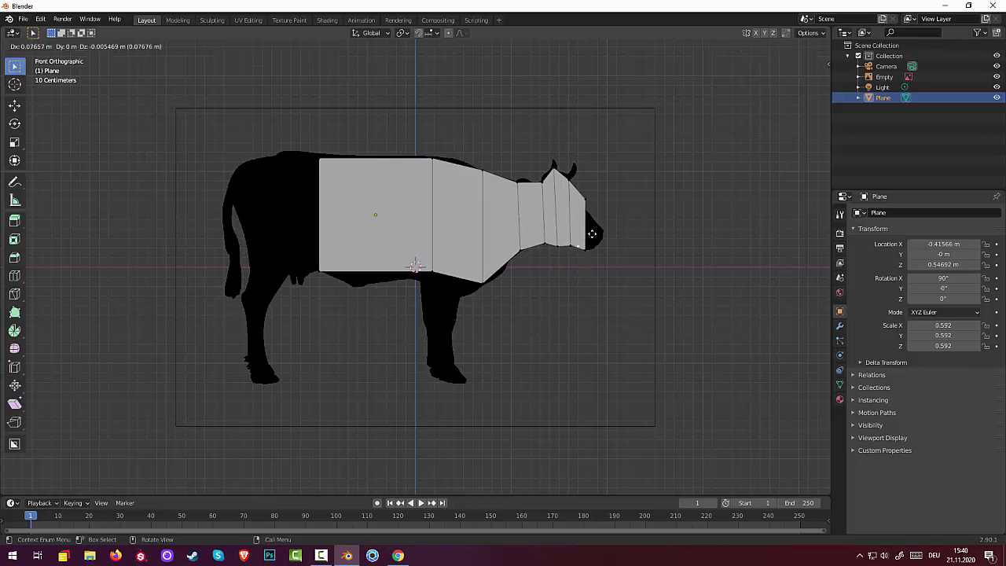
{"action": "left_click", "coordinate": [596, 297]}
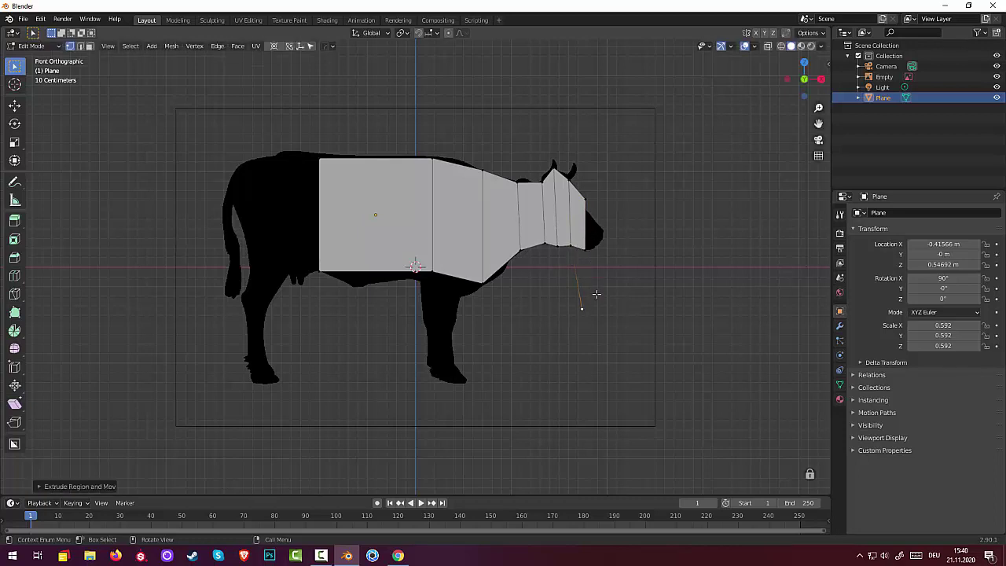
{"action": "key", "text": "ctrl+z"}
{"action": "key", "text": "ctrl+z"}
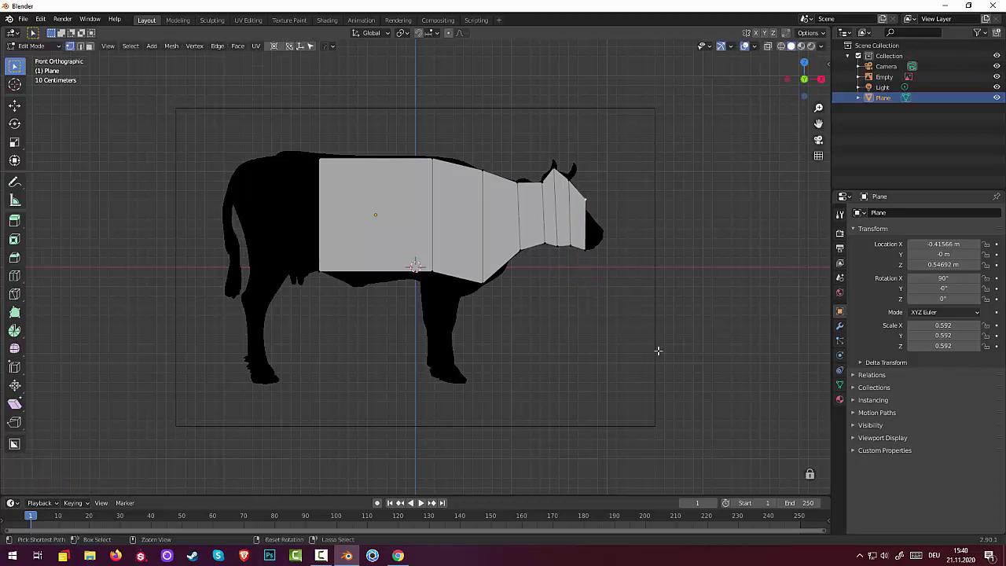
{"action": "key", "text": "ctrl+z"}
{"action": "key", "text": "ctrl+z"}
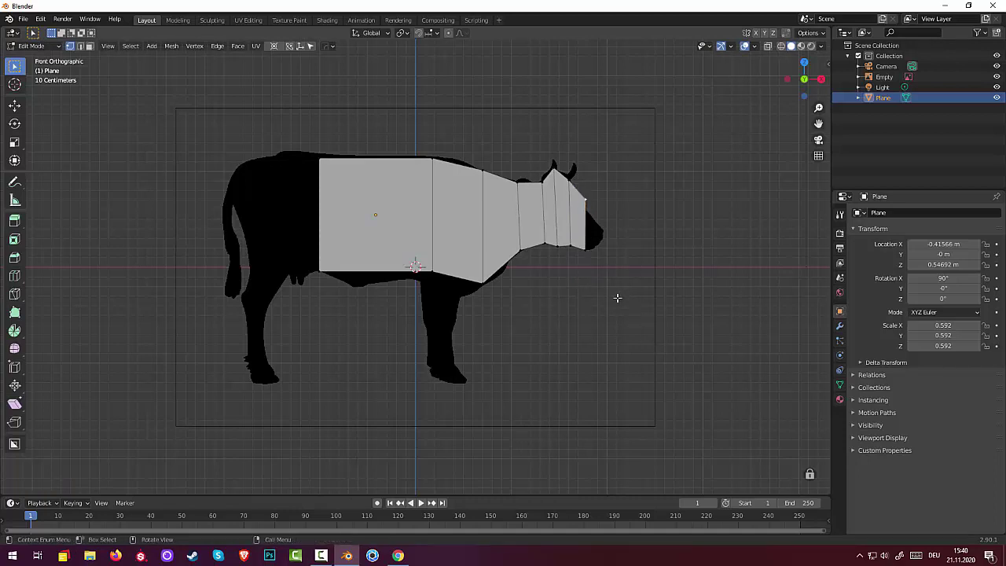
{"action": "key", "text": "2"}
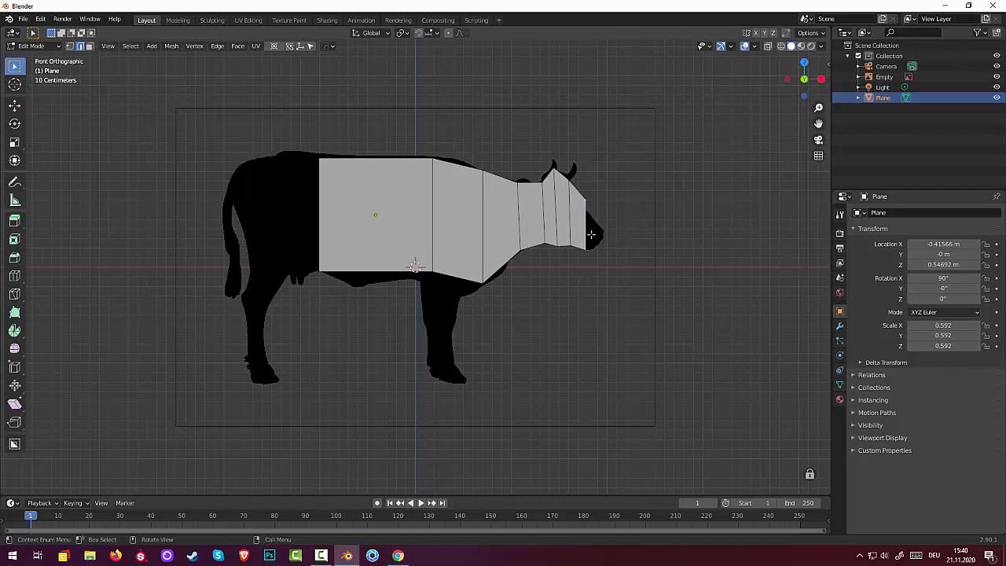
Extrude a shrunken nose face and pull its corner vertex down onto the muzzle.
{"action": "key", "text": "e"}
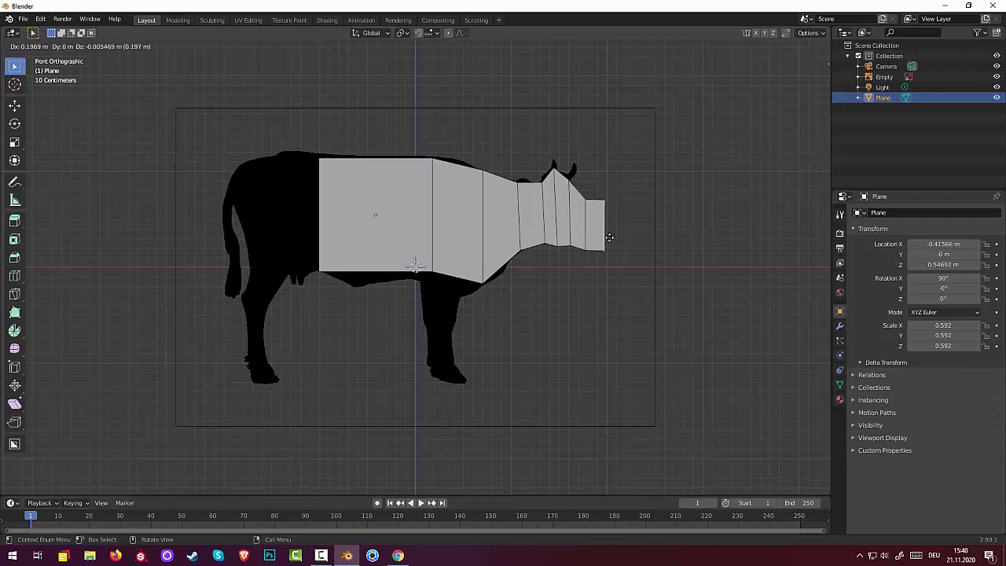
{"action": "left_click", "coordinate": [607, 237]}
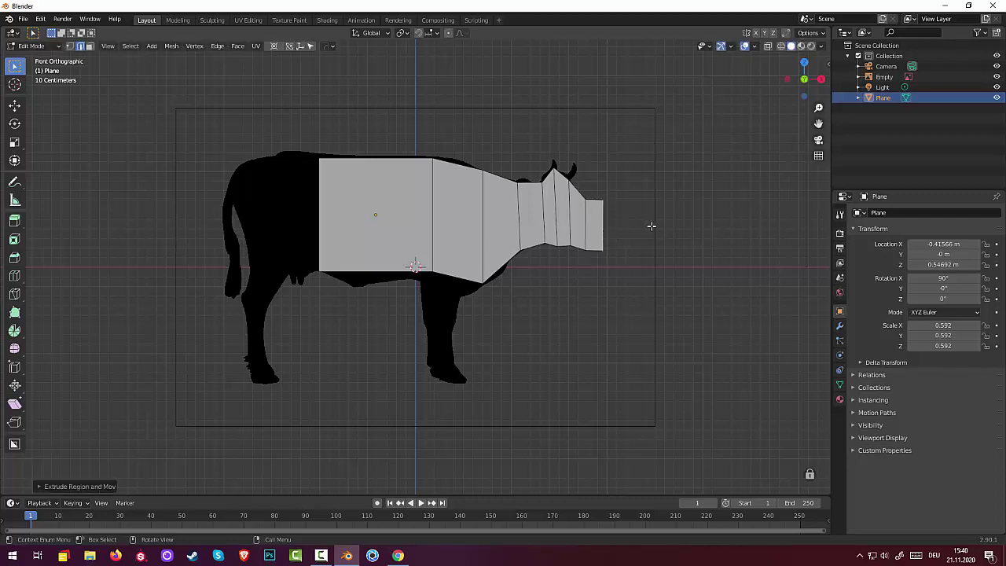
{"action": "key", "text": "s"}
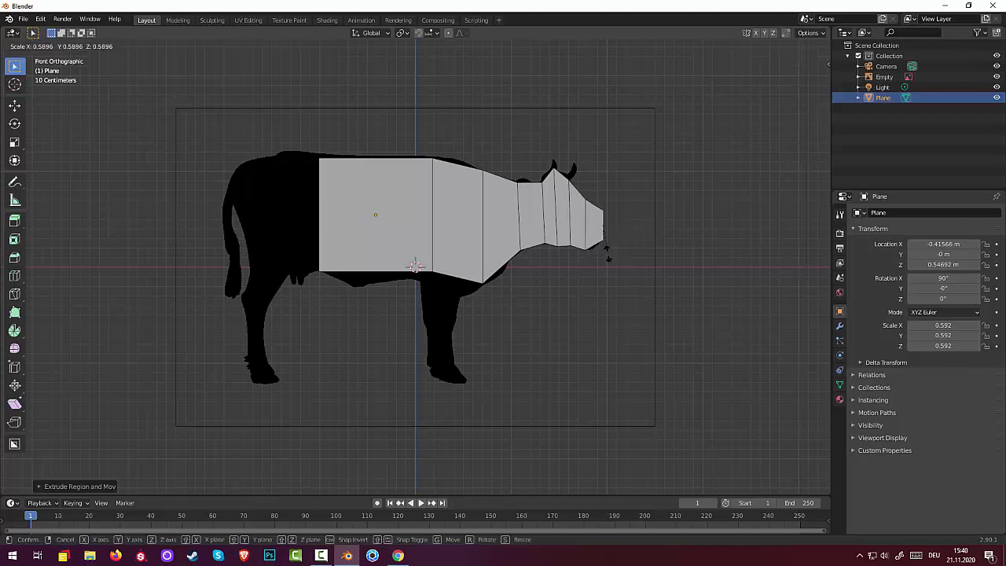
{"action": "left_click", "coordinate": [621, 203]}
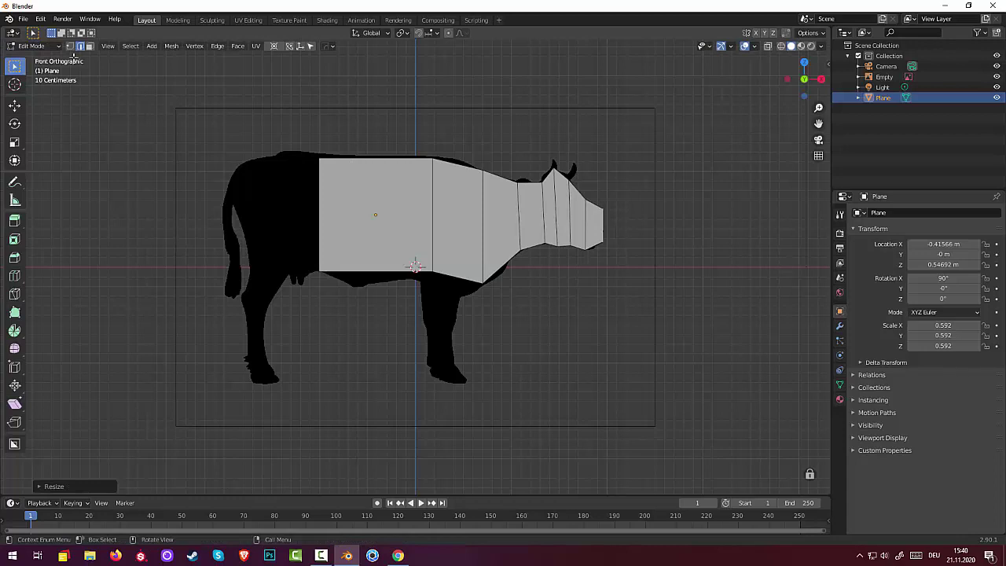
{"action": "left_click", "coordinate": [69, 47]}
{"action": "left_click", "coordinate": [602, 210]}
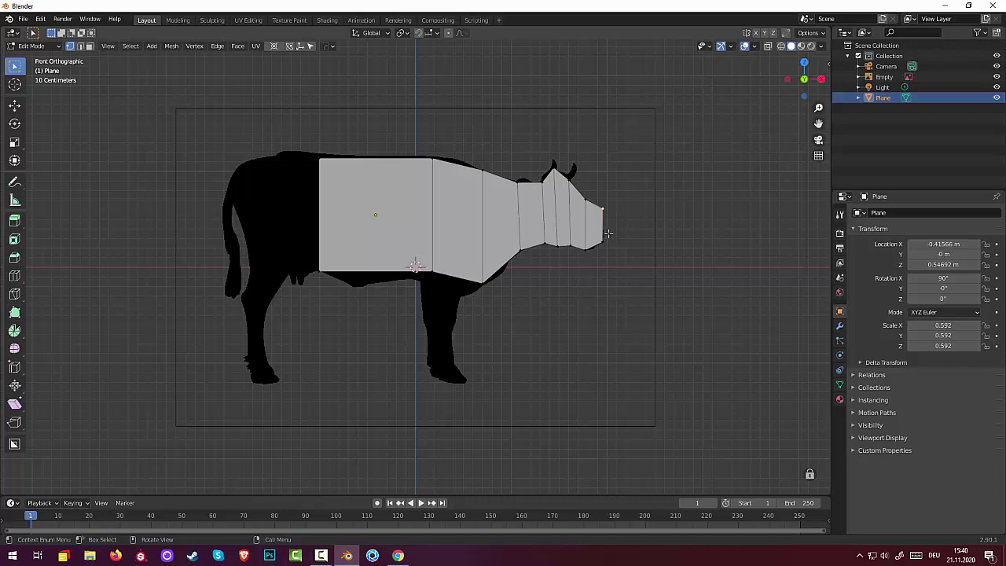
{"action": "key", "text": "g"}
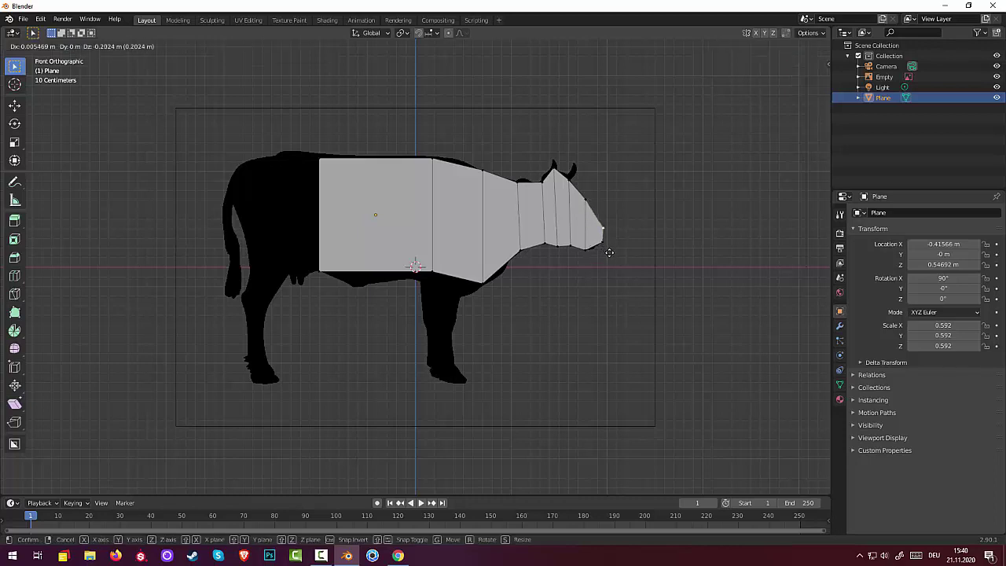
{"action": "left_click", "coordinate": [610, 253]}
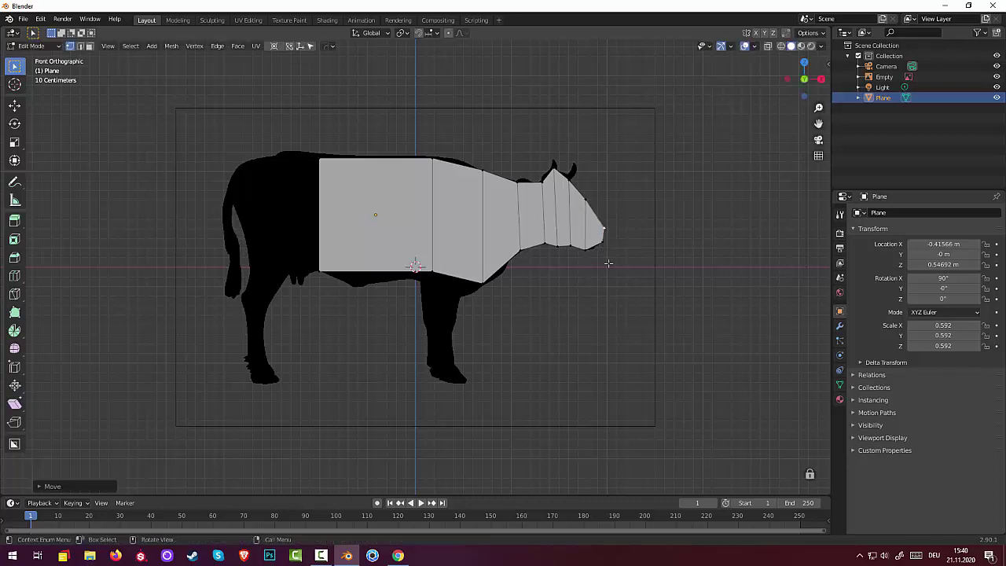
Add a centred vertical loop cut across the rear body face with Ctrl+R.
{"action": "left_click", "coordinate": [316, 206]}
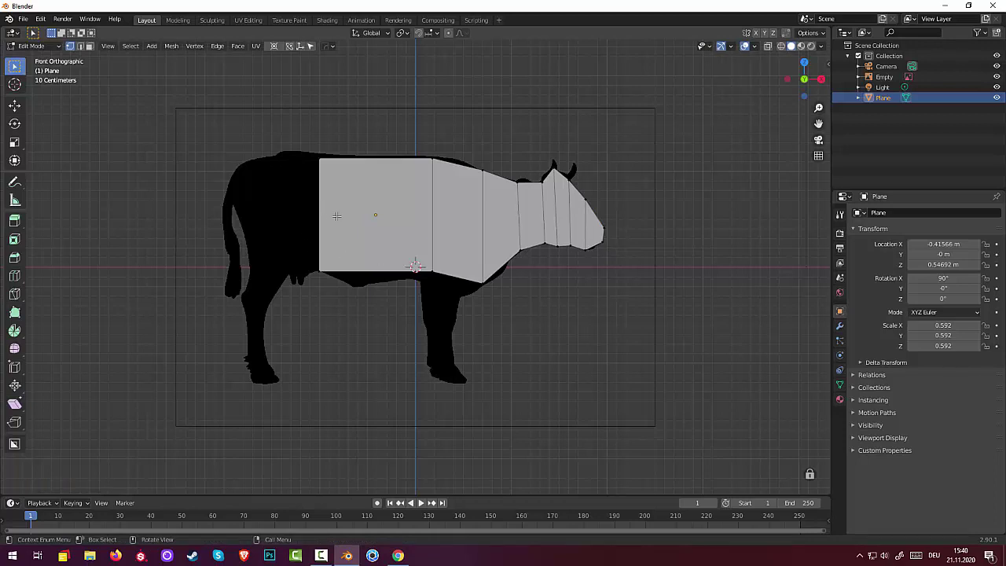
{"action": "left_click", "coordinate": [80, 45]}
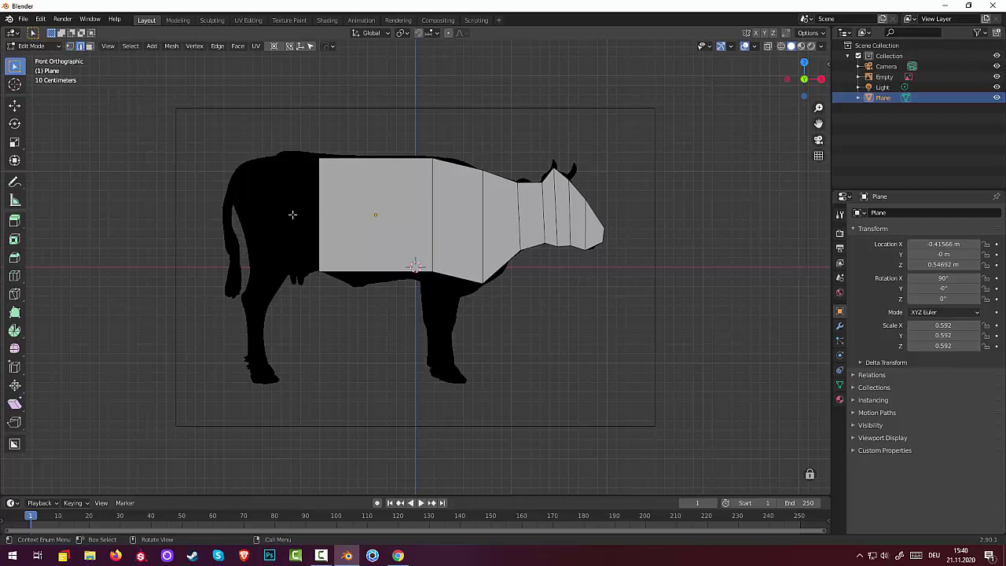
{"action": "left_click", "coordinate": [319, 219]}
{"action": "left_click", "coordinate": [375, 188]}
{"action": "key", "text": "ctrl+r"}
{"action": "left_click", "coordinate": [391, 184]}
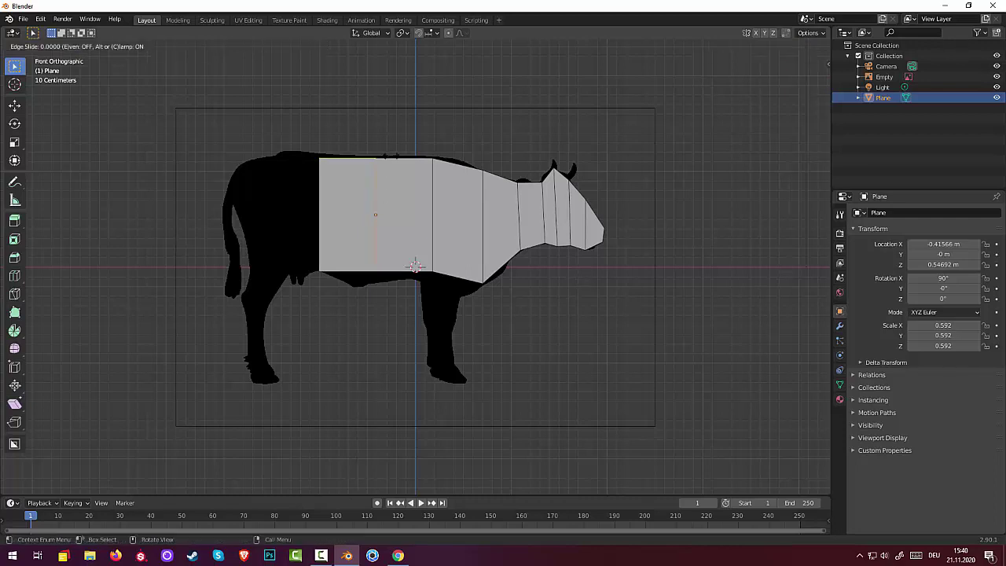
{"action": "right_click", "coordinate": [390, 184]}
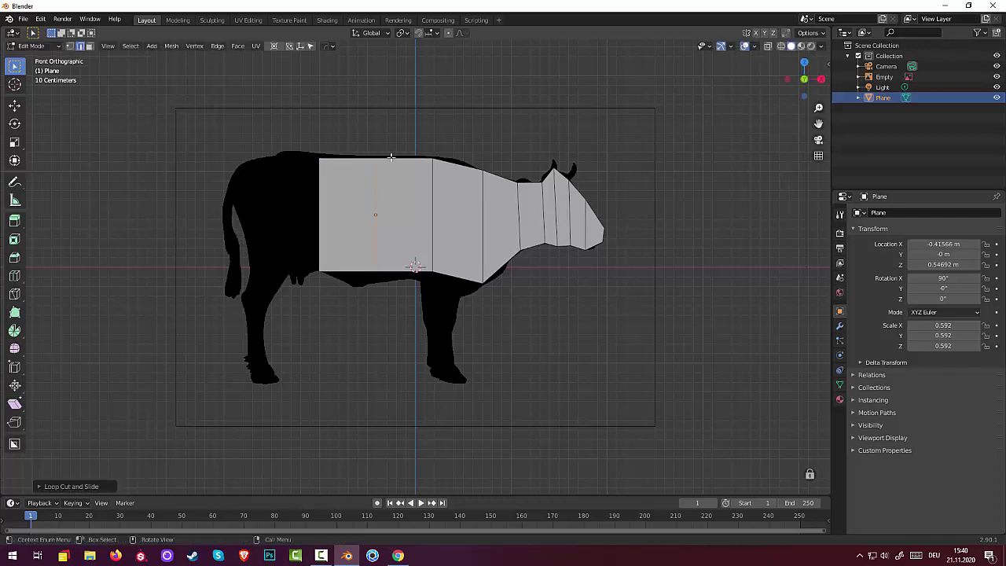
Lower the new cut's bottom vertex onto the belly outline.
{"action": "left_click", "coordinate": [70, 46]}
{"action": "left_click", "coordinate": [378, 273]}
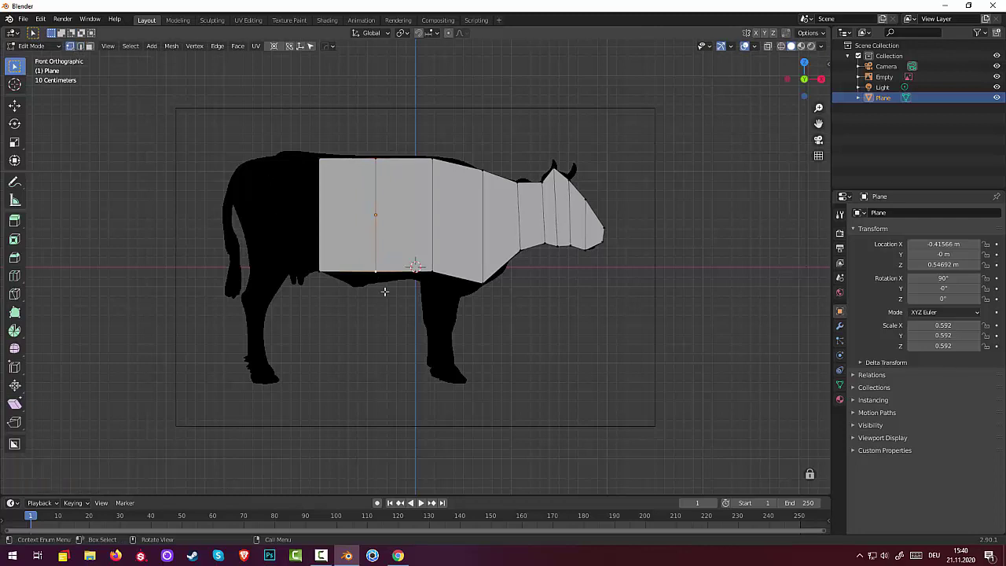
{"action": "key", "text": "g"}
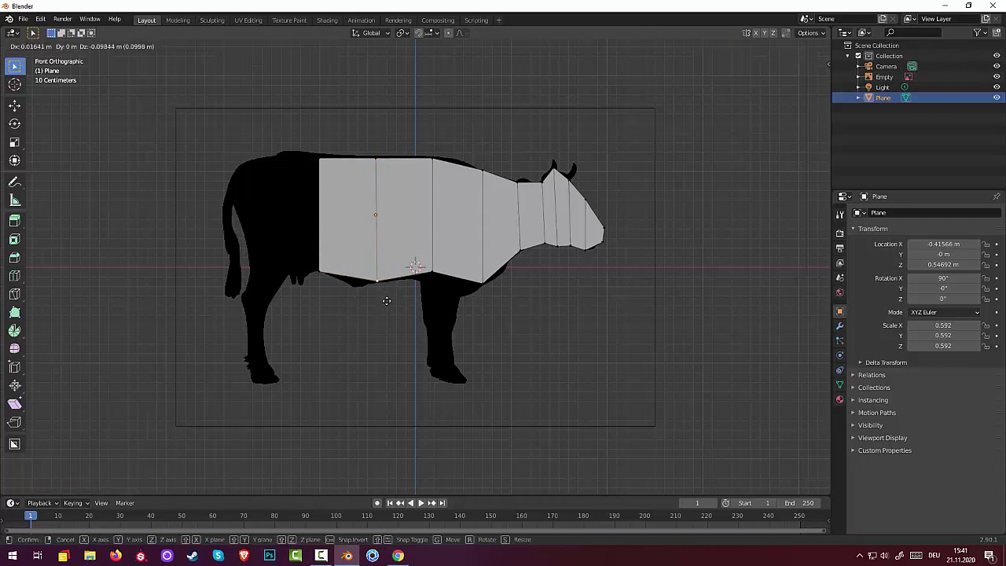
{"action": "left_click", "coordinate": [386, 301]}
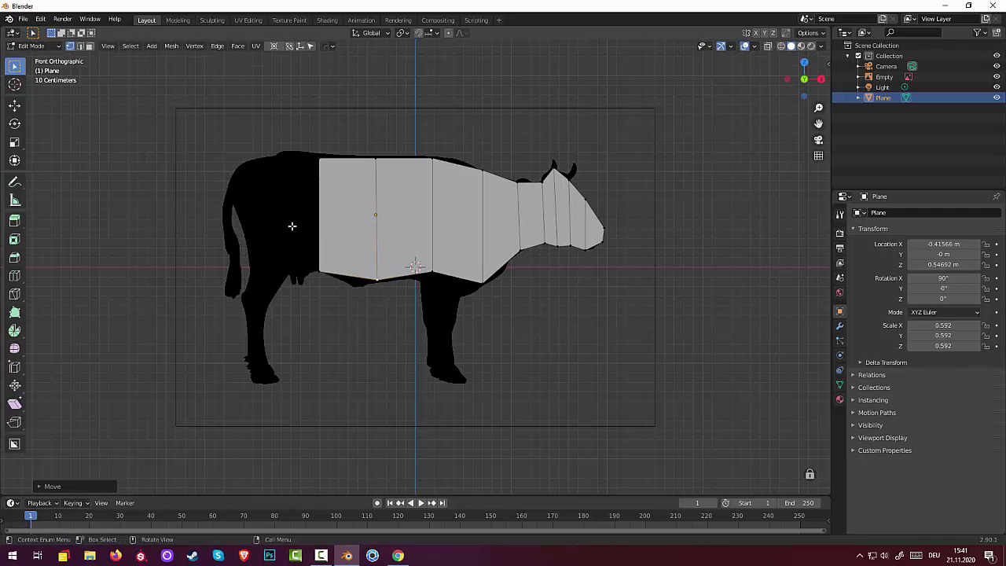
{"action": "left_click", "coordinate": [320, 216]}
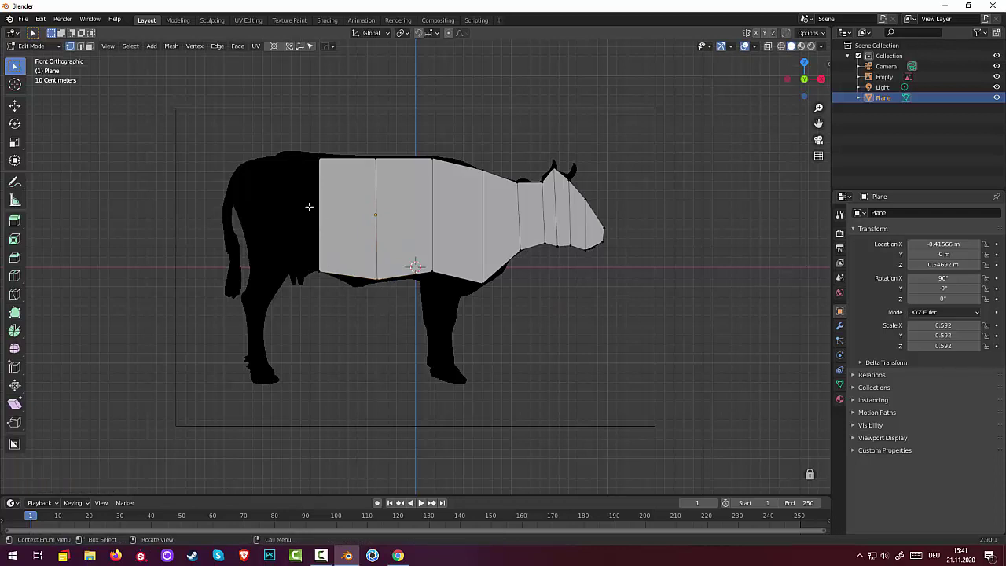
{"action": "left_click", "coordinate": [79, 46]}
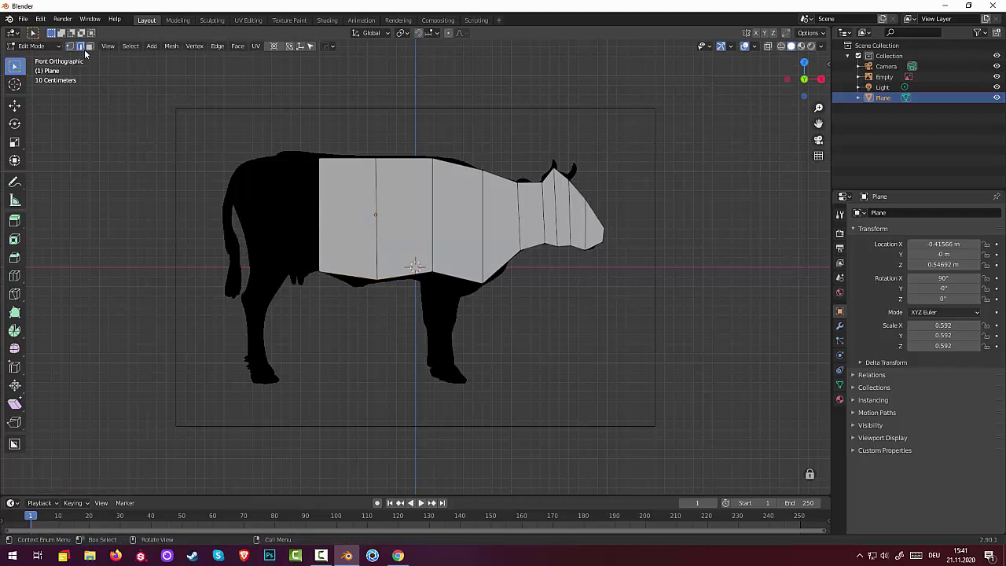
Extrude the rearmost edge three times back to the rump and shrink the end edge.
{"action": "left_click", "coordinate": [320, 193]}
{"action": "key", "text": "e"}
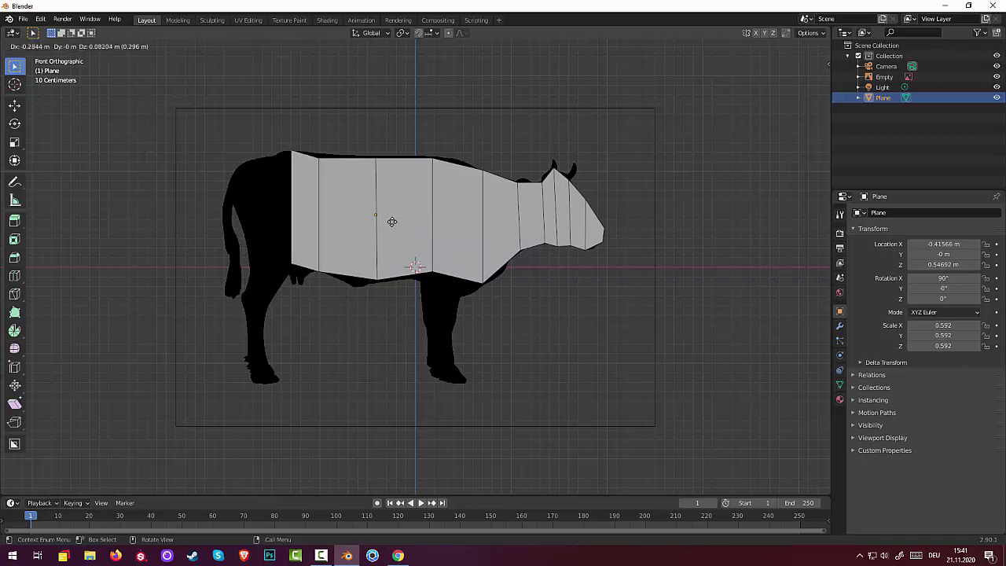
{"action": "left_click", "coordinate": [393, 221]}
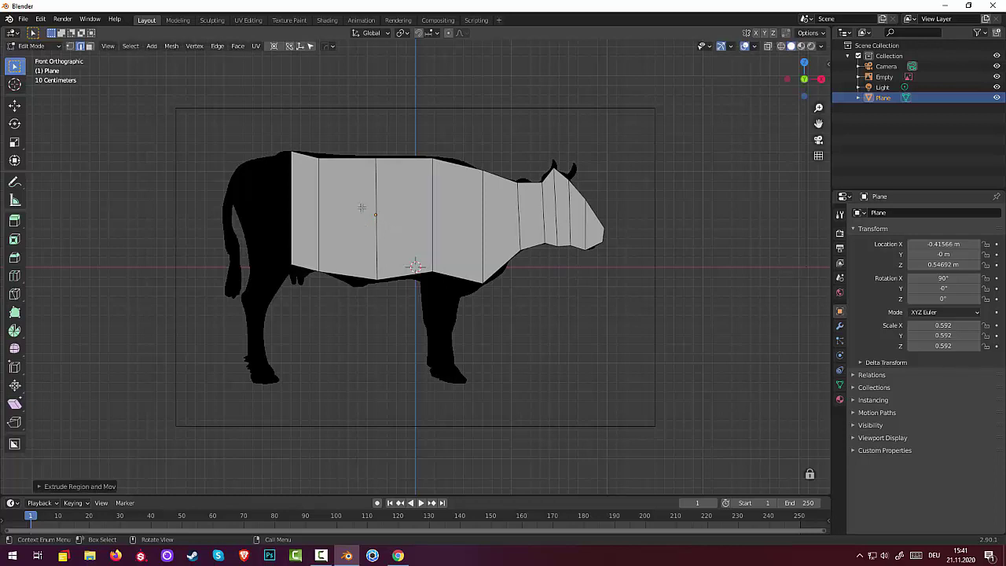
{"action": "key", "text": "e"}
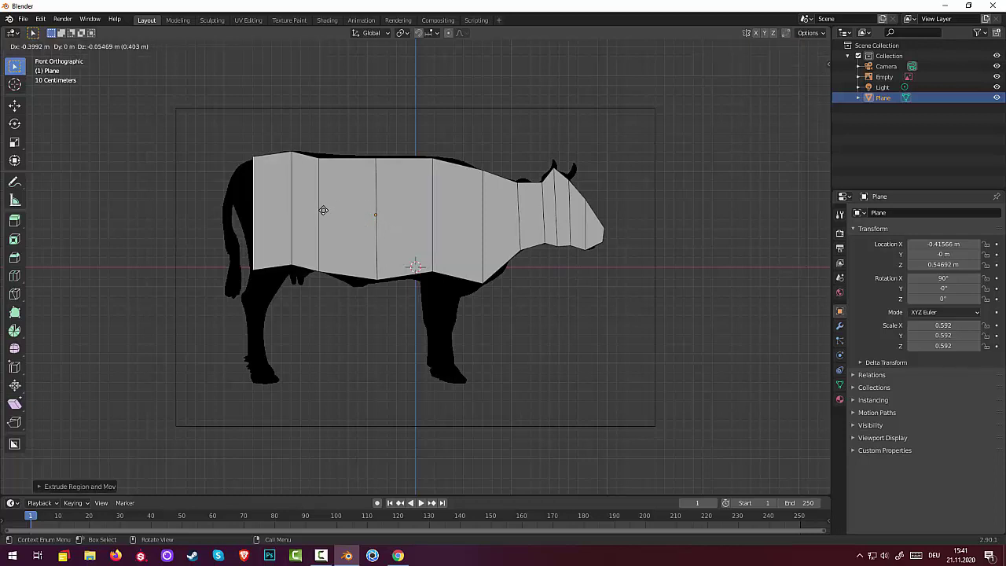
{"action": "left_click", "coordinate": [321, 213]}
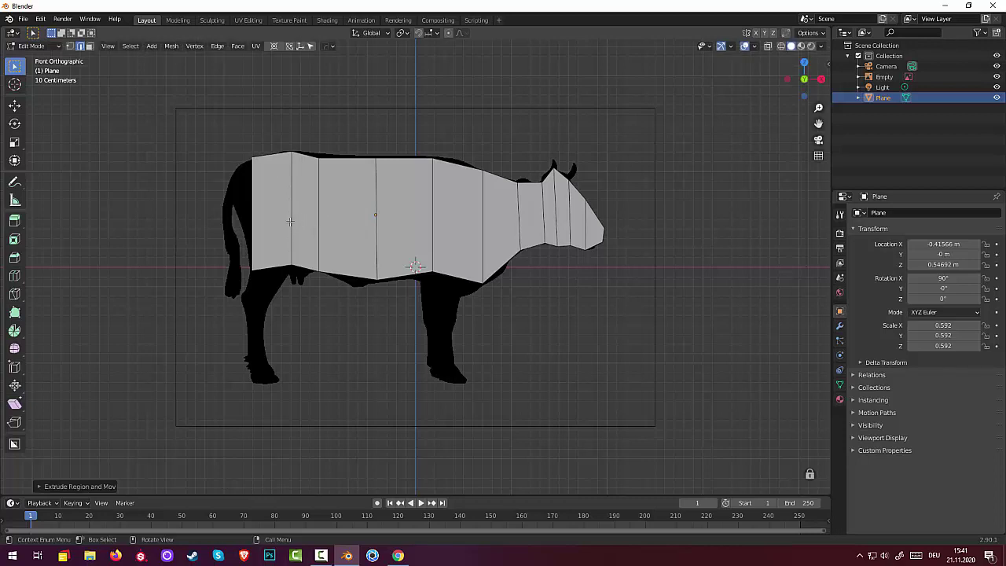
{"action": "key", "text": "e"}
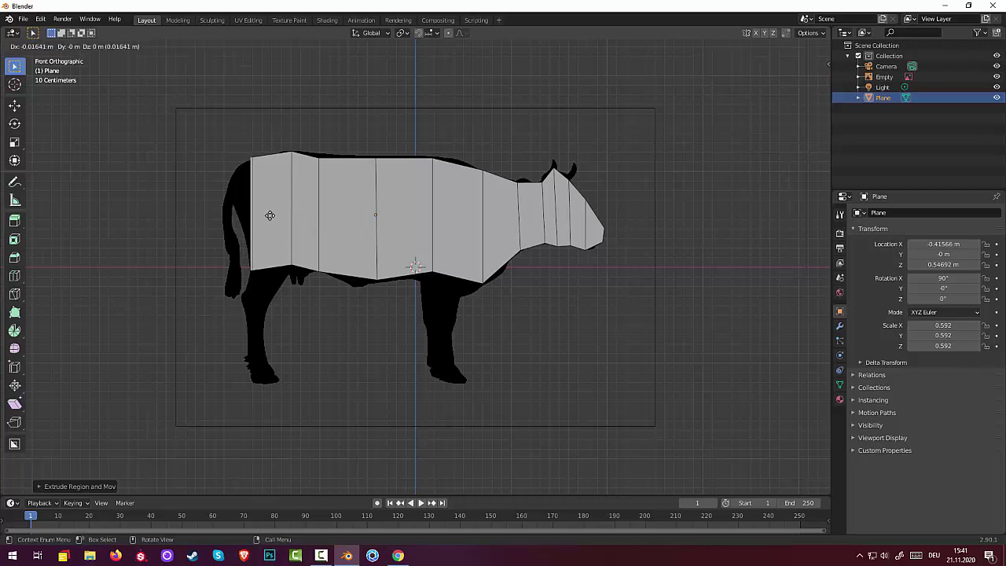
{"action": "left_click", "coordinate": [251, 217]}
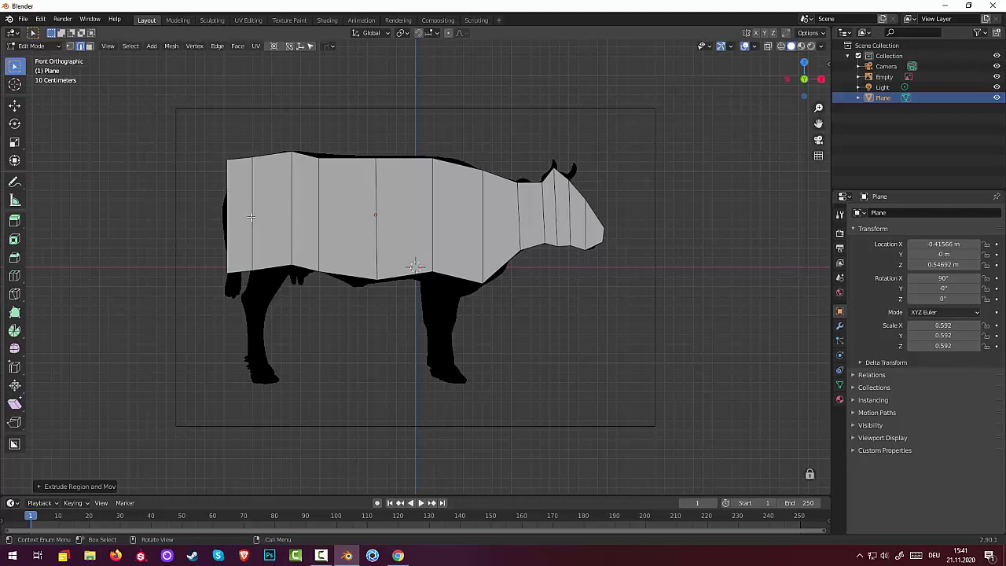
{"action": "key", "text": "s"}
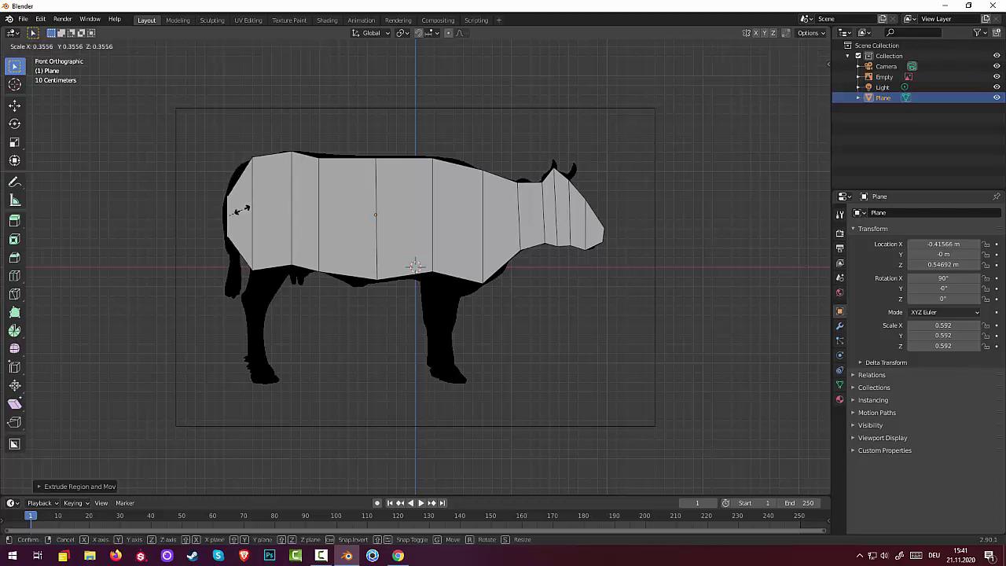
{"action": "left_click", "coordinate": [241, 210]}
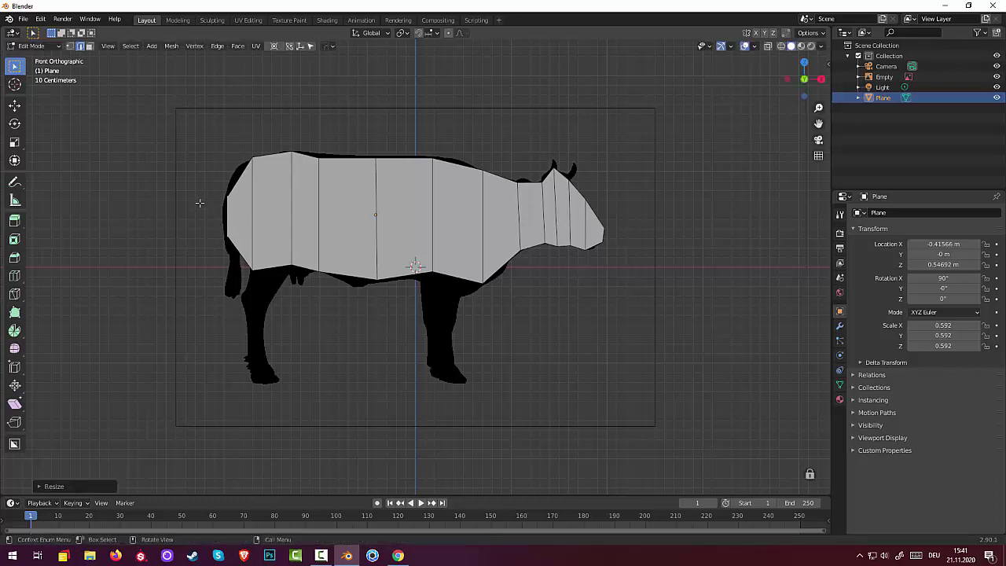
{"action": "key", "text": "g"}
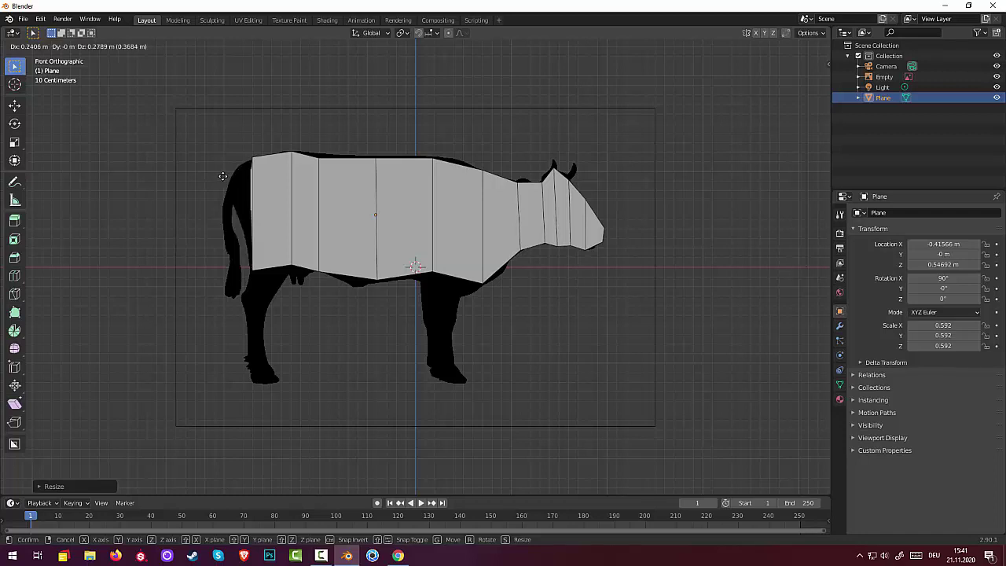
Settle the rear edge on the rump outline and move a top vertex along the back.
{"action": "left_click", "coordinate": [205, 173]}
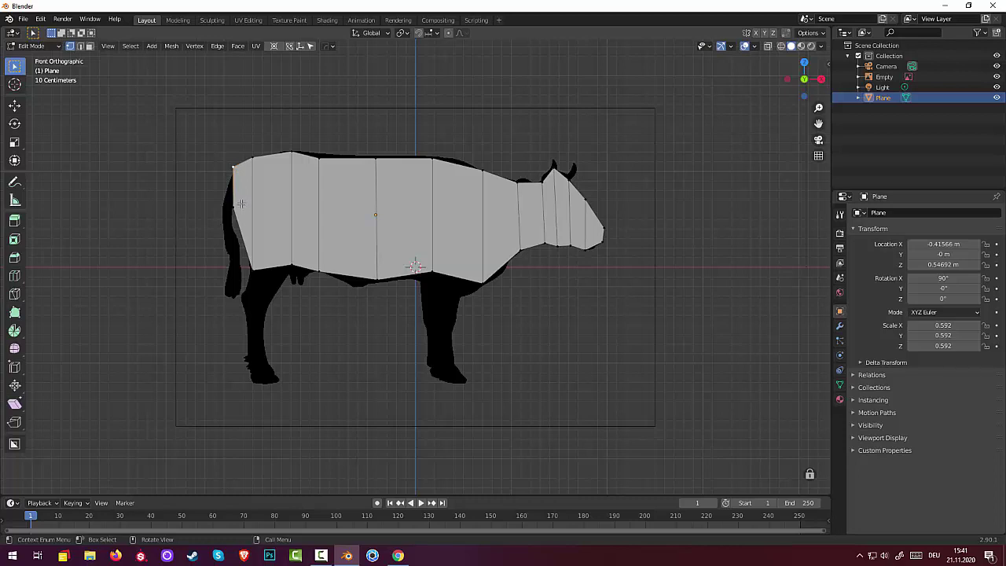
{"action": "key", "text": "g"}
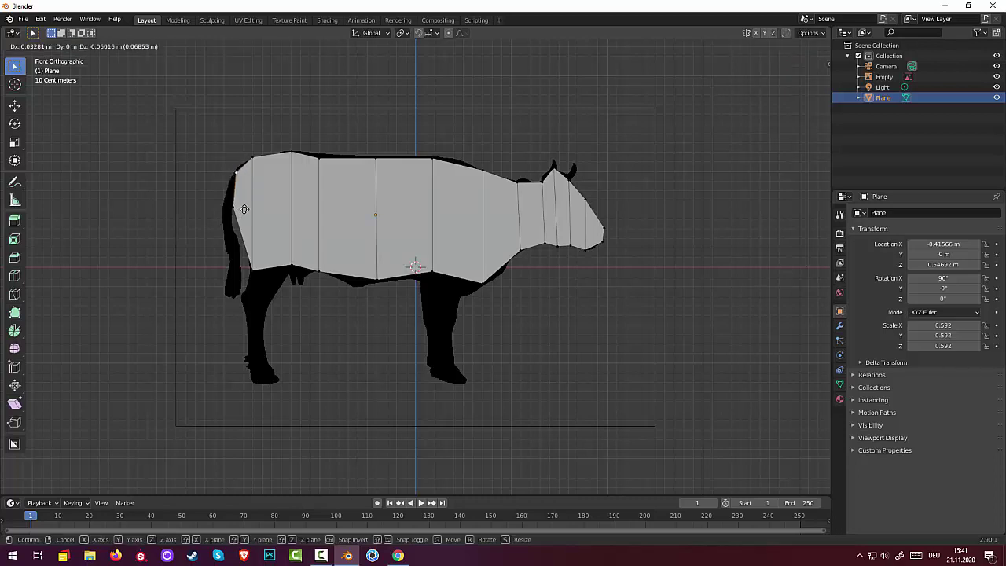
{"action": "left_click", "coordinate": [241, 209]}
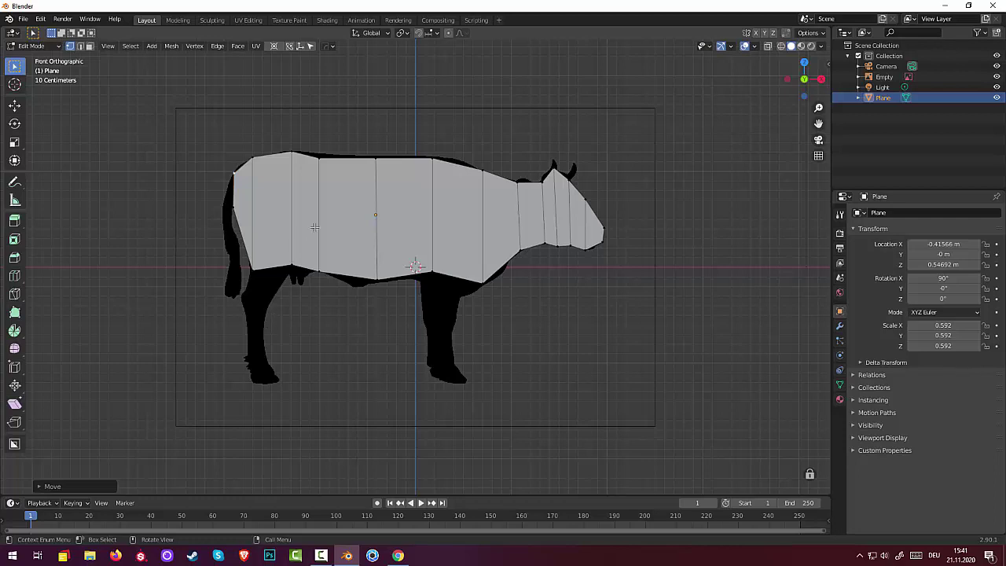
{"action": "left_click", "coordinate": [319, 160]}
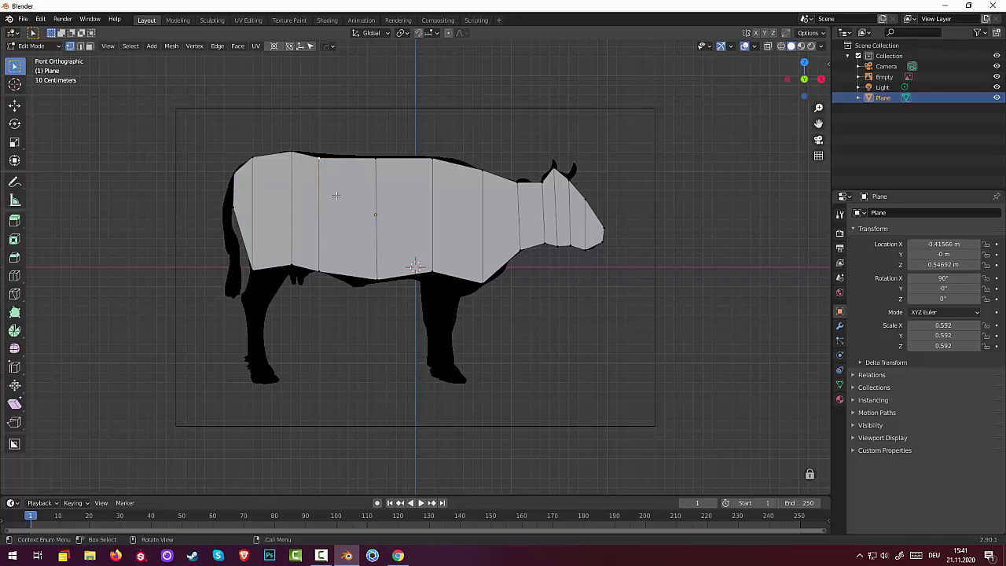
{"action": "key", "text": "g"}
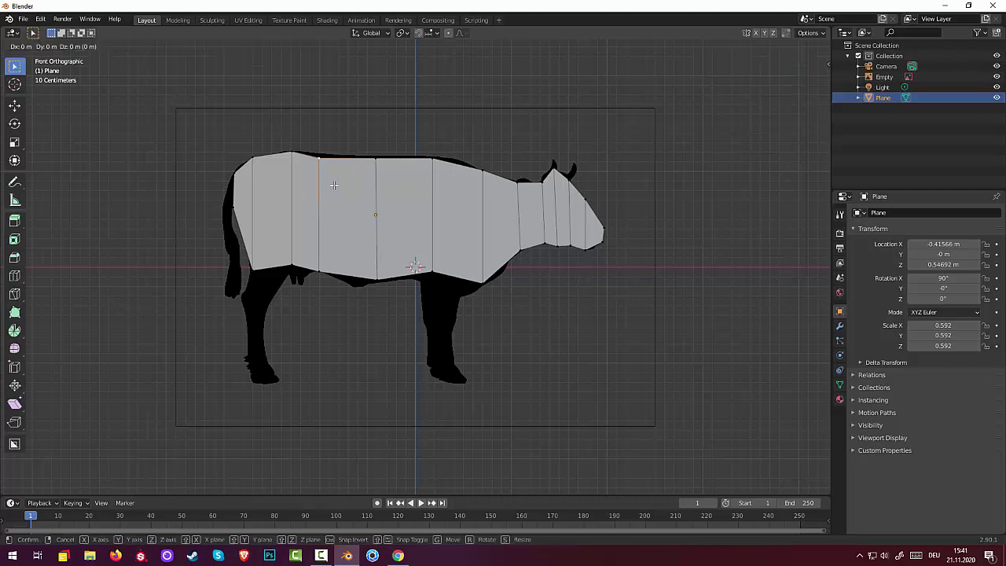
{"action": "left_click", "coordinate": [347, 178]}
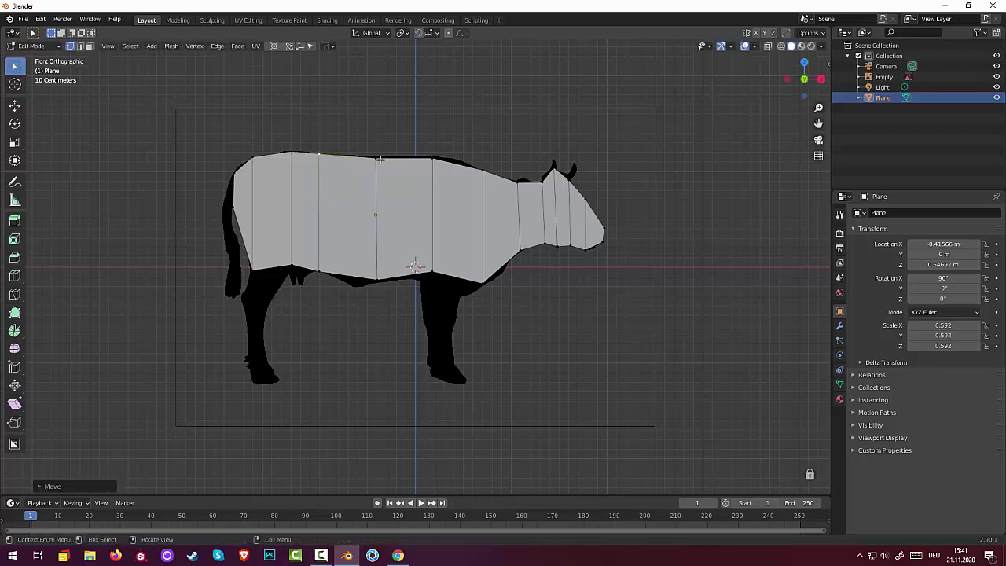
Raise the next back vertex straight up onto the back outline.
{"action": "left_click", "coordinate": [375, 159]}
{"action": "key", "text": "z"}
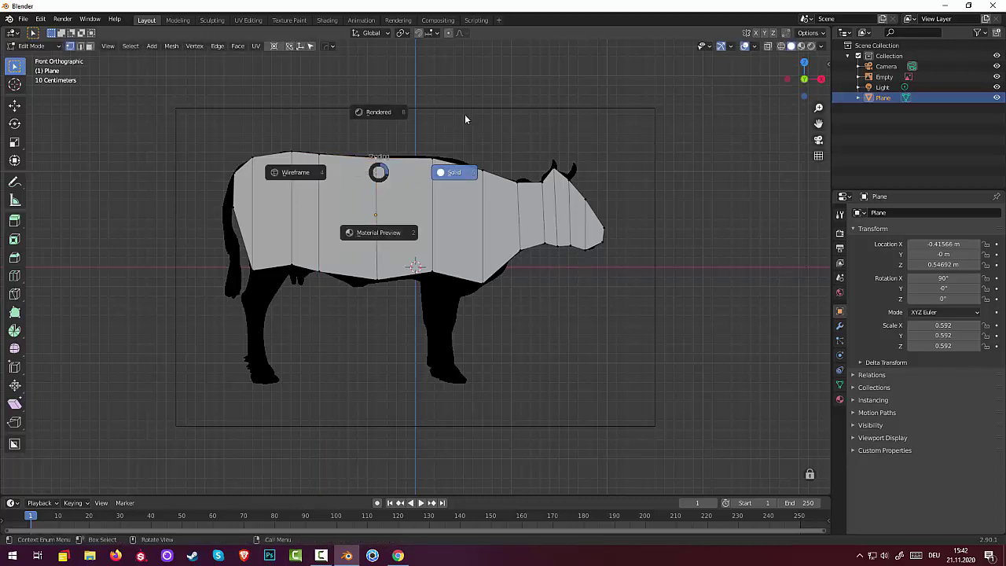
{"action": "left_click", "coordinate": [464, 116]}
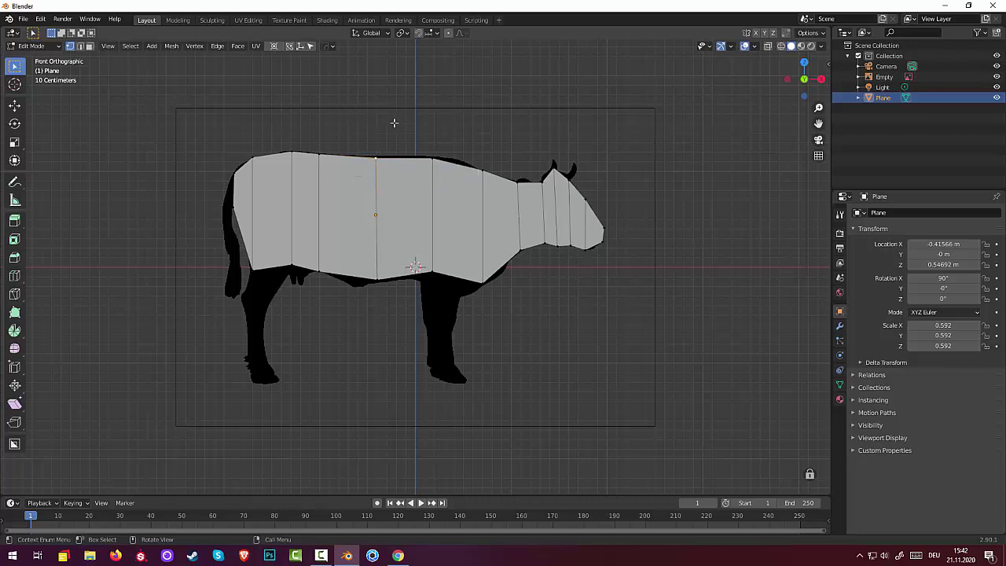
{"action": "key", "text": "g"}
{"action": "key", "text": "z"}
{"action": "left_click", "coordinate": [397, 181]}
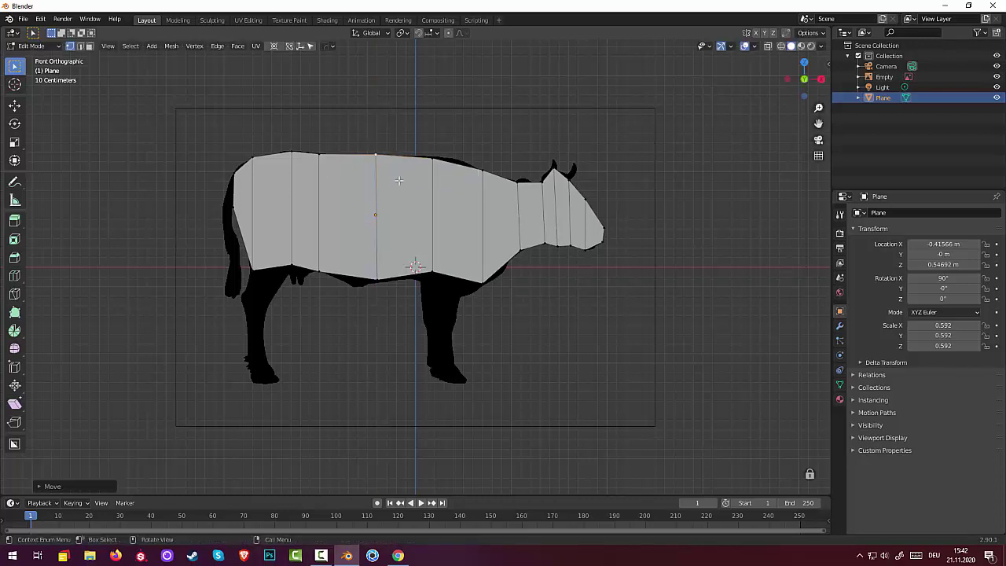
Shift the middle vertical edge and lift its top vertex onto the cow's back outline.
{"action": "left_click", "coordinate": [433, 160]}
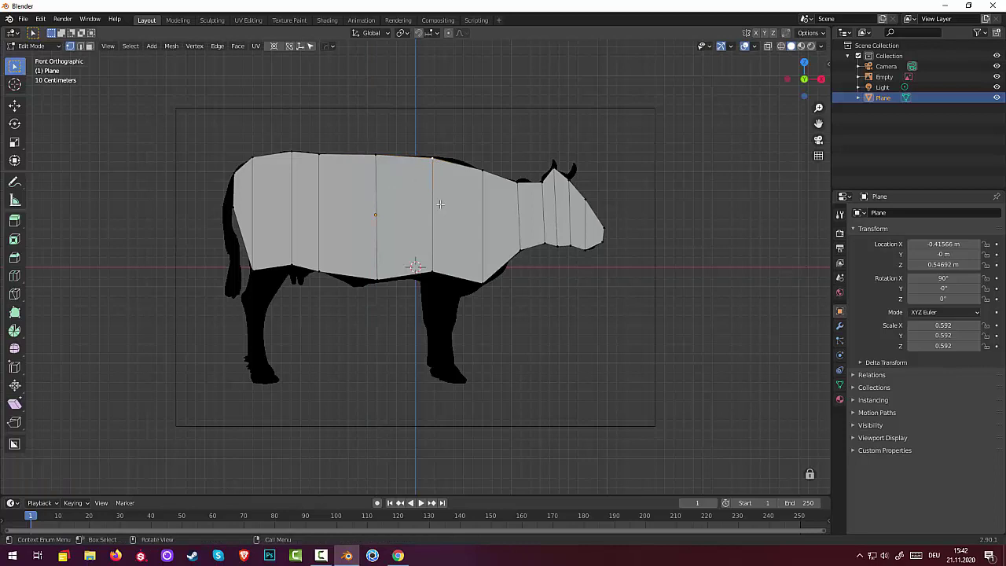
{"action": "left_click", "coordinate": [432, 275], "text": "shift"}
{"action": "key", "text": "g"}
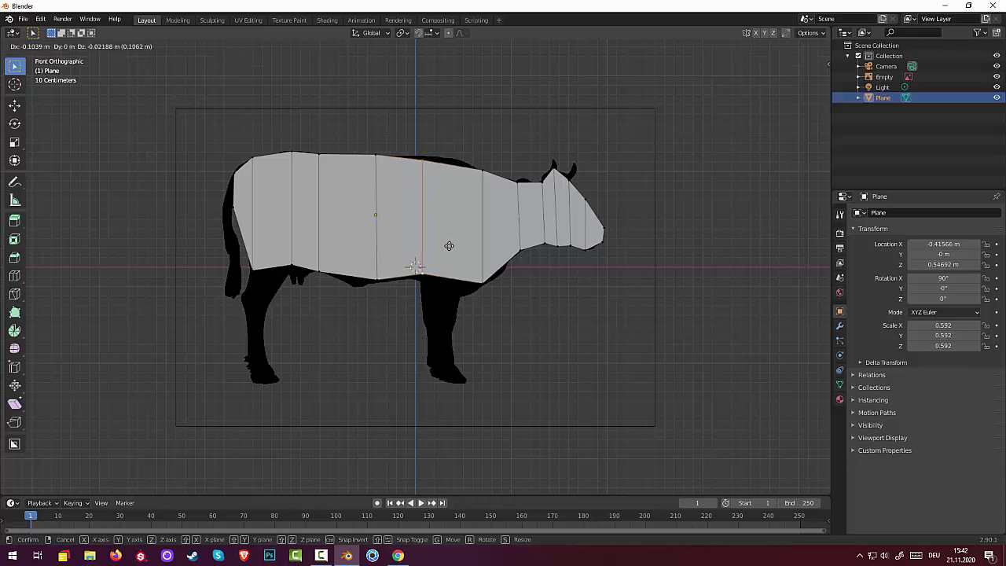
{"action": "left_click", "coordinate": [449, 246]}
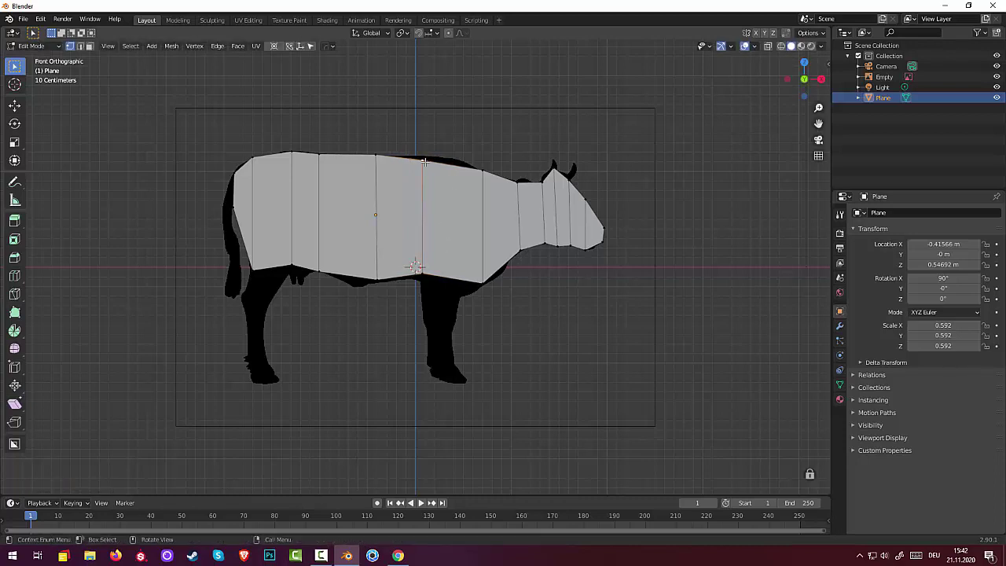
{"action": "key", "text": "g"}
{"action": "left_click", "coordinate": [427, 156]}
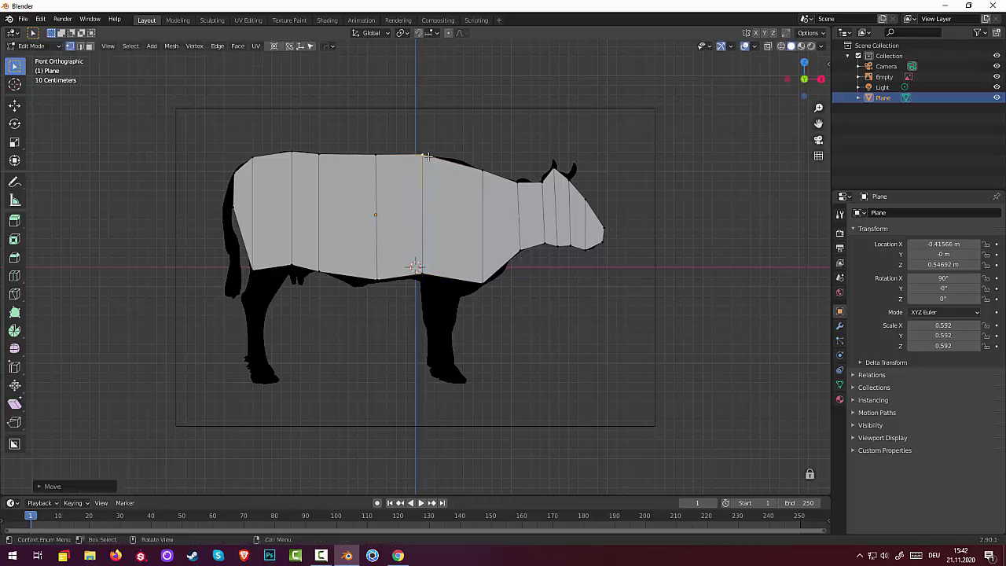
{"action": "left_click", "coordinate": [457, 165]}
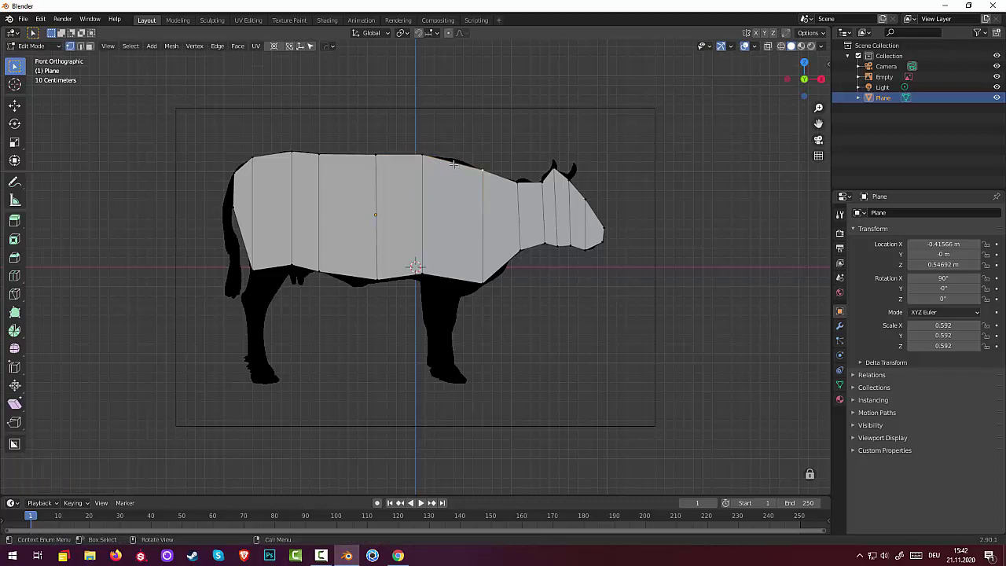
{"action": "left_click", "coordinate": [452, 163]}
{"action": "left_click", "coordinate": [452, 163]}
Loop-cut a centred vertical edge loop over the shoulder and raise its top vertex to the outline.
{"action": "key", "text": "ctrl+r"}
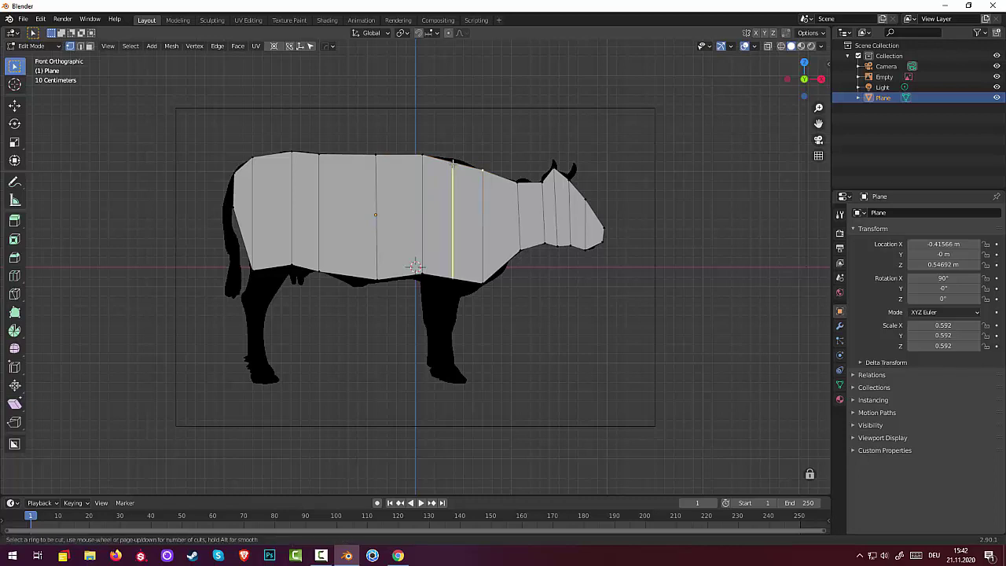
{"action": "left_click", "coordinate": [453, 162]}
{"action": "right_click", "coordinate": [452, 163]}
{"action": "key", "text": "ctrl+z"}
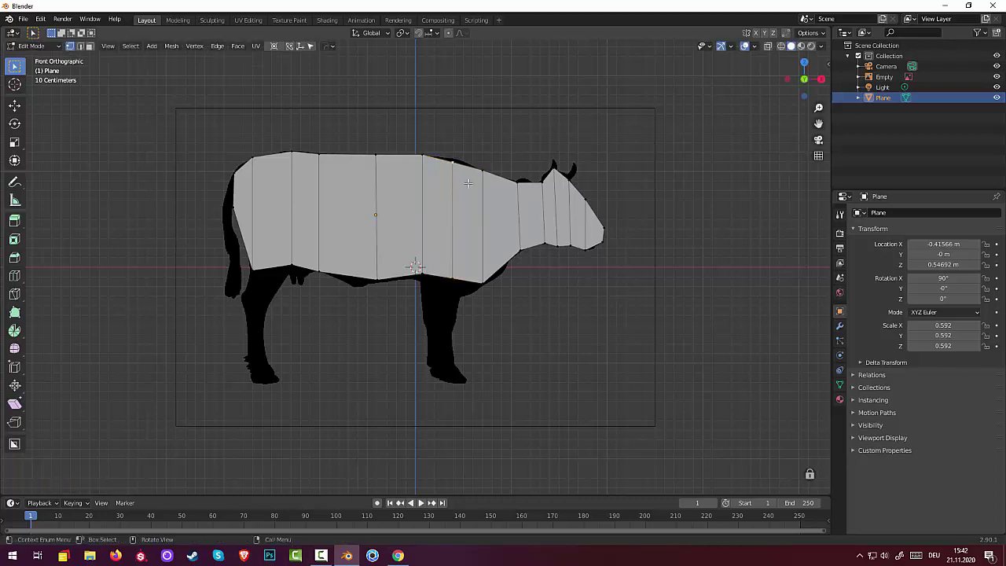
{"action": "key", "text": "g"}
{"action": "key", "text": "z"}
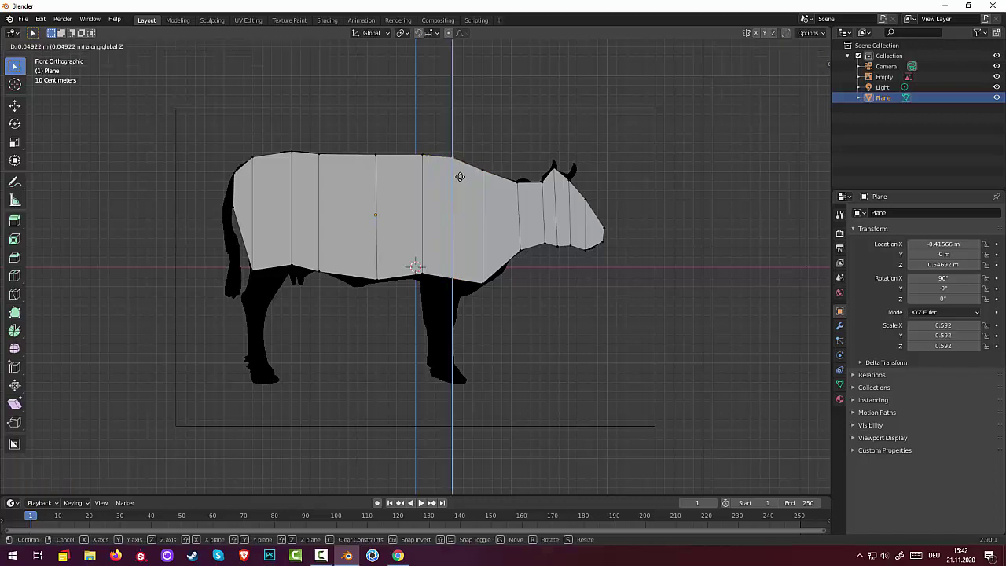
{"action": "left_click", "coordinate": [460, 176]}
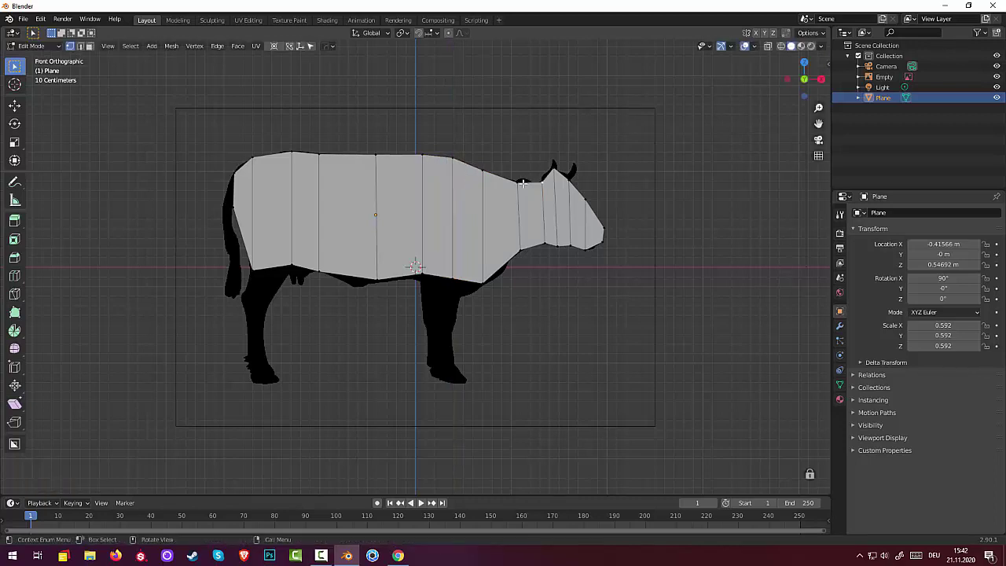
Add a centred vertical edge loop across the neck.
{"action": "key", "text": "ctrl+r"}
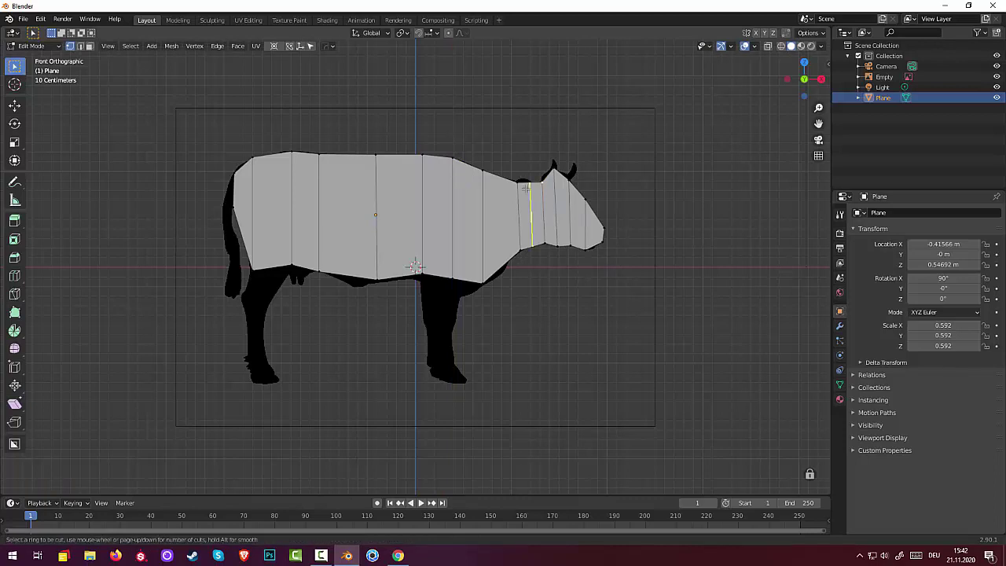
{"action": "left_click", "coordinate": [526, 189]}
{"action": "right_click", "coordinate": [526, 189]}
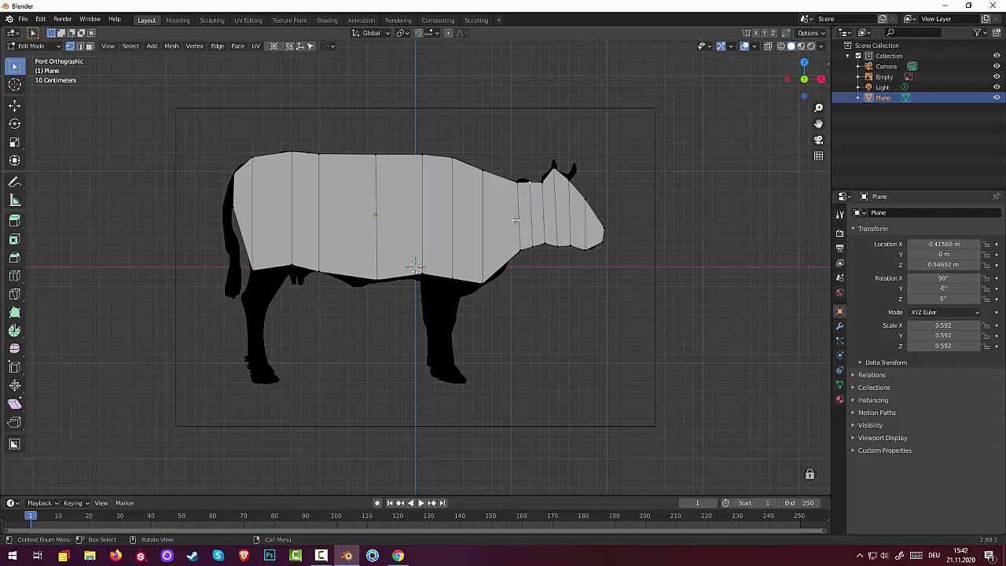
Move the neck-top and head-side vertices onto the neck outline.
{"action": "left_click", "coordinate": [524, 194]}
{"action": "key", "text": "ctrl"}
{"action": "key", "text": "g"}
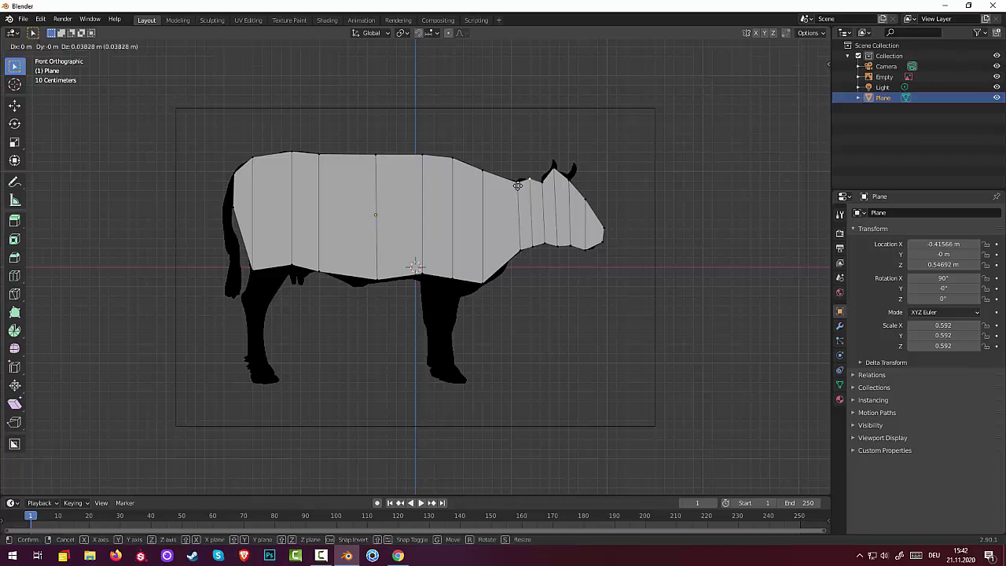
{"action": "left_click", "coordinate": [519, 190]}
{"action": "left_click", "coordinate": [517, 184]}
{"action": "key", "text": "g"}
{"action": "left_click", "coordinate": [521, 182]}
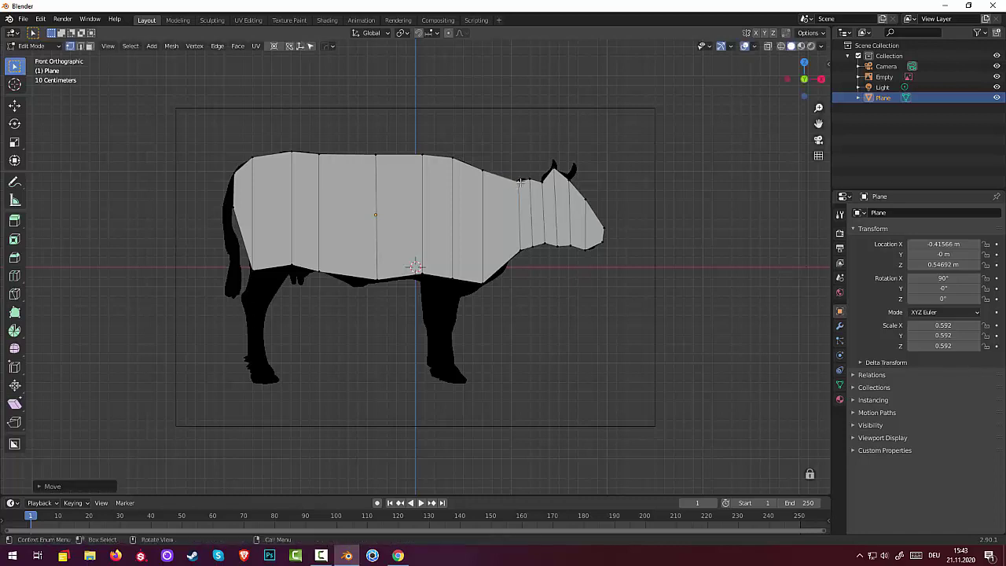
{"action": "left_click", "coordinate": [524, 181]}
{"action": "key", "text": "g"}
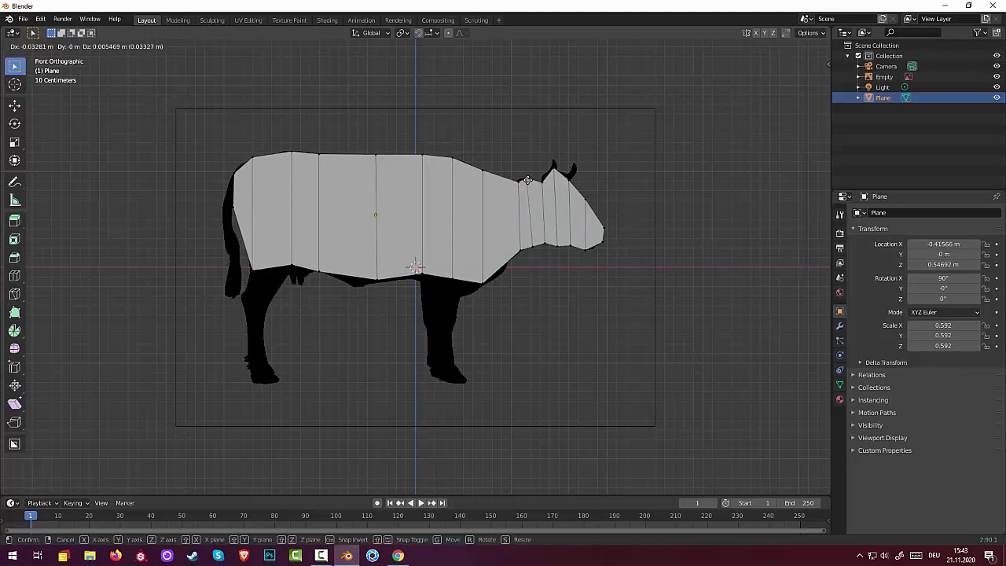
{"action": "left_click", "coordinate": [526, 181]}
Fit the throat, belly and back-top vertices onto the silhouette outline.
{"action": "left_click", "coordinate": [533, 248]}
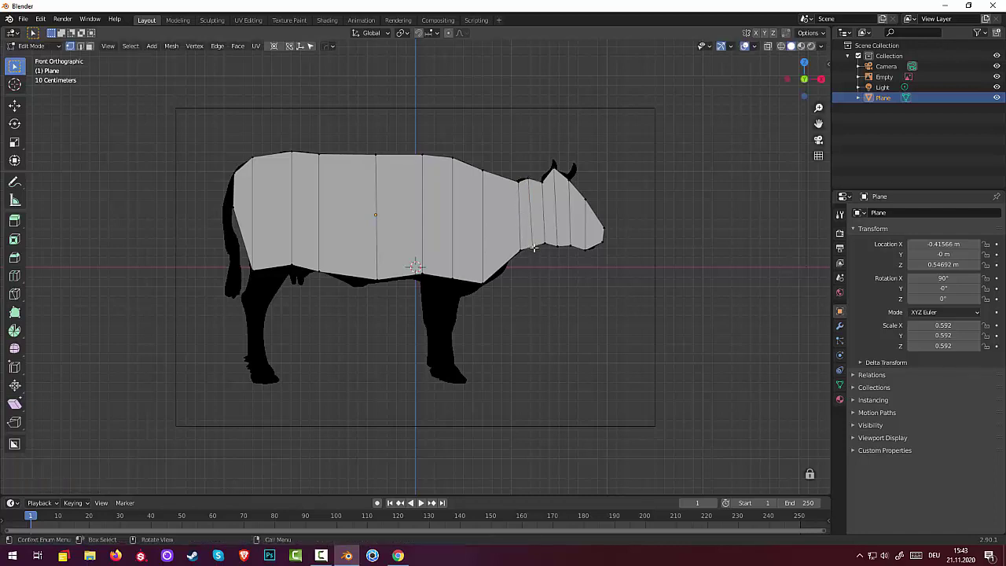
{"action": "key", "text": "g"}
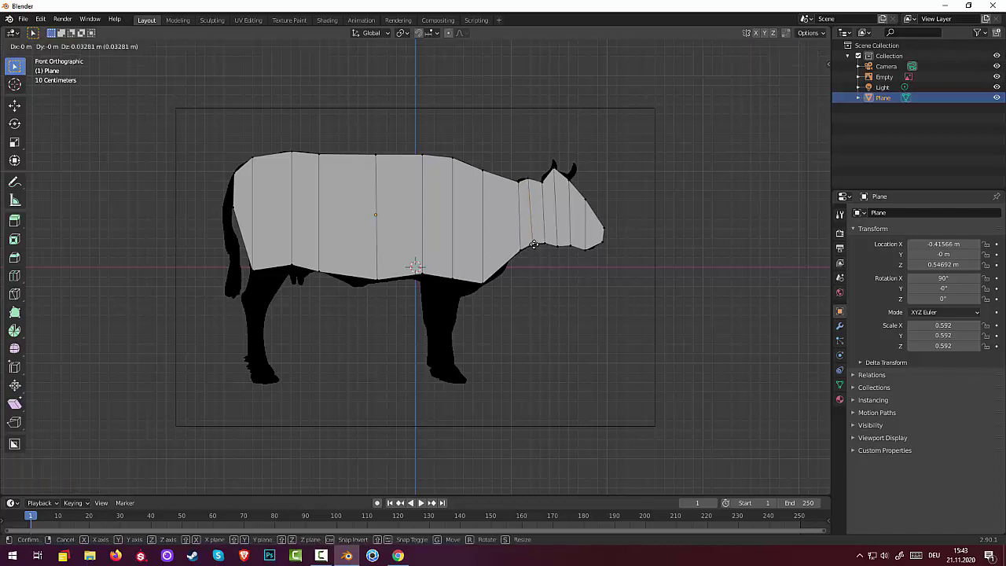
{"action": "left_click", "coordinate": [532, 246]}
{"action": "left_click", "coordinate": [483, 283]}
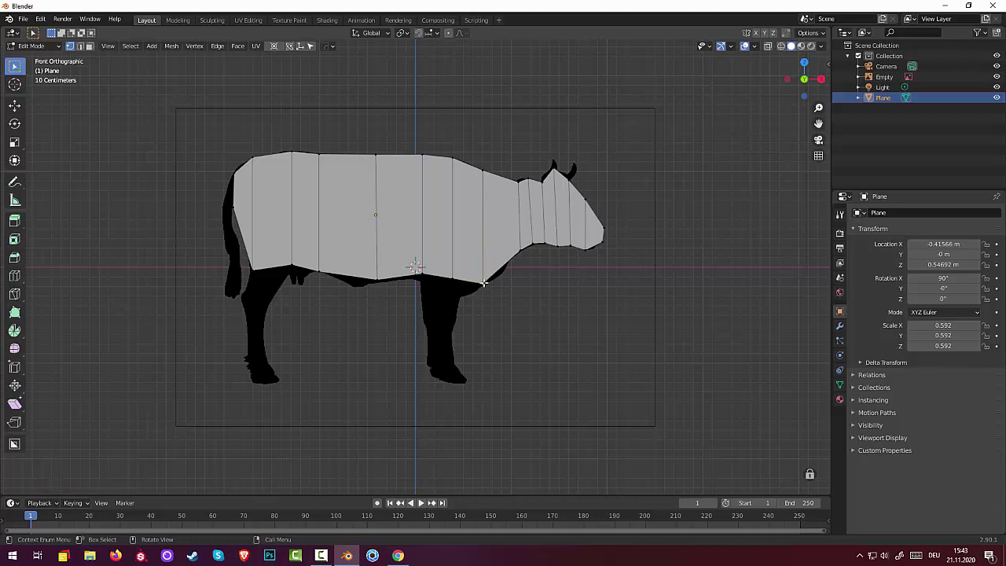
{"action": "key", "text": "g"}
{"action": "left_click", "coordinate": [500, 262]}
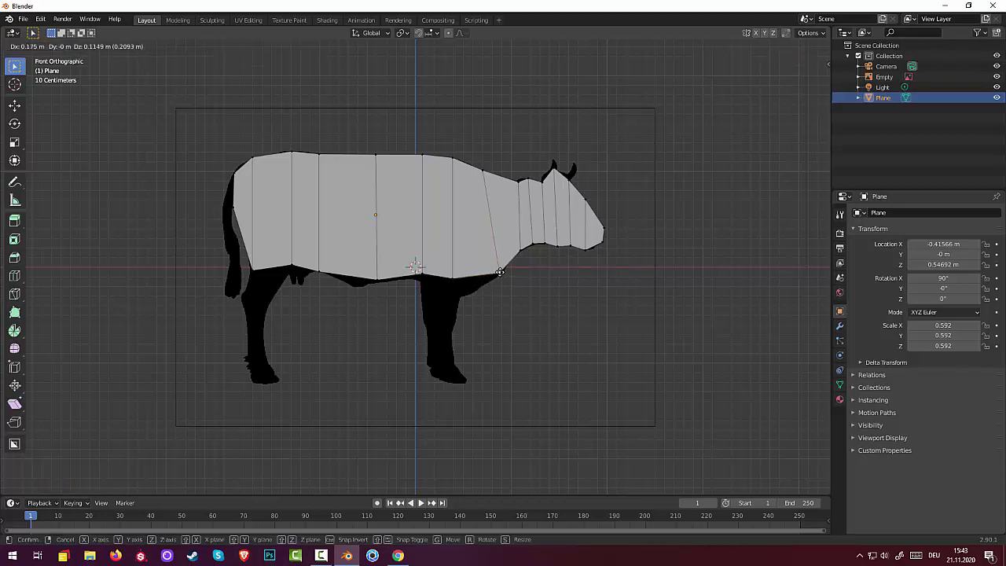
{"action": "left_click", "coordinate": [486, 170]}
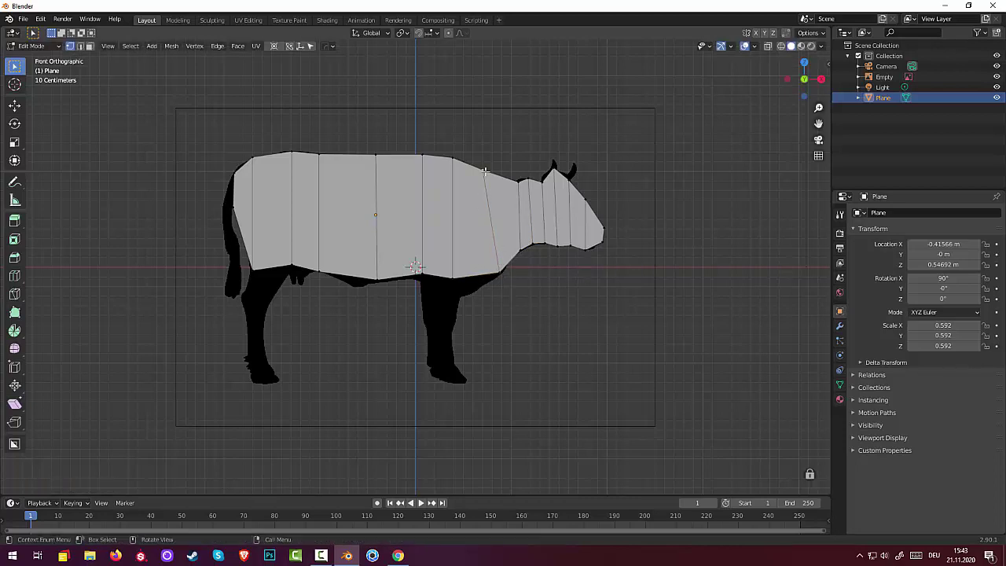
{"action": "key", "text": "g"}
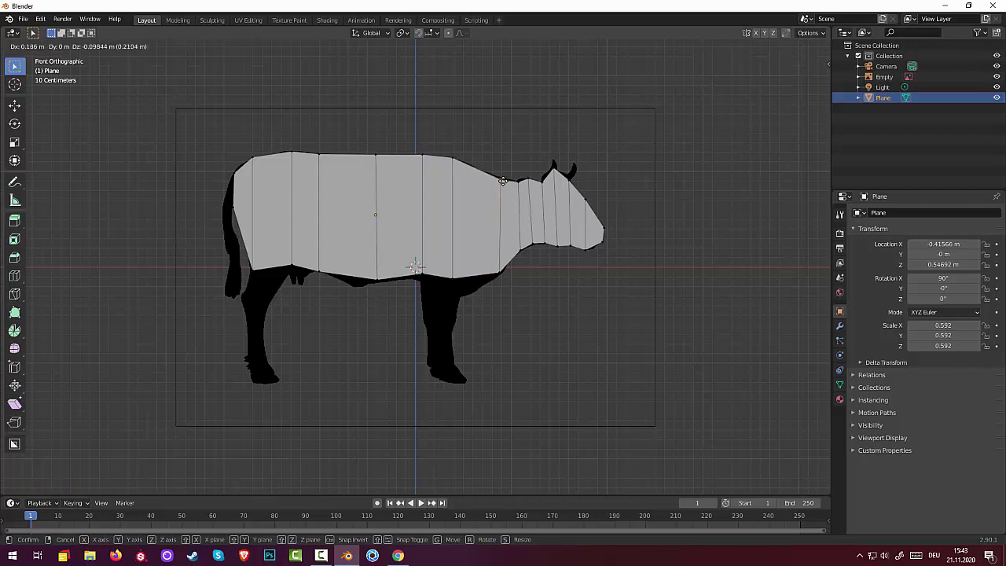
{"action": "left_click", "coordinate": [501, 179]}
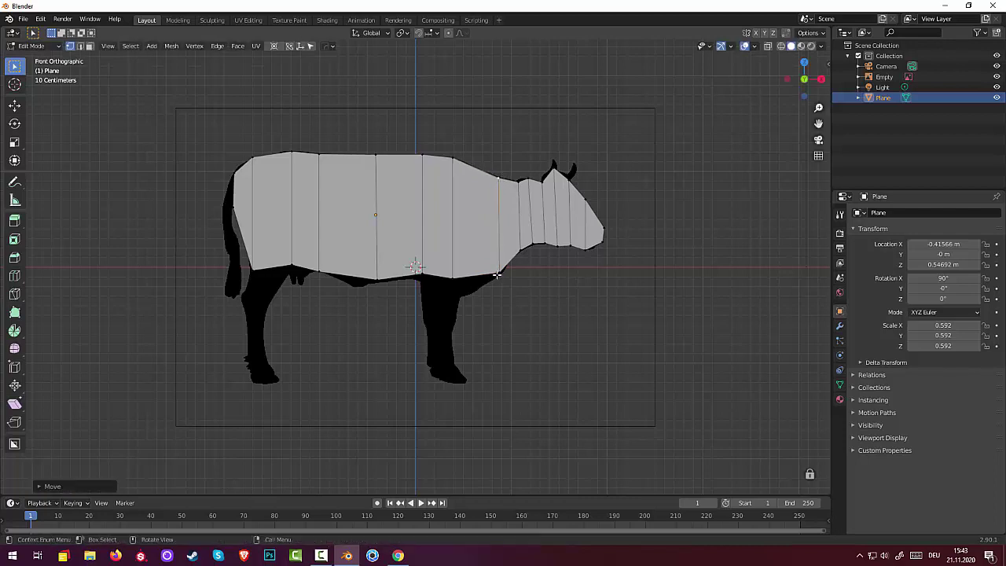
Place the lower under-neck vertex and the chin vertex on the outline, then pick the snout tip.
{"action": "left_click", "coordinate": [497, 274]}
{"action": "key", "text": "g"}
{"action": "left_click", "coordinate": [500, 275]}
{"action": "left_click", "coordinate": [585, 249]}
{"action": "key", "text": "g"}
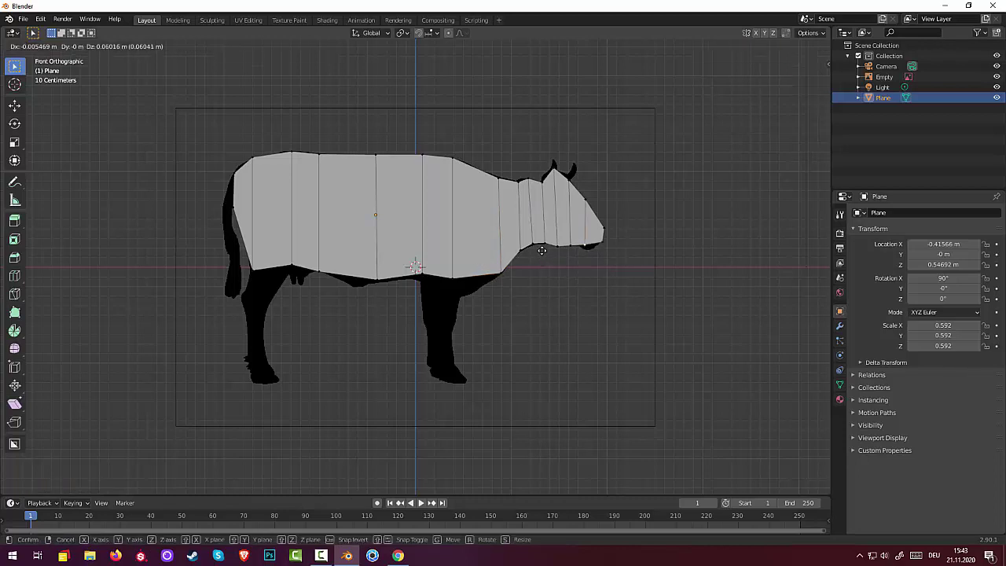
{"action": "left_click", "coordinate": [544, 258]}
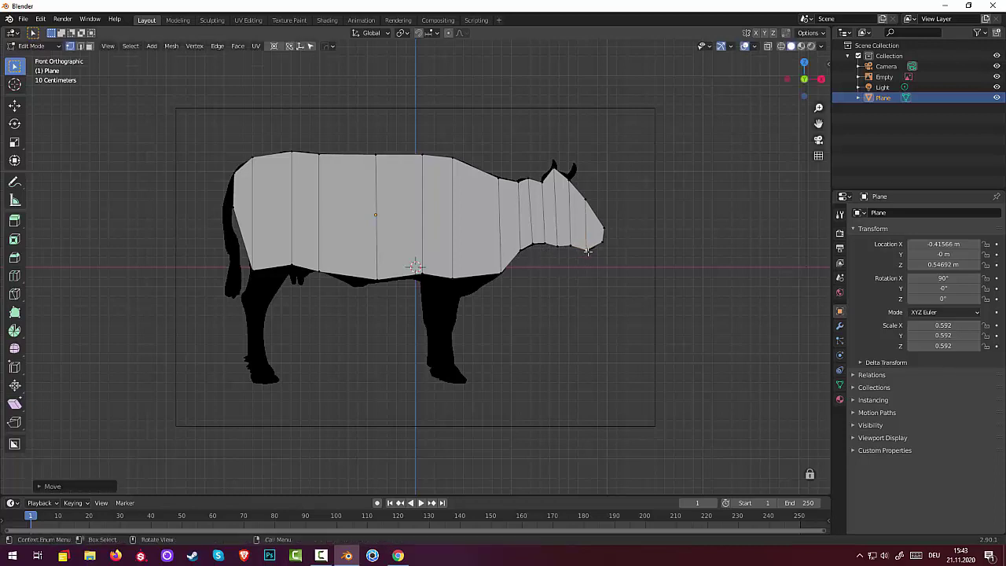
{"action": "left_click", "coordinate": [595, 219]}
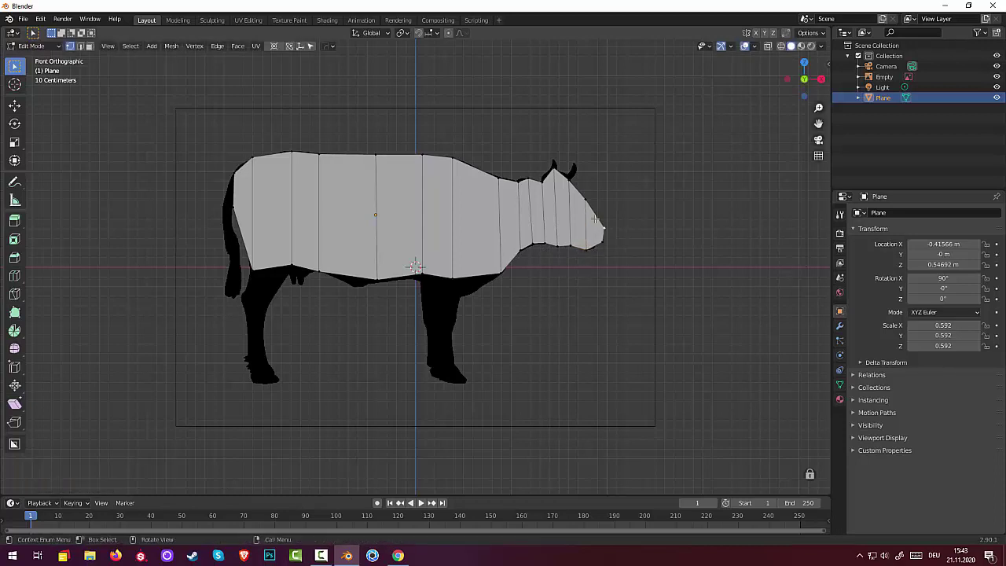
Add an edge loop across the snout and lower its snout vertex vertically.
{"action": "key", "text": "ctrl"}
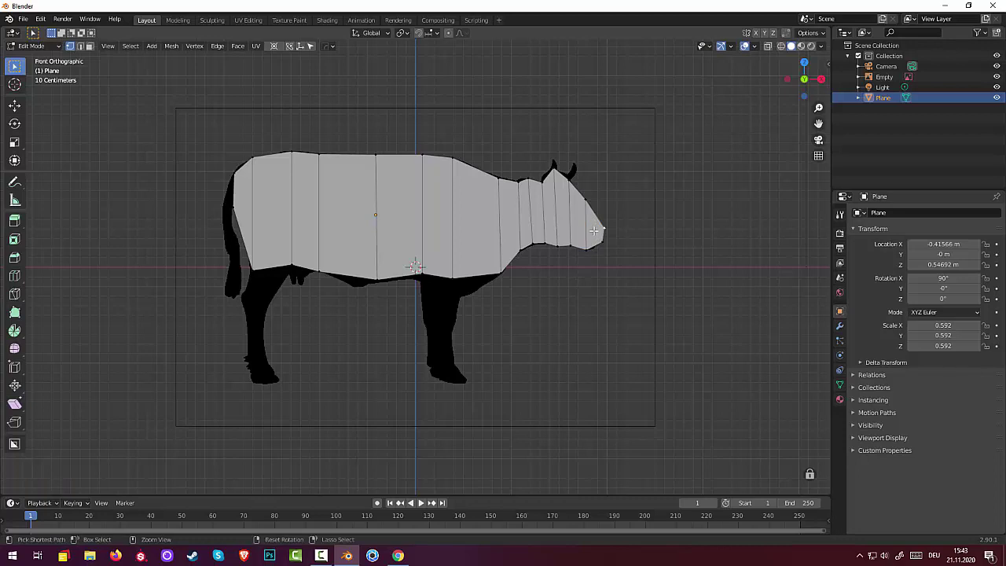
{"action": "key", "text": "ctrl+r"}
{"action": "left_click", "coordinate": [597, 228]}
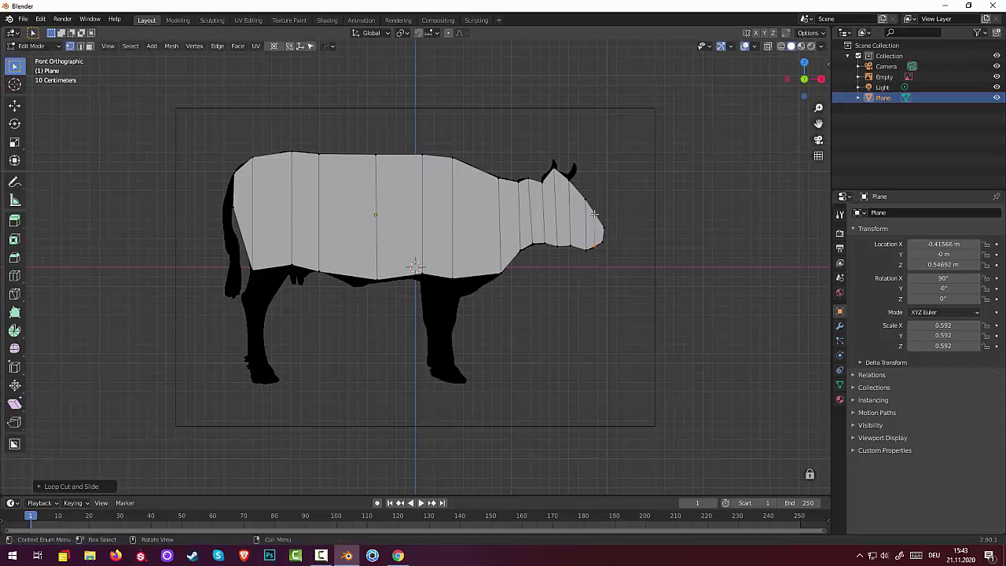
{"action": "left_click", "coordinate": [594, 214]}
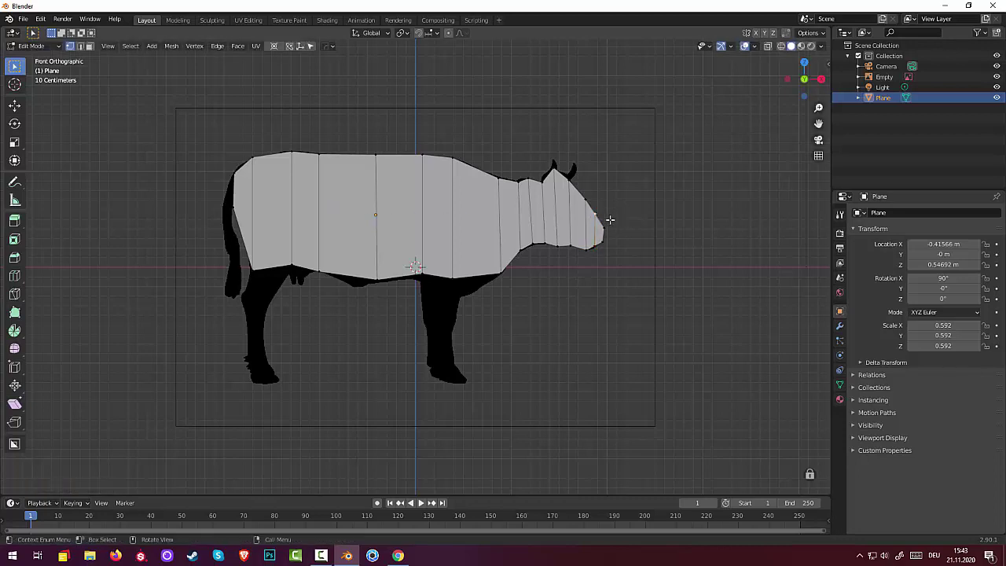
{"action": "key", "text": "g"}
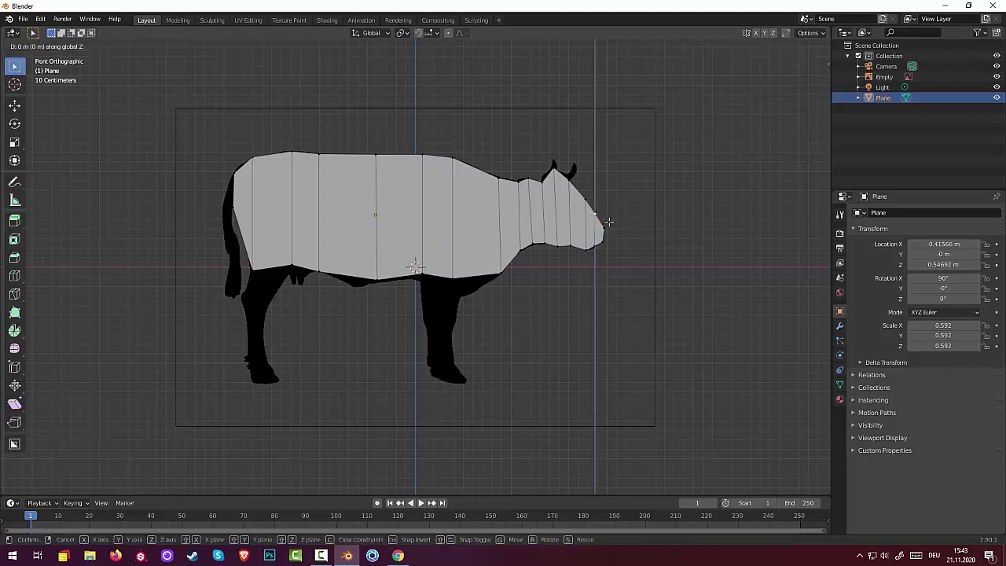
{"action": "key", "text": "z"}
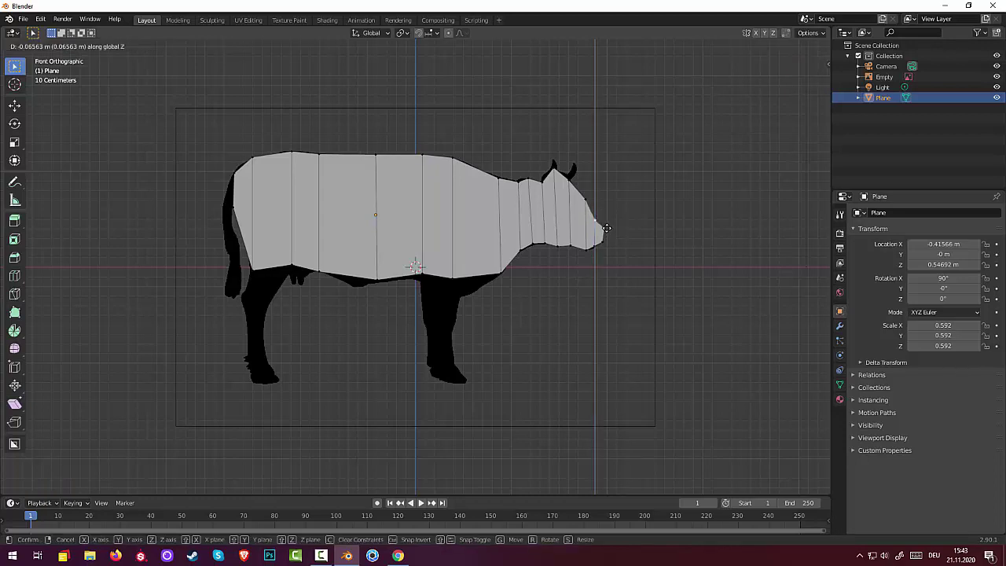
{"action": "left_click", "coordinate": [596, 216]}
Keep solid shading and nudge the head vertex onto the outline.
{"action": "key", "text": "z"}
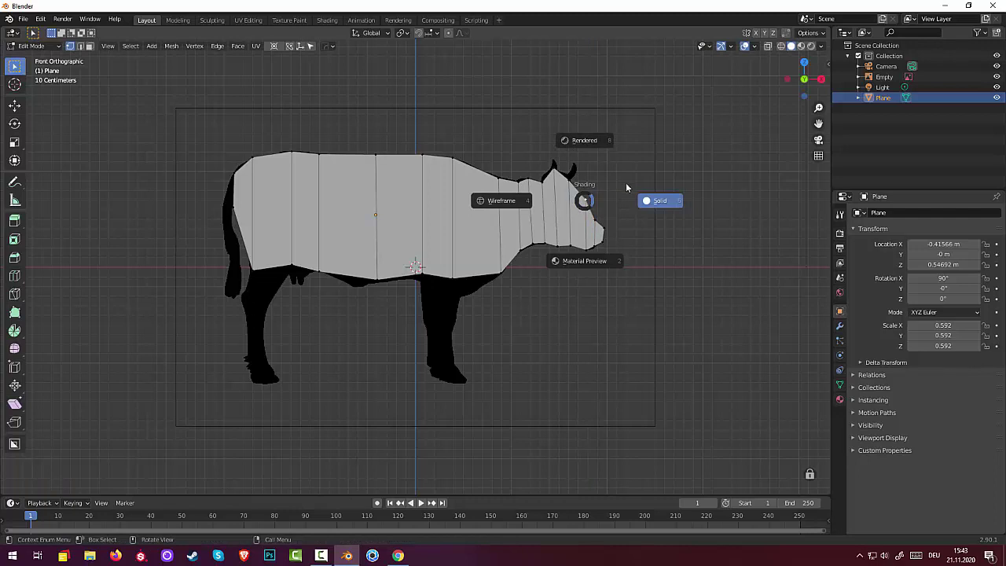
{"action": "left_click", "coordinate": [692, 147]}
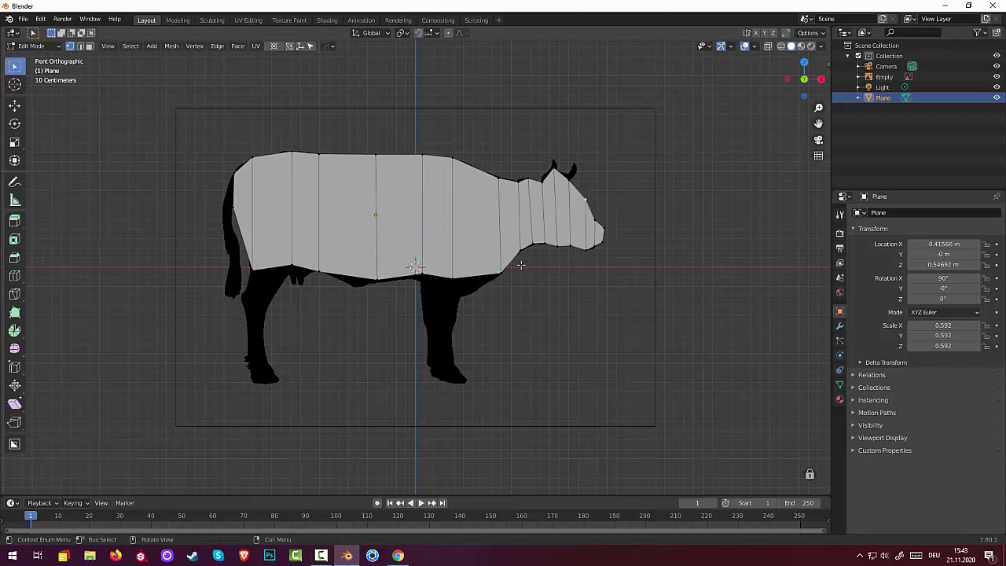
{"action": "key", "text": "g"}
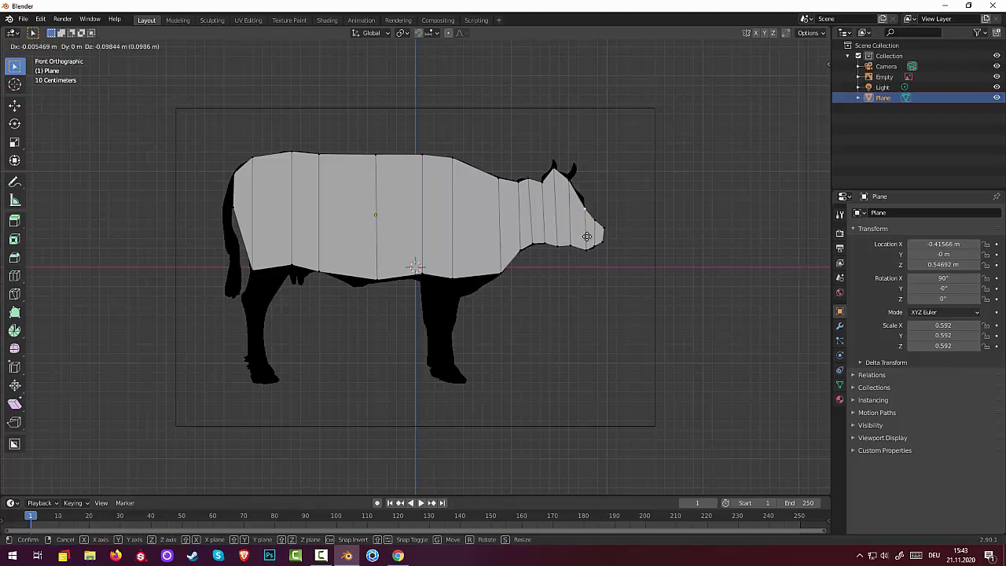
{"action": "left_click", "coordinate": [586, 237]}
{"action": "key", "text": "g"}
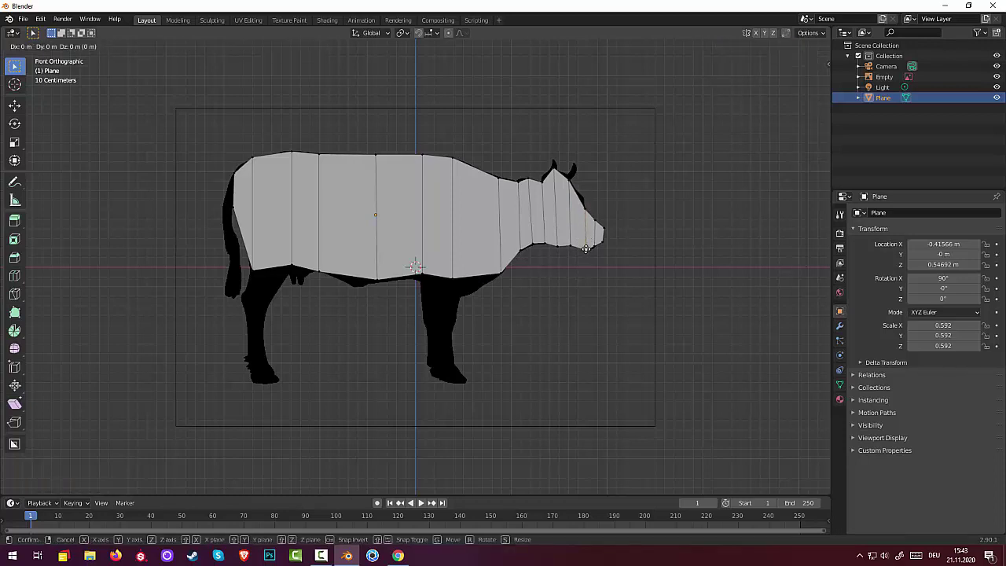
{"action": "left_click", "coordinate": [582, 248]}
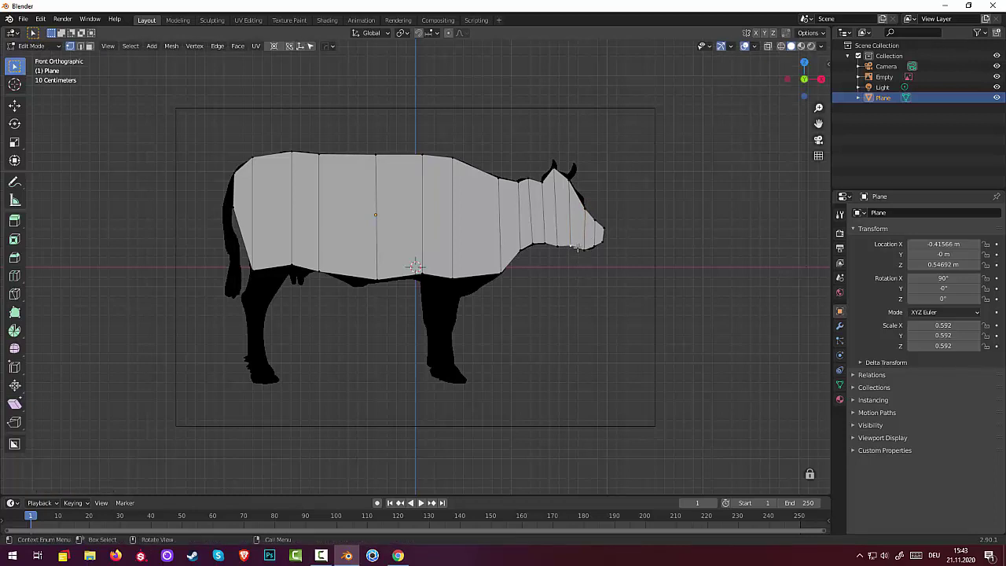
Add an edge loop across the head and move its head vertices to the silhouette.
{"action": "key", "text": "ctrl+r"}
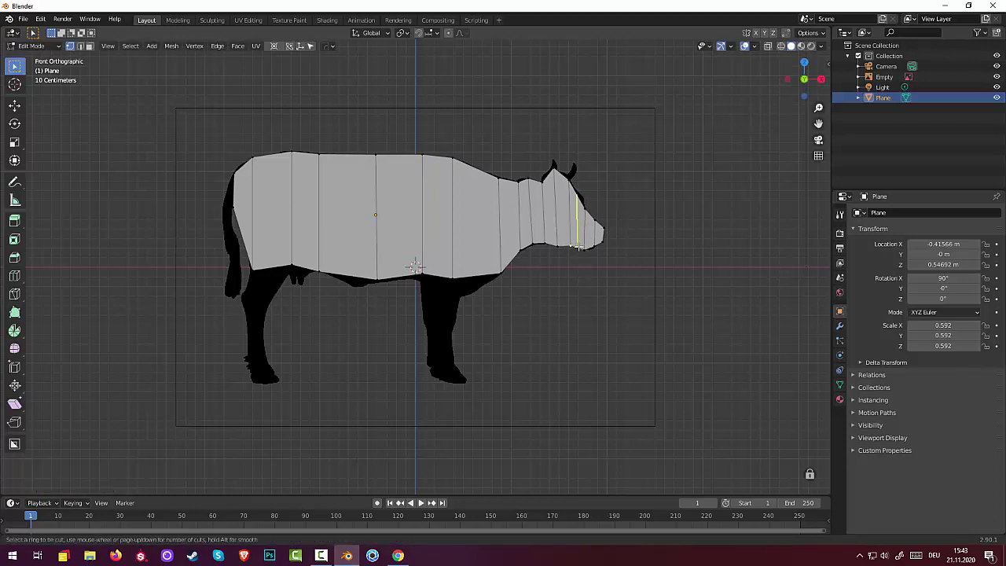
{"action": "left_click", "coordinate": [580, 246]}
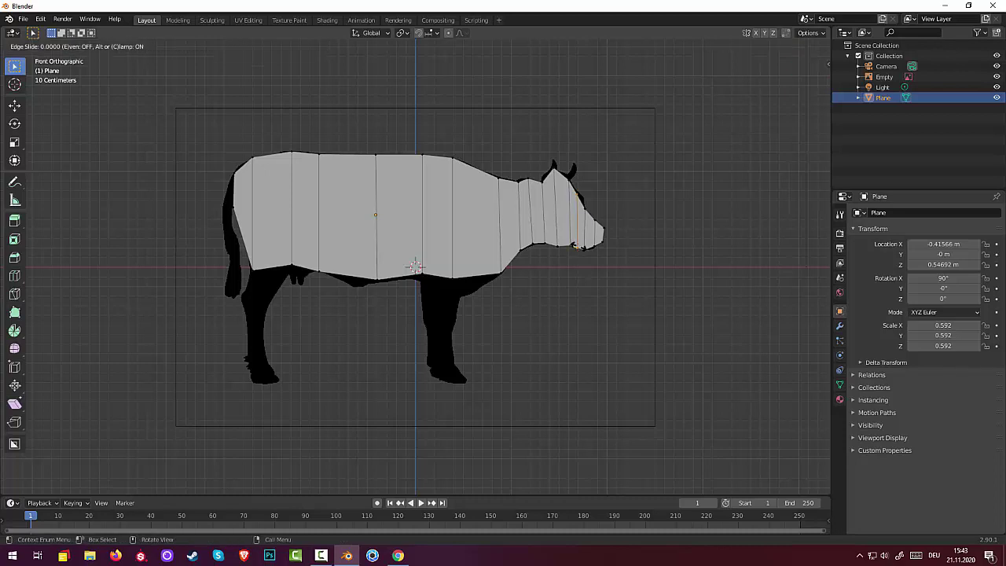
{"action": "left_click", "coordinate": [579, 246]}
{"action": "left_click", "coordinate": [628, 218]}
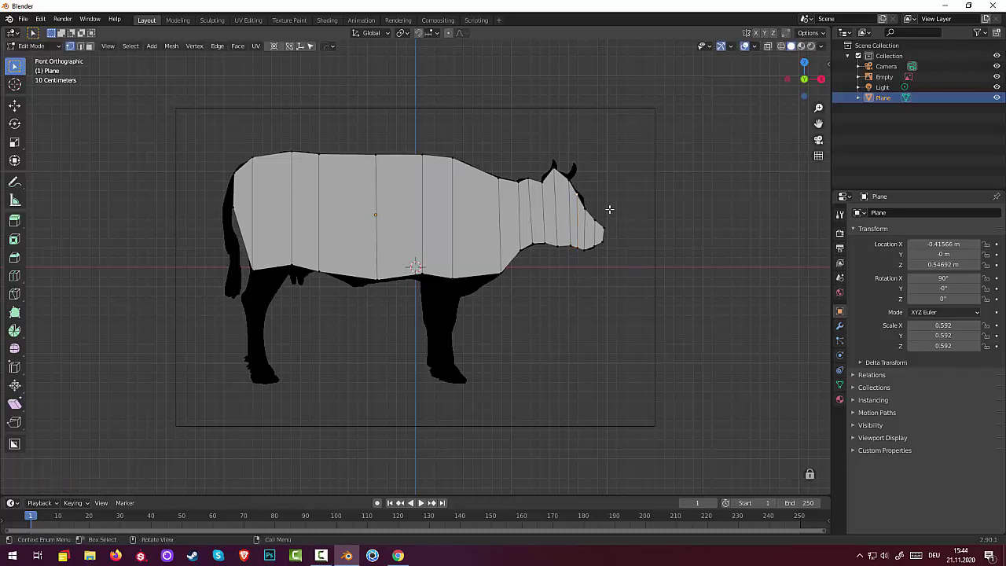
{"action": "key", "text": "g"}
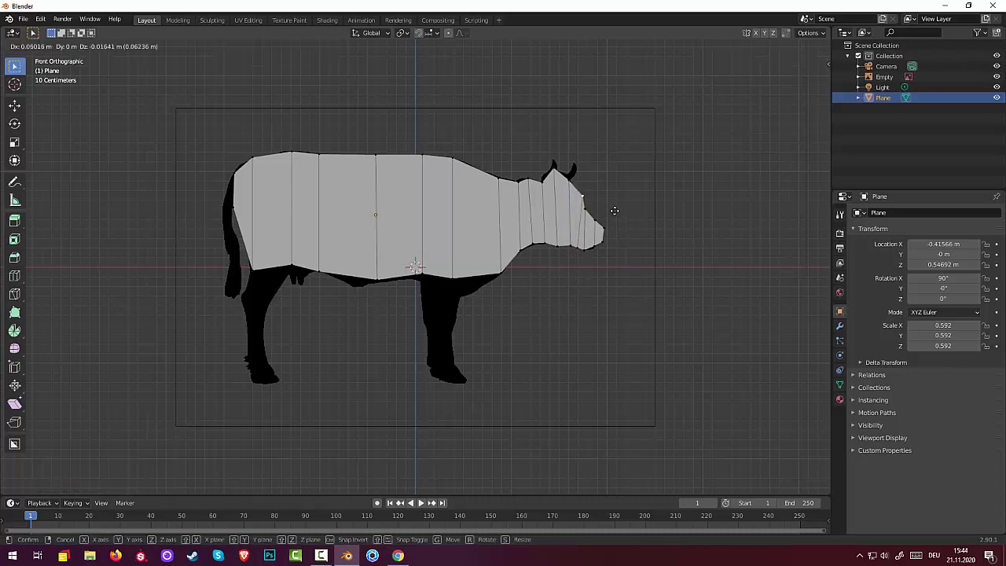
{"action": "left_click", "coordinate": [615, 210]}
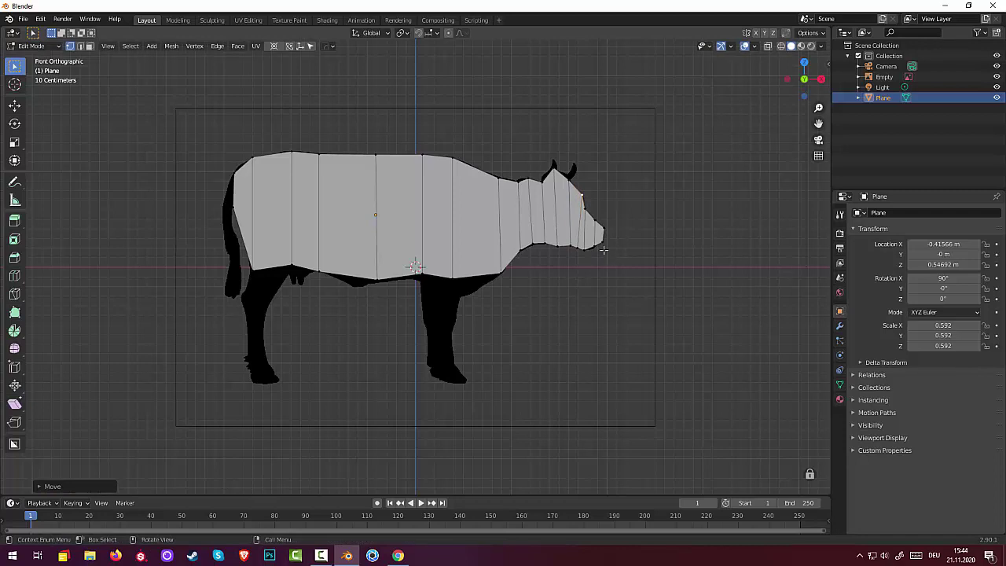
{"action": "key", "text": "g"}
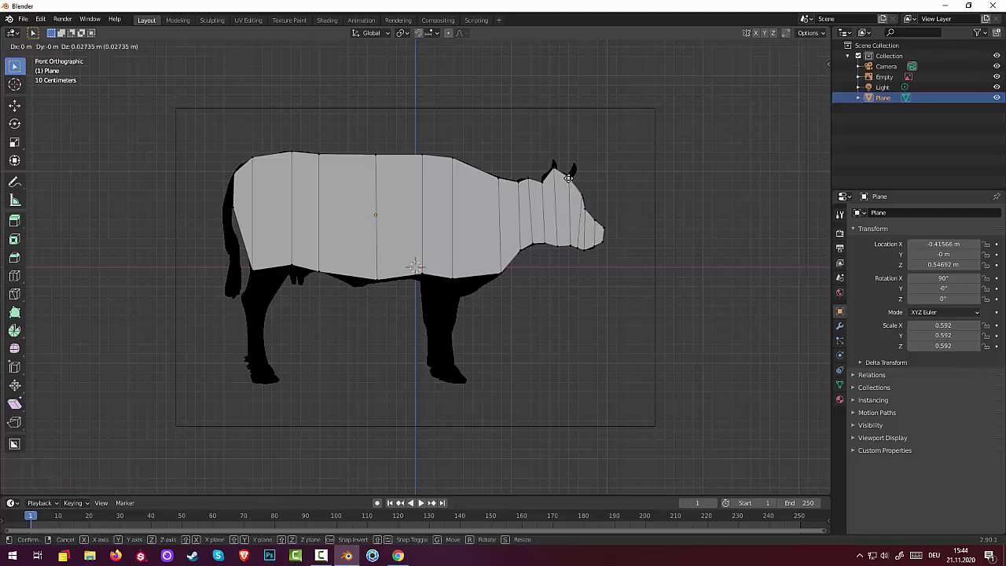
{"action": "left_click", "coordinate": [554, 169]}
Move the horn-base vertex down onto the head outline, then select a belly vertex behind the front leg.
{"action": "key", "text": "shift+v"}
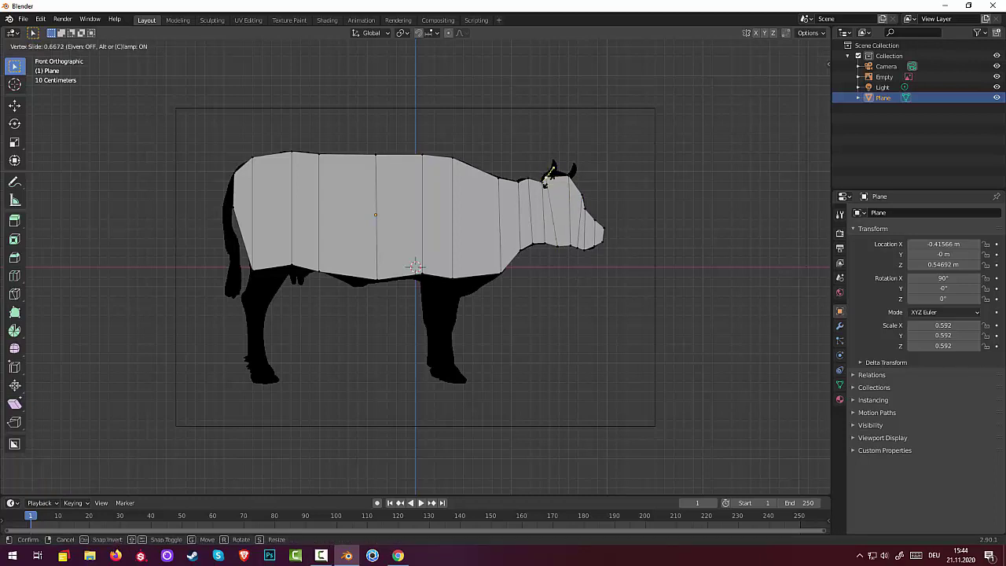
{"action": "left_click", "coordinate": [558, 172]}
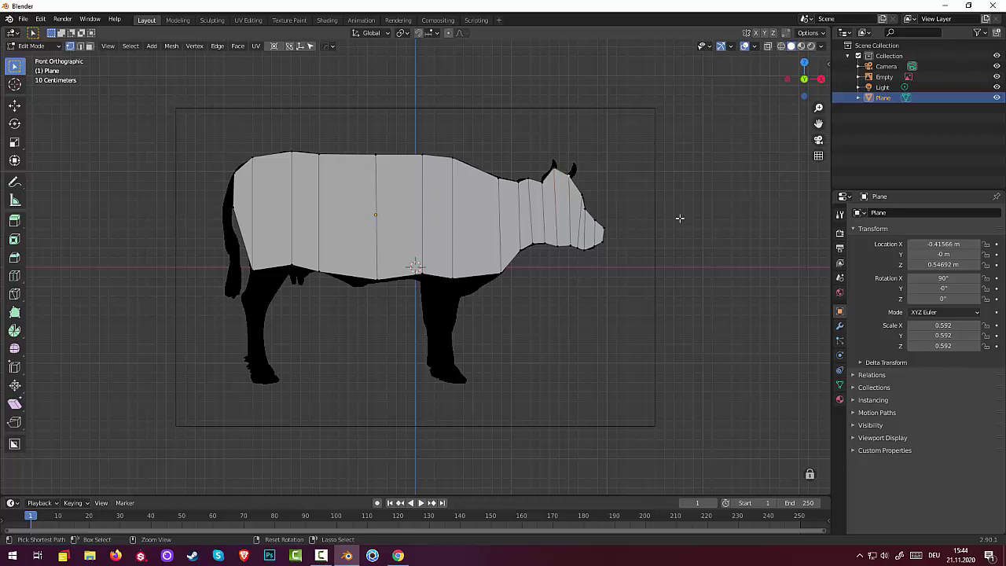
{"action": "key", "text": "ctrl+z"}
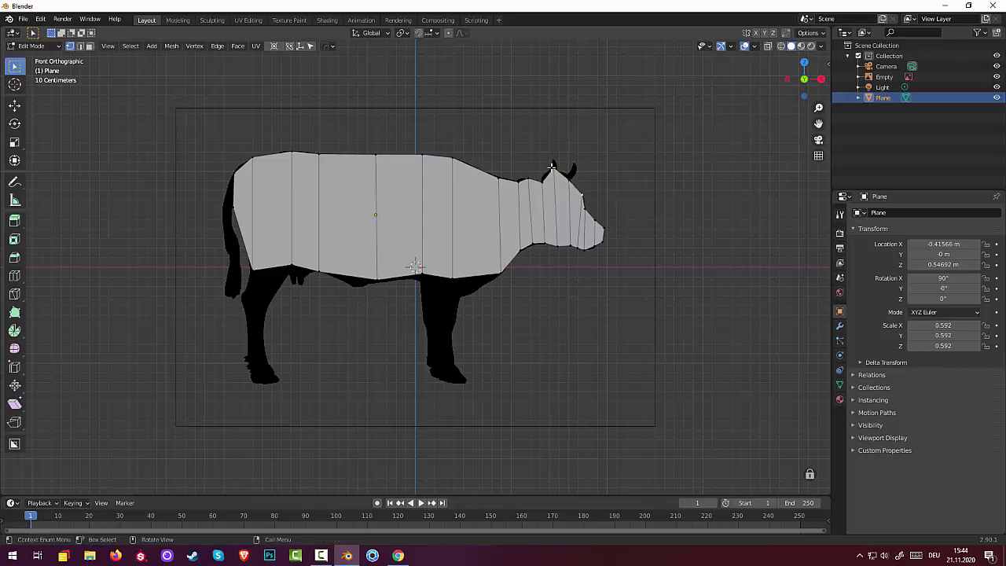
{"action": "left_click", "coordinate": [553, 167]}
{"action": "key", "text": "g"}
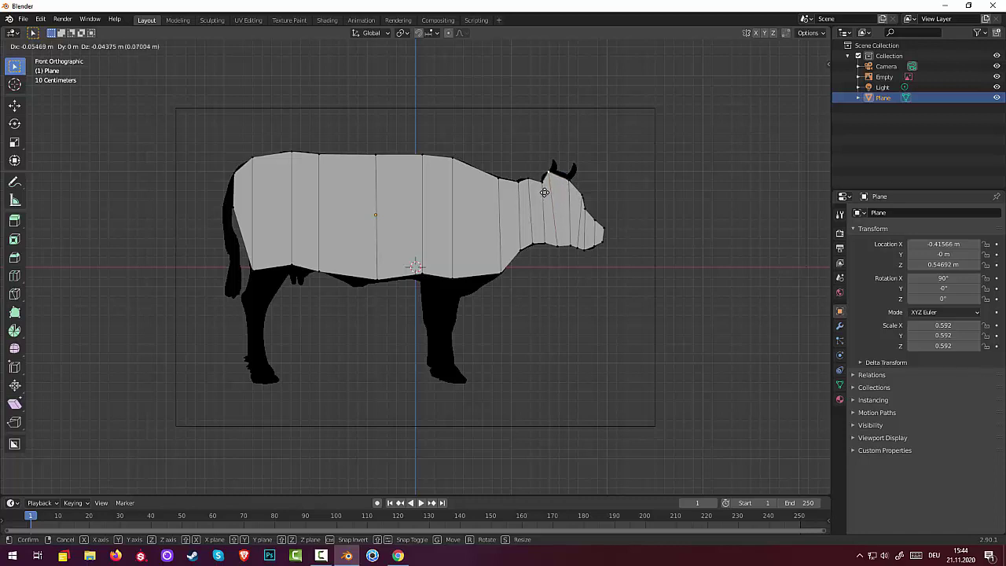
{"action": "left_click", "coordinate": [546, 189]}
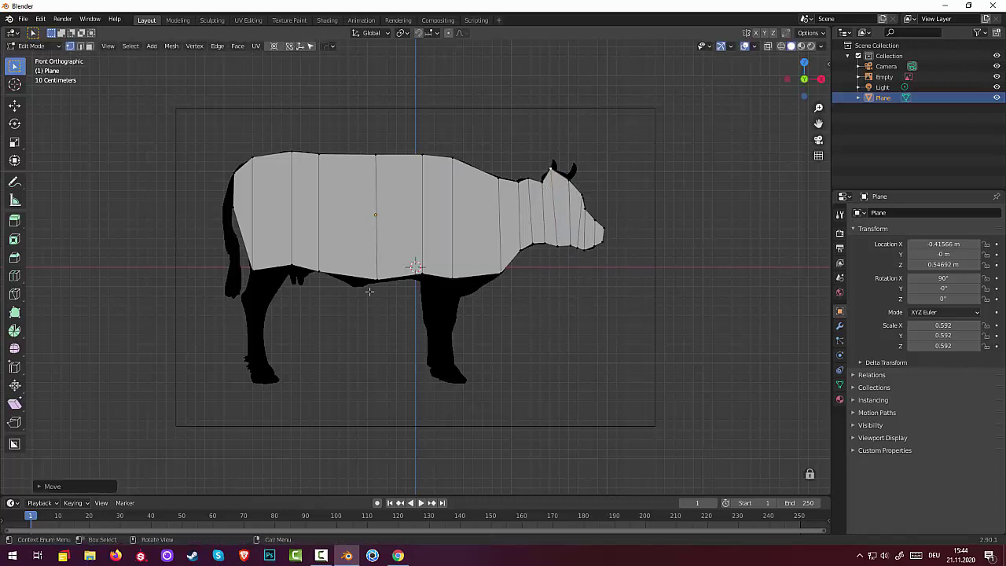
{"action": "left_click", "coordinate": [351, 274]}
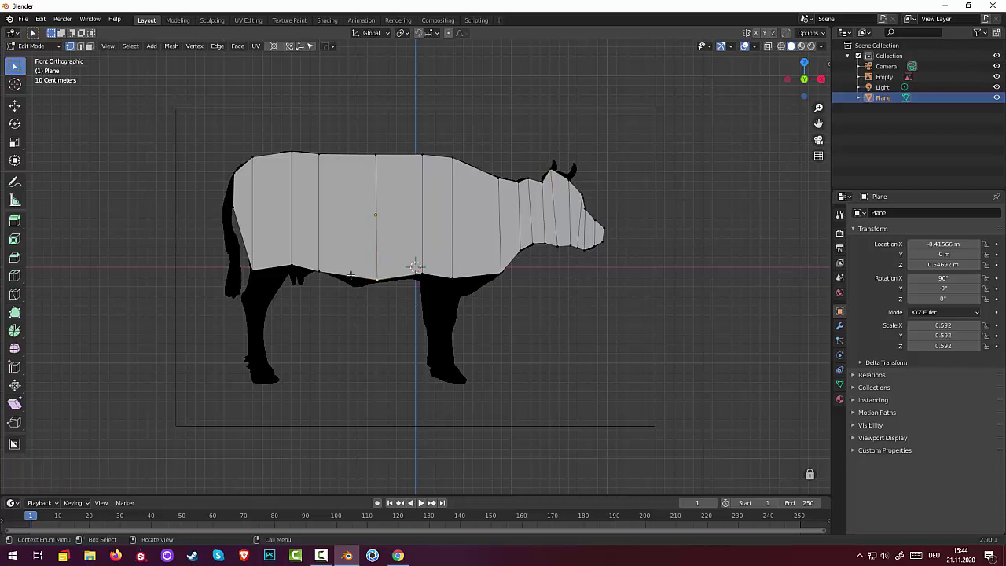
{"action": "left_click", "coordinate": [474, 273]}
Add a centred vertical loop near the front leg and lower three belly vertices onto the outline.
{"action": "key", "text": "ctrl+r"}
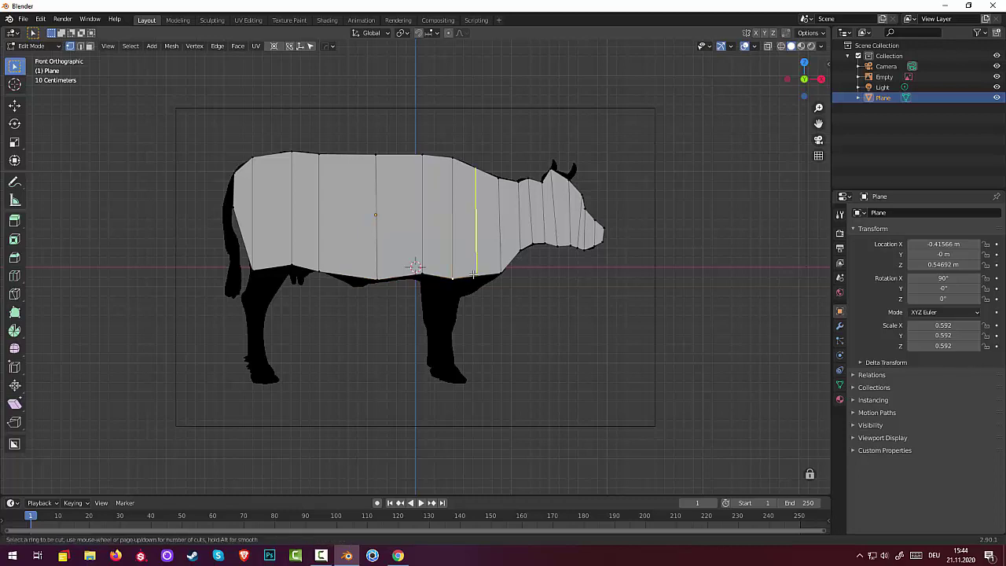
{"action": "left_click", "coordinate": [475, 273]}
{"action": "right_click", "coordinate": [474, 277]}
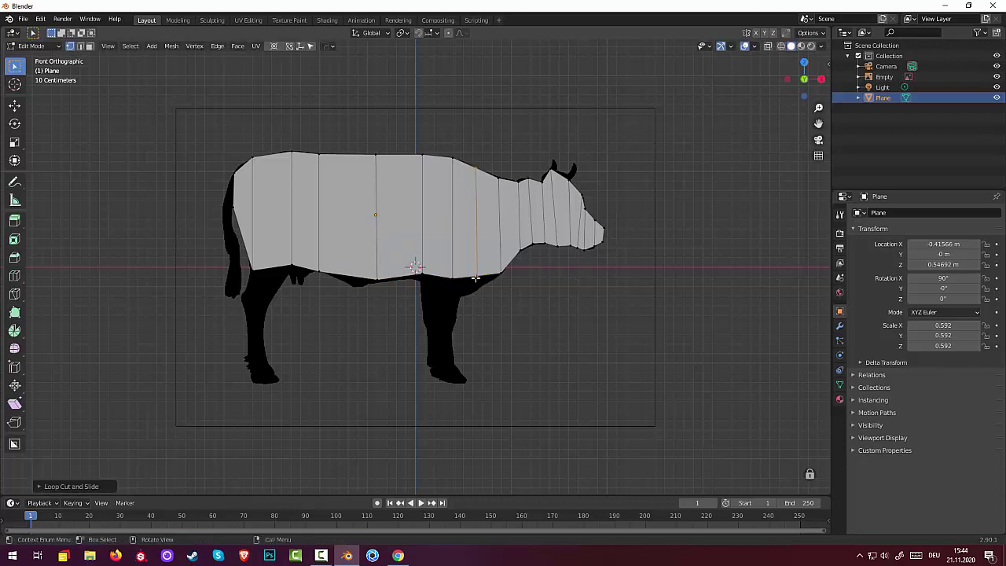
{"action": "left_click", "coordinate": [475, 279]}
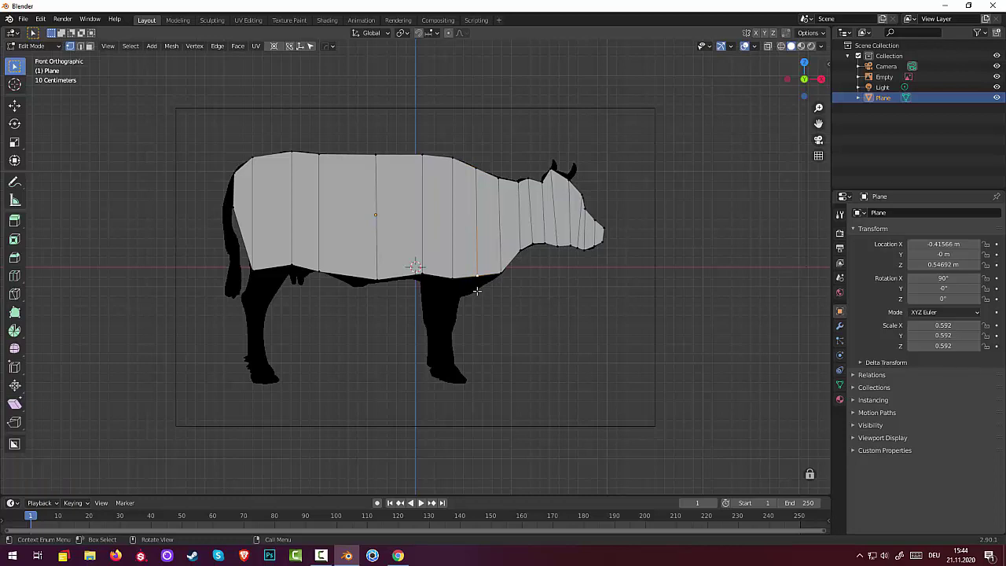
{"action": "key", "text": "g"}
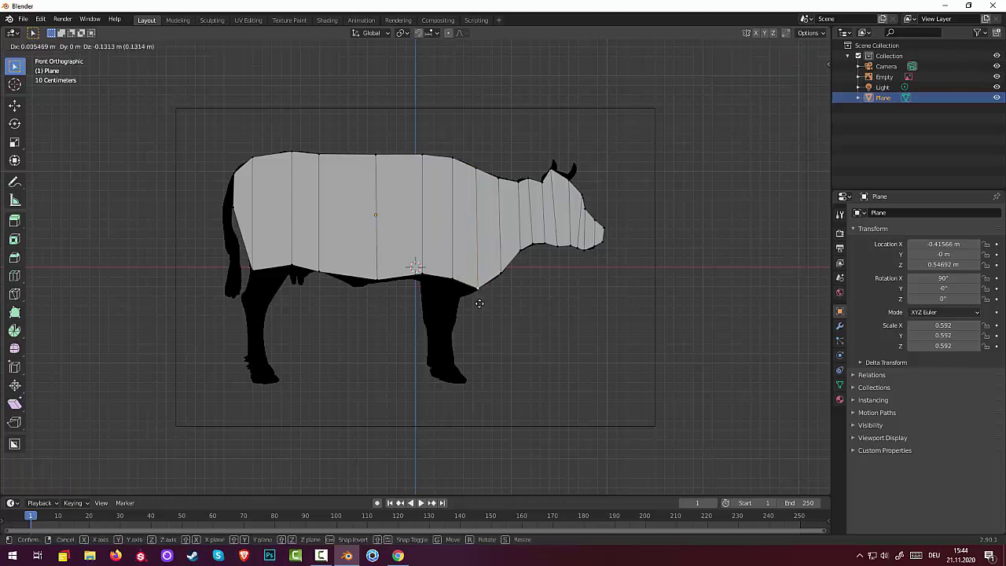
{"action": "left_click", "coordinate": [456, 285]}
{"action": "left_click", "coordinate": [452, 280]}
{"action": "key", "text": "g"}
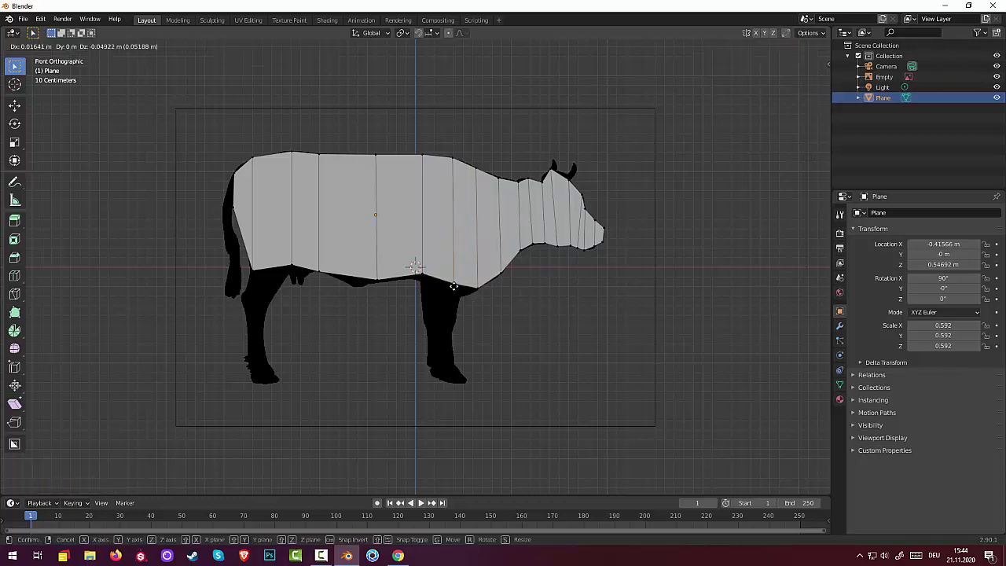
{"action": "left_click", "coordinate": [455, 294]}
{"action": "left_click", "coordinate": [417, 268]}
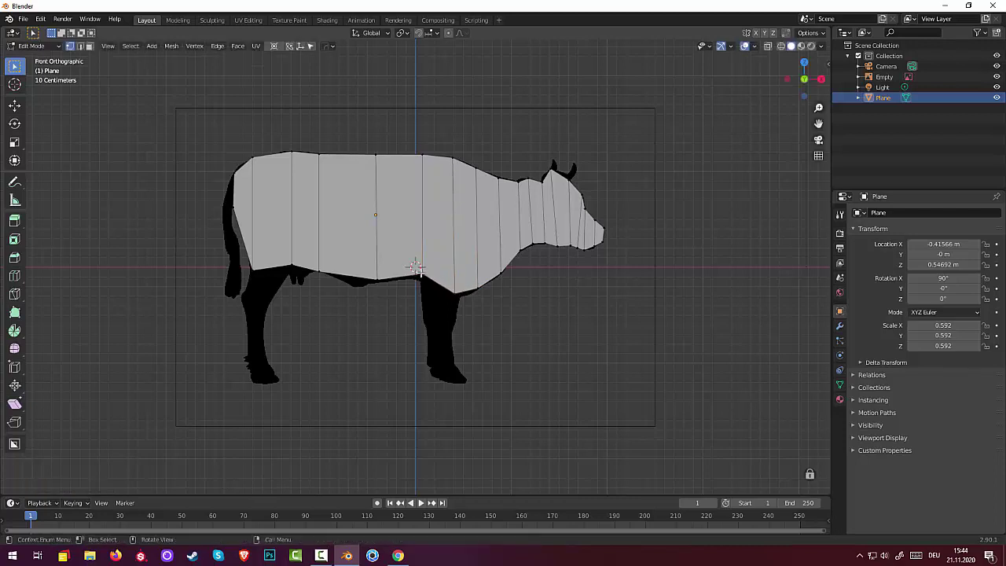
{"action": "key", "text": "g"}
{"action": "left_click", "coordinate": [423, 282]}
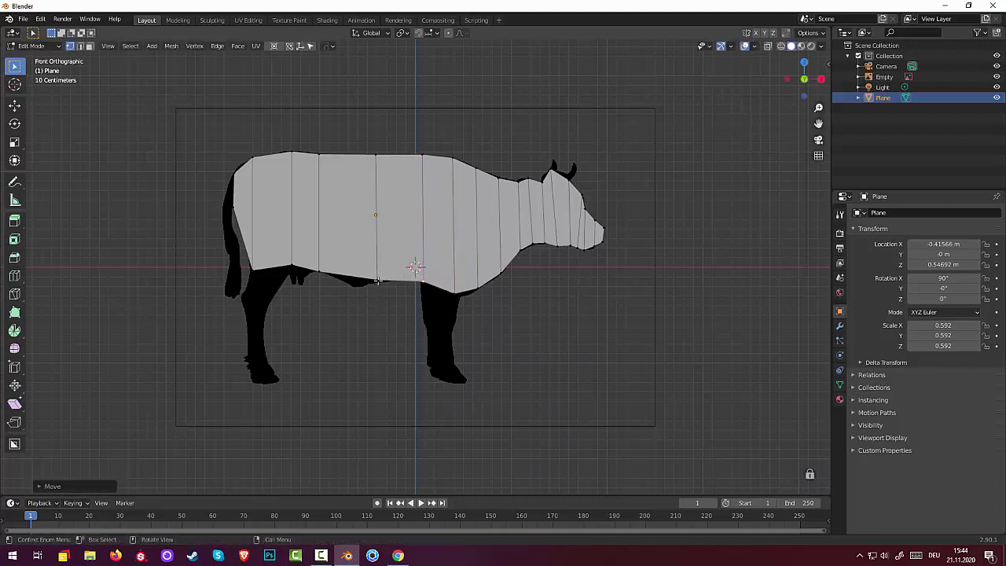
Add a second centred loop mid-body and pull its belly vertices down to the underside outline.
{"action": "key", "text": "ctrl+r"}
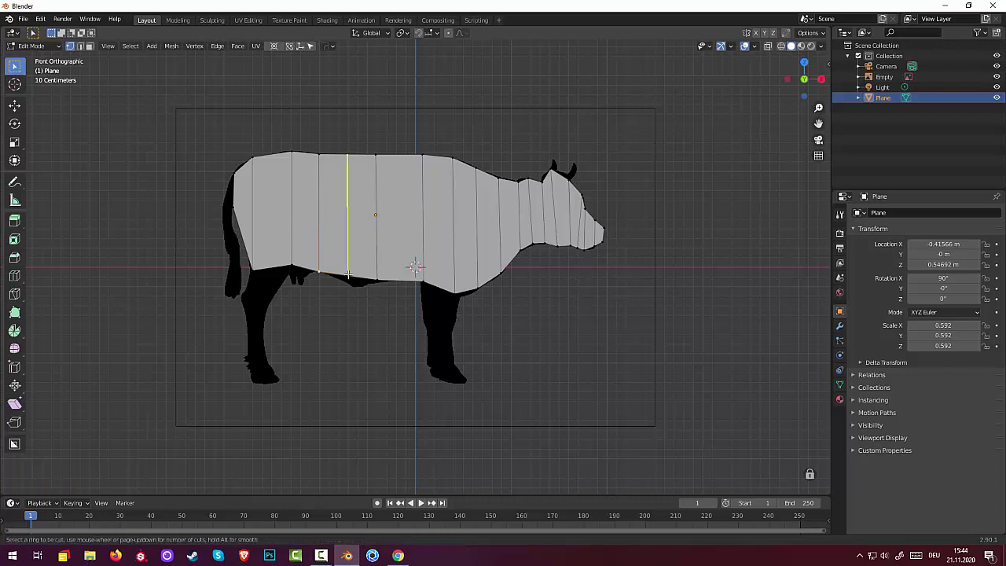
{"action": "left_click", "coordinate": [348, 274]}
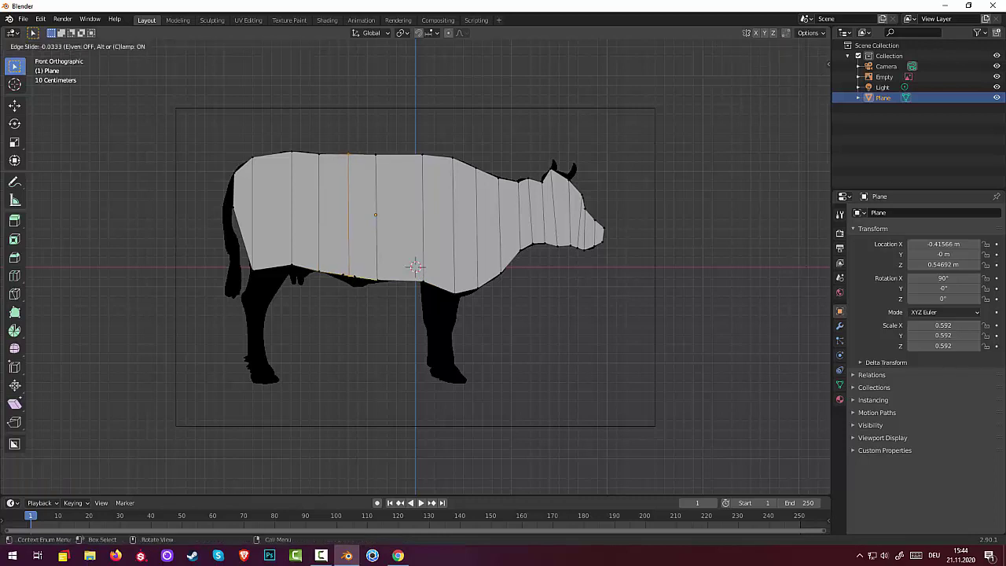
{"action": "right_click", "coordinate": [349, 277]}
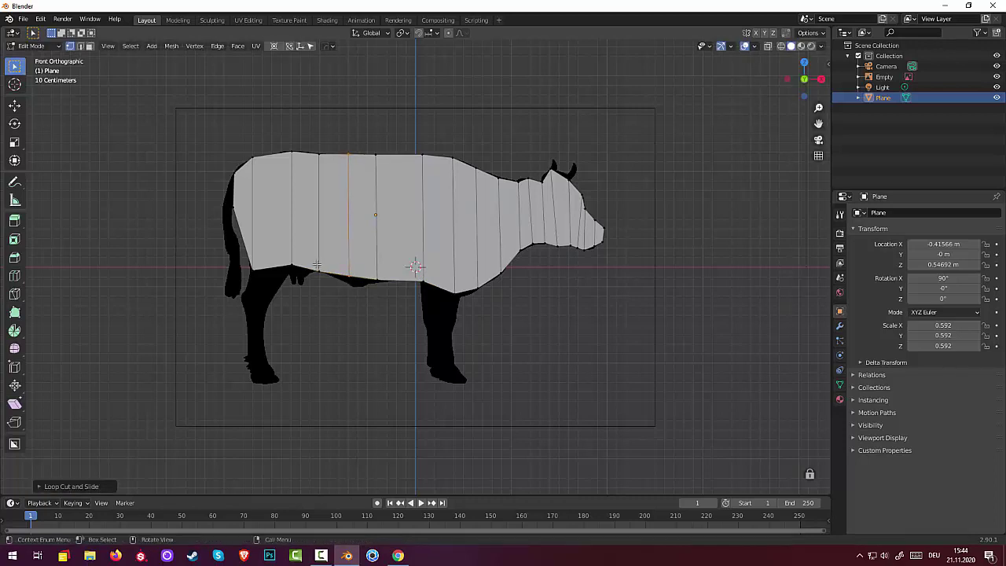
{"action": "left_click", "coordinate": [350, 277]}
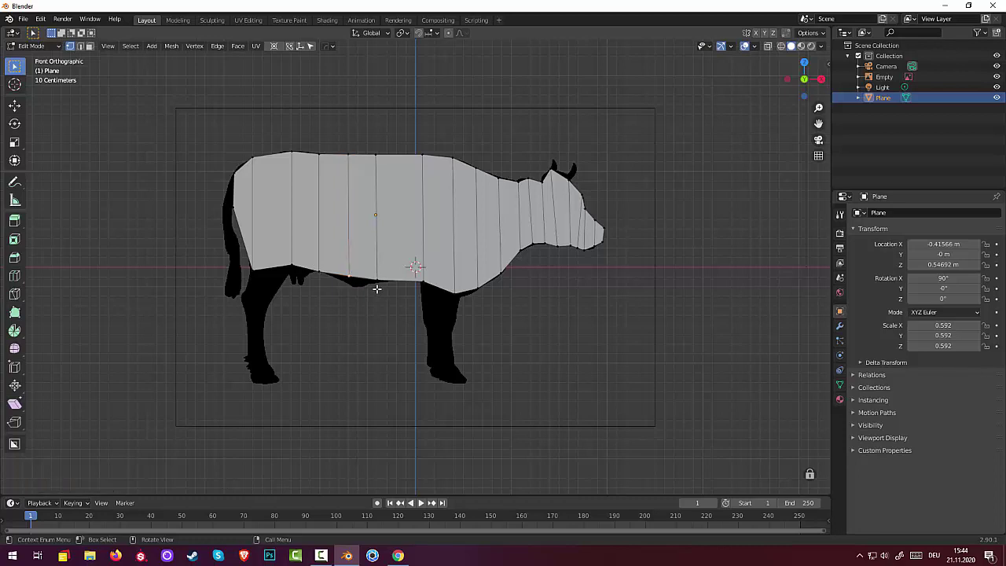
{"action": "key", "text": "g"}
{"action": "left_click", "coordinate": [378, 293]}
{"action": "key", "text": "g"}
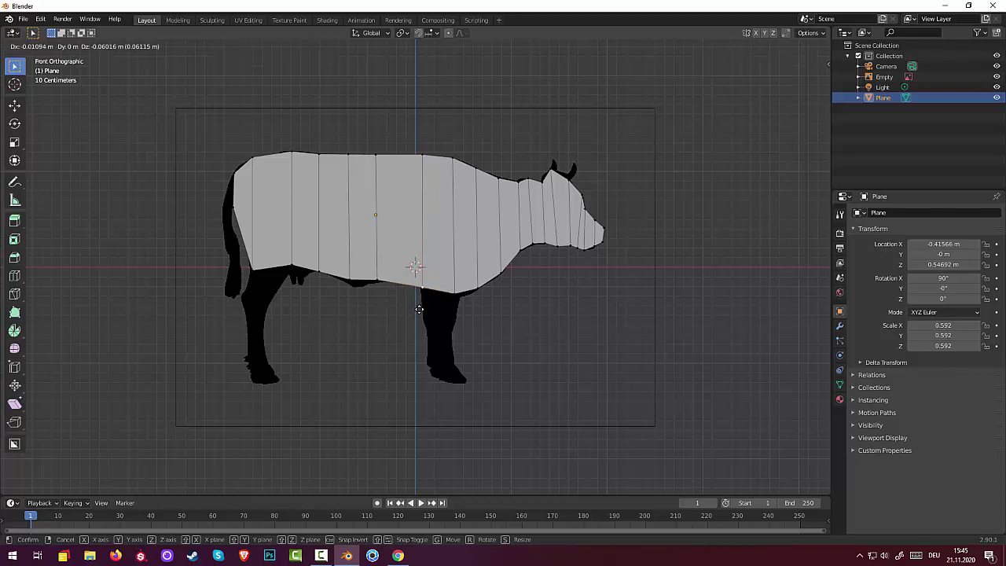
{"action": "left_click", "coordinate": [437, 302]}
{"action": "left_click", "coordinate": [453, 295]}
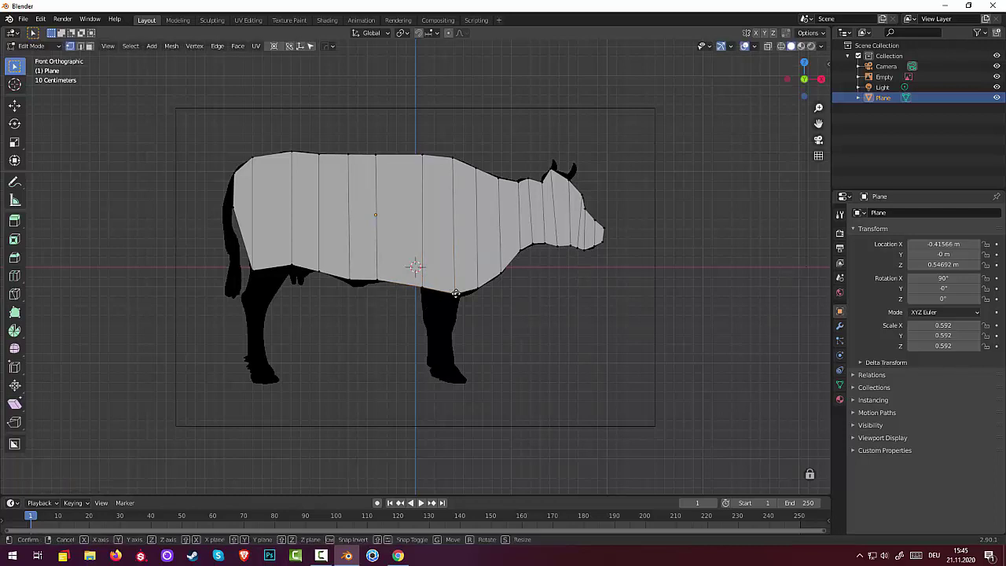
{"action": "key", "text": "g"}
{"action": "left_click", "coordinate": [461, 299]}
{"action": "left_click", "coordinate": [509, 326]}
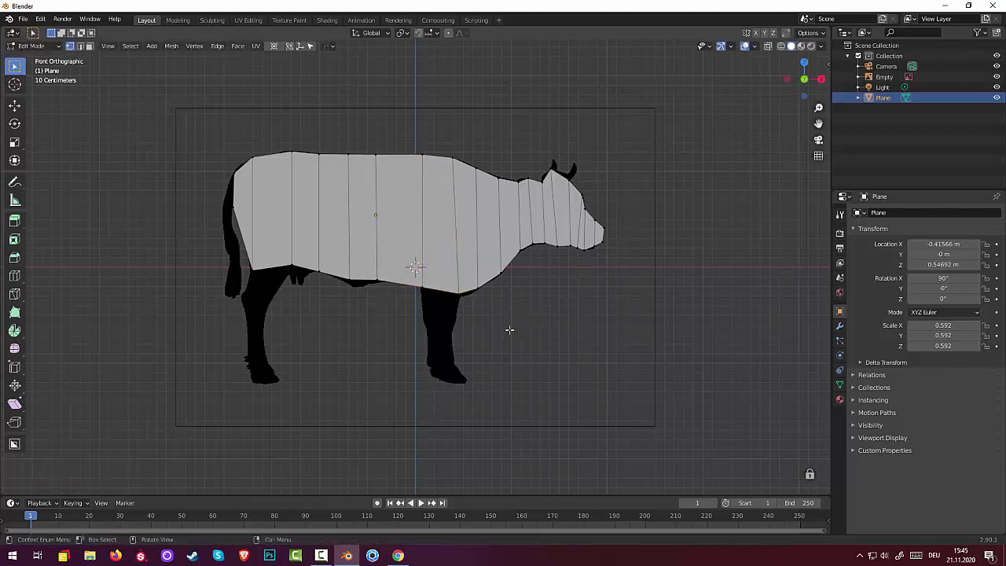
{"action": "mouse_move", "coordinate": [510, 330]}
{"action": "middle_mouse_down"}
{"action": "mouse_move", "coordinate": [438, 373]}
{"action": "mouse_move", "coordinate": [375, 382]}
{"action": "mouse_move", "coordinate": [405, 351]}
{"action": "mouse_move", "coordinate": [510, 337]}
{"action": "mouse_move", "coordinate": [557, 347]}
{"action": "middle_mouse_up"}
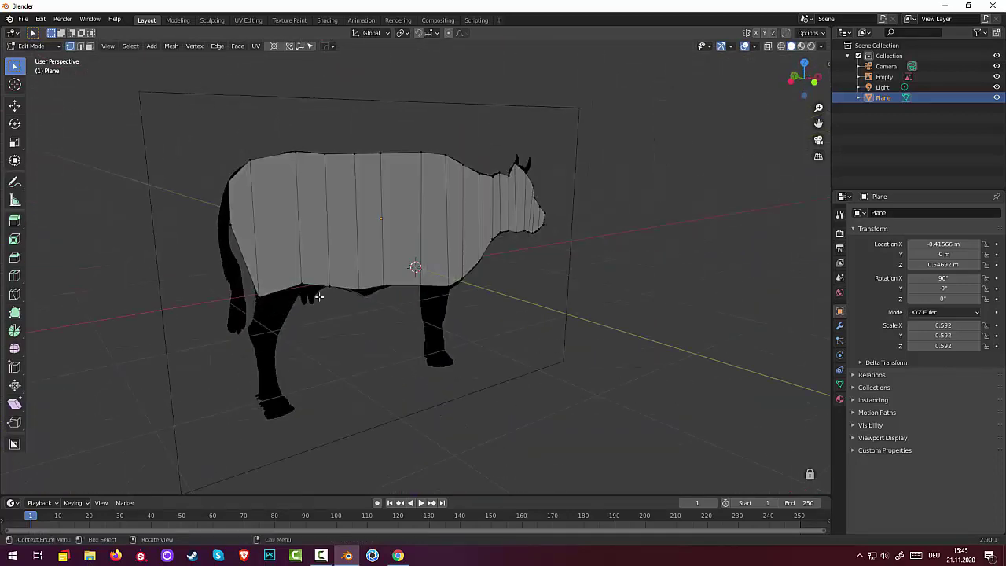
In face select mode, grow the selection from the rear face to the whole body.
{"action": "left_click", "coordinate": [250, 230]}
{"action": "left_click", "coordinate": [89, 46]}
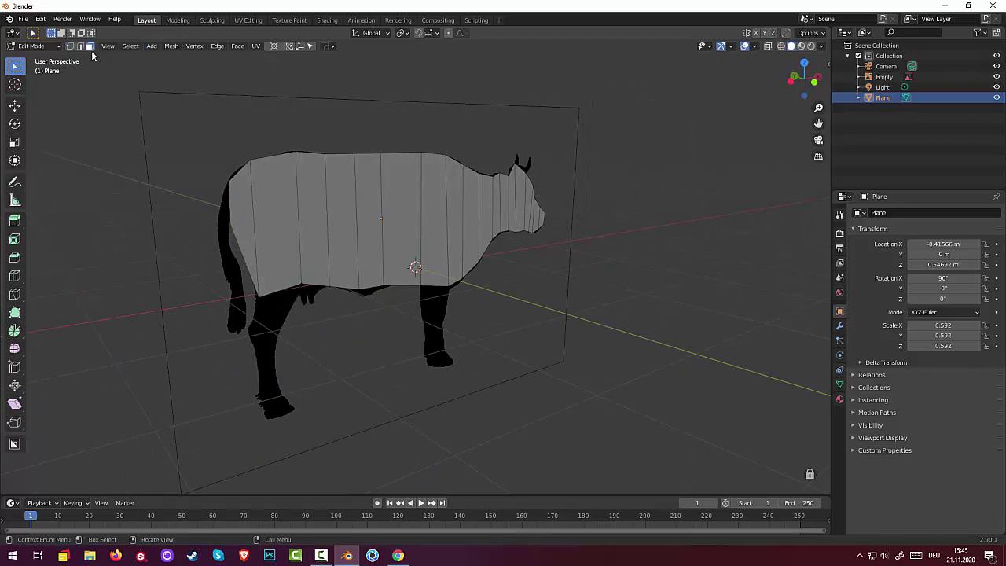
{"action": "left_click", "coordinate": [245, 218]}
{"action": "key", "text": "ctrl+KP_Add"}
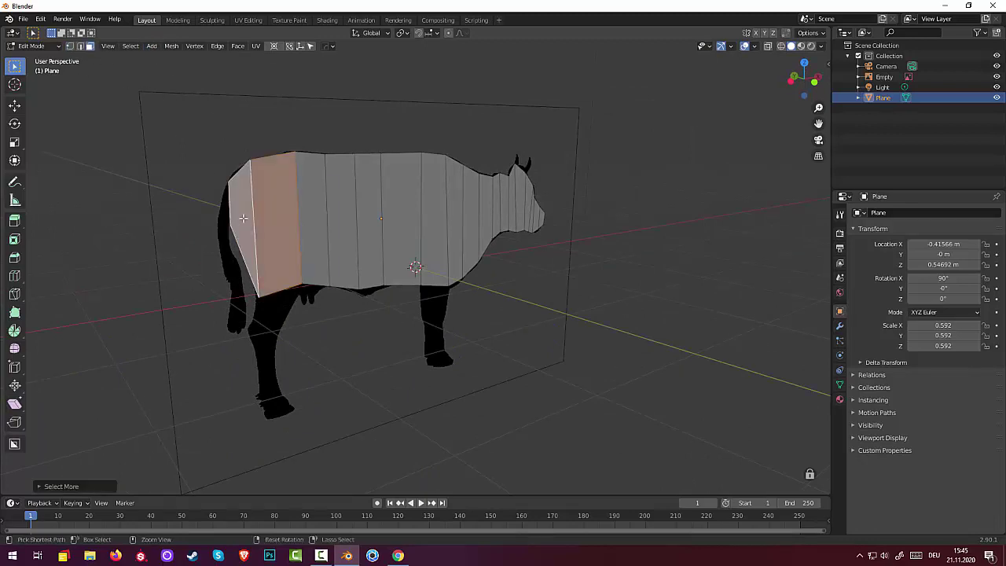
{"action": "key", "text": "ctrl+KP_Add"}
{"action": "key", "text": "ctrl+KP_Add"}
{"action": "key", "text": "ctrl+KP_Add"}
{"action": "key", "text": "ctrl+KP_Add"}
{"action": "key", "text": "ctrl+KP_Add"}
{"action": "key", "text": "ctrl+KP_Add"}
{"action": "key", "text": "ctrl+KP_Add"}
{"action": "key", "text": "ctrl+KP_Add"}
{"action": "key", "text": "ctrl+KP_Add"}
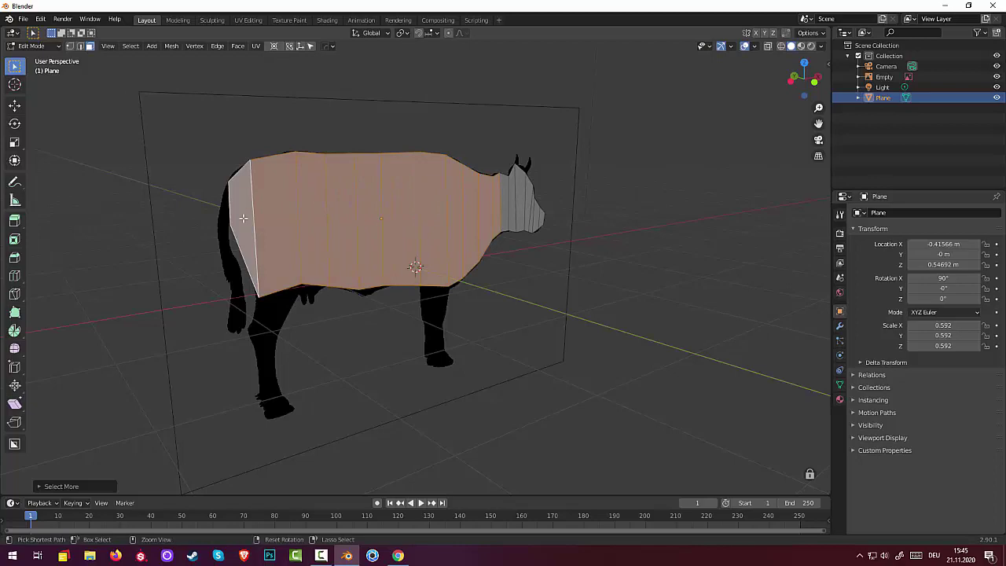
{"action": "key", "text": "ctrl+KP_Add"}
{"action": "key", "text": "ctrl+KP_Add"}
{"action": "key", "text": "ctrl+KP_Add"}
{"action": "key", "text": "ctrl+KP_Add"}
{"action": "key", "text": "ctrl+KP_Add"}
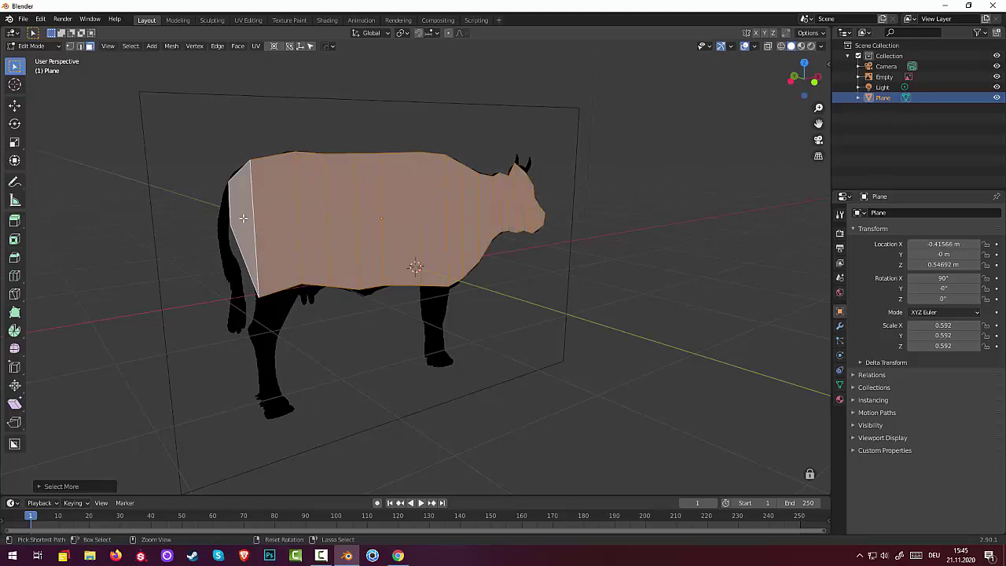
{"action": "mouse_move", "coordinate": [289, 287]}
{"action": "middle_mouse_down"}
{"action": "mouse_move", "coordinate": [129, 368]}
{"action": "mouse_move", "coordinate": [128, 354]}
{"action": "middle_mouse_up"}
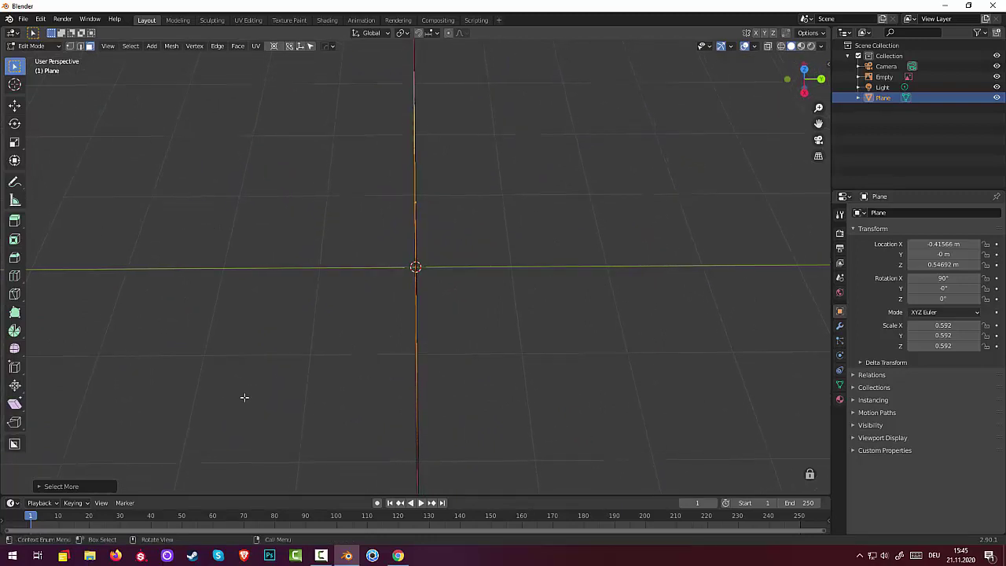
Extrude the selected body faces into a slab and orbit to inspect it edge-on.
{"action": "key", "text": "e"}
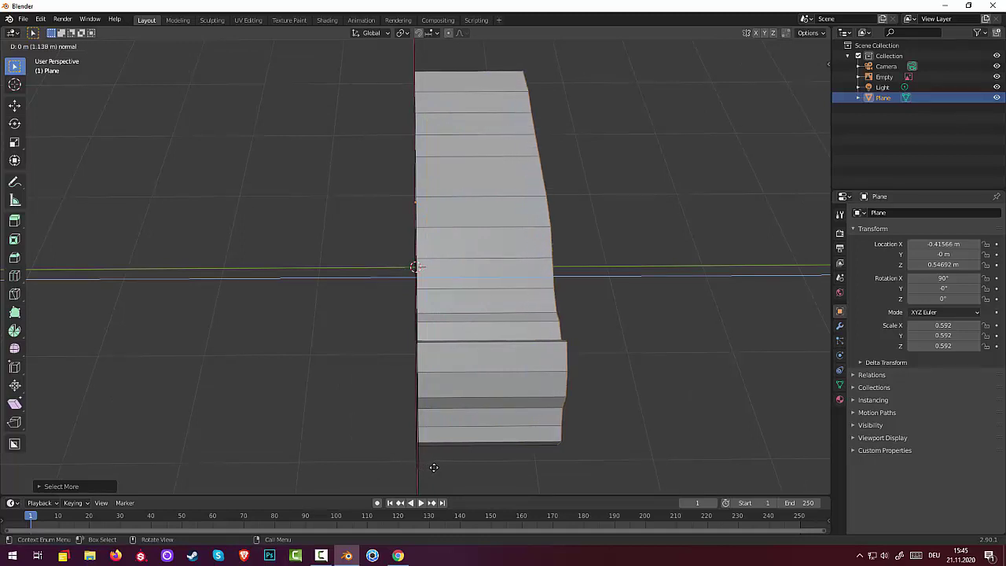
{"action": "left_click", "coordinate": [433, 467]}
{"action": "mouse_move", "coordinate": [448, 467]}
{"action": "middle_mouse_down"}
{"action": "mouse_move", "coordinate": [622, 328]}
{"action": "mouse_move", "coordinate": [798, 408]}
{"action": "mouse_move", "coordinate": [718, 370]}
{"action": "mouse_move", "coordinate": [641, 354]}
{"action": "mouse_move", "coordinate": [477, 382]}
{"action": "mouse_move", "coordinate": [578, 488]}
{"action": "middle_mouse_up"}
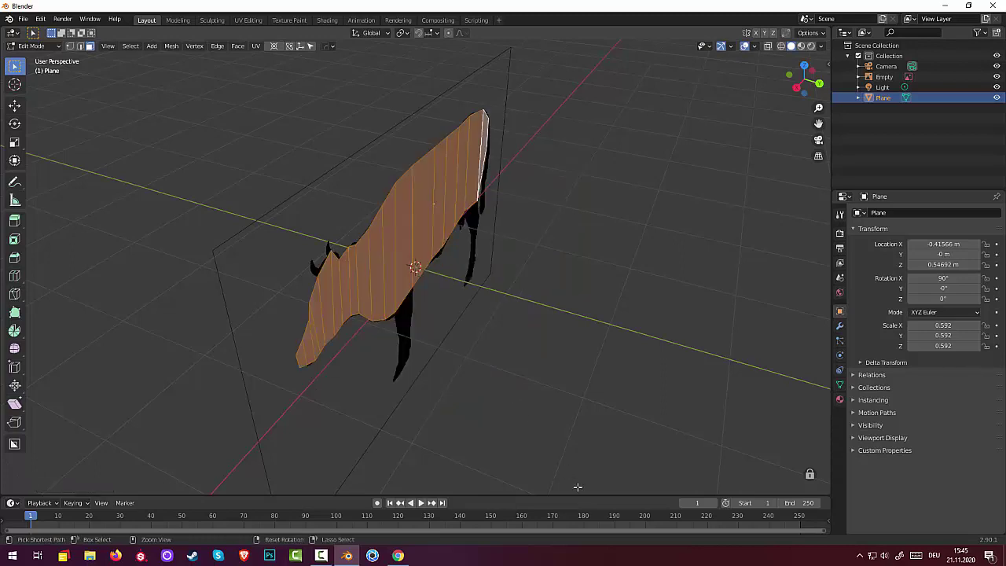
{"action": "mouse_move", "coordinate": [540, 461]}
{"action": "middle_mouse_down"}
{"action": "mouse_move", "coordinate": [591, 418]}
{"action": "mouse_move", "coordinate": [555, 416]}
{"action": "middle_mouse_up"}
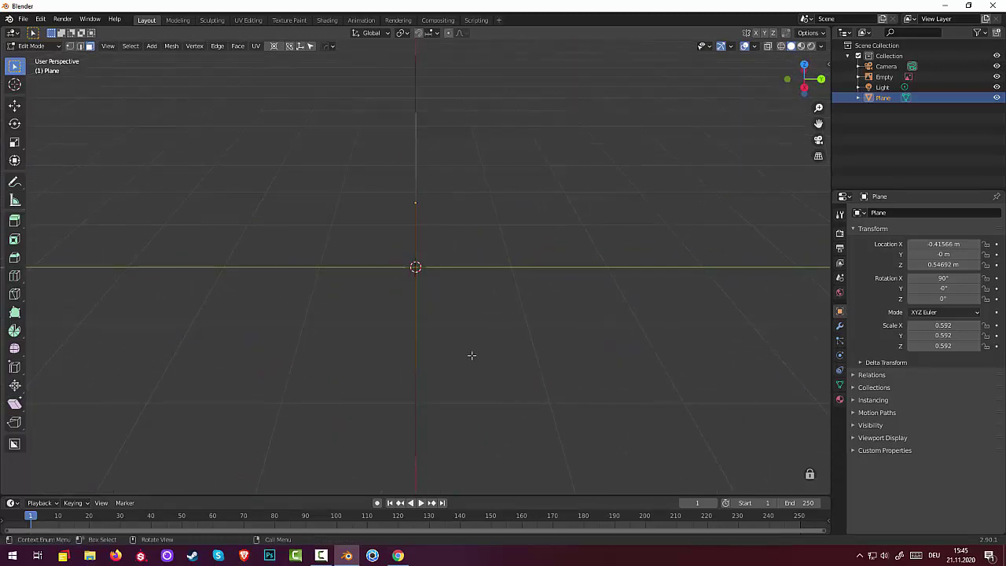
In Right view, shift the flat body about 0.23 m along Y and extrude it into a thick slab.
{"action": "key", "text": "KP_3"}
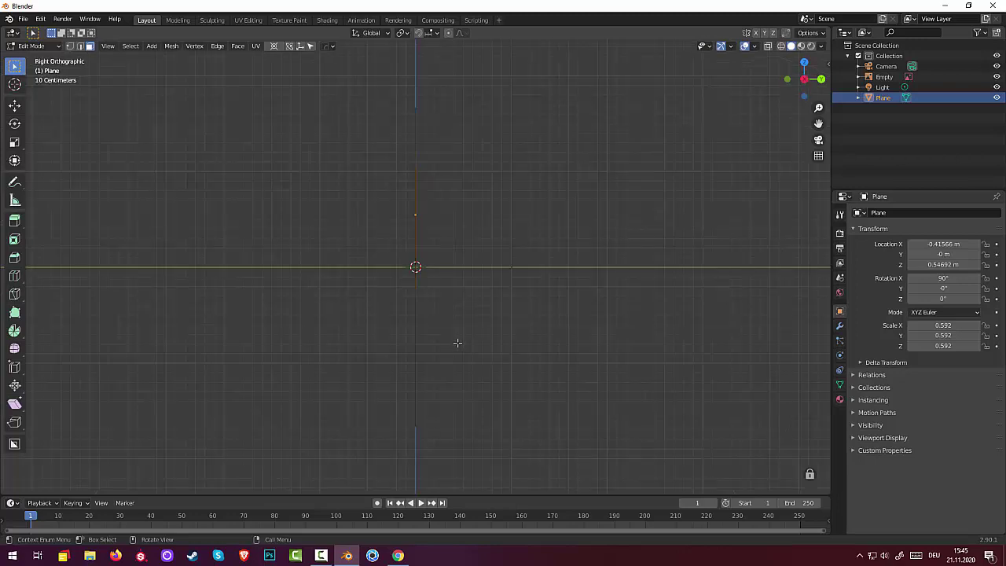
{"action": "key", "text": "g"}
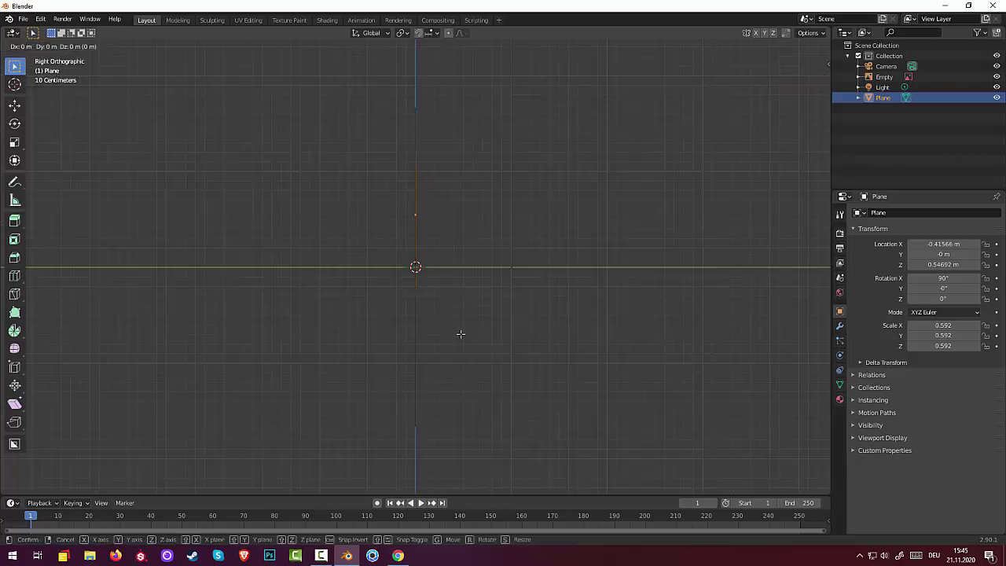
{"action": "key", "text": "y"}
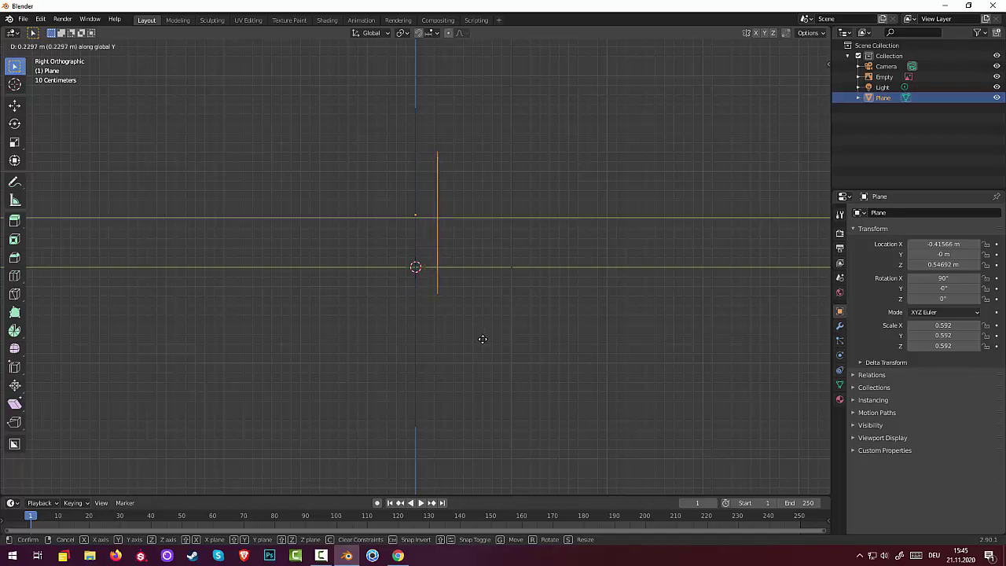
{"action": "left_click", "coordinate": [483, 339]}
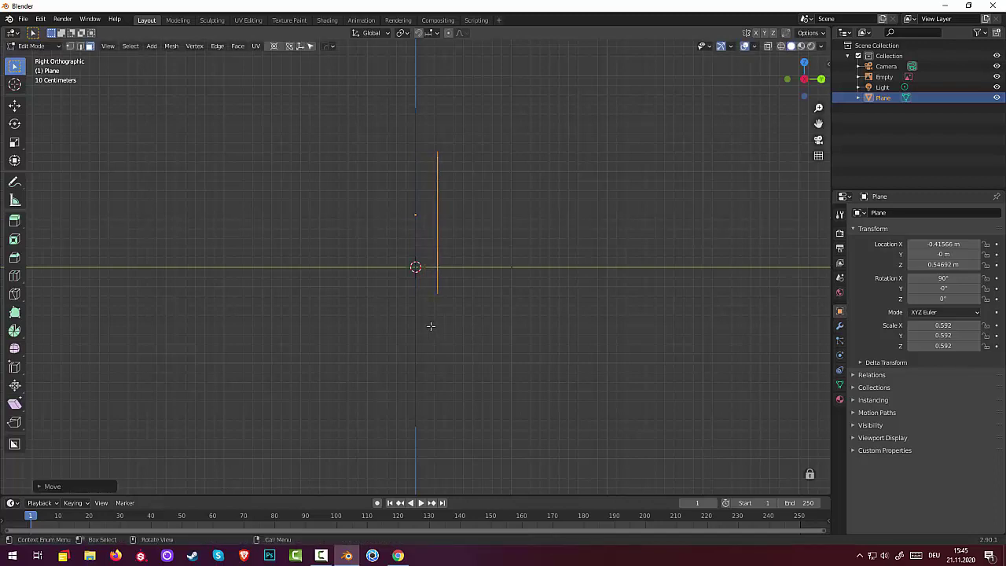
{"action": "key", "text": "e"}
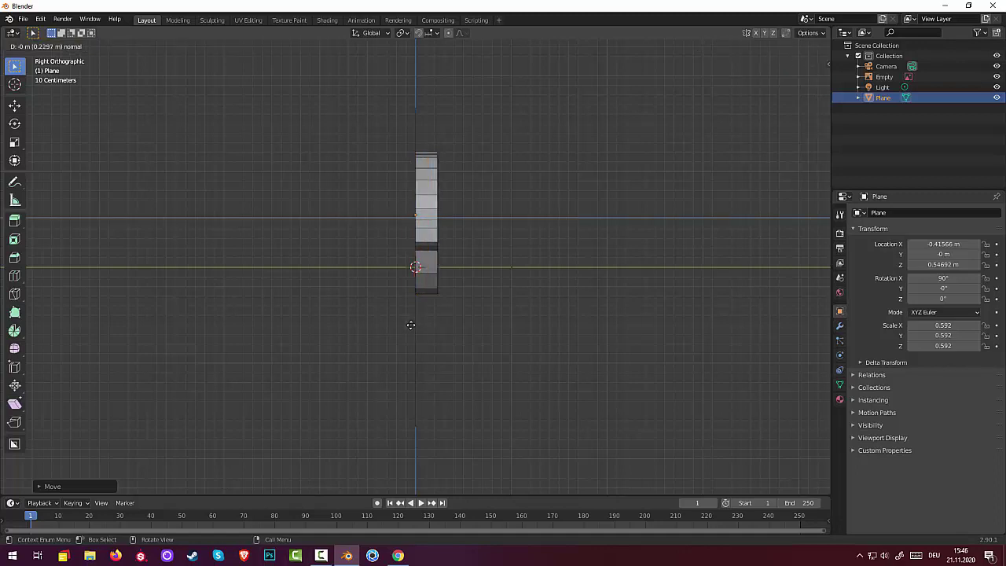
{"action": "left_click", "coordinate": [411, 324]}
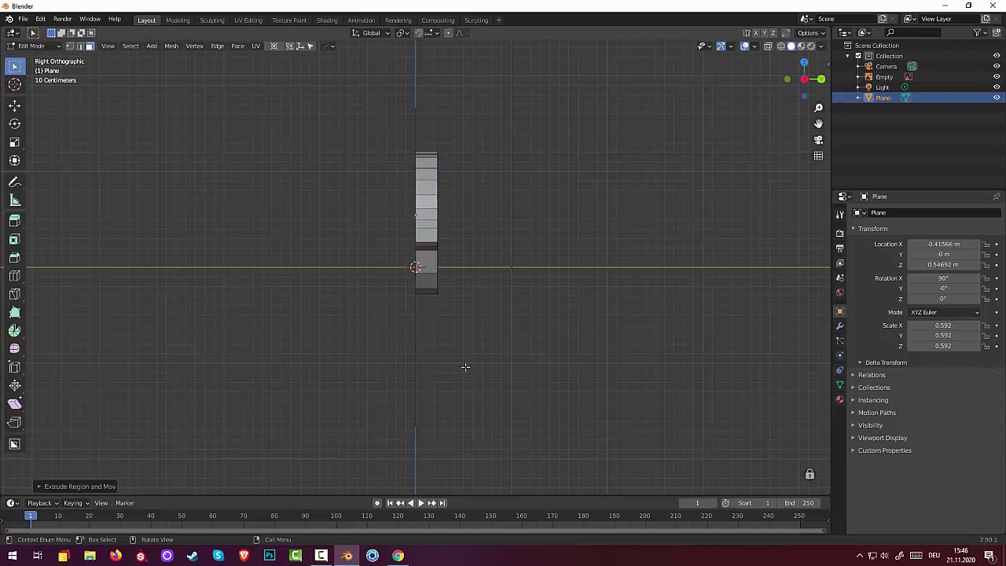
{"action": "mouse_move", "coordinate": [322, 178]}
{"action": "middle_mouse_down"}
{"action": "mouse_move", "coordinate": [318, 214]}
{"action": "mouse_move", "coordinate": [344, 217]}
{"action": "middle_mouse_up"}
With X-ray on, box-select all faces including hidden ones, then return to Object Mode.
{"action": "left_click_drag", "start_coordinate": [374, 140], "coordinate": [455, 382]}
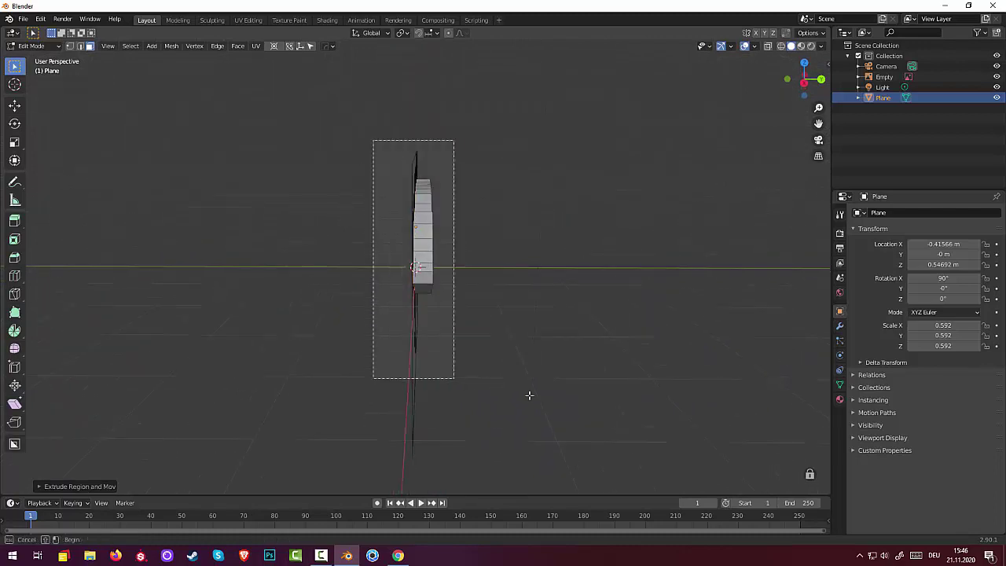
{"action": "left_click", "coordinate": [768, 44]}
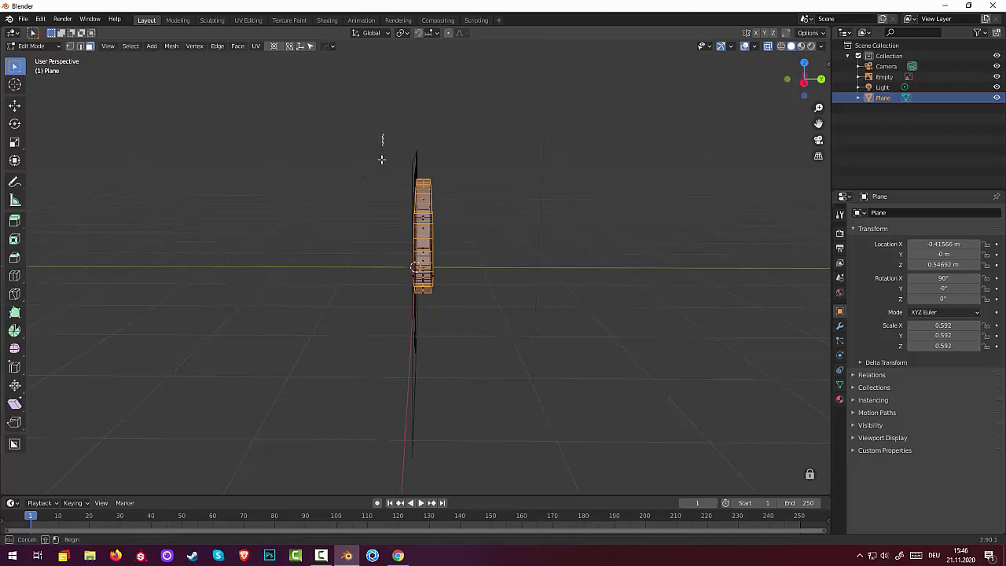
{"action": "left_click_drag", "start_coordinate": [383, 133], "coordinate": [510, 395]}
{"action": "mouse_move", "coordinate": [511, 385]}
{"action": "middle_mouse_down"}
{"action": "mouse_move", "coordinate": [493, 384]}
{"action": "mouse_move", "coordinate": [622, 378]}
{"action": "mouse_move", "coordinate": [645, 367]}
{"action": "mouse_move", "coordinate": [602, 404]}
{"action": "mouse_move", "coordinate": [444, 378]}
{"action": "mouse_move", "coordinate": [494, 424]}
{"action": "mouse_move", "coordinate": [521, 391]}
{"action": "middle_mouse_up"}
{"action": "key", "text": "alt+a"}
{"action": "left_click", "coordinate": [416, 207]}
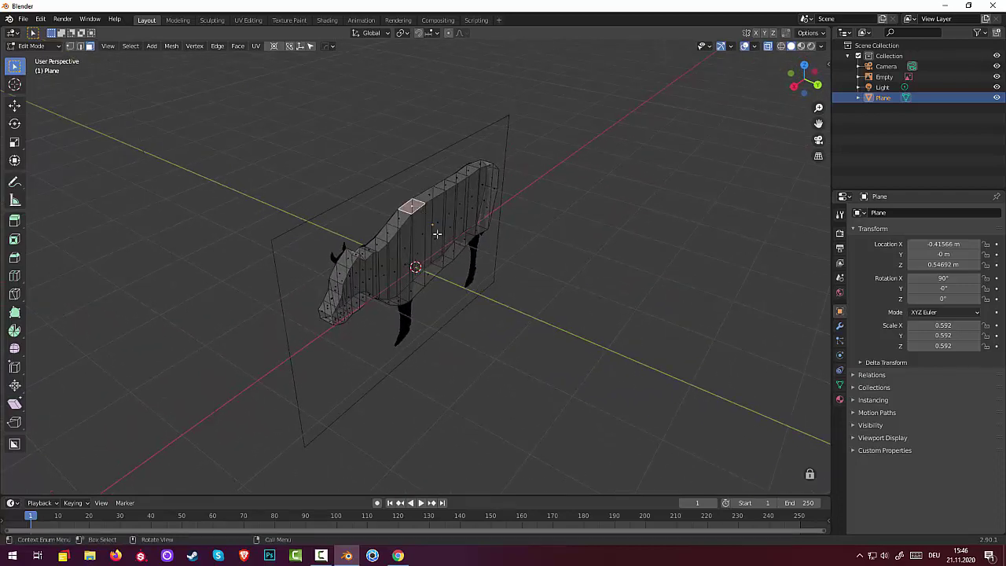
{"action": "mouse_move", "coordinate": [451, 243]}
{"action": "middle_mouse_down"}
{"action": "mouse_move", "coordinate": [451, 149]}
{"action": "mouse_move", "coordinate": [446, 222]}
{"action": "mouse_move", "coordinate": [540, 304]}
{"action": "middle_mouse_up"}
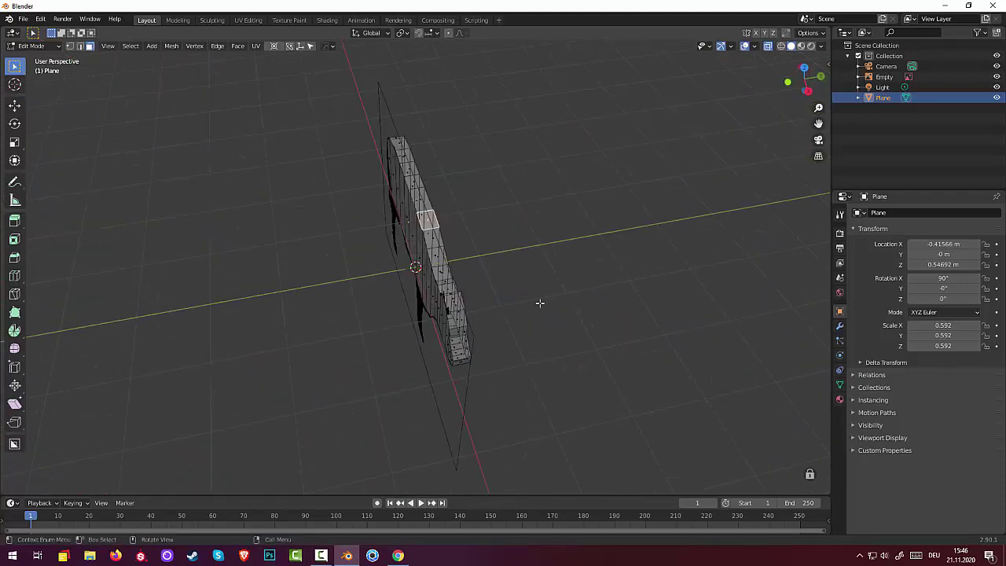
{"action": "left_click", "coordinate": [46, 47]}
{"action": "left_click", "coordinate": [38, 58]}
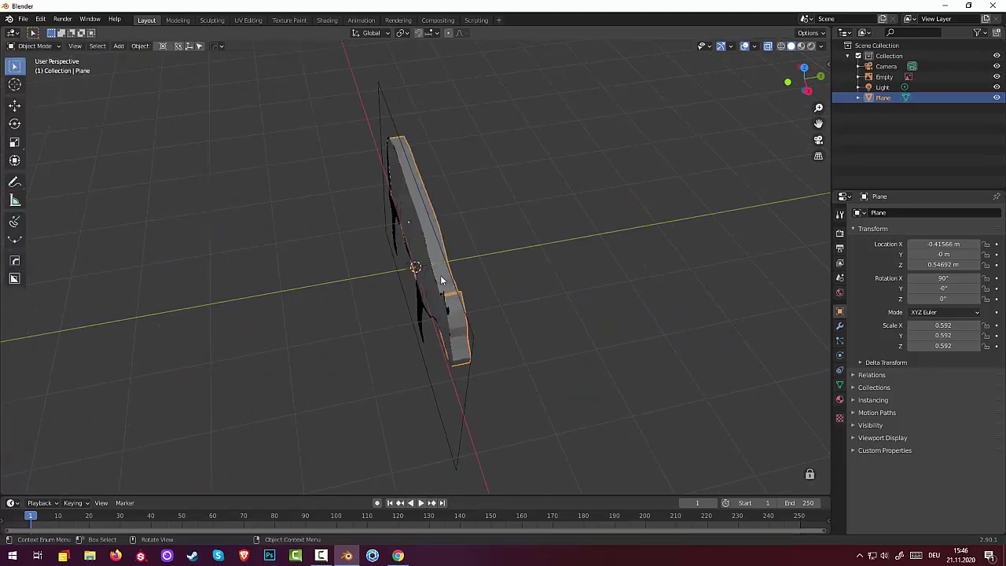
Inspect the slab from side, front and behind, selecting the reference image and then the body mesh.
{"action": "mouse_move", "coordinate": [441, 281]}
{"action": "middle_mouse_down"}
{"action": "mouse_move", "coordinate": [474, 270]}
{"action": "mouse_move", "coordinate": [483, 226]}
{"action": "mouse_move", "coordinate": [478, 314]}
{"action": "mouse_move", "coordinate": [417, 262]}
{"action": "mouse_move", "coordinate": [427, 253]}
{"action": "mouse_move", "coordinate": [476, 253]}
{"action": "mouse_move", "coordinate": [774, 135]}
{"action": "middle_mouse_up"}
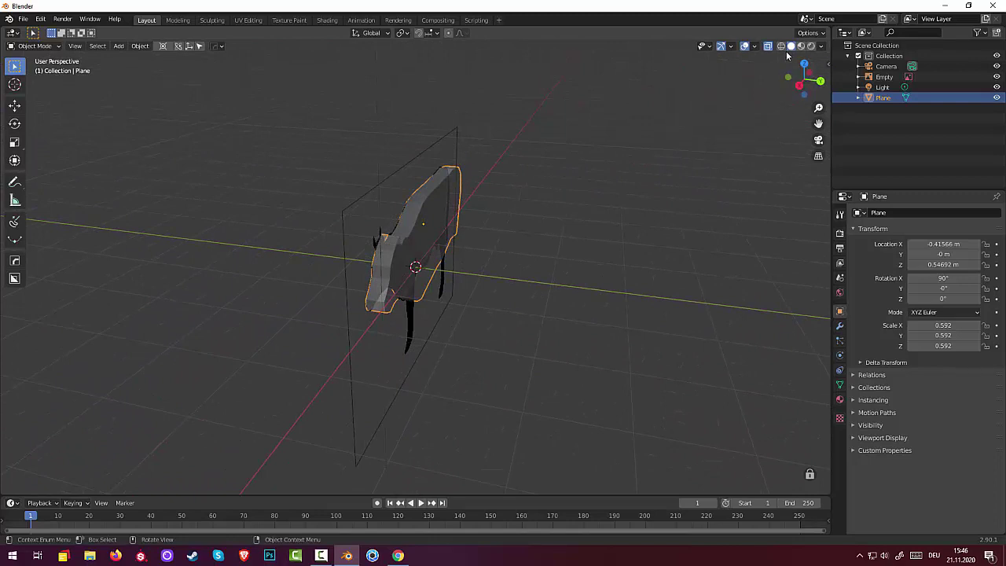
{"action": "mouse_move", "coordinate": [534, 289]}
{"action": "middle_mouse_down"}
{"action": "mouse_move", "coordinate": [455, 239]}
{"action": "mouse_move", "coordinate": [613, 245]}
{"action": "middle_mouse_up"}
{"action": "left_click", "coordinate": [452, 243]}
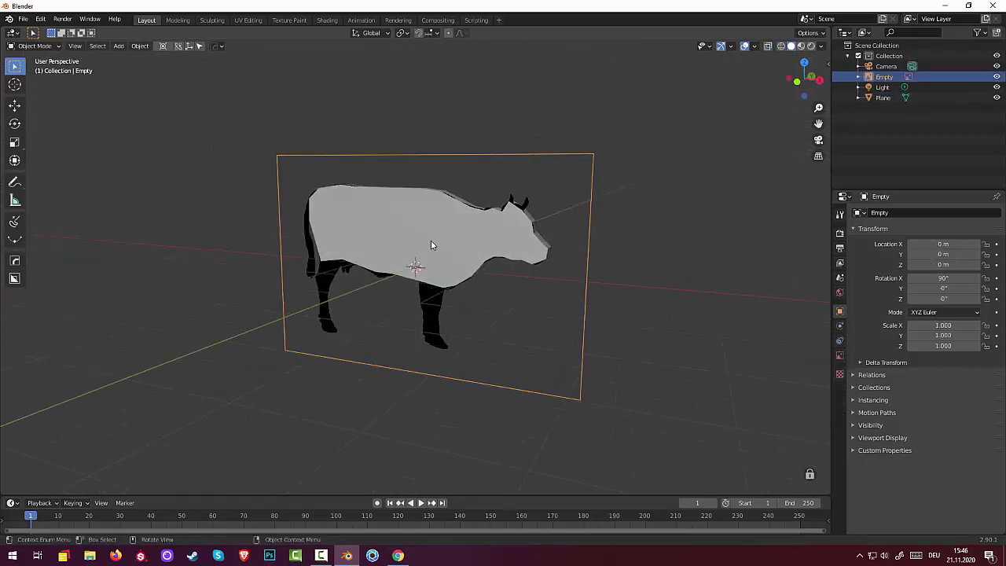
{"action": "left_click", "coordinate": [451, 241]}
{"action": "mouse_move", "coordinate": [452, 246]}
{"action": "middle_mouse_down"}
{"action": "mouse_move", "coordinate": [395, 269]}
{"action": "mouse_move", "coordinate": [343, 254]}
{"action": "middle_mouse_up"}
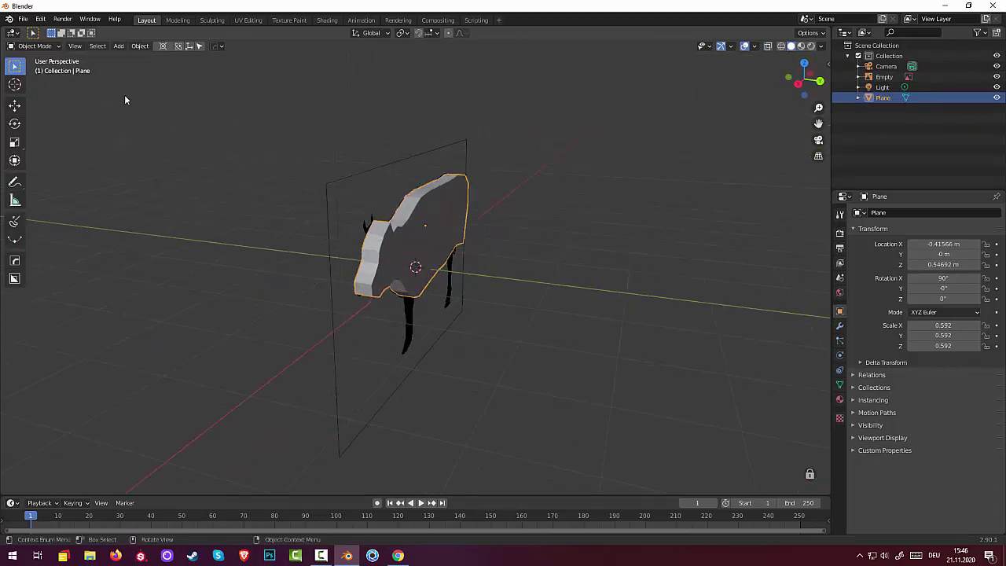
Re-enter Edit Mode on the cow body and select a strip of body faces.
{"action": "left_click", "coordinate": [138, 45]}
{"action": "left_click", "coordinate": [35, 45]}
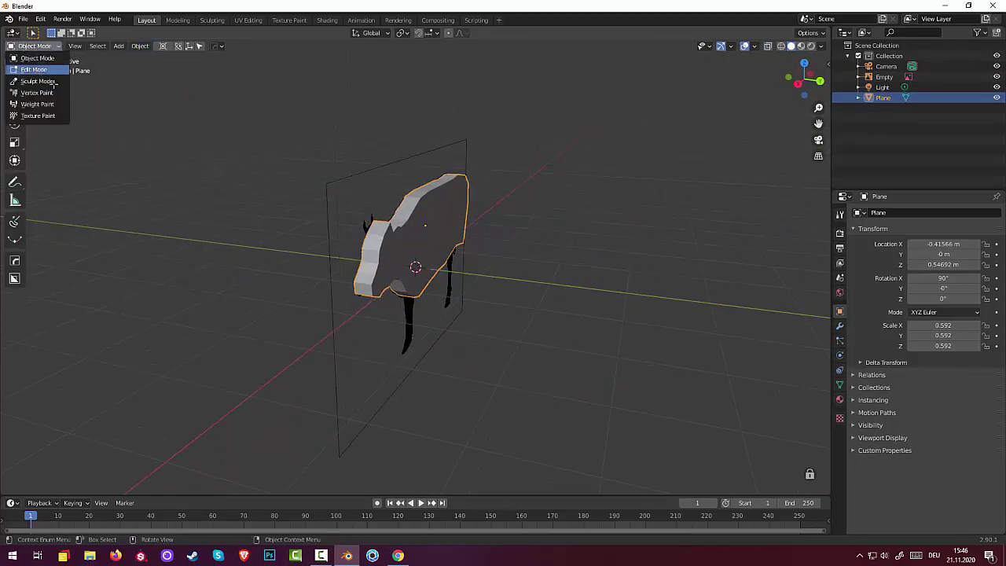
{"action": "left_click", "coordinate": [31, 70]}
{"action": "left_click", "coordinate": [428, 254]}
{"action": "middle_click_drag", "start_coordinate": [428, 254], "coordinate": [350, 248]}
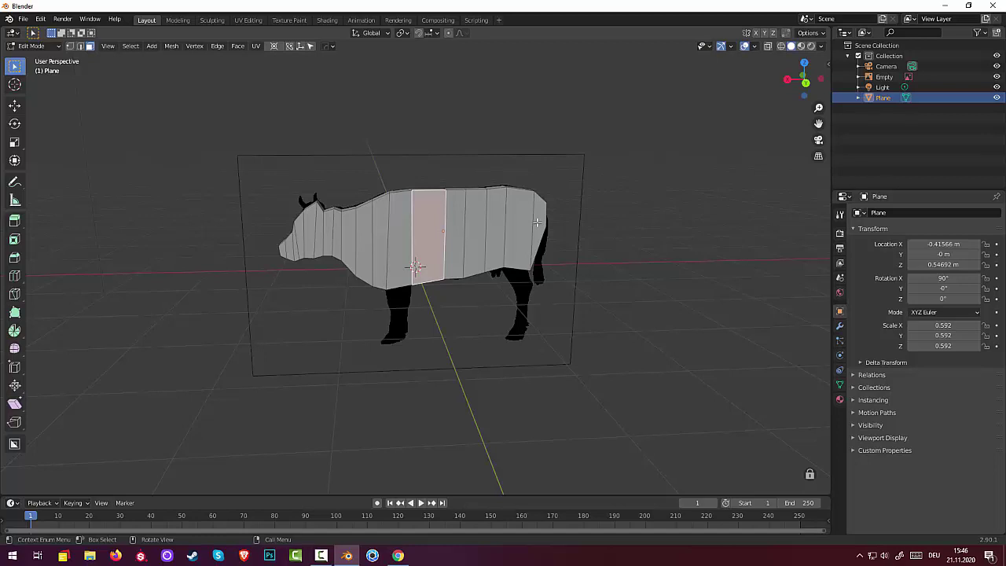
Undo back to the flat body mesh and add the head and nose-tip faces to the selection.
{"action": "middle_click_drag", "start_coordinate": [535, 246], "coordinate": [644, 253]}
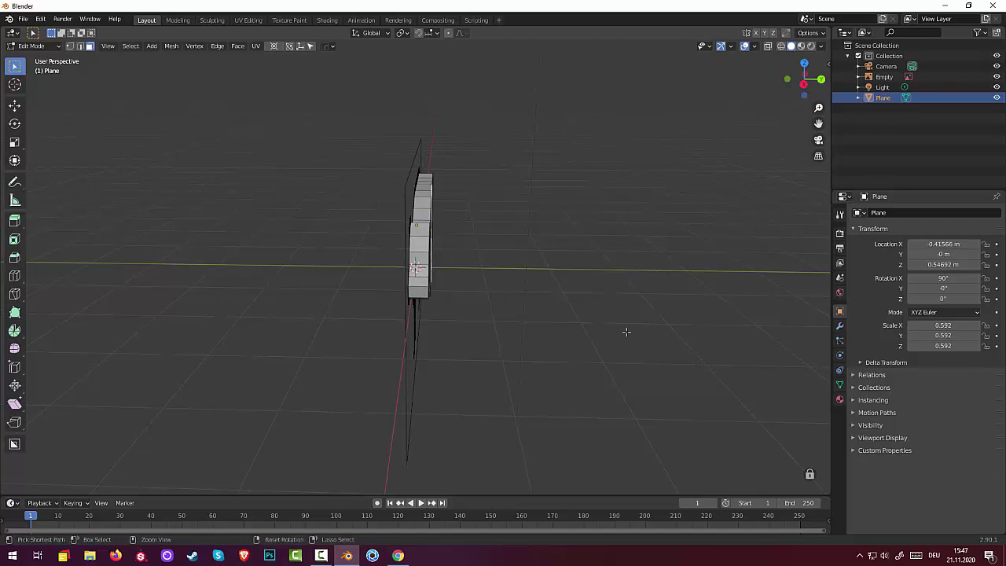
{"action": "key", "text": "Tab"}
{"action": "key", "text": "Tab"}
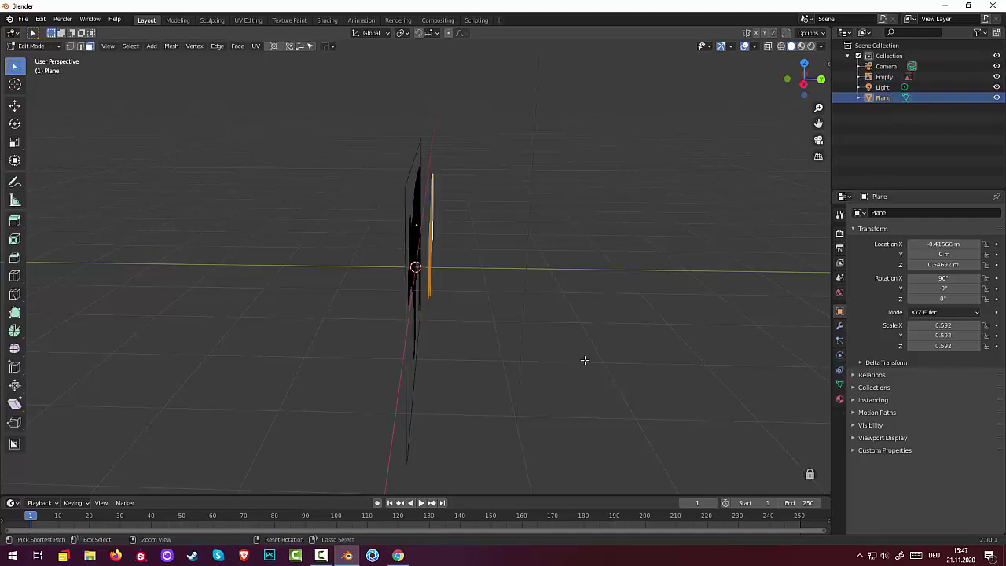
{"action": "key", "text": "ctrl+z"}
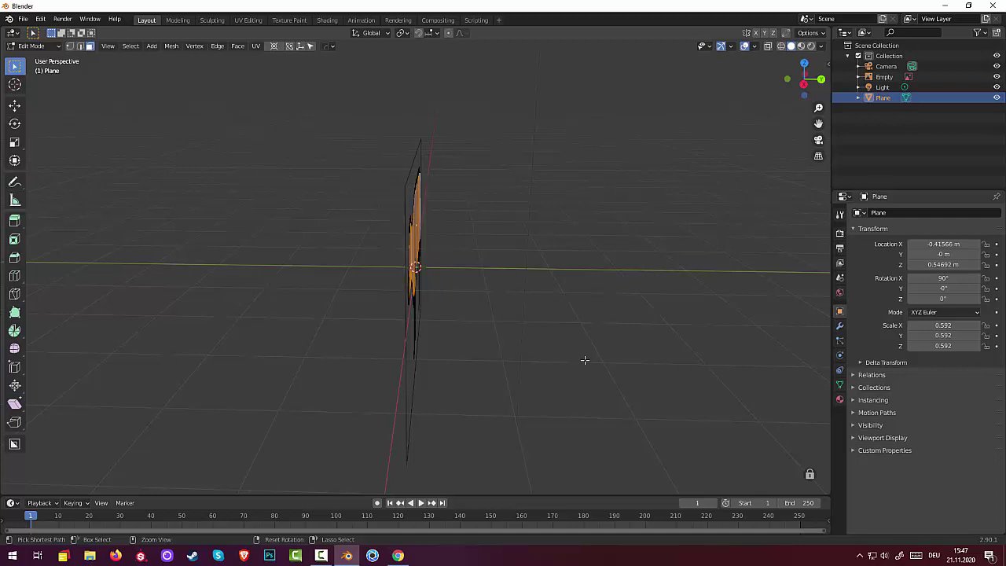
{"action": "mouse_move", "coordinate": [652, 339]}
{"action": "middle_mouse_down"}
{"action": "mouse_move", "coordinate": [743, 351]}
{"action": "mouse_move", "coordinate": [753, 338]}
{"action": "middle_mouse_up"}
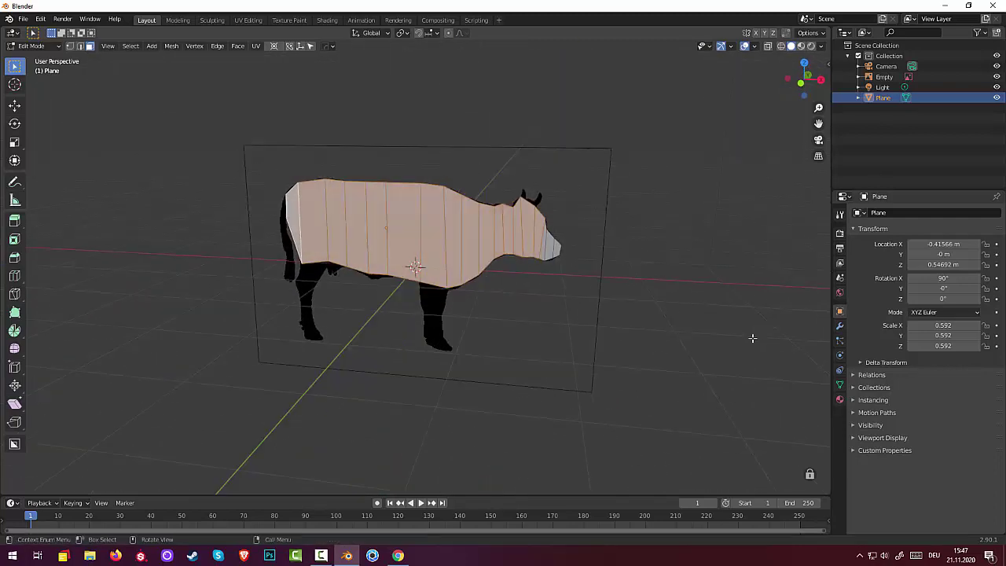
{"action": "left_click", "coordinate": [546, 249], "text": "shift"}
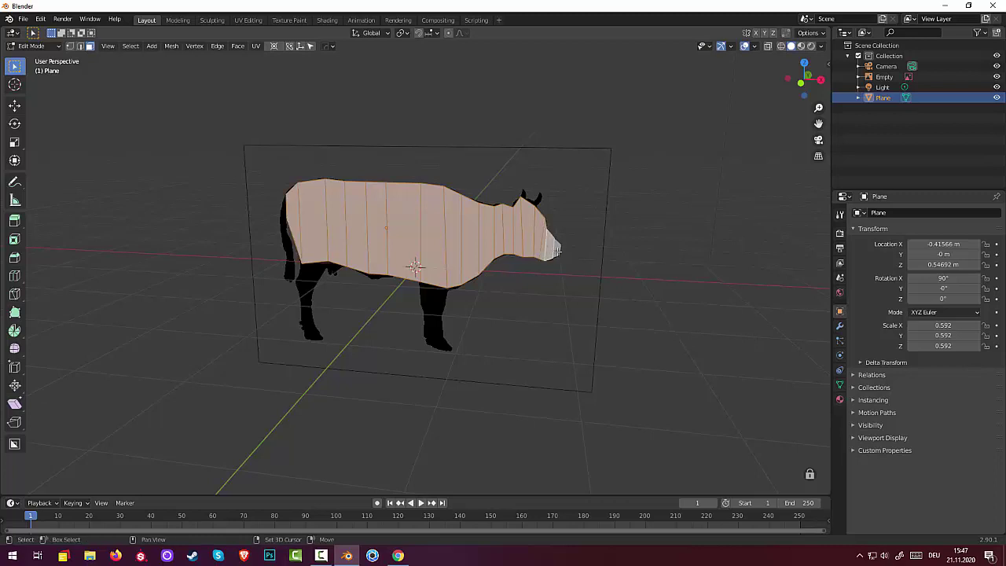
{"action": "left_click", "coordinate": [557, 249], "text": "shift"}
{"action": "middle_click_drag", "start_coordinate": [299, 238], "coordinate": [342, 294]}
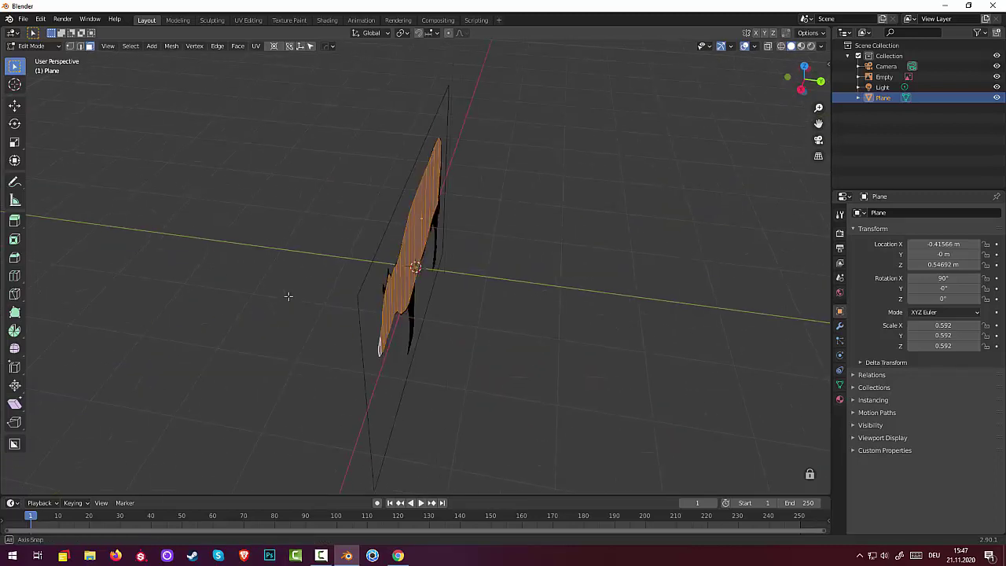
Extrude the selected faces to give the cow slab thickness.
{"action": "key", "text": "e"}
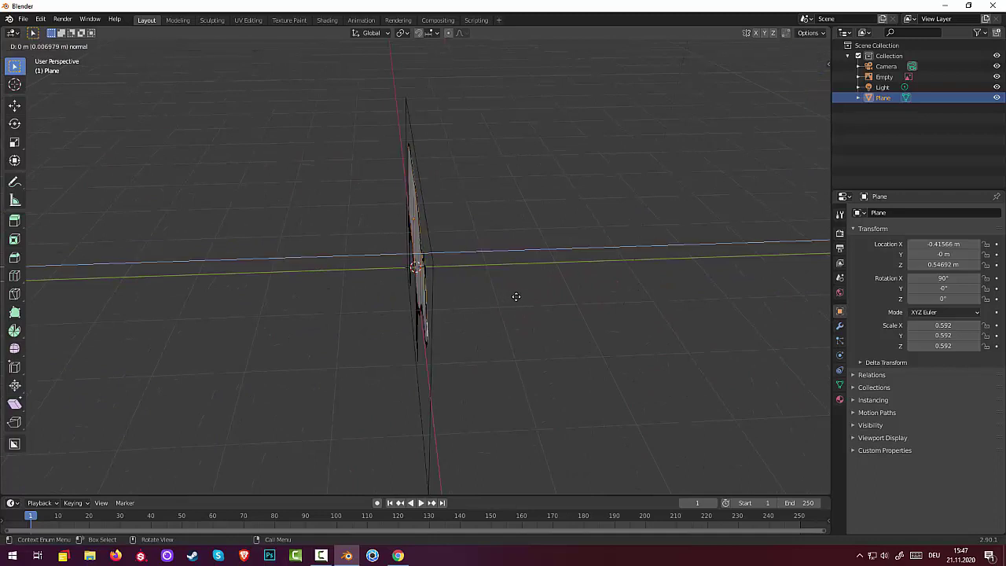
{"action": "left_click", "coordinate": [564, 300]}
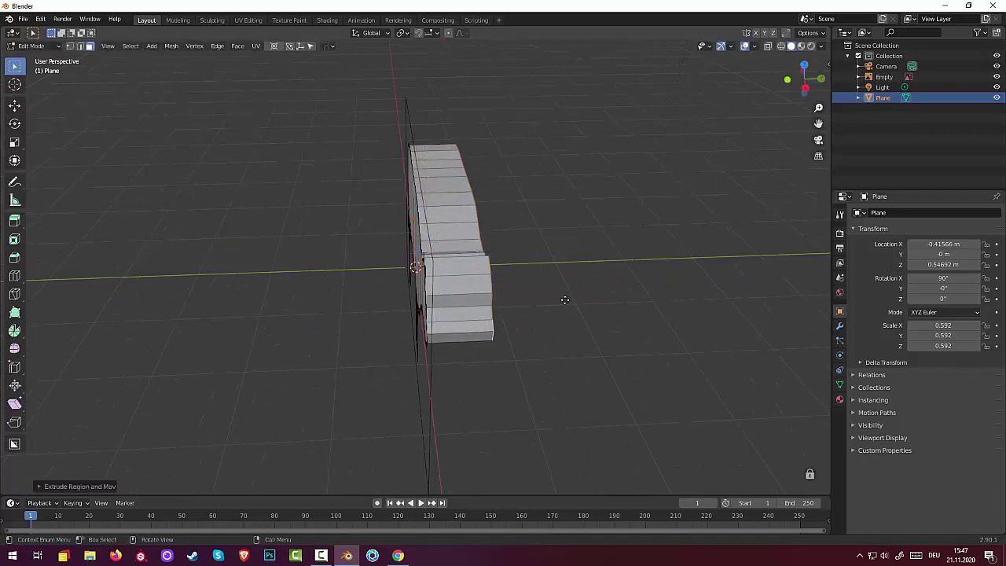
{"action": "left_click", "coordinate": [453, 333]}
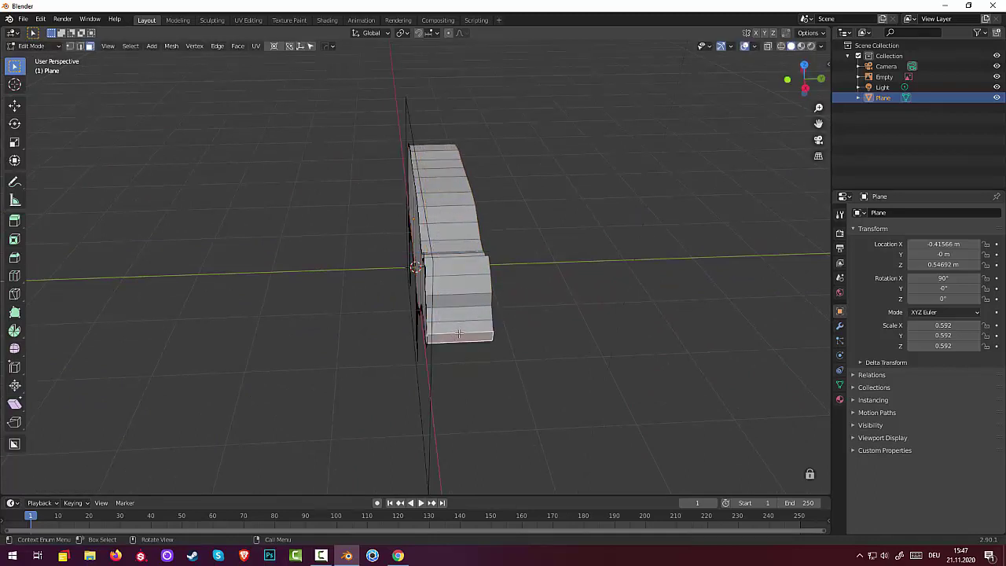
Add a centred loop cut down the middle, then view it in vertex select from Right Orthographic.
{"action": "key", "text": "ctrl+r"}
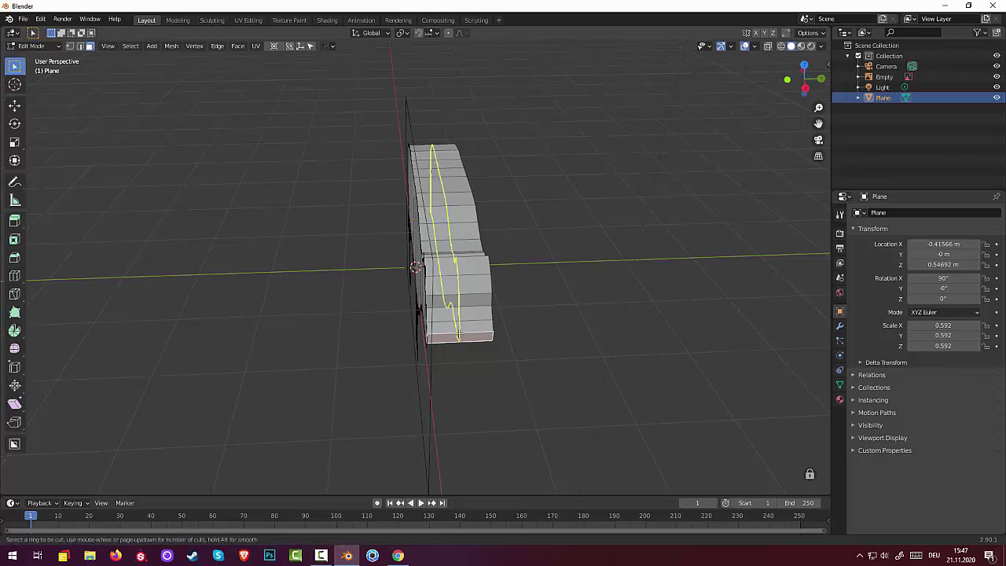
{"action": "left_click", "coordinate": [459, 336]}
{"action": "right_click", "coordinate": [458, 335]}
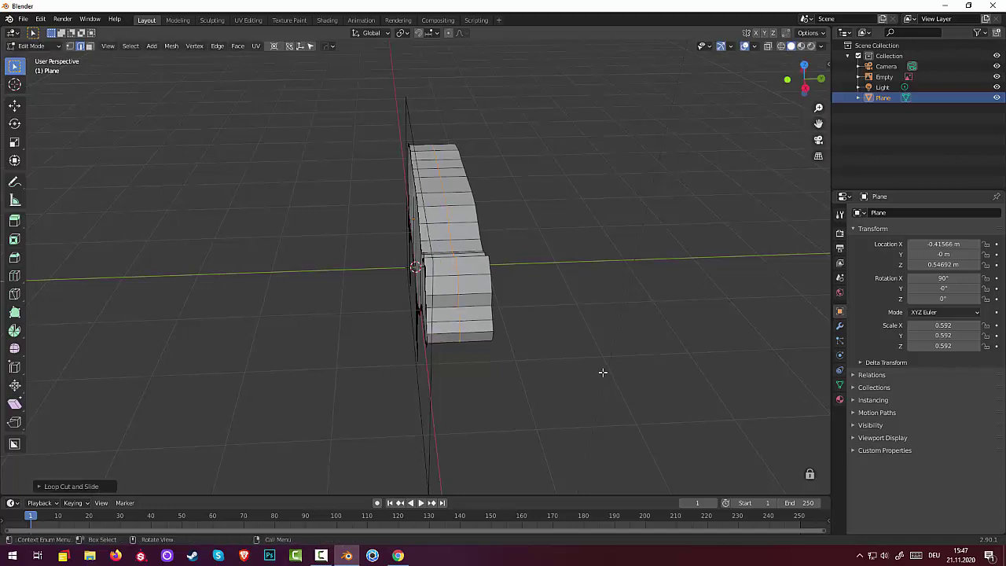
{"action": "middle_click_drag", "start_coordinate": [603, 371], "coordinate": [450, 252]}
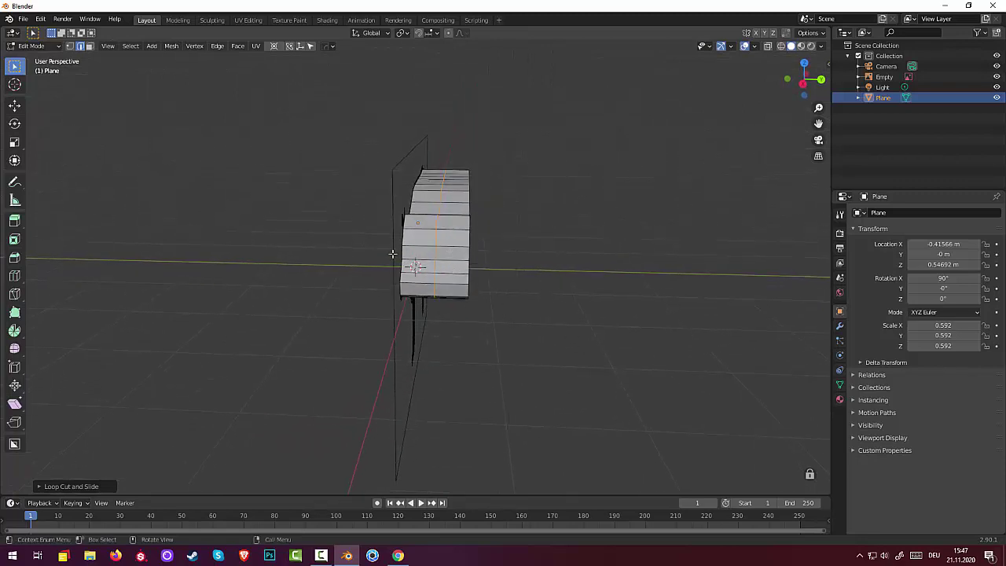
{"action": "left_click", "coordinate": [69, 47]}
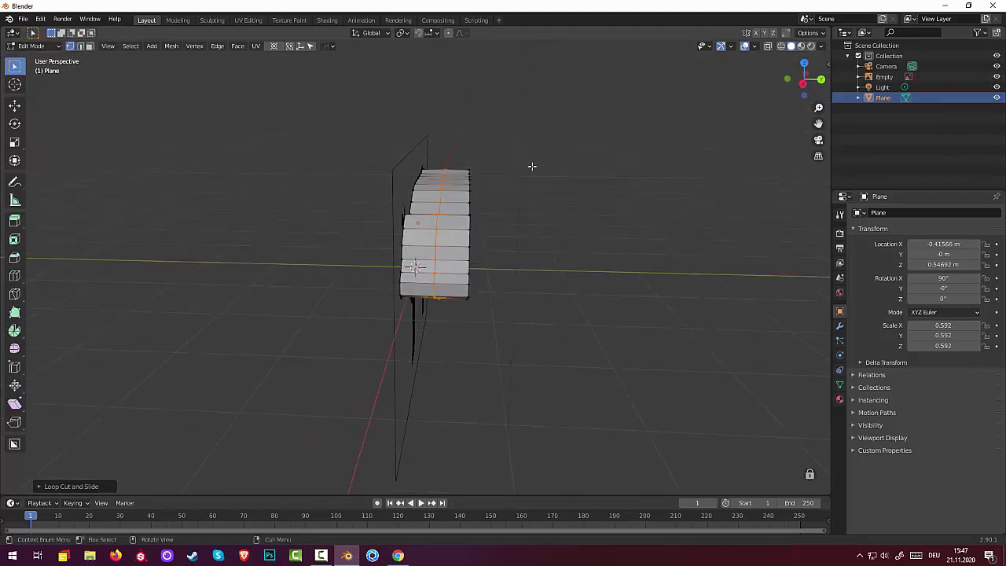
{"action": "key", "text": "KP_3"}
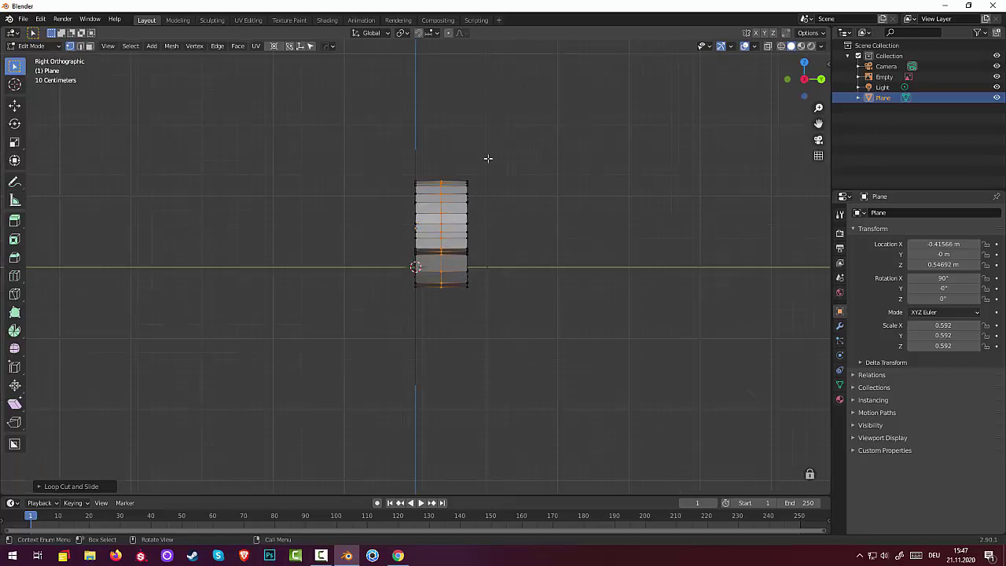
With X-ray on, box-select the vertices right of the centre loop and delete them.
{"action": "left_click", "coordinate": [768, 46]}
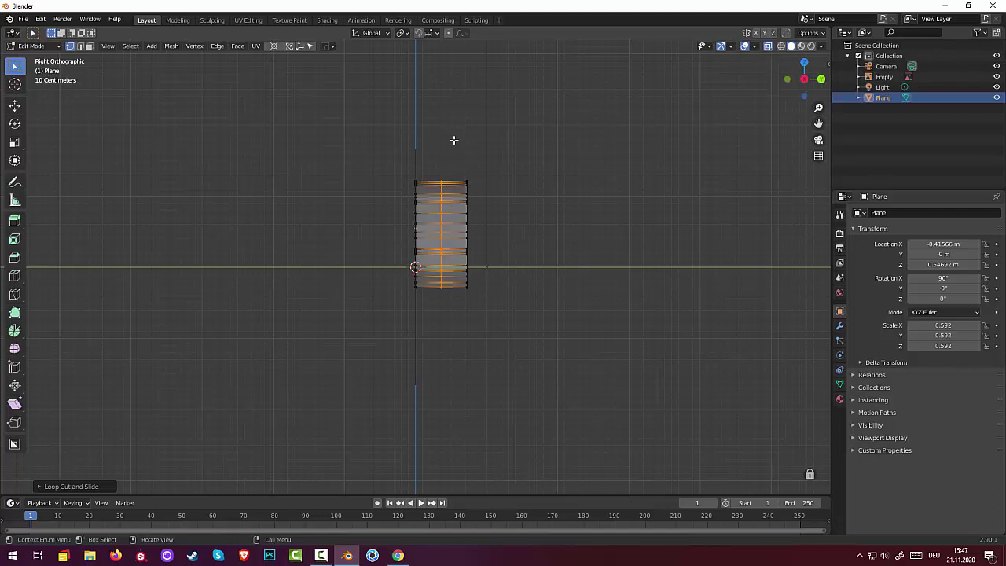
{"action": "left_click_drag", "start_coordinate": [455, 139], "coordinate": [591, 426]}
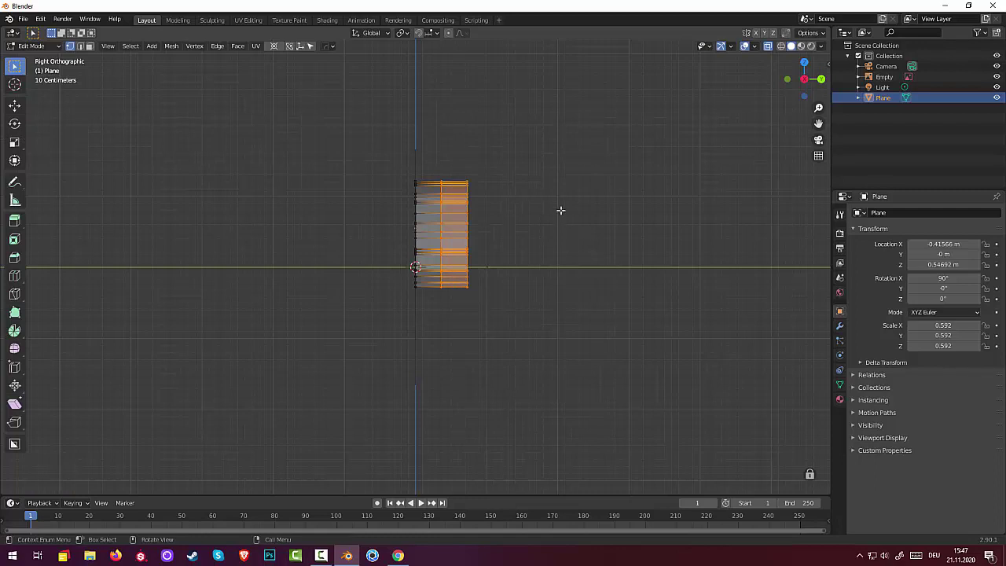
{"action": "left_click", "coordinate": [471, 162]}
{"action": "left_click_drag", "start_coordinate": [464, 172], "coordinate": [589, 417]}
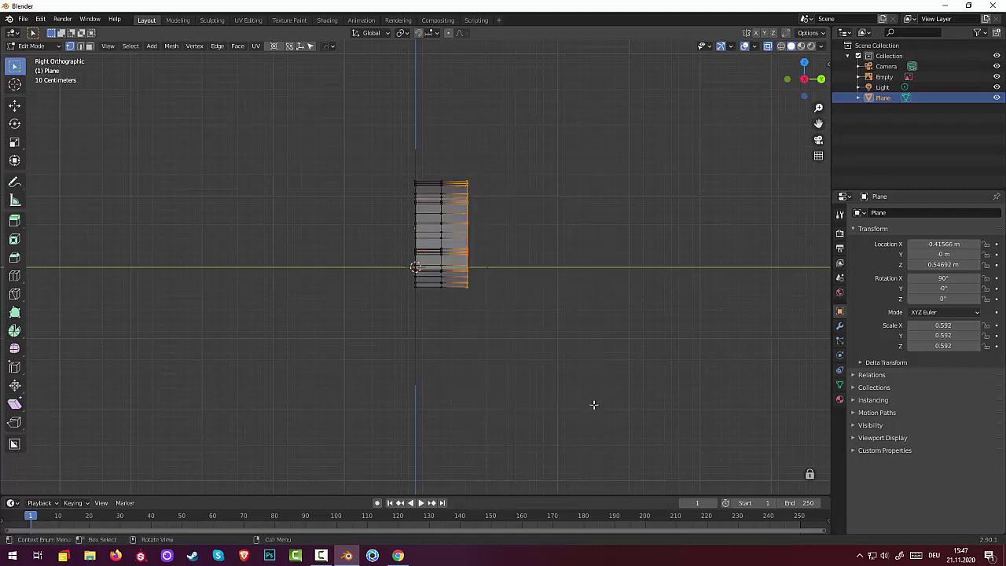
{"action": "key", "text": "x"}
{"action": "left_click", "coordinate": [592, 404]}
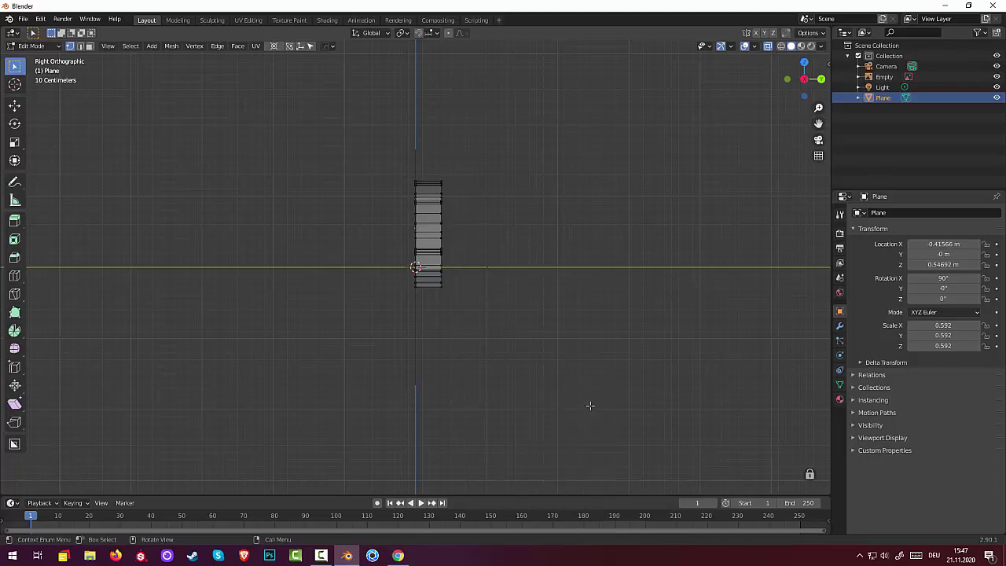
{"action": "mouse_move", "coordinate": [589, 404]}
{"action": "middle_mouse_down"}
{"action": "mouse_move", "coordinate": [555, 359]}
{"action": "mouse_move", "coordinate": [521, 397]}
{"action": "mouse_move", "coordinate": [559, 393]}
{"action": "mouse_move", "coordinate": [566, 375]}
{"action": "mouse_move", "coordinate": [555, 283]}
{"action": "mouse_move", "coordinate": [553, 400]}
{"action": "middle_mouse_up"}
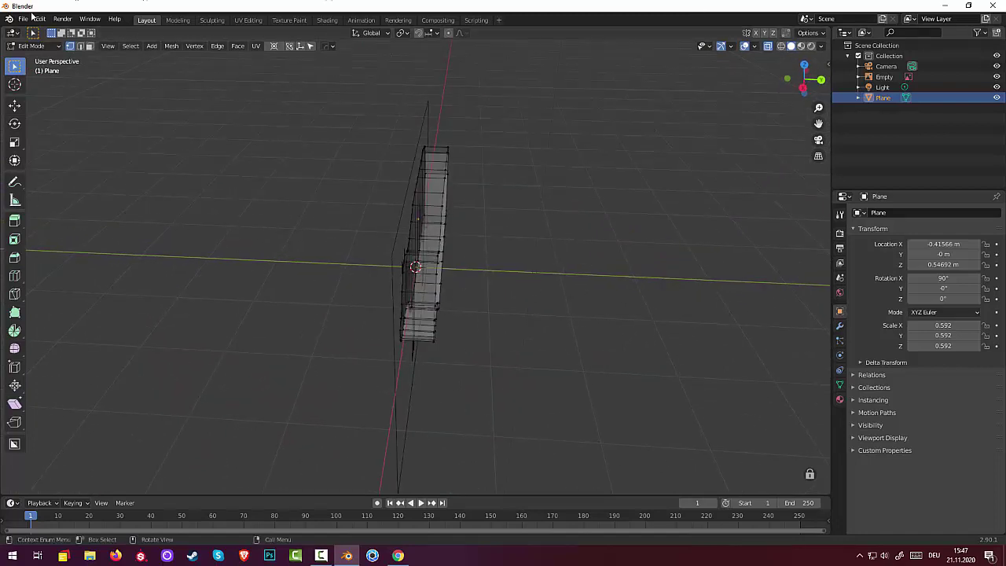
Return to Object Mode, turn off X-ray, and hide the cow reference Empty in the Outliner.
{"action": "left_click", "coordinate": [32, 46]}
{"action": "left_click", "coordinate": [34, 60]}
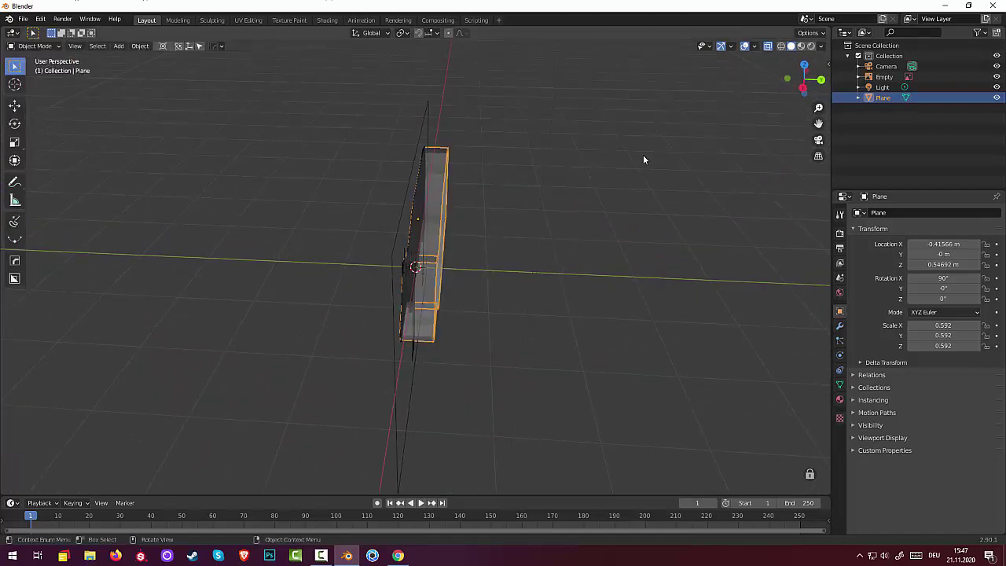
{"action": "left_click", "coordinate": [768, 47]}
{"action": "mouse_move", "coordinate": [588, 214]}
{"action": "middle_mouse_down"}
{"action": "mouse_move", "coordinate": [604, 191]}
{"action": "mouse_move", "coordinate": [663, 206]}
{"action": "mouse_move", "coordinate": [604, 219]}
{"action": "middle_mouse_up"}
{"action": "left_click", "coordinate": [997, 76]}
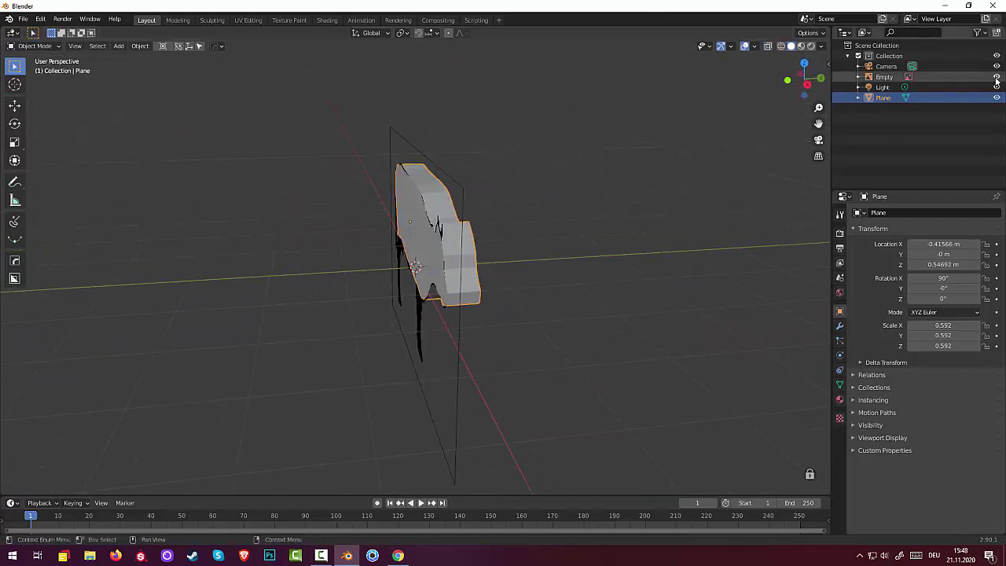
{"action": "mouse_move", "coordinate": [786, 189]}
{"action": "middle_mouse_down"}
{"action": "mouse_move", "coordinate": [656, 240]}
{"action": "mouse_move", "coordinate": [732, 238]}
{"action": "mouse_move", "coordinate": [633, 279]}
{"action": "mouse_move", "coordinate": [622, 268]}
{"action": "mouse_move", "coordinate": [655, 249]}
{"action": "mouse_move", "coordinate": [637, 274]}
{"action": "middle_mouse_up"}
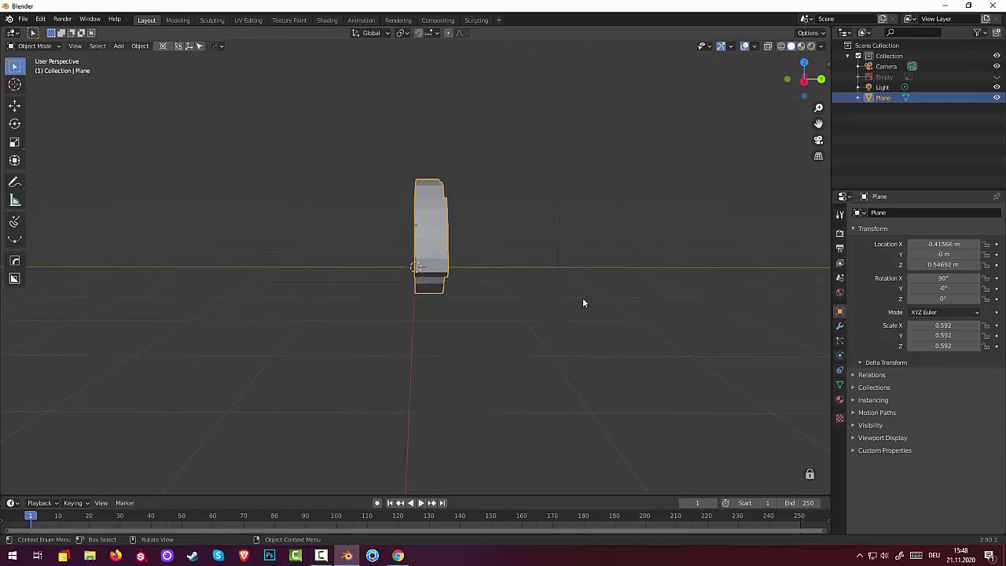
Move the body along global Y to Y −0.36179 m, Z 0.55402 m, and show the sidebar.
{"action": "key", "text": "g"}
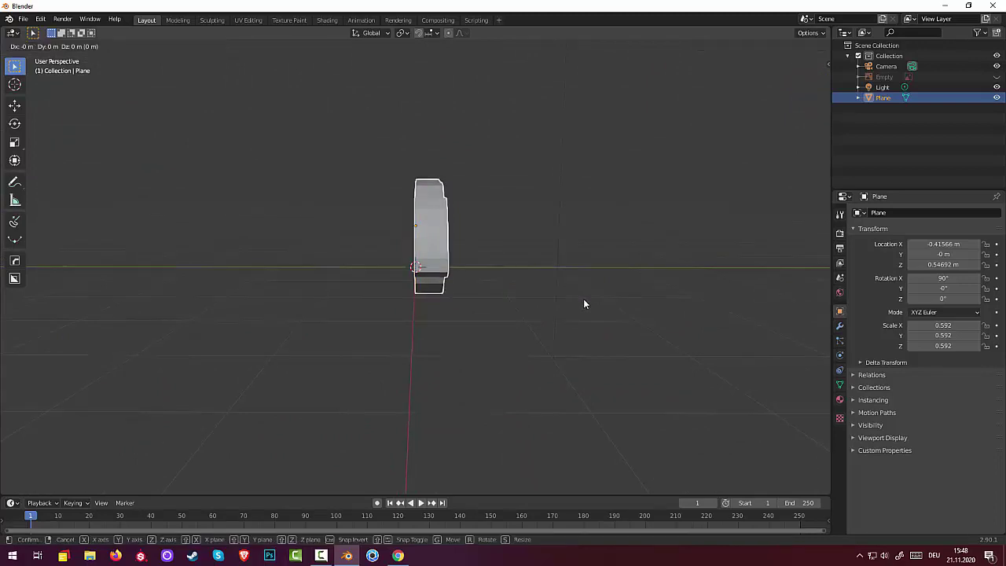
{"action": "key", "text": "y"}
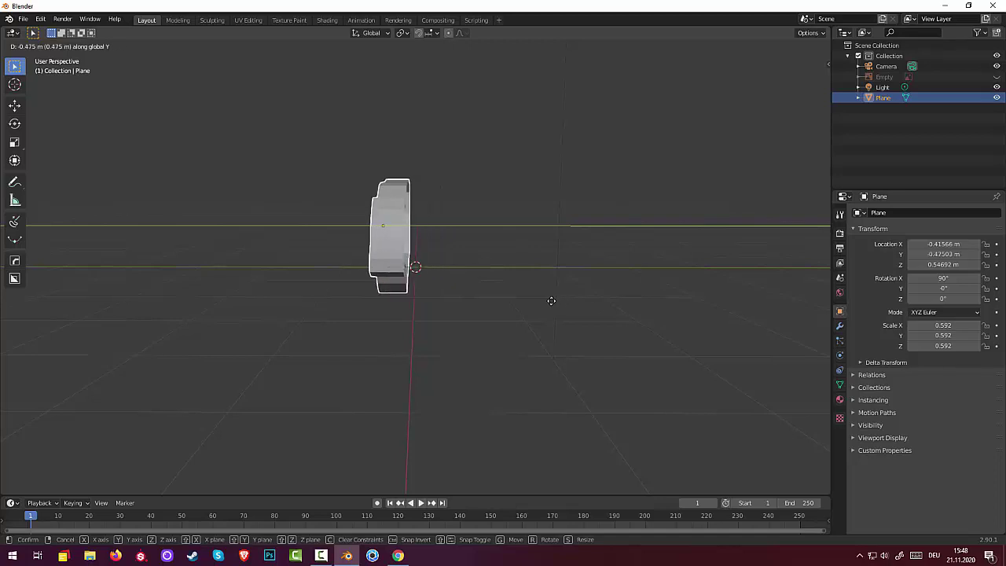
{"action": "left_click", "coordinate": [555, 301]}
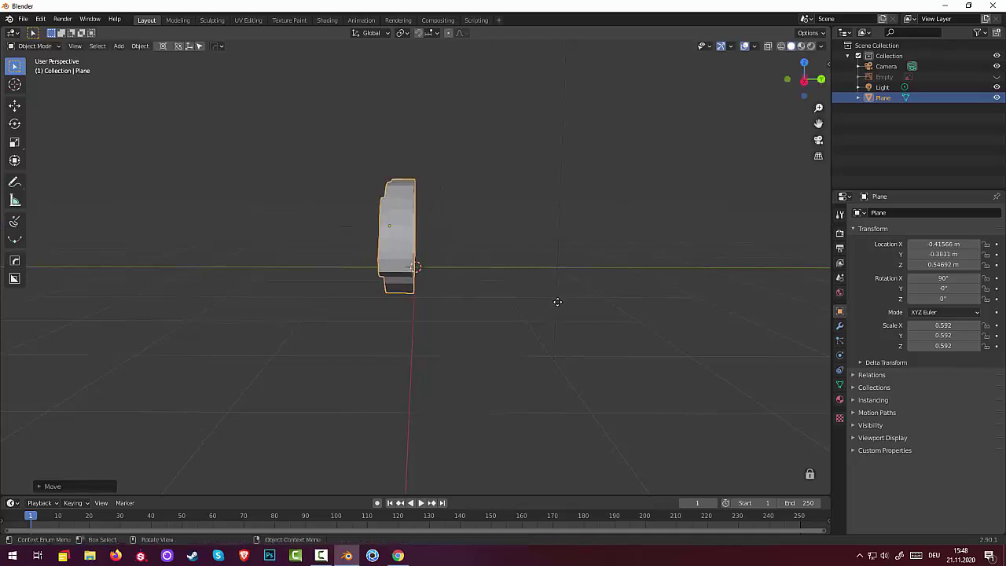
{"action": "mouse_move", "coordinate": [478, 282]}
{"action": "middle_mouse_down"}
{"action": "mouse_move", "coordinate": [483, 247]}
{"action": "mouse_move", "coordinate": [481, 285]}
{"action": "middle_mouse_up"}
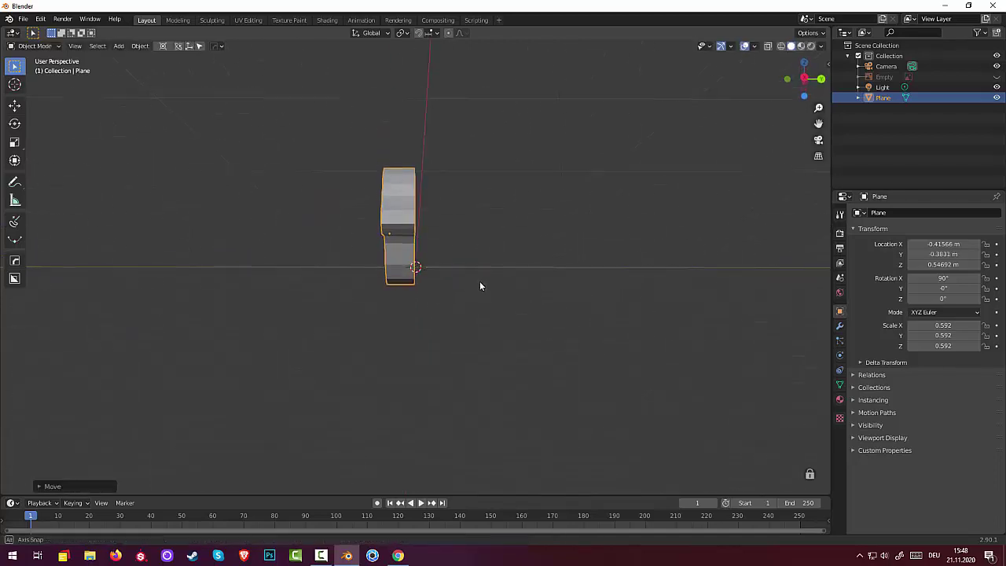
{"action": "key", "text": "KP_3"}
{"action": "scroll", "coordinate": [464, 252], "scroll_direction": "up", "scroll_amount": 1}
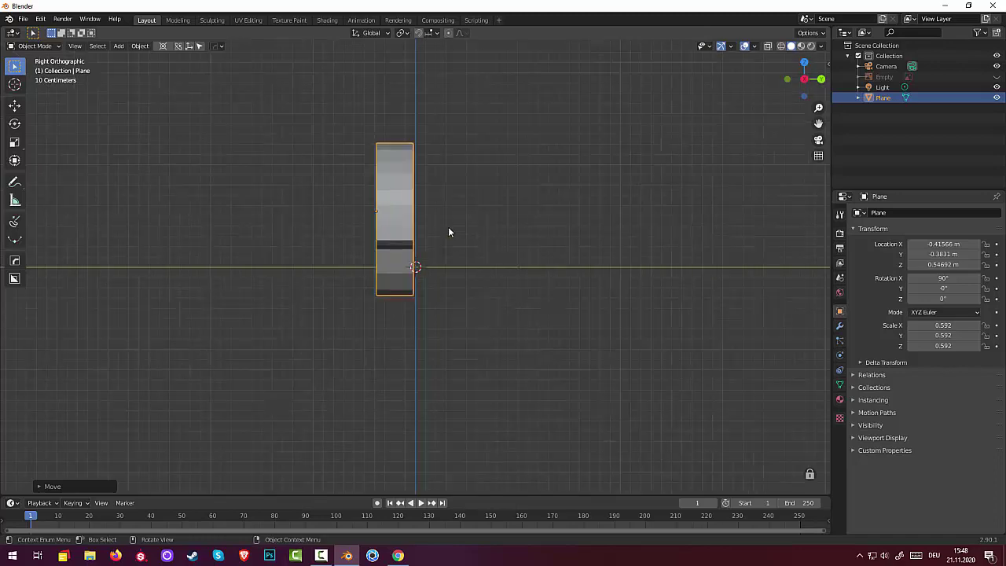
{"action": "scroll", "coordinate": [462, 240], "scroll_direction": "up", "scroll_amount": 2}
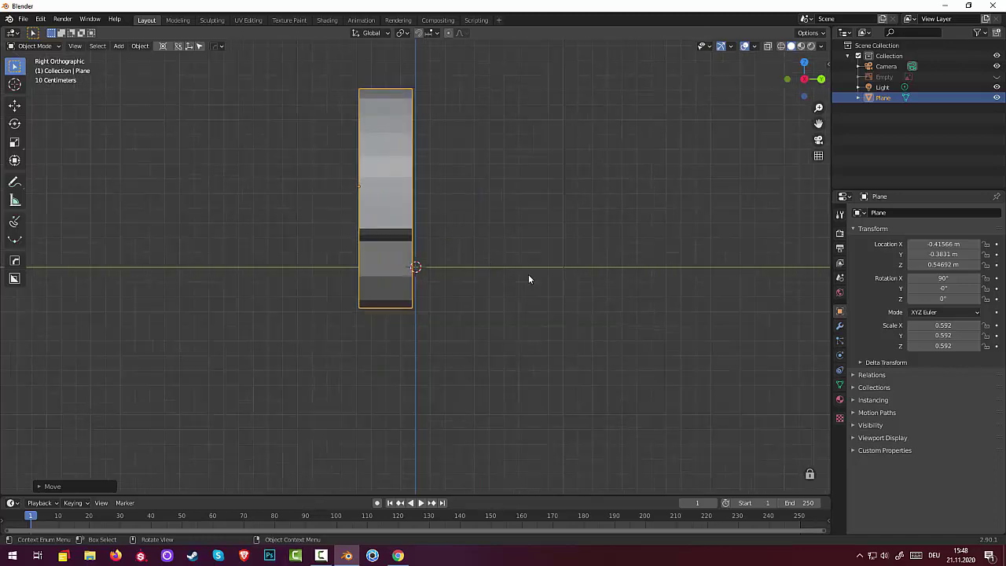
{"action": "key", "text": "g"}
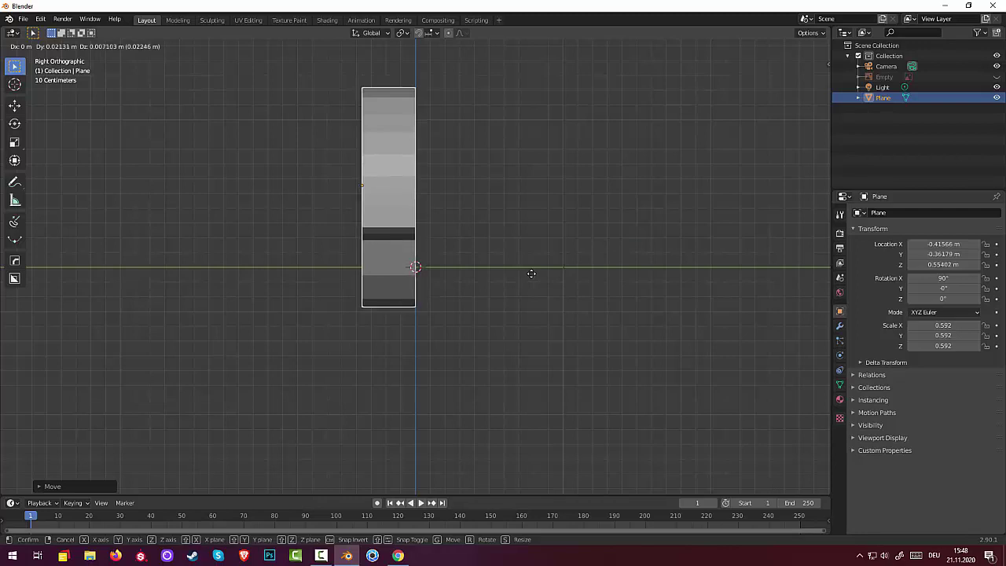
{"action": "left_click", "coordinate": [532, 273]}
{"action": "left_click", "coordinate": [828, 69]}
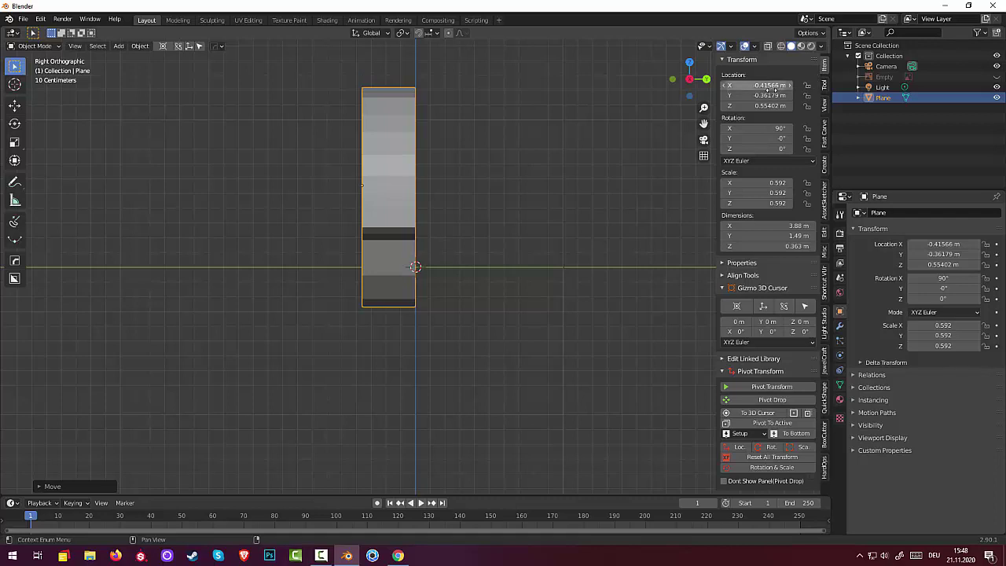
{"action": "left_click", "coordinate": [768, 95]}
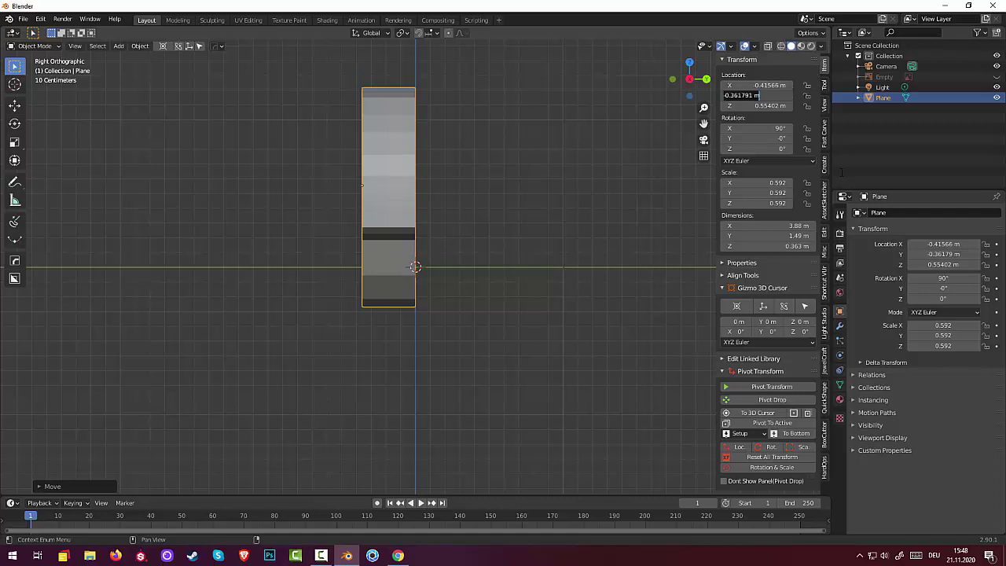
{"action": "type", "text": "0"}
{"action": "key", "text": "Return"}
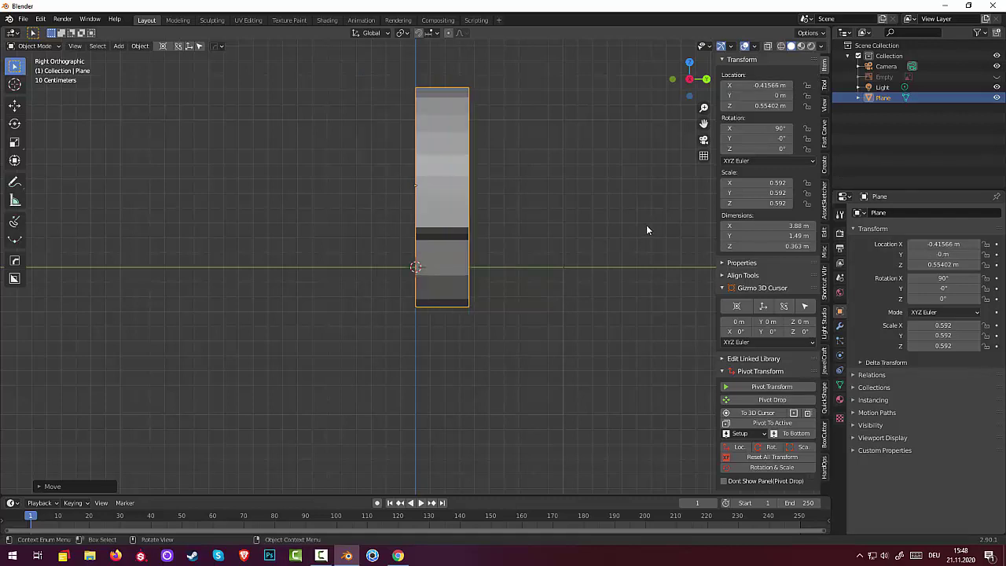
{"action": "left_click", "coordinate": [771, 95]}
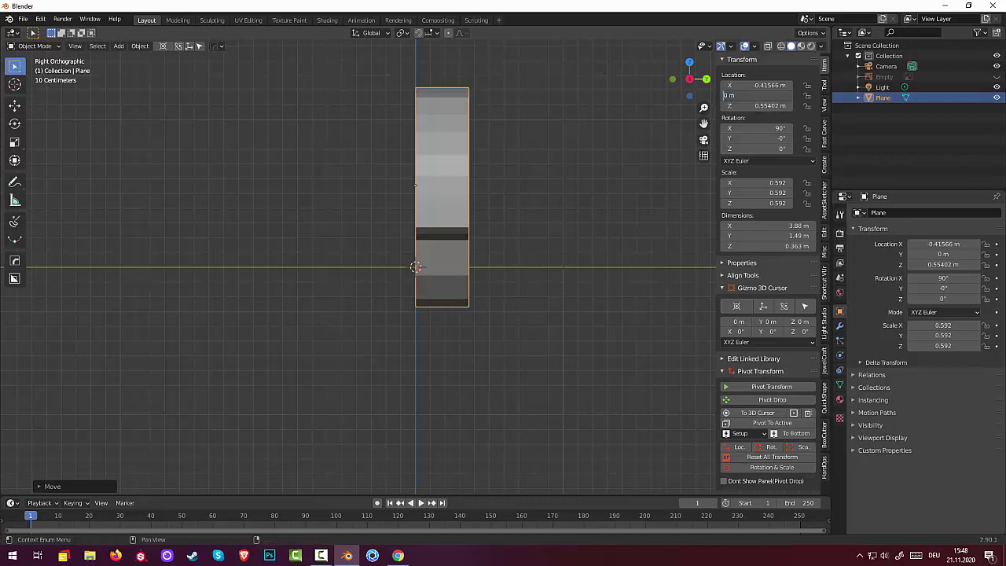
{"action": "key", "text": "Return"}
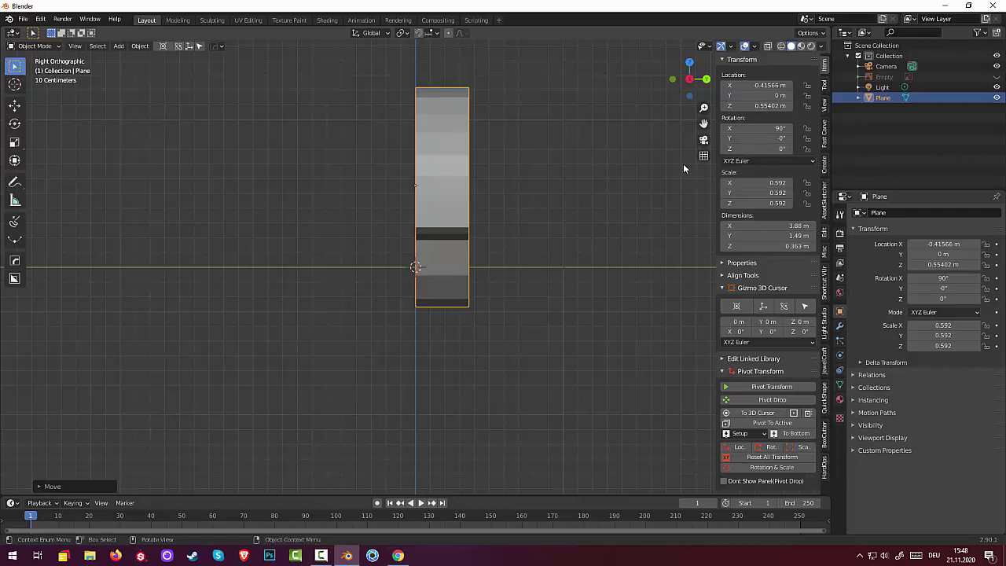
{"action": "left_click", "coordinate": [771, 95]}
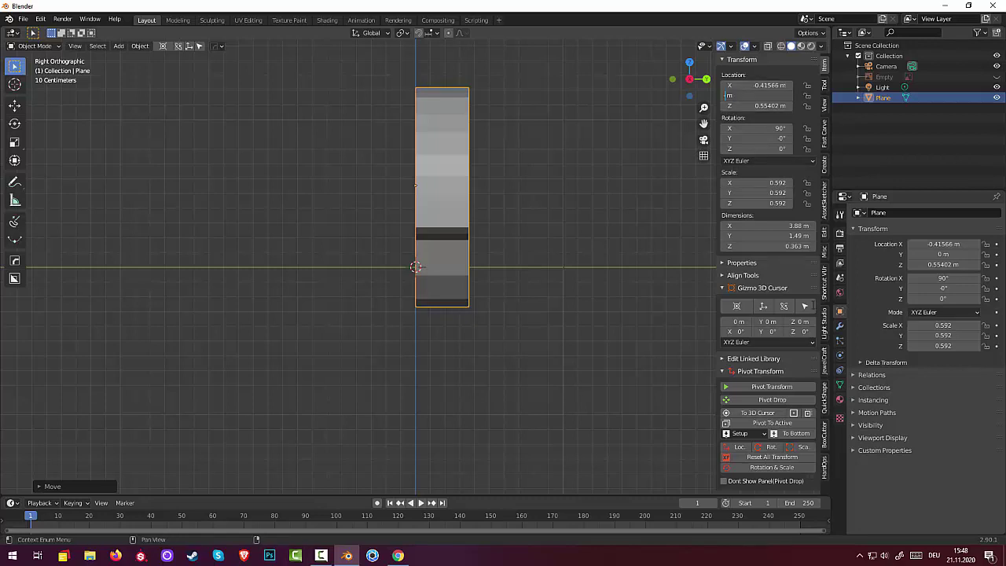
{"action": "key", "text": "Return"}
{"action": "left_click", "coordinate": [557, 284]}
{"action": "mouse_move", "coordinate": [557, 286]}
{"action": "middle_mouse_down"}
{"action": "mouse_move", "coordinate": [595, 303]}
{"action": "mouse_move", "coordinate": [535, 314]}
{"action": "mouse_move", "coordinate": [524, 304]}
{"action": "mouse_move", "coordinate": [550, 301]}
{"action": "middle_mouse_up"}
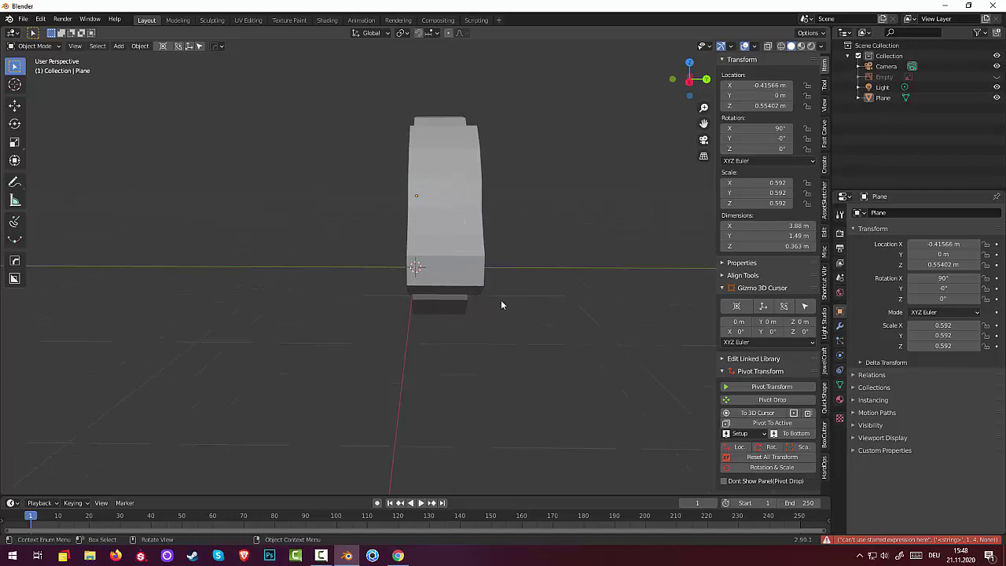
{"action": "key", "text": "ctrl+z"}
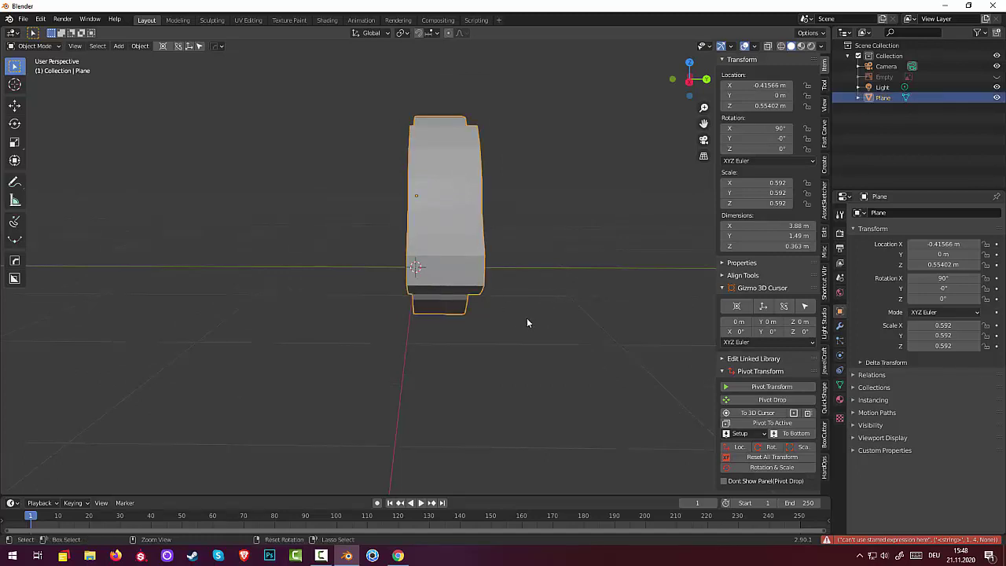
{"action": "key", "text": "ctrl+z"}
{"action": "middle_click_drag", "start_coordinate": [530, 310], "coordinate": [535, 304]}
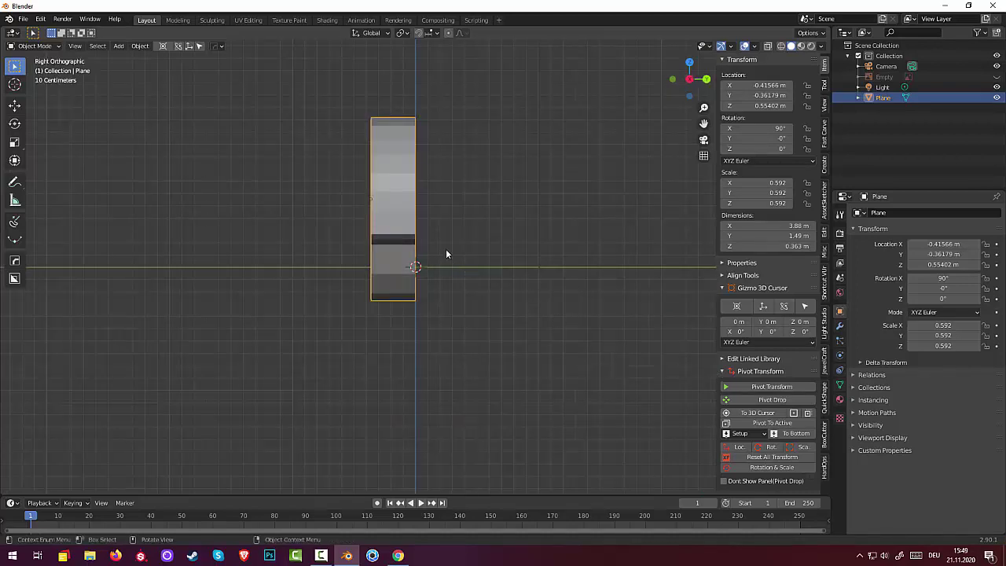
Set the body's origin to the 3D cursor and add a Mirror modifier on the Z axis only.
{"action": "left_click", "coordinate": [141, 46]}
{"action": "mouse_move", "coordinate": [157, 69]}
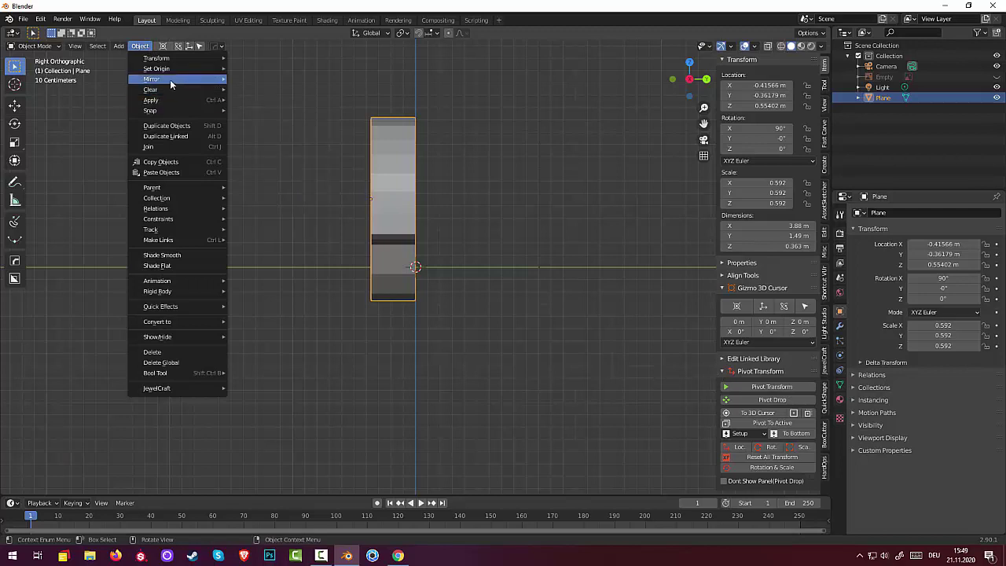
{"action": "left_click", "coordinate": [295, 92]}
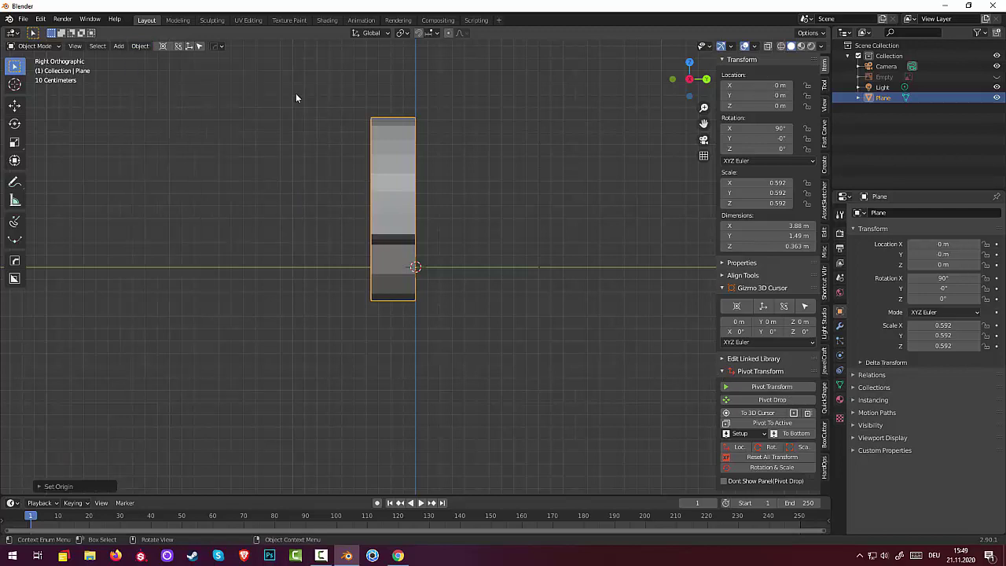
{"action": "left_click", "coordinate": [840, 325]}
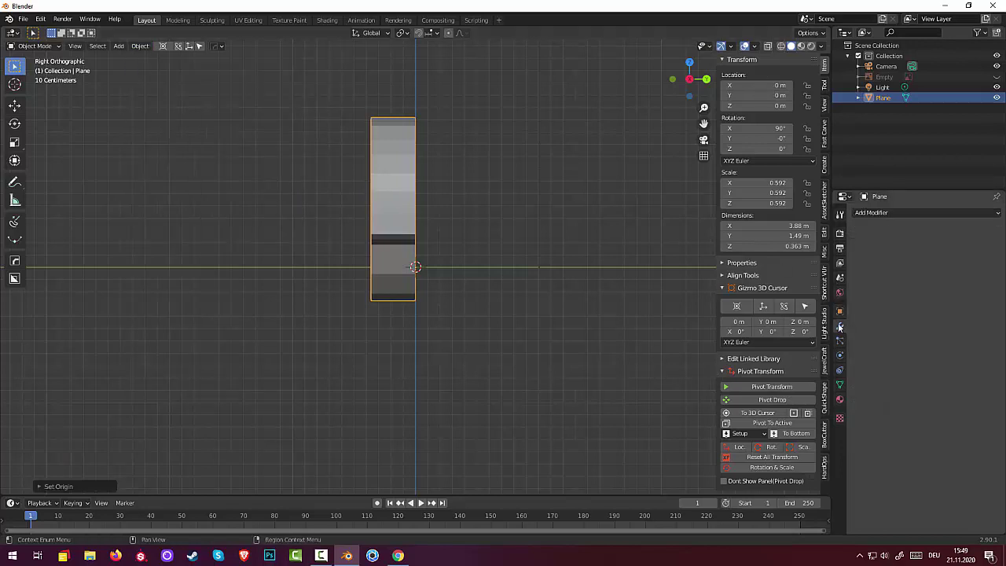
{"action": "left_click", "coordinate": [865, 214]}
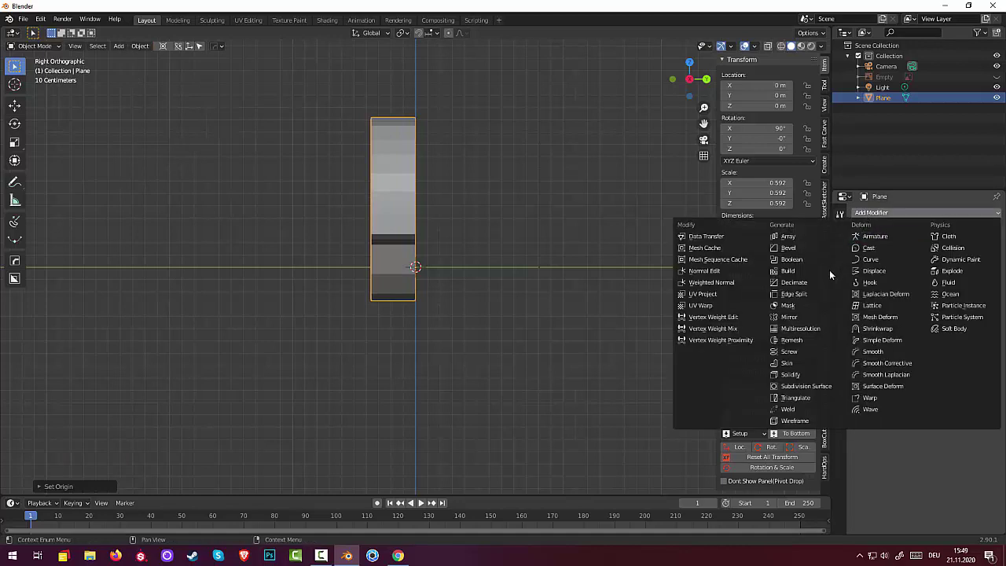
{"action": "left_click", "coordinate": [794, 317]}
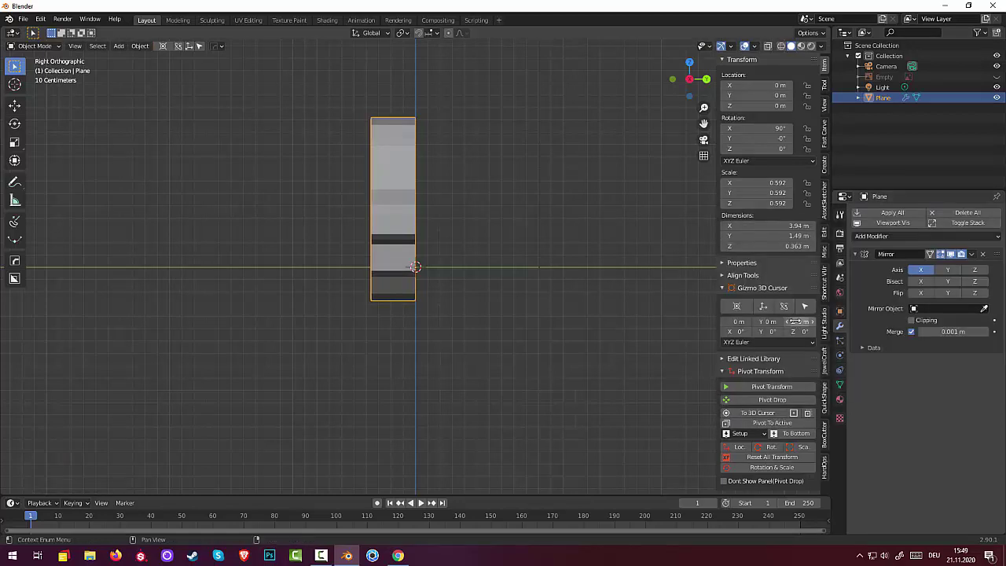
{"action": "left_click", "coordinate": [949, 272]}
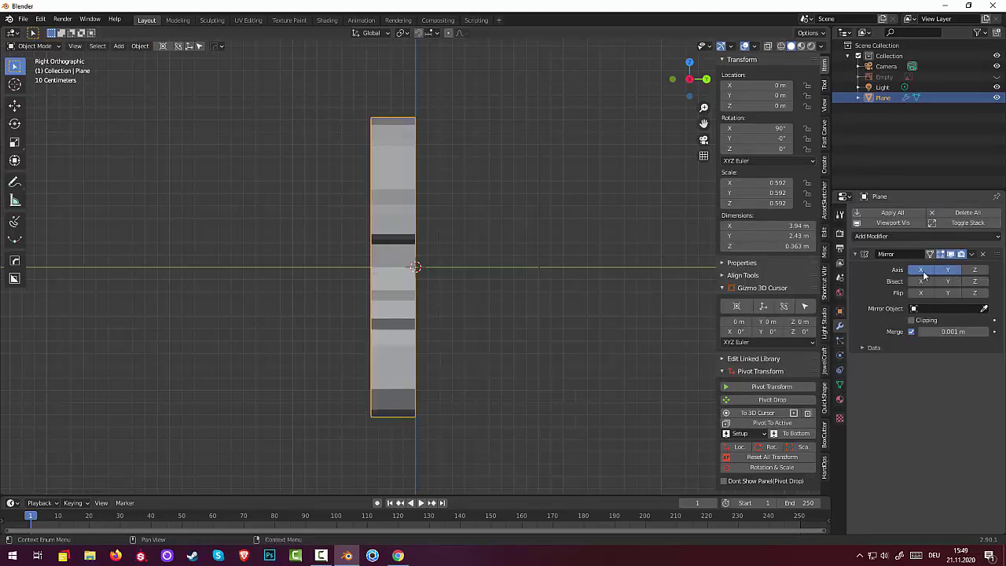
{"action": "left_click", "coordinate": [923, 272]}
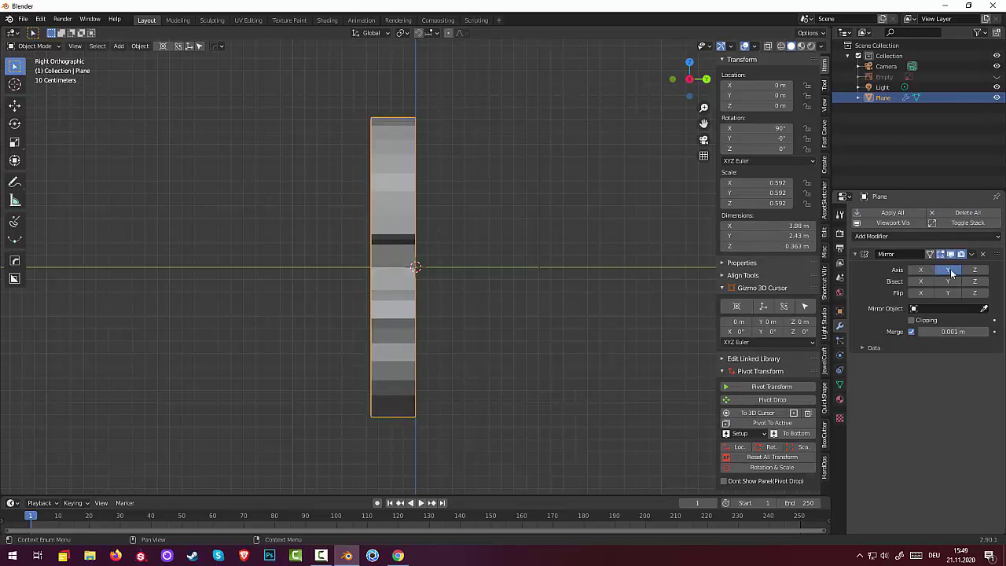
{"action": "left_click", "coordinate": [950, 269]}
{"action": "left_click", "coordinate": [975, 271]}
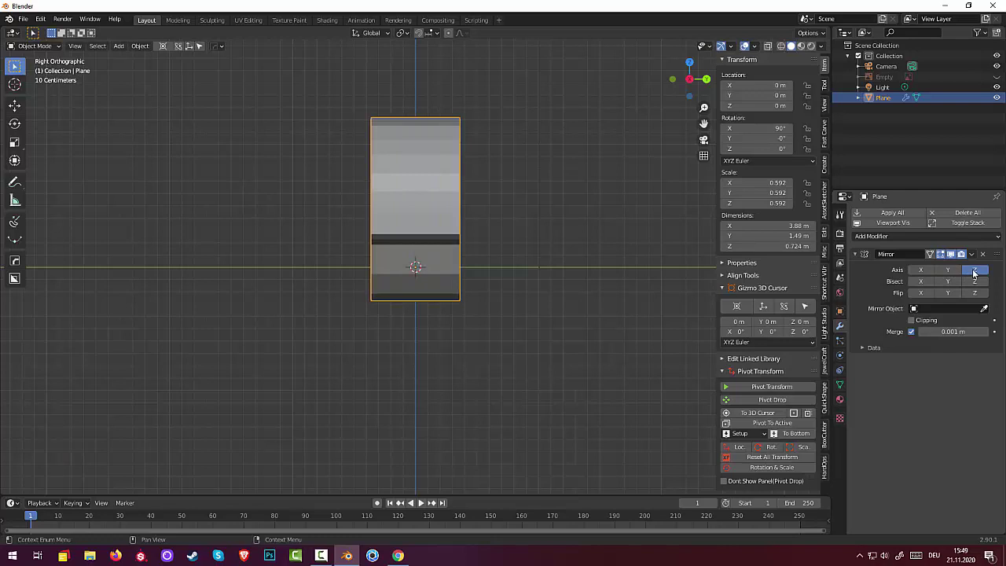
{"action": "left_click", "coordinate": [569, 344]}
{"action": "mouse_move", "coordinate": [570, 343]}
{"action": "middle_mouse_down"}
{"action": "mouse_move", "coordinate": [635, 328]}
{"action": "mouse_move", "coordinate": [555, 382]}
{"action": "mouse_move", "coordinate": [542, 337]}
{"action": "mouse_move", "coordinate": [505, 332]}
{"action": "mouse_move", "coordinate": [406, 359]}
{"action": "mouse_move", "coordinate": [316, 355]}
{"action": "mouse_move", "coordinate": [218, 386]}
{"action": "mouse_move", "coordinate": [241, 343]}
{"action": "mouse_move", "coordinate": [293, 346]}
{"action": "mouse_move", "coordinate": [335, 369]}
{"action": "mouse_move", "coordinate": [489, 368]}
{"action": "mouse_move", "coordinate": [611, 358]}
{"action": "mouse_move", "coordinate": [651, 340]}
{"action": "mouse_move", "coordinate": [633, 381]}
{"action": "mouse_move", "coordinate": [644, 319]}
{"action": "mouse_move", "coordinate": [635, 356]}
{"action": "middle_mouse_up"}
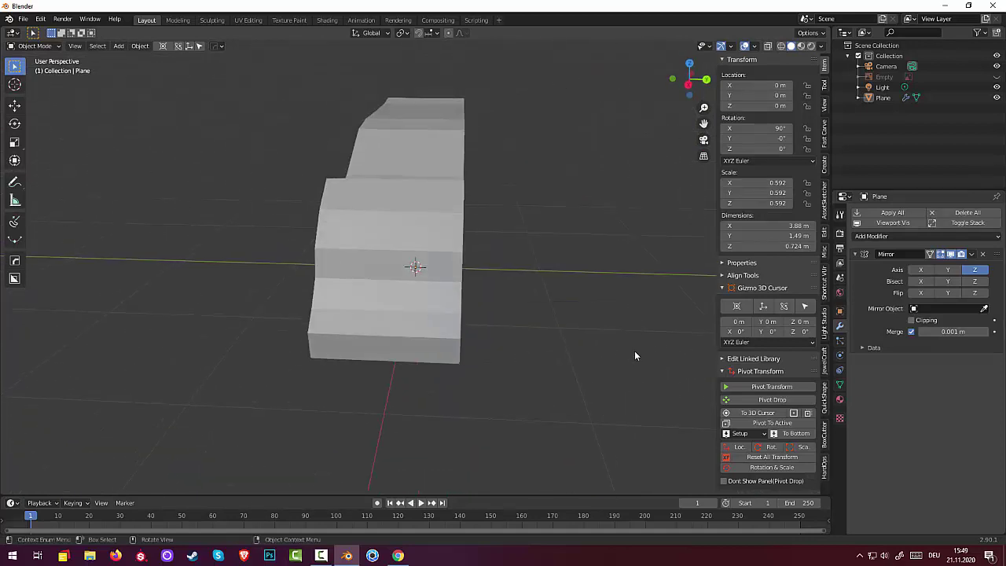
Enter Edit Mode and select a vertex on the cow outline.
{"action": "left_click", "coordinate": [33, 45]}
{"action": "left_click", "coordinate": [32, 68]}
{"action": "mouse_move", "coordinate": [360, 281]}
{"action": "middle_mouse_down"}
{"action": "mouse_move", "coordinate": [419, 354]}
{"action": "mouse_move", "coordinate": [566, 410]}
{"action": "mouse_move", "coordinate": [582, 393]}
{"action": "mouse_move", "coordinate": [809, 477]}
{"action": "mouse_move", "coordinate": [480, 324]}
{"action": "middle_mouse_up"}
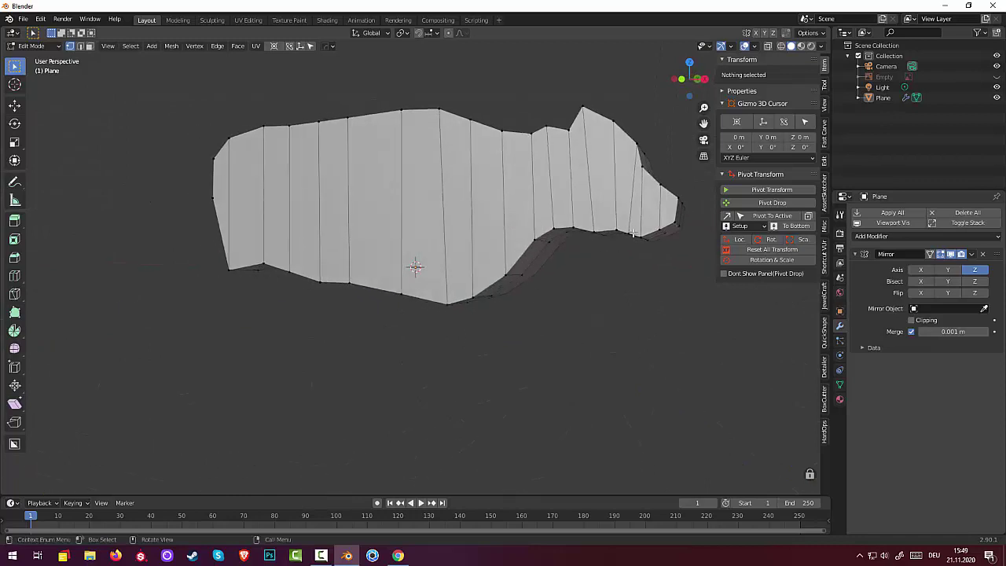
{"action": "left_click", "coordinate": [657, 214]}
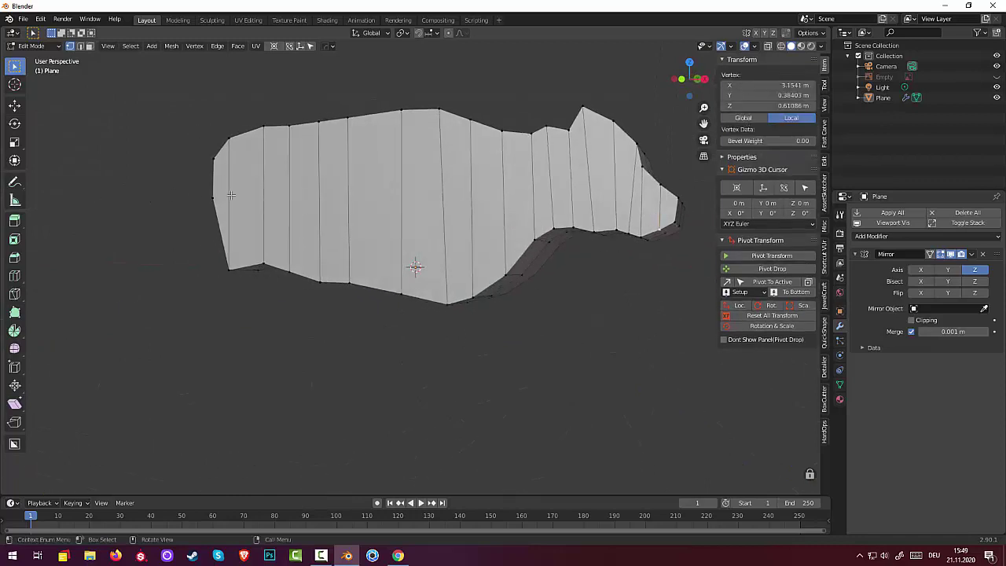
In edge select, insert a centred horizontal loop cut across a rear vertical edge.
{"action": "left_click", "coordinate": [83, 47]}
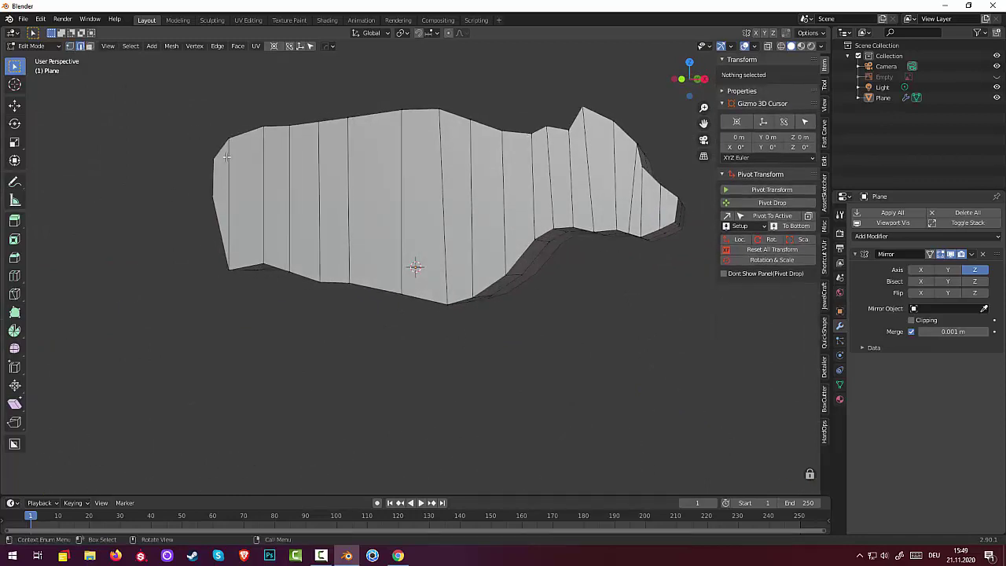
{"action": "left_click", "coordinate": [263, 192]}
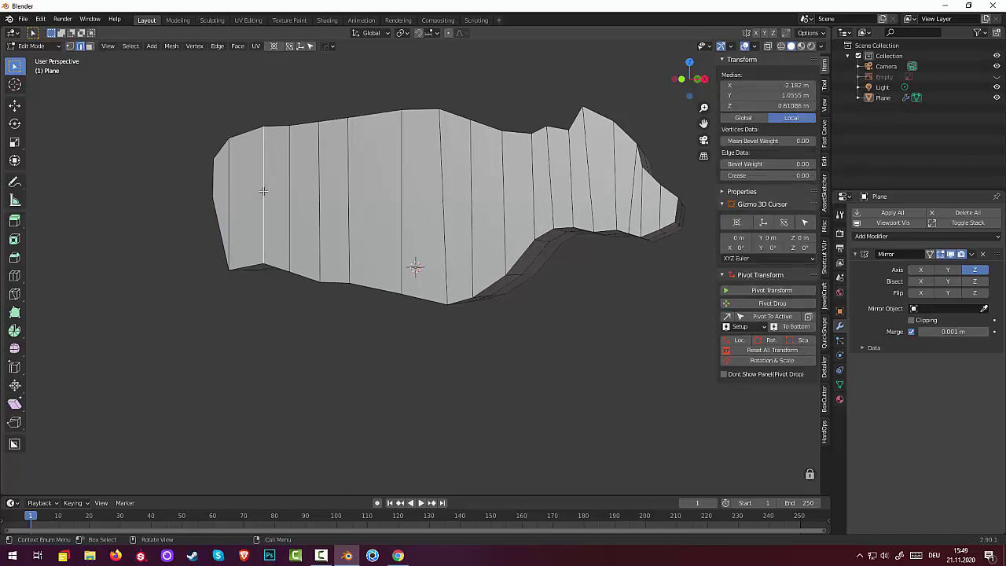
{"action": "key", "text": "ctrl"}
{"action": "key", "text": "ctrl+r"}
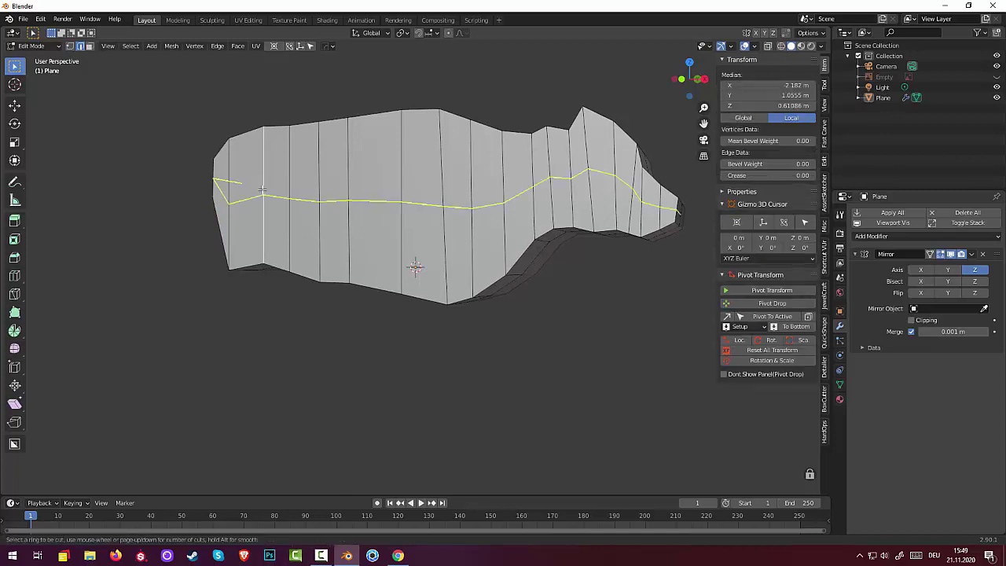
{"action": "left_click", "coordinate": [262, 190]}
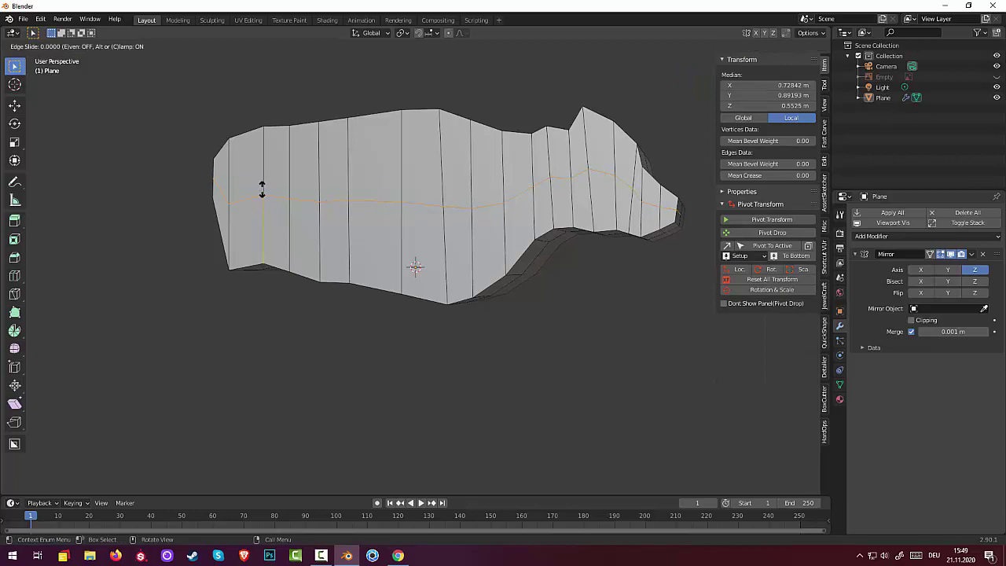
{"action": "left_click", "coordinate": [262, 190]}
{"action": "mouse_move", "coordinate": [317, 228]}
{"action": "middle_mouse_down"}
{"action": "mouse_move", "coordinate": [366, 264]}
{"action": "mouse_move", "coordinate": [457, 256]}
{"action": "mouse_move", "coordinate": [361, 264]}
{"action": "mouse_move", "coordinate": [309, 288]}
{"action": "middle_mouse_up"}
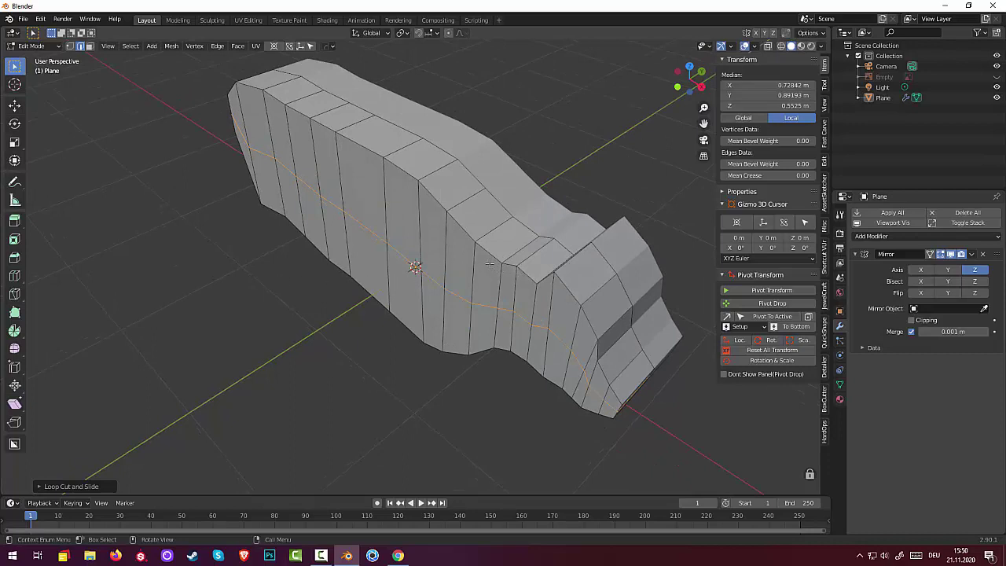
Undo, then select two top edges and move them inward along Y.
{"action": "key", "text": "ctrl+z"}
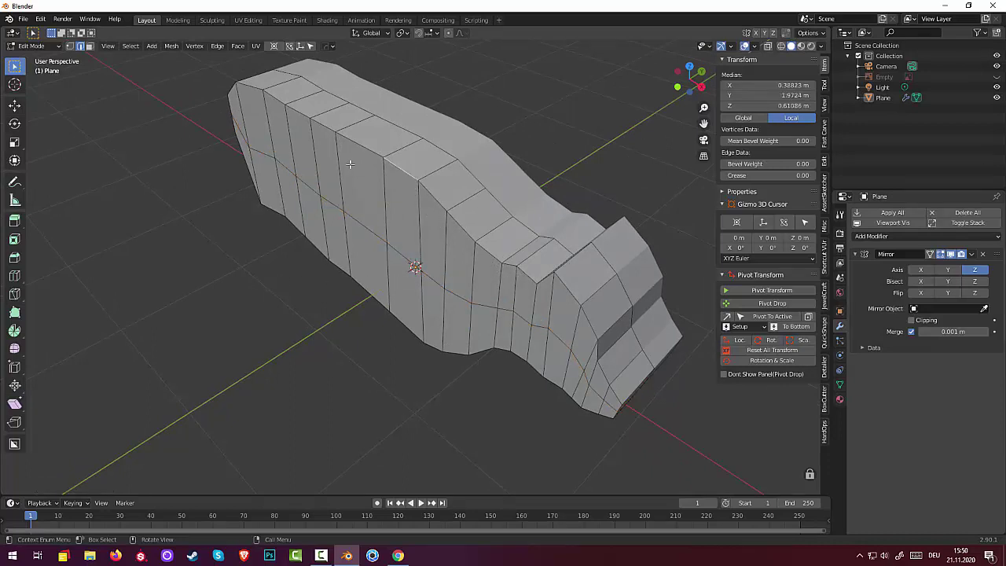
{"action": "left_click", "coordinate": [360, 147], "text": "shift"}
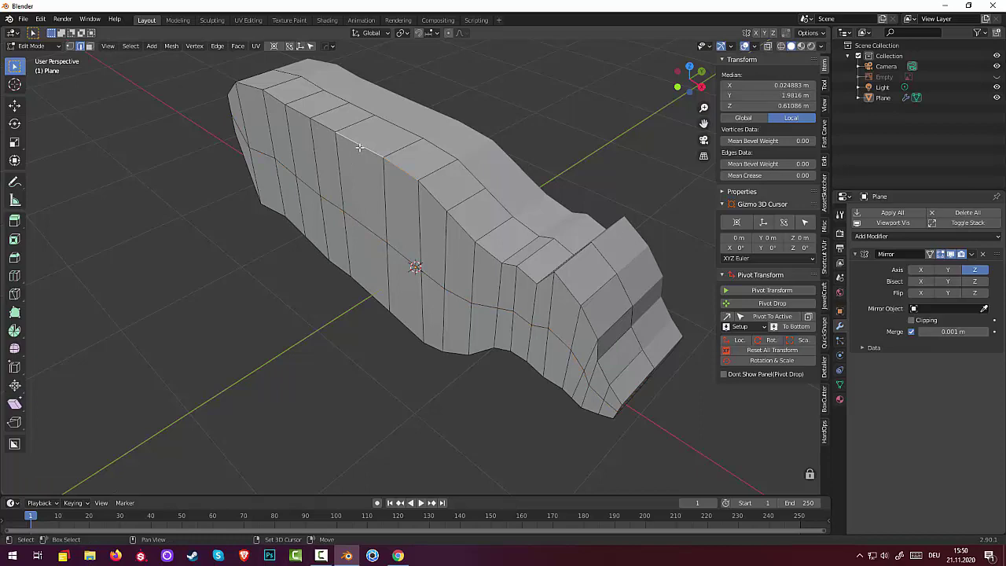
{"action": "left_click", "coordinate": [323, 126], "text": "shift"}
{"action": "middle_click_drag", "start_coordinate": [323, 126], "coordinate": [444, 205]}
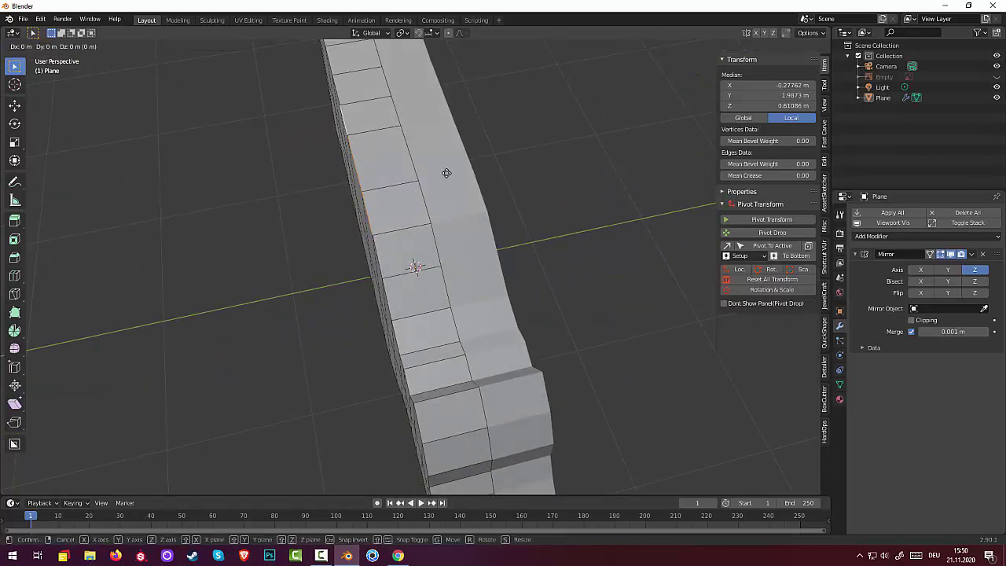
{"action": "key", "text": "g"}
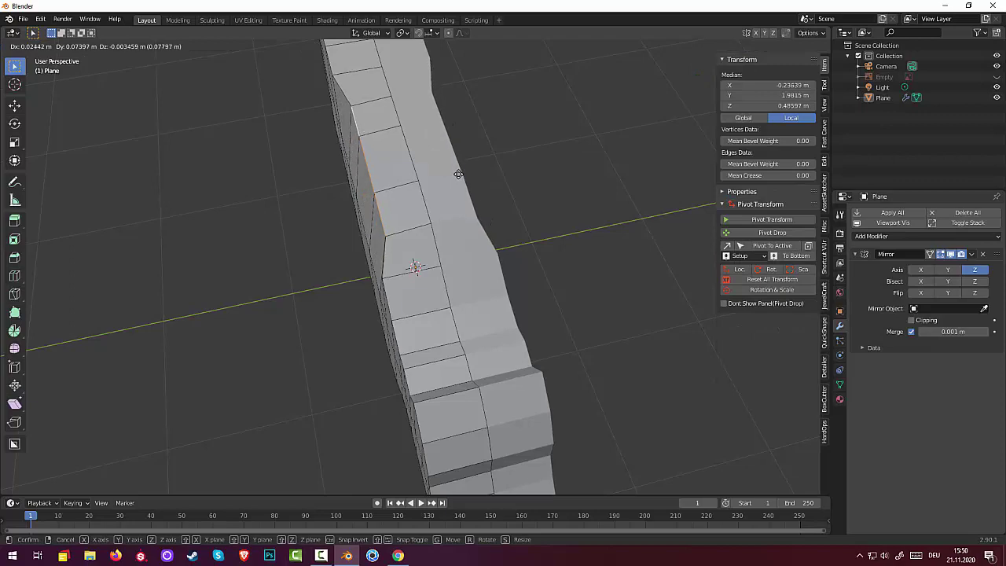
{"action": "key", "text": "y"}
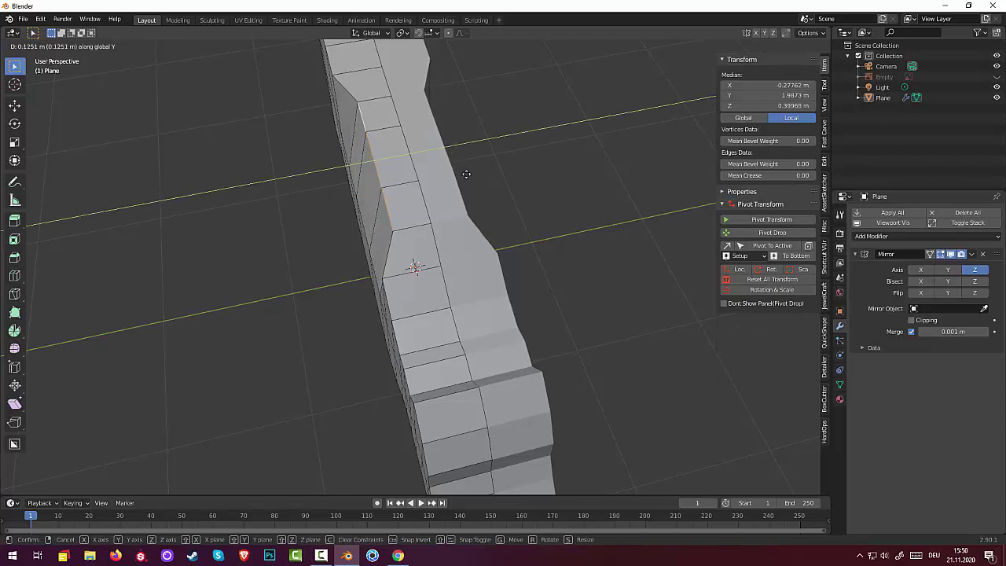
{"action": "left_click", "coordinate": [467, 173]}
{"action": "middle_click_drag", "start_coordinate": [469, 181], "coordinate": [551, 477]}
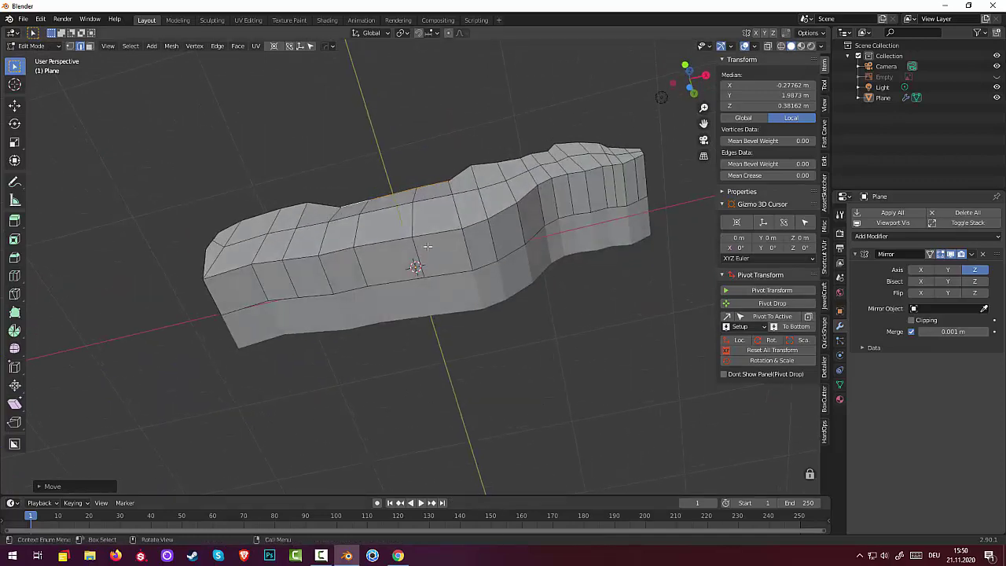
Move an edge of the middle loop along Y.
{"action": "left_click", "coordinate": [397, 239], "text": "alt"}
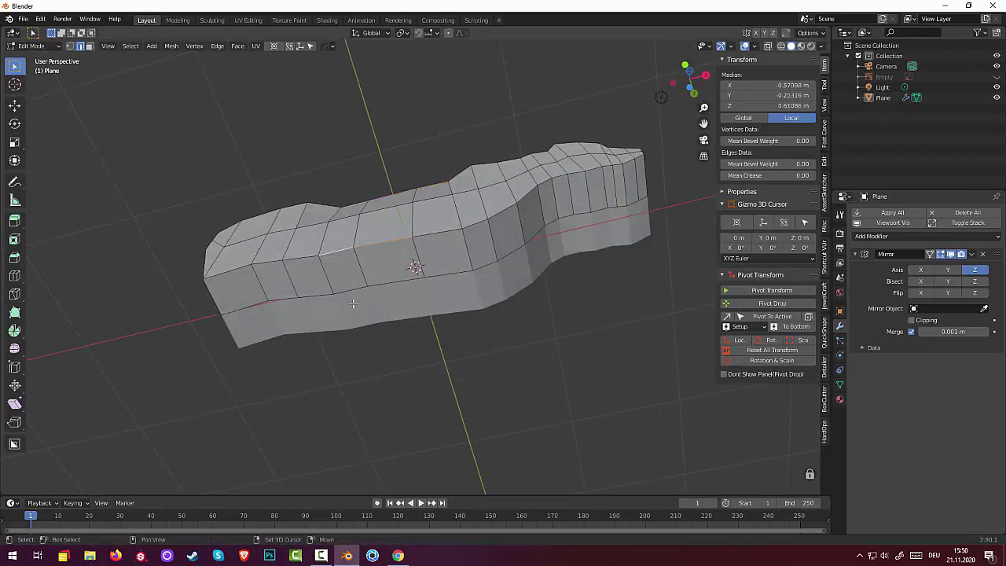
{"action": "key", "text": "g"}
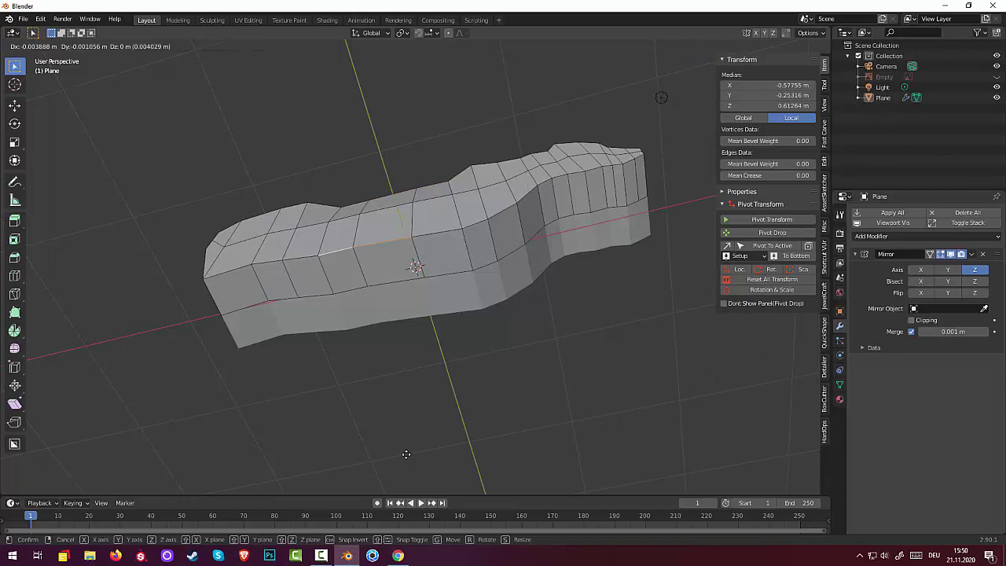
{"action": "key", "text": "y"}
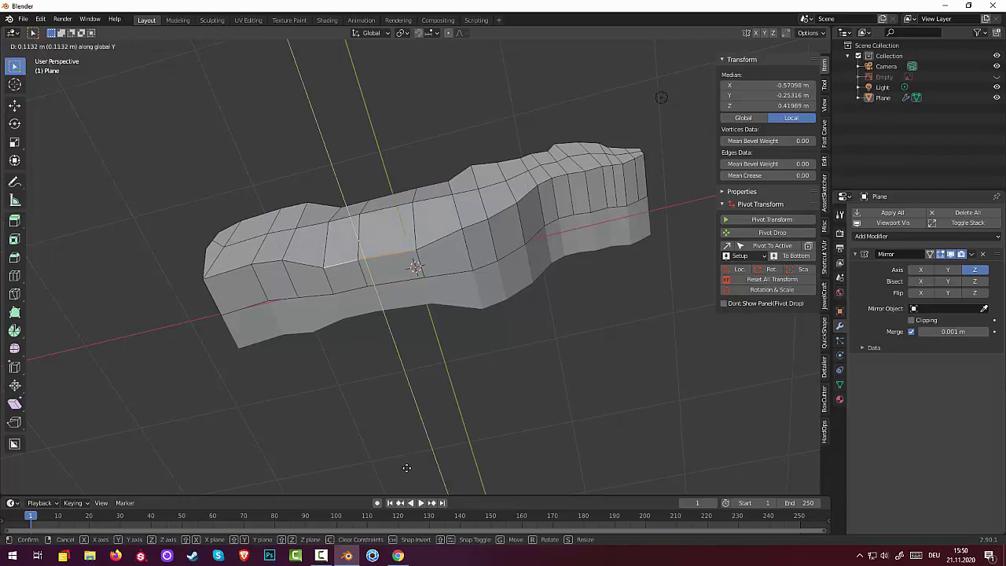
{"action": "left_click", "coordinate": [406, 464]}
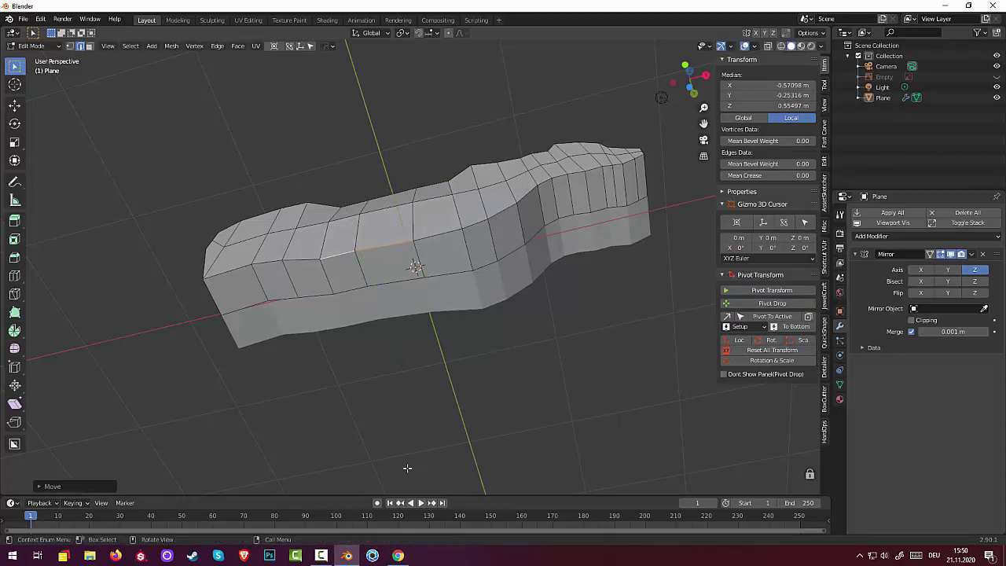
{"action": "mouse_move", "coordinate": [412, 50]}
{"action": "middle_mouse_down"}
{"action": "mouse_move", "coordinate": [350, 129]}
{"action": "mouse_move", "coordinate": [429, 130]}
{"action": "middle_mouse_up"}
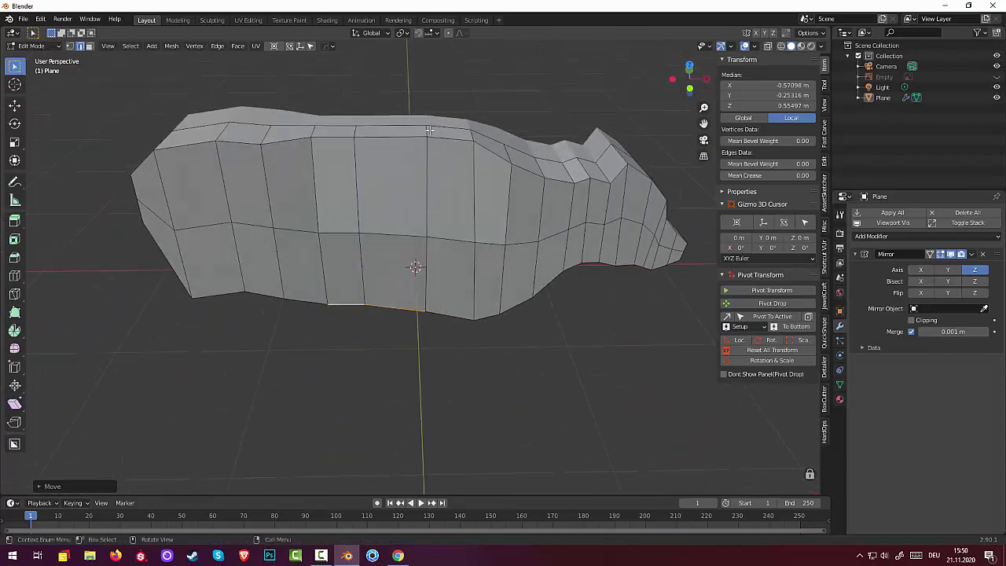
Select three edges of the horizontal loop and push them 0.1177 m outward along Y.
{"action": "left_click", "coordinate": [296, 232]}
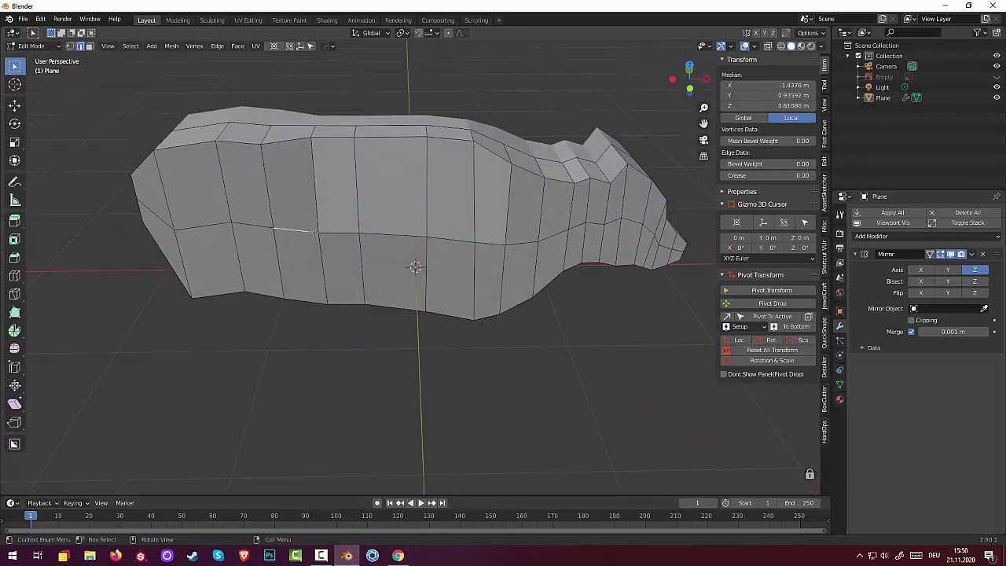
{"action": "left_click", "coordinate": [379, 234], "text": "shift"}
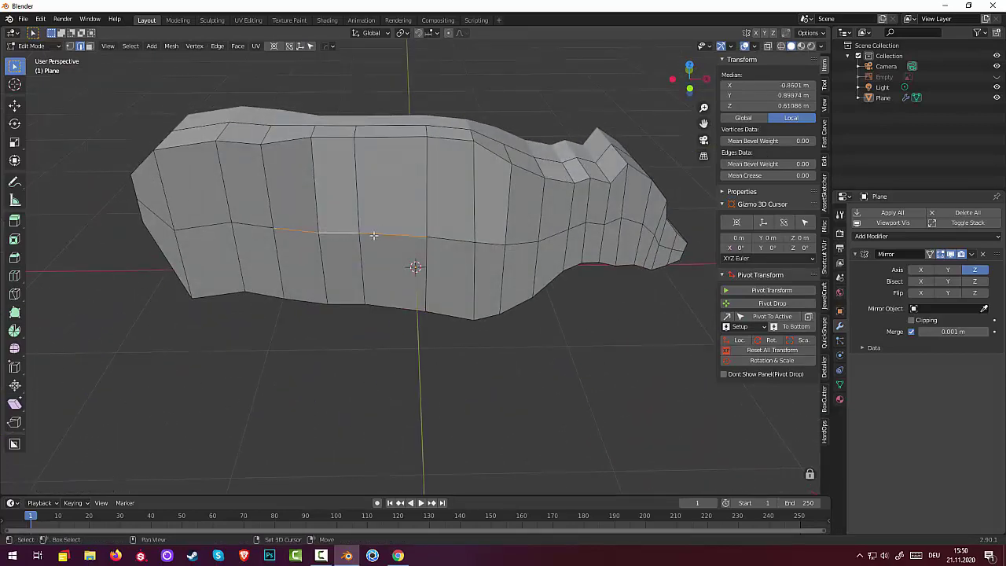
{"action": "left_click", "coordinate": [444, 239], "text": "shift"}
{"action": "middle_click_drag", "start_coordinate": [486, 247], "coordinate": [328, 248]}
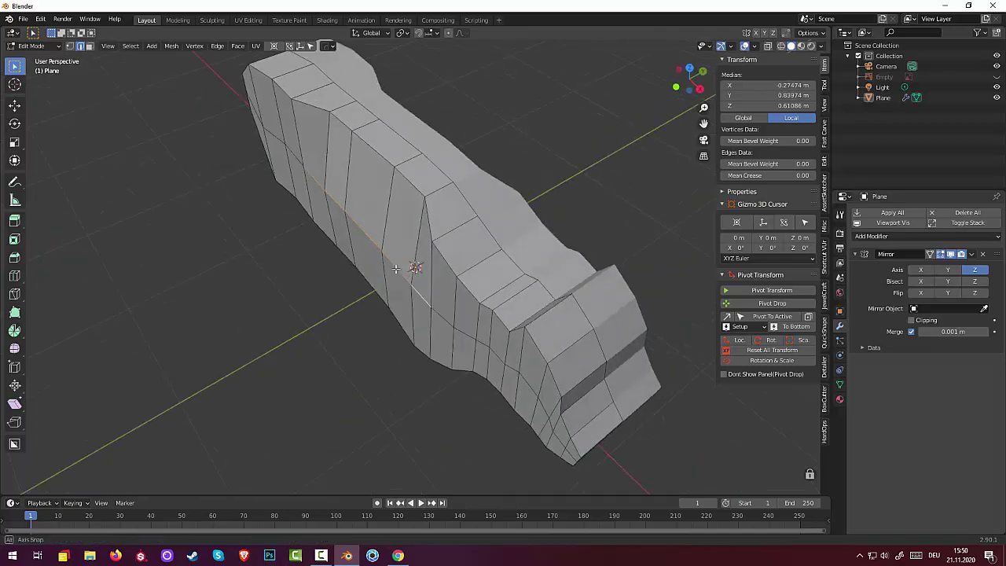
{"action": "key", "text": "g"}
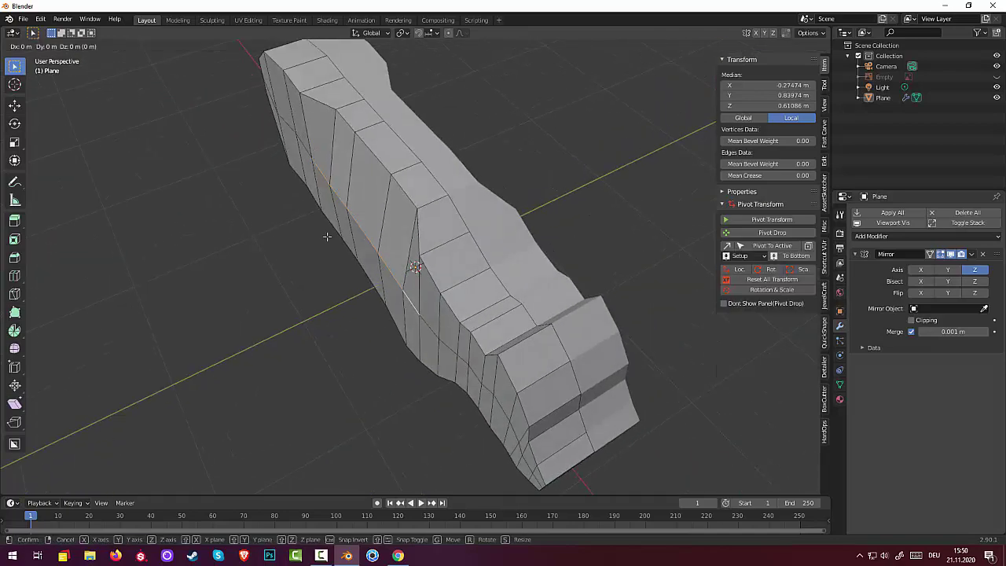
{"action": "key", "text": "y"}
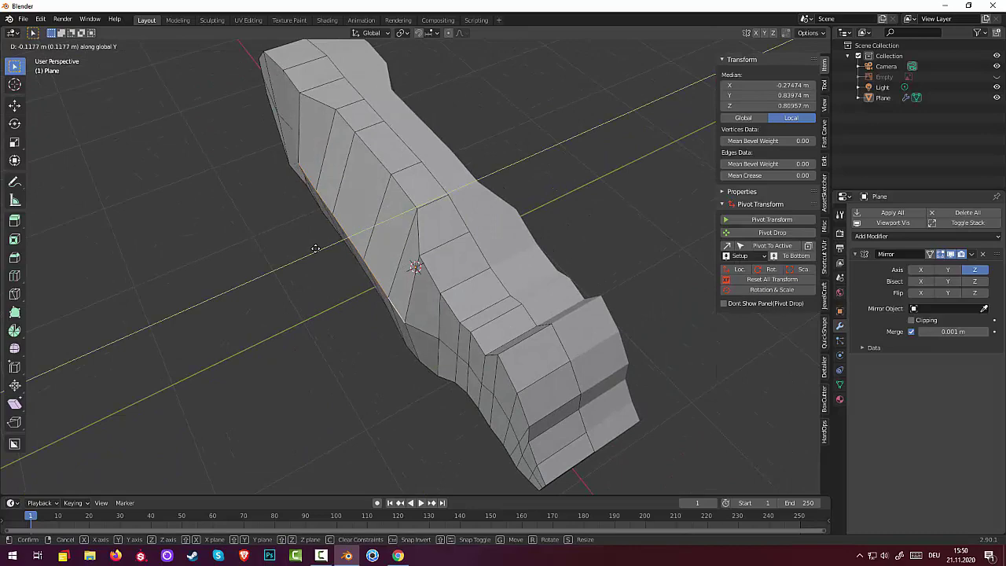
{"action": "left_click", "coordinate": [314, 250]}
{"action": "mouse_move", "coordinate": [314, 249]}
{"action": "middle_mouse_down"}
{"action": "mouse_move", "coordinate": [283, 169]}
{"action": "mouse_move", "coordinate": [254, 184]}
{"action": "mouse_move", "coordinate": [225, 281]}
{"action": "mouse_move", "coordinate": [335, 231]}
{"action": "mouse_move", "coordinate": [360, 198]}
{"action": "mouse_move", "coordinate": [418, 212]}
{"action": "middle_mouse_up"}
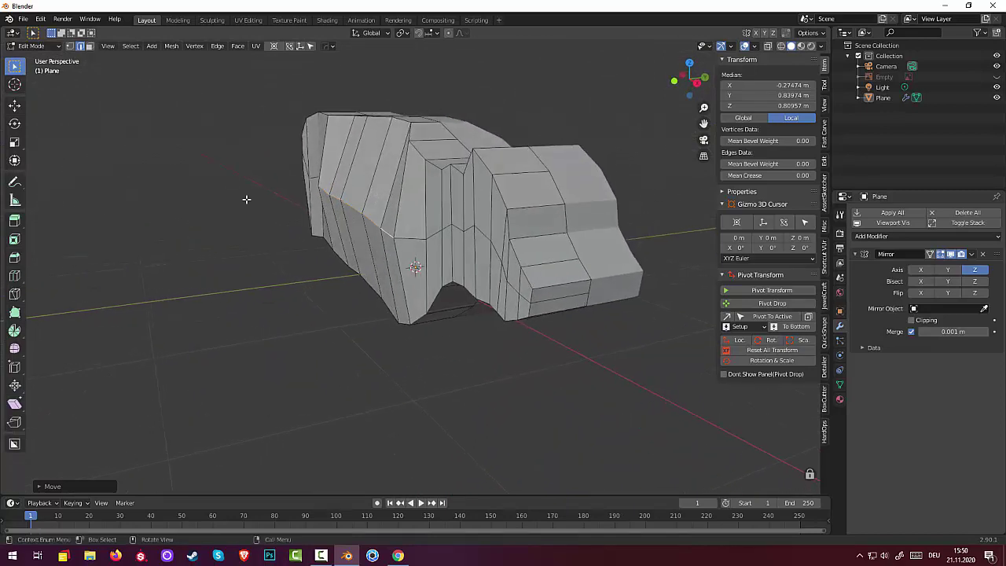
Clear the selection, move a lower front edge about 0.23 m out along Y, then select more bottom edges.
{"action": "left_click", "coordinate": [71, 47]}
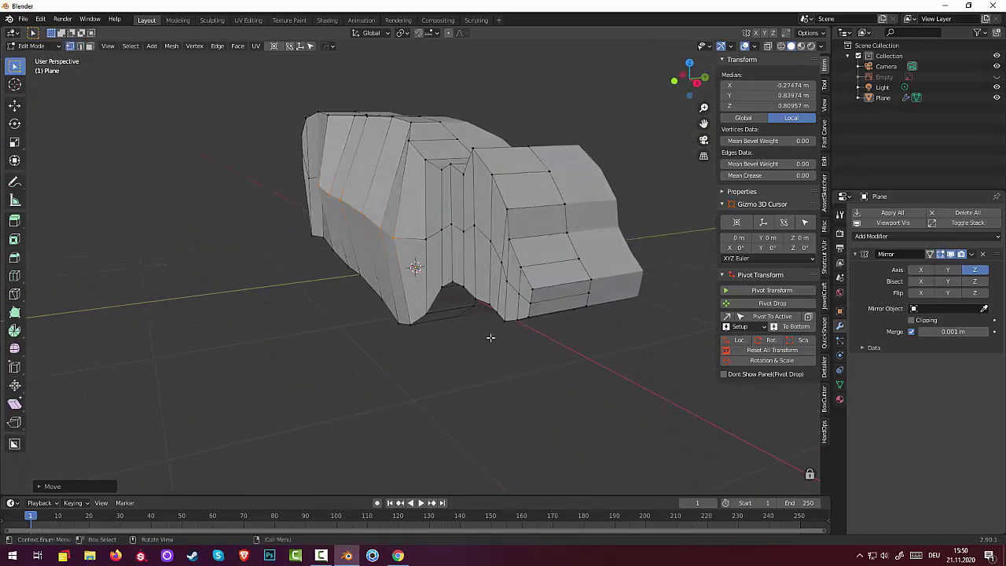
{"action": "key", "text": "alt+a"}
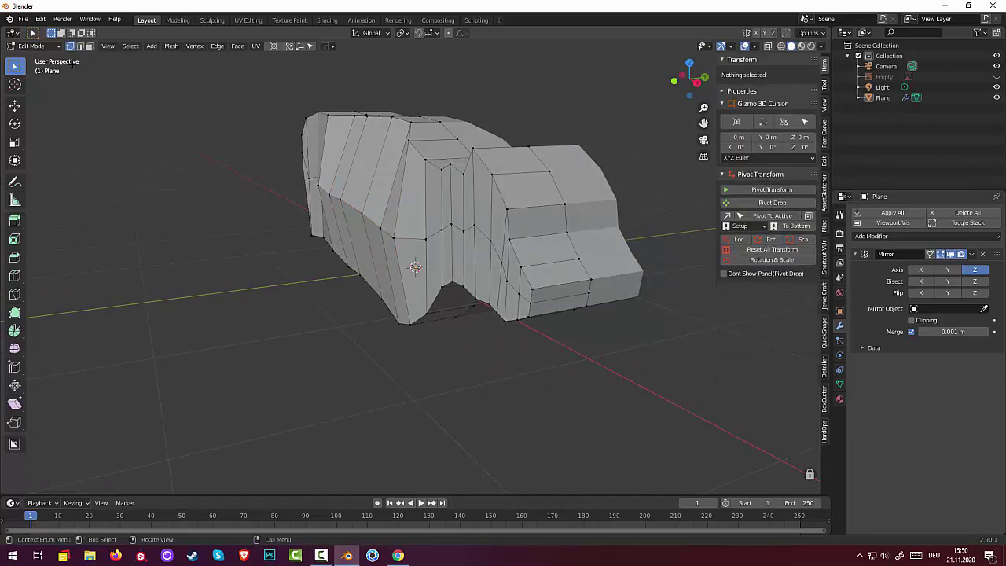
{"action": "left_click", "coordinate": [79, 47]}
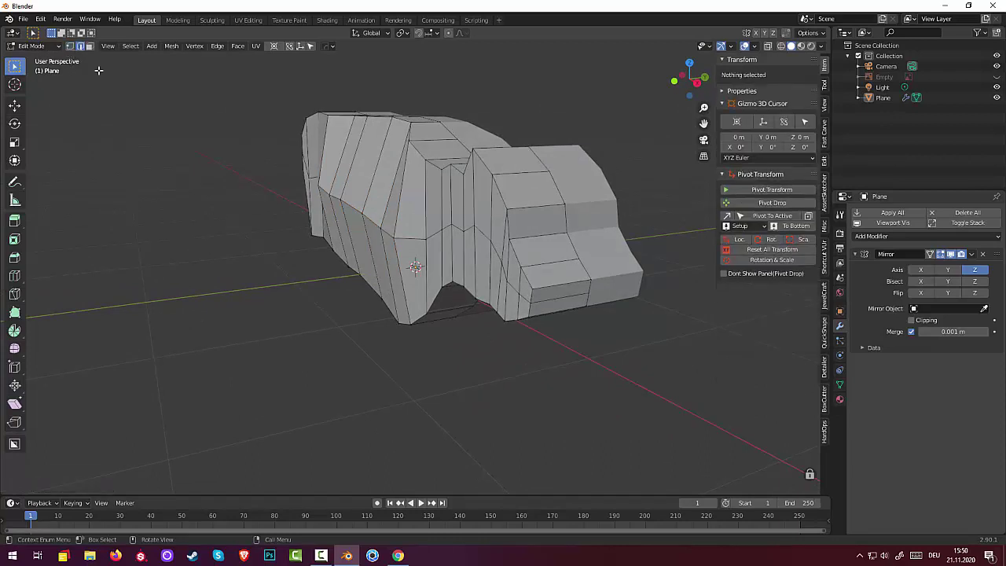
{"action": "left_click", "coordinate": [533, 292]}
{"action": "middle_click_drag", "start_coordinate": [559, 351], "coordinate": [500, 356]}
{"action": "key", "text": "g"}
{"action": "key", "text": "y"}
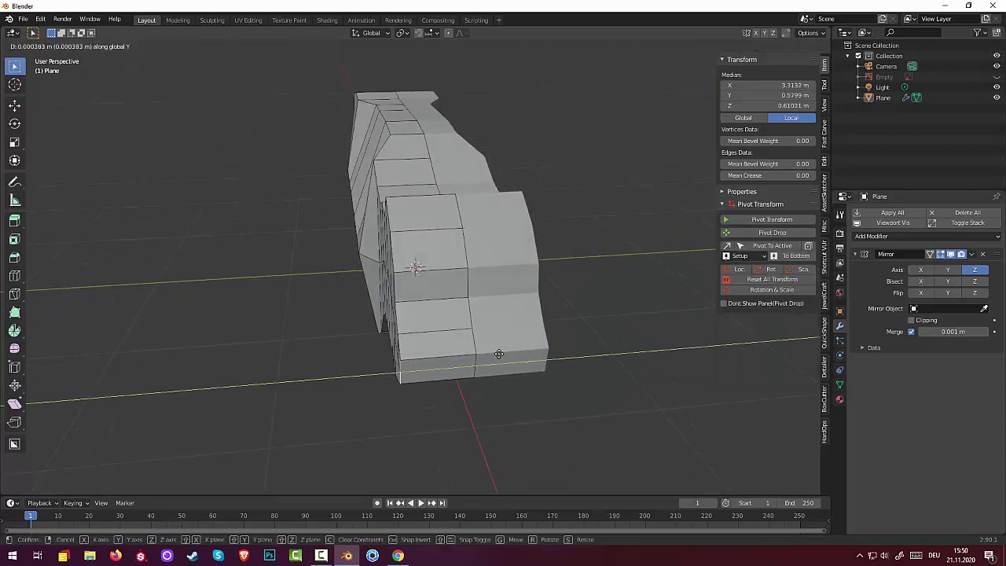
{"action": "left_click", "coordinate": [542, 348]}
{"action": "mouse_move", "coordinate": [508, 346]}
{"action": "middle_mouse_down"}
{"action": "mouse_move", "coordinate": [507, 332]}
{"action": "mouse_move", "coordinate": [491, 340]}
{"action": "mouse_move", "coordinate": [479, 375]}
{"action": "middle_mouse_up"}
{"action": "left_click", "coordinate": [474, 356]}
{"action": "left_click", "coordinate": [478, 356]}
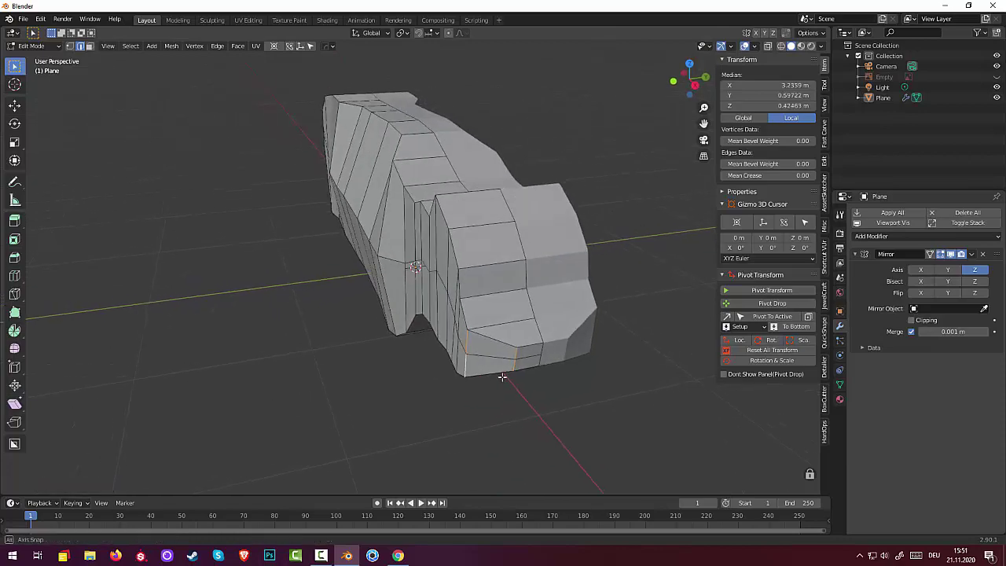
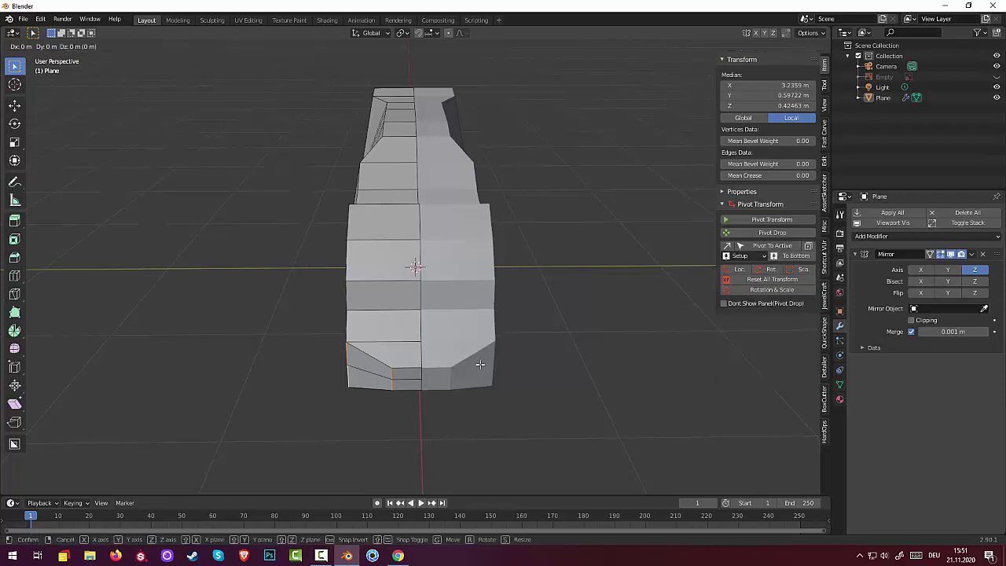
Move two sets of underside vertices along global Y to reshape the lower body.
{"action": "key", "text": "g"}
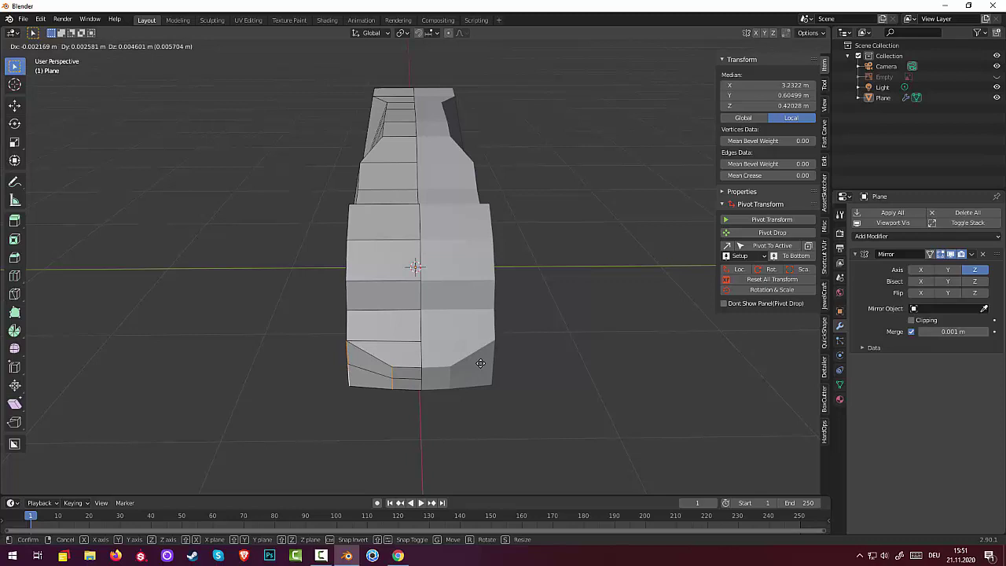
{"action": "key", "text": "y"}
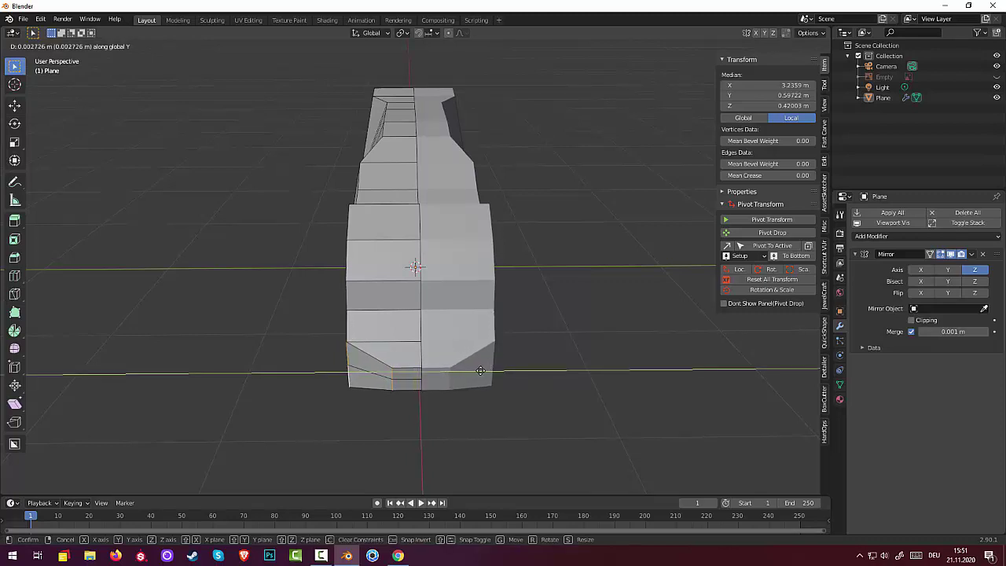
{"action": "left_click", "coordinate": [453, 364]}
{"action": "left_click", "coordinate": [343, 356]}
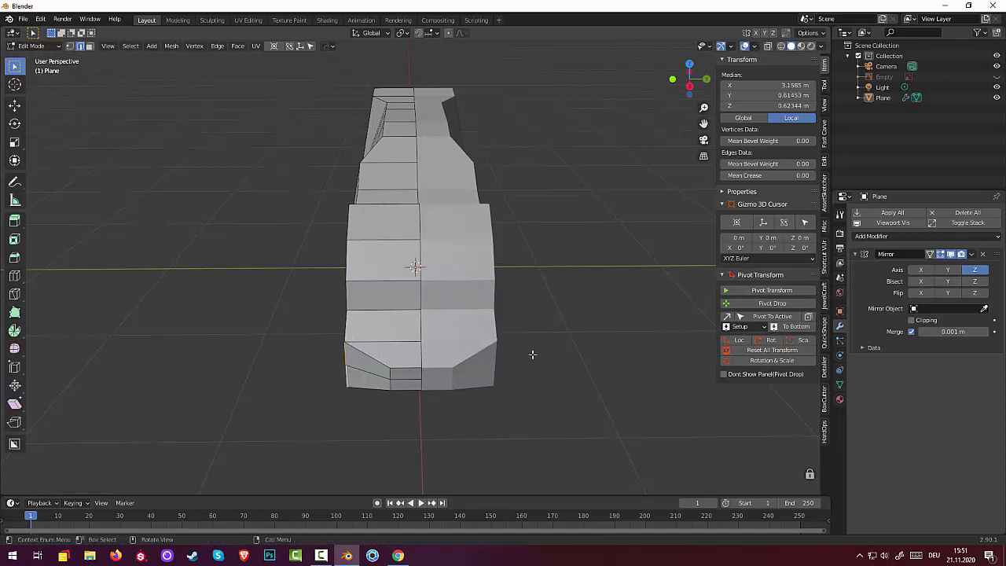
{"action": "key", "text": "g"}
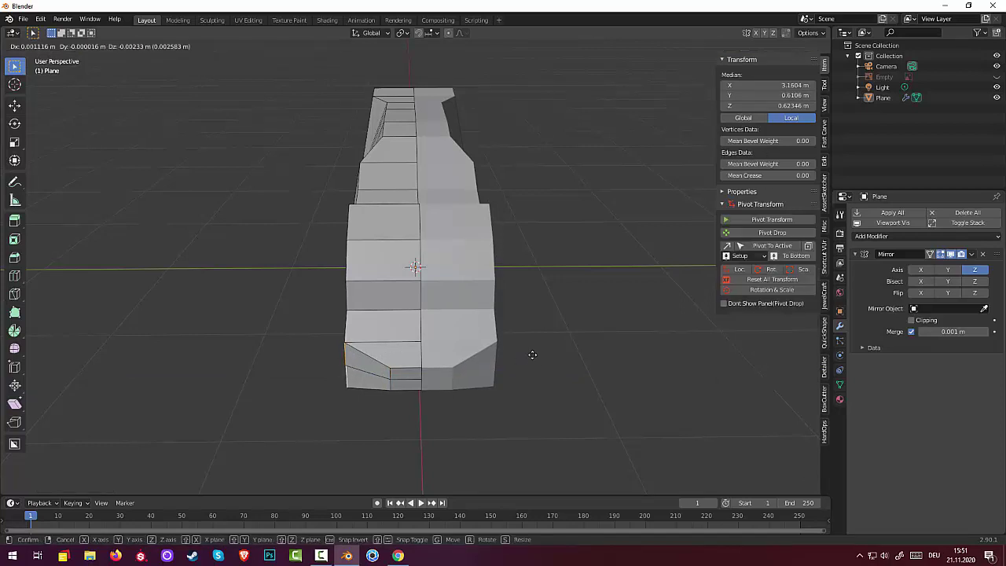
{"action": "key", "text": "y"}
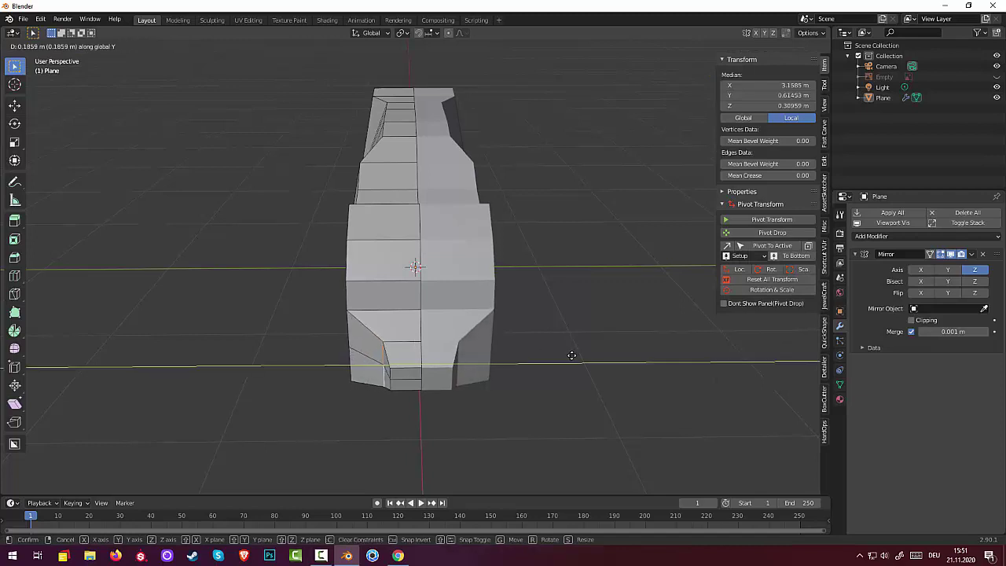
{"action": "left_click", "coordinate": [564, 357]}
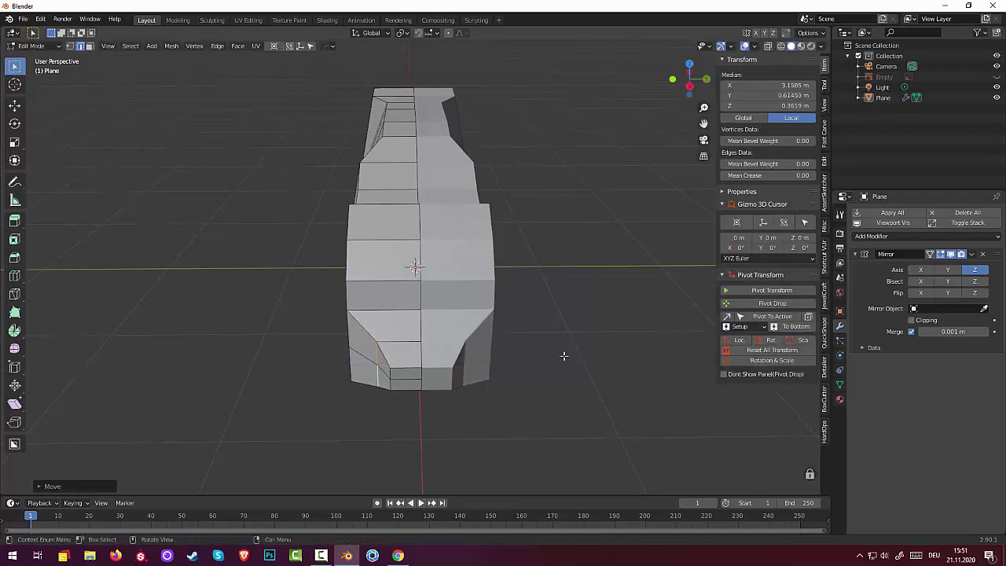
Select the vertical edges on the head's side and shift them along global Y.
{"action": "left_click", "coordinate": [346, 312]}
{"action": "middle_click_drag", "start_coordinate": [347, 314], "coordinate": [398, 317]}
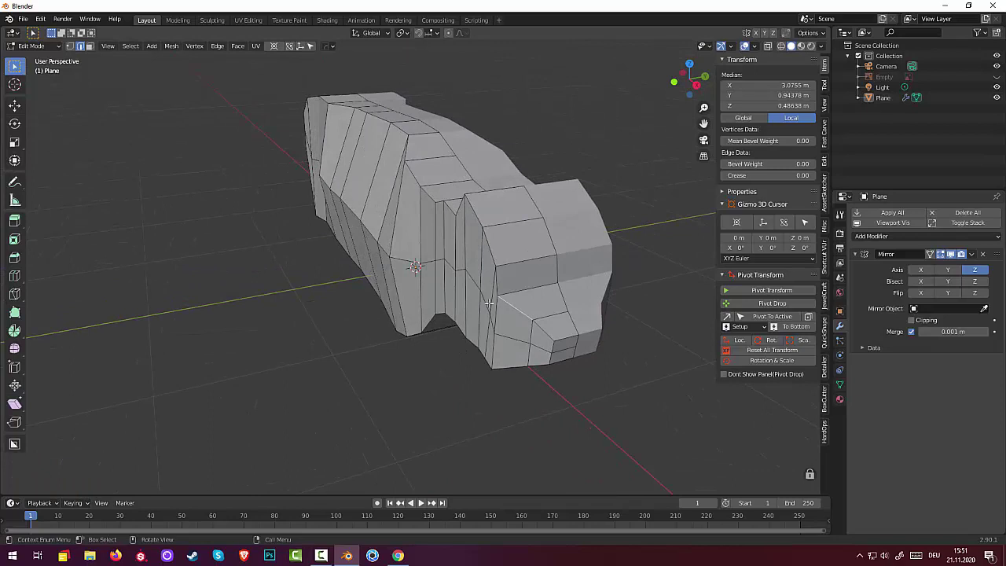
{"action": "left_click", "coordinate": [495, 321]}
{"action": "left_click", "coordinate": [493, 299], "text": "shift"}
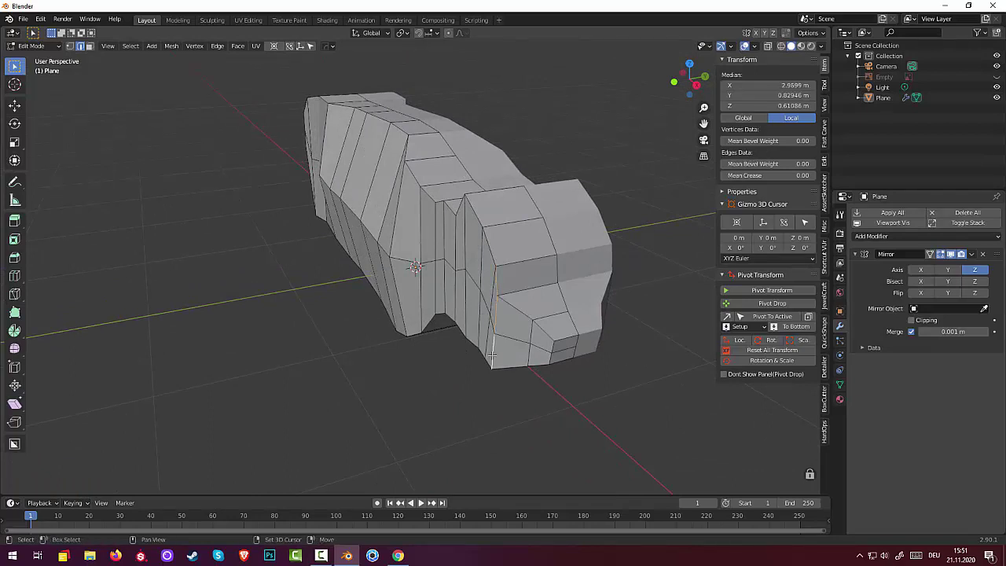
{"action": "mouse_move", "coordinate": [503, 368]}
{"action": "middle_mouse_down"}
{"action": "mouse_move", "coordinate": [487, 367]}
{"action": "mouse_move", "coordinate": [507, 368]}
{"action": "middle_mouse_up"}
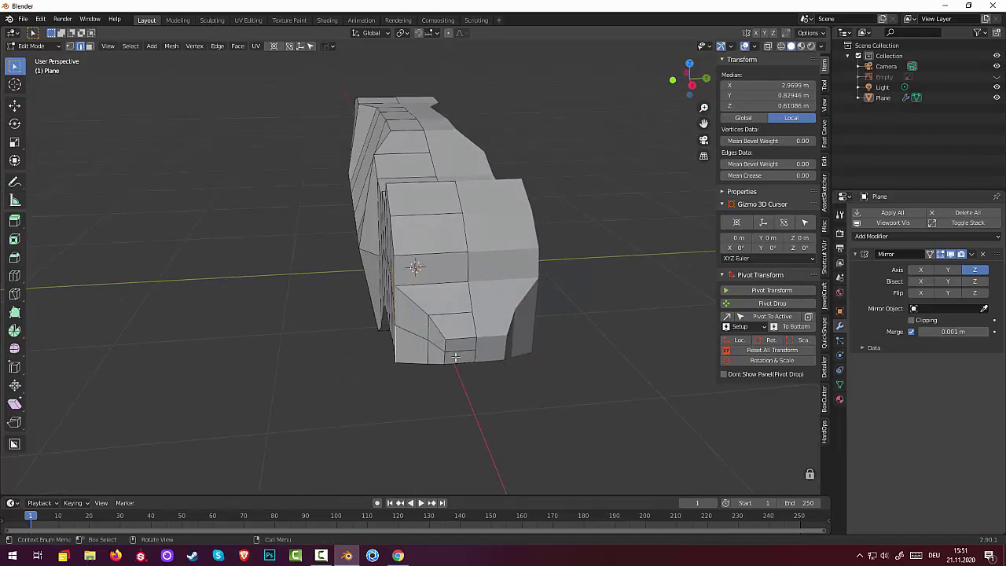
{"action": "key", "text": "g"}
{"action": "key", "text": "y"}
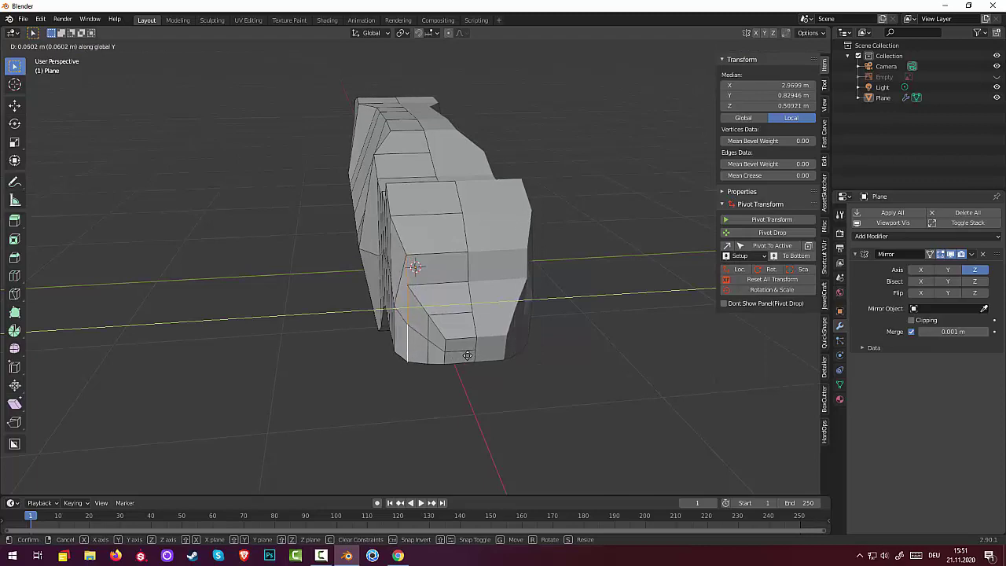
{"action": "left_click", "coordinate": [474, 354]}
Pull edges on the mesh's left side along global Y, then pick an underside element.
{"action": "mouse_move", "coordinate": [475, 354]}
{"action": "middle_mouse_down"}
{"action": "mouse_move", "coordinate": [482, 306]}
{"action": "mouse_move", "coordinate": [516, 364]}
{"action": "mouse_move", "coordinate": [517, 348]}
{"action": "mouse_move", "coordinate": [473, 376]}
{"action": "mouse_move", "coordinate": [395, 355]}
{"action": "middle_mouse_up"}
{"action": "left_click", "coordinate": [386, 323], "text": "shift"}
{"action": "left_click", "coordinate": [382, 307], "text": "shift"}
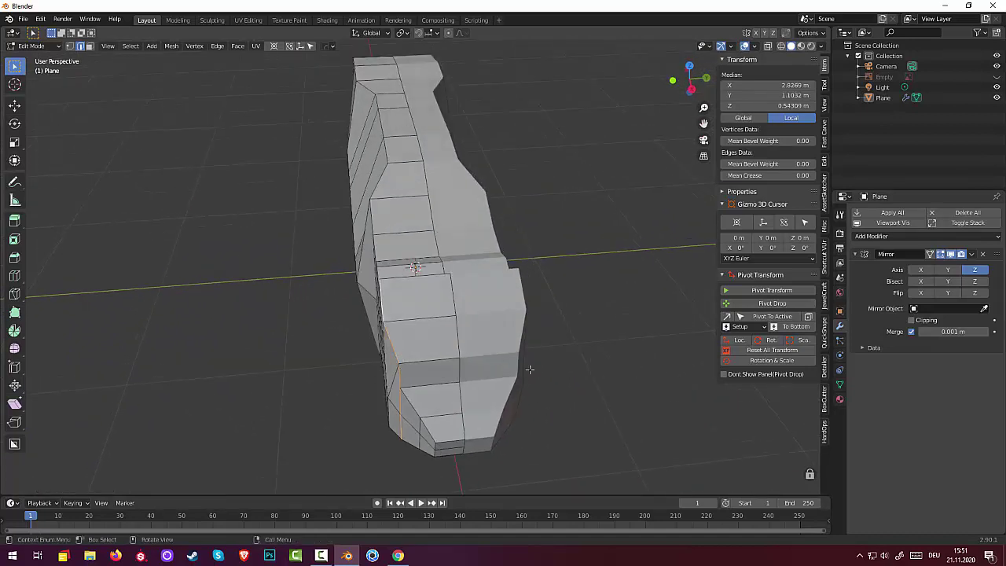
{"action": "key", "text": "g"}
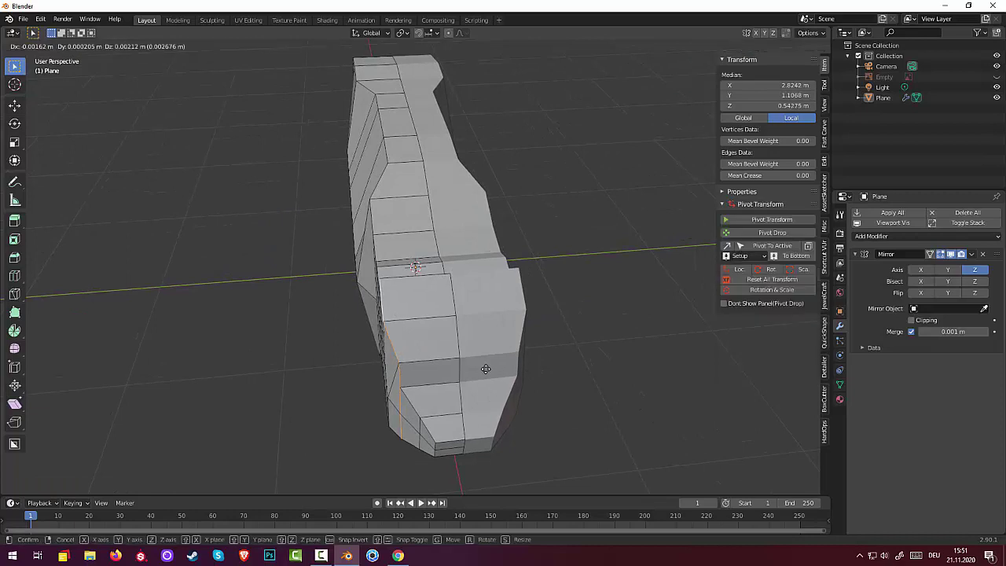
{"action": "key", "text": "y"}
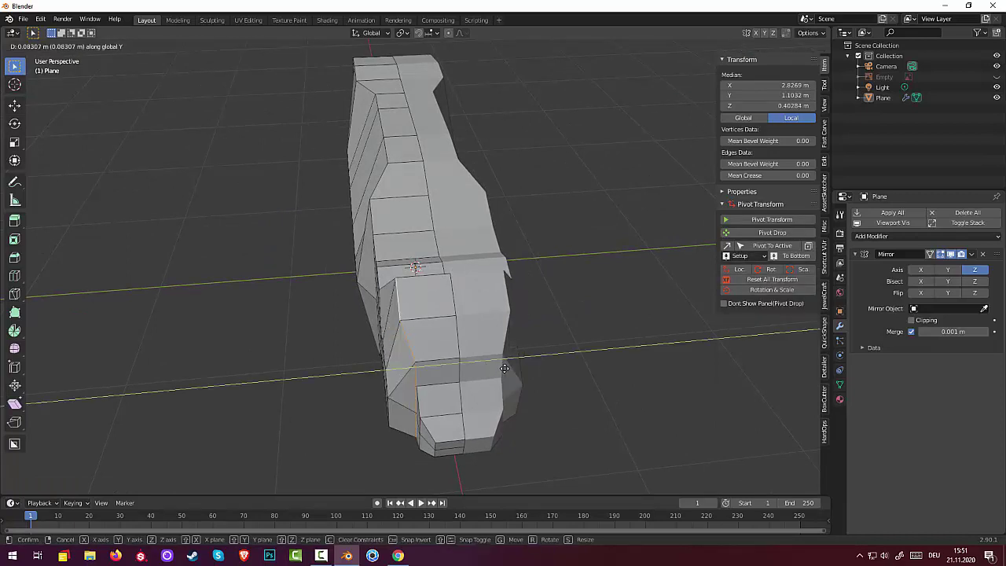
{"action": "left_click", "coordinate": [505, 368]}
{"action": "mouse_move", "coordinate": [505, 369]}
{"action": "middle_mouse_down"}
{"action": "mouse_move", "coordinate": [498, 312]}
{"action": "mouse_move", "coordinate": [509, 291]}
{"action": "mouse_move", "coordinate": [543, 304]}
{"action": "mouse_move", "coordinate": [548, 268]}
{"action": "middle_mouse_up"}
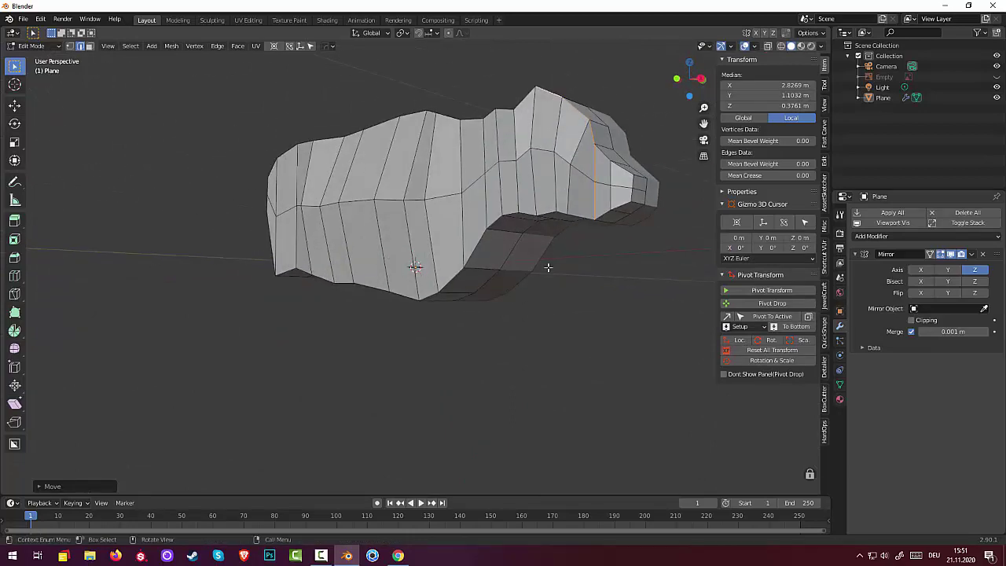
{"action": "left_click", "coordinate": [561, 214]}
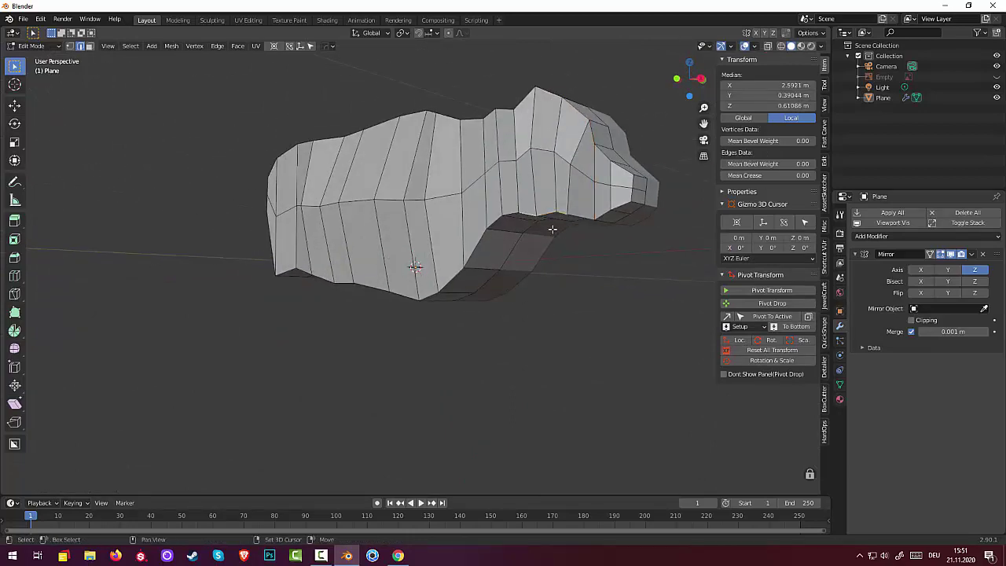
{"action": "mouse_move", "coordinate": [552, 228]}
{"action": "middle_mouse_down"}
{"action": "mouse_move", "coordinate": [482, 235]}
{"action": "mouse_move", "coordinate": [475, 246]}
{"action": "middle_mouse_up"}
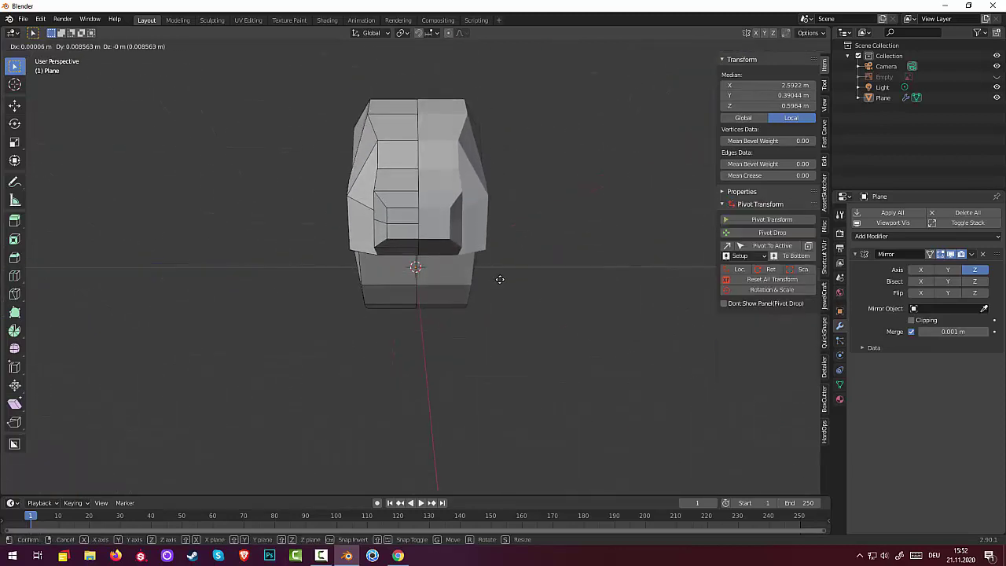
Shift the selected underside element along global Y.
{"action": "key", "text": "g"}
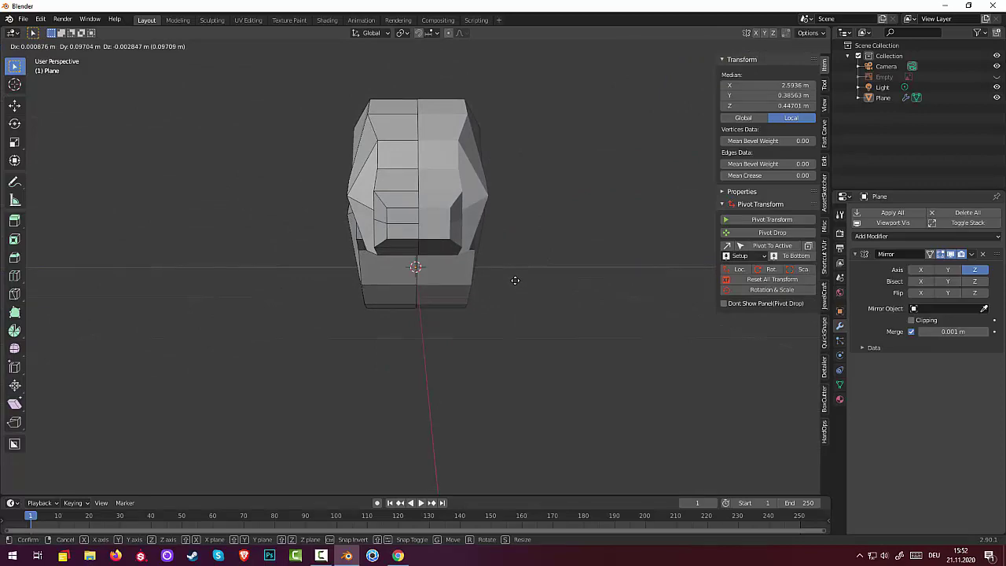
{"action": "key", "text": "y"}
{"action": "left_click", "coordinate": [525, 282]}
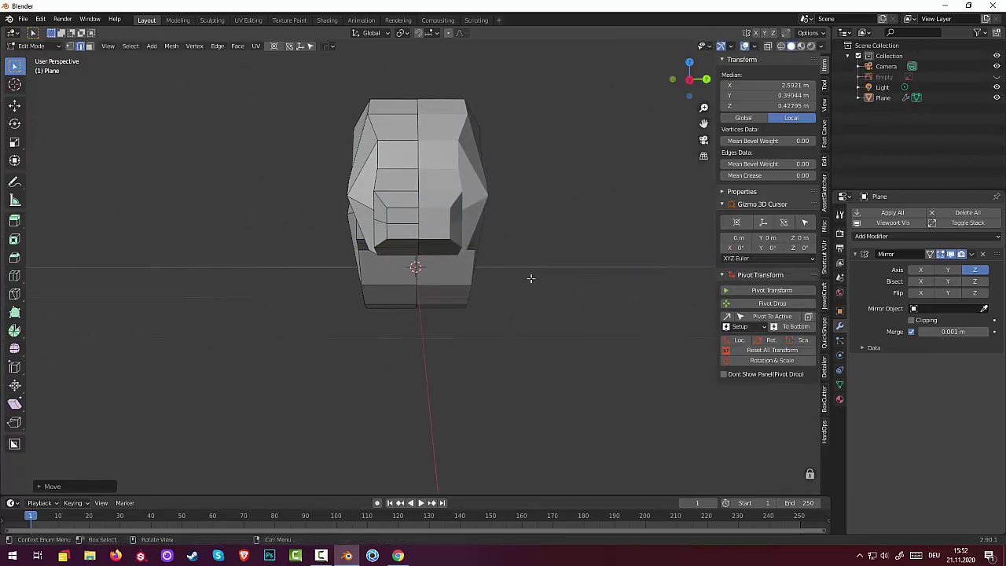
{"action": "mouse_move", "coordinate": [530, 278]}
{"action": "middle_mouse_down"}
{"action": "mouse_move", "coordinate": [574, 275]}
{"action": "mouse_move", "coordinate": [592, 299]}
{"action": "mouse_move", "coordinate": [577, 249]}
{"action": "mouse_move", "coordinate": [535, 252]}
{"action": "mouse_move", "coordinate": [513, 267]}
{"action": "mouse_move", "coordinate": [546, 283]}
{"action": "mouse_move", "coordinate": [566, 278]}
{"action": "mouse_move", "coordinate": [607, 306]}
{"action": "mouse_move", "coordinate": [644, 304]}
{"action": "mouse_move", "coordinate": [571, 311]}
{"action": "mouse_move", "coordinate": [486, 348]}
{"action": "mouse_move", "coordinate": [411, 342]}
{"action": "mouse_move", "coordinate": [408, 328]}
{"action": "mouse_move", "coordinate": [421, 294]}
{"action": "mouse_move", "coordinate": [530, 301]}
{"action": "mouse_move", "coordinate": [520, 312]}
{"action": "middle_mouse_up"}
{"action": "scroll", "coordinate": [606, 308], "scroll_direction": "down", "scroll_amount": 3}
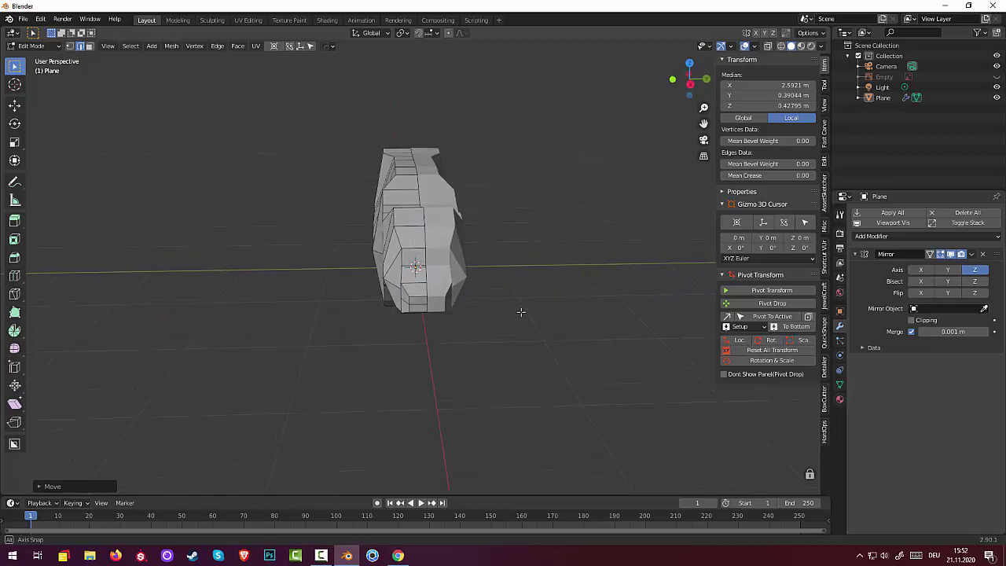
In vertex select mode, move a head vertex along global Y.
{"action": "left_click", "coordinate": [391, 286]}
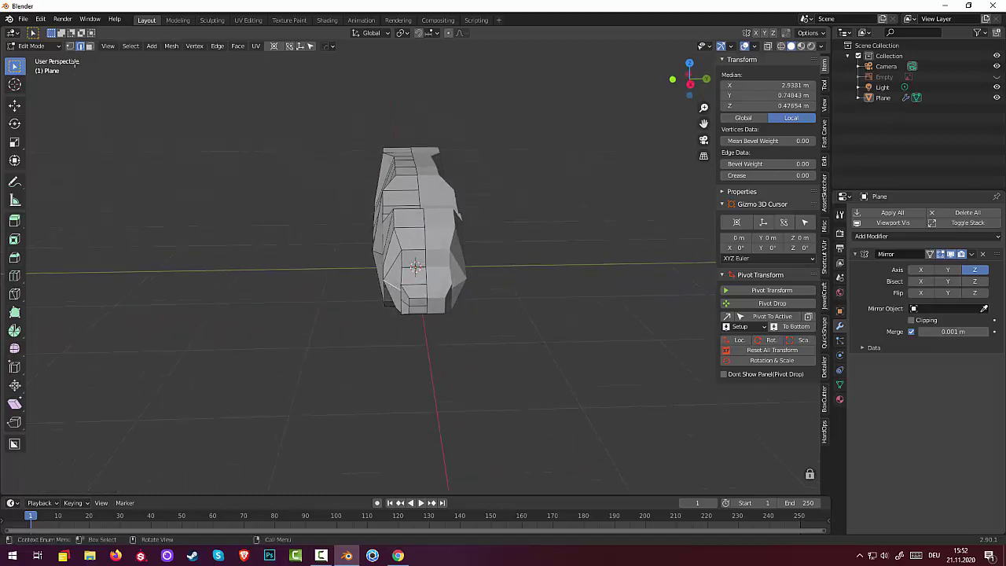
{"action": "left_click", "coordinate": [69, 46]}
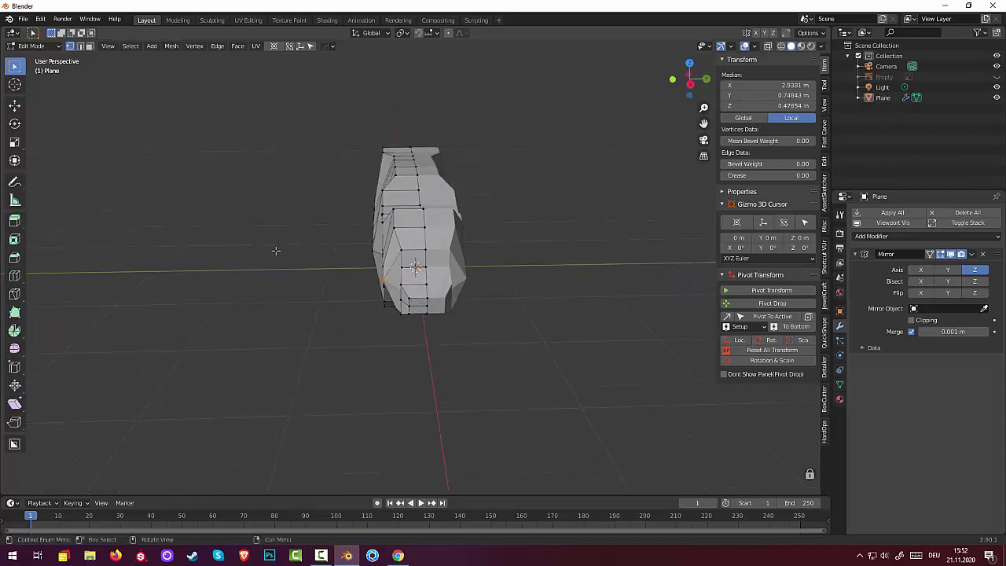
{"action": "left_click", "coordinate": [383, 279]}
{"action": "mouse_move", "coordinate": [564, 333]}
{"action": "middle_mouse_down"}
{"action": "mouse_move", "coordinate": [558, 310]}
{"action": "mouse_move", "coordinate": [512, 302]}
{"action": "middle_mouse_up"}
{"action": "key", "text": "g"}
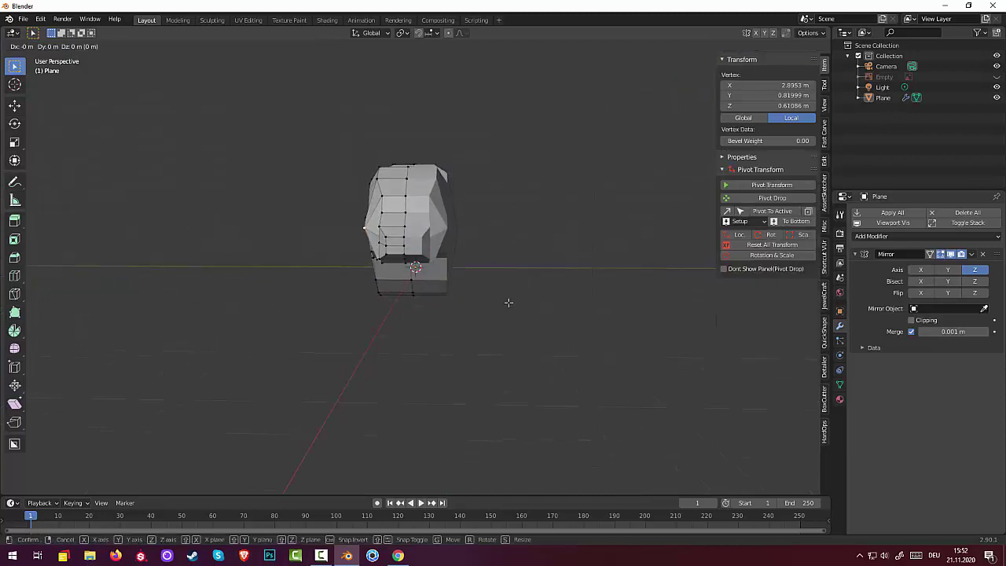
{"action": "key", "text": "y"}
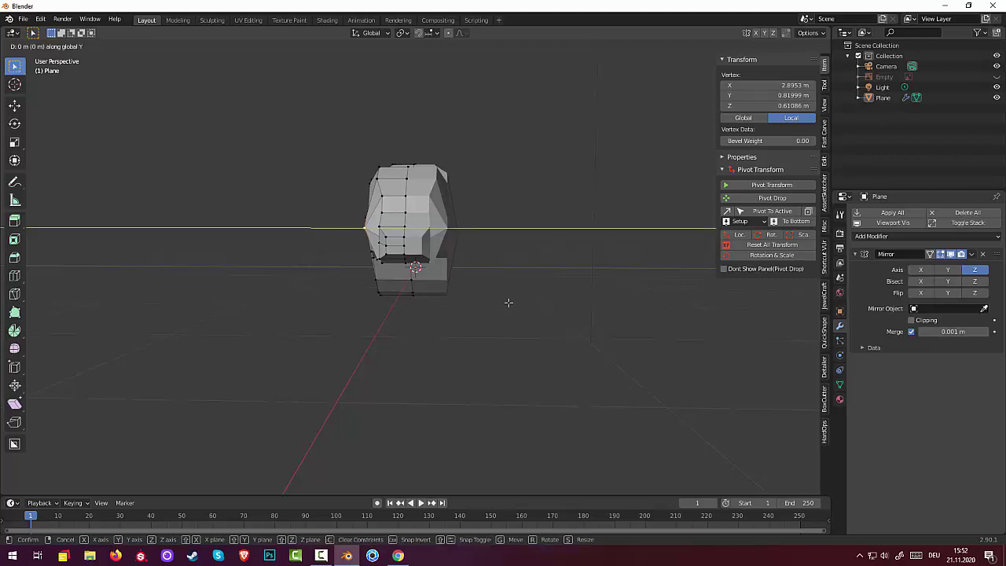
{"action": "left_click", "coordinate": [519, 302]}
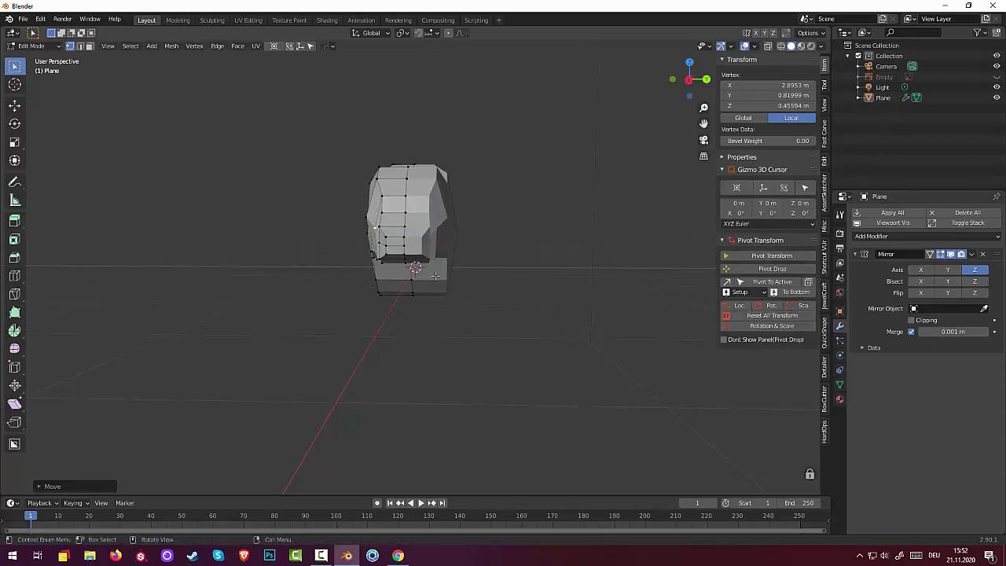
Move another head vertex along Y and delete a stray vertex.
{"action": "left_click", "coordinate": [366, 217]}
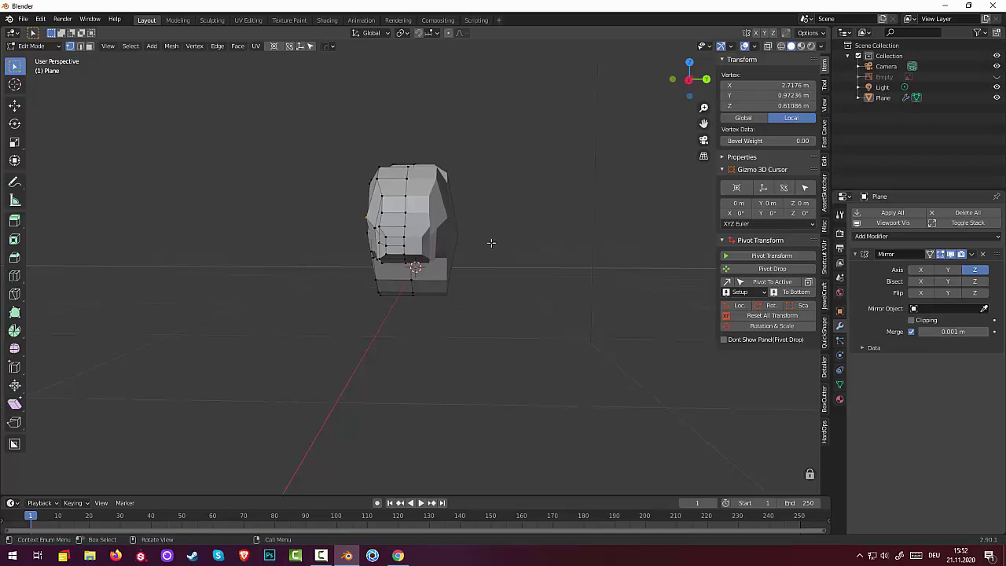
{"action": "key", "text": "g"}
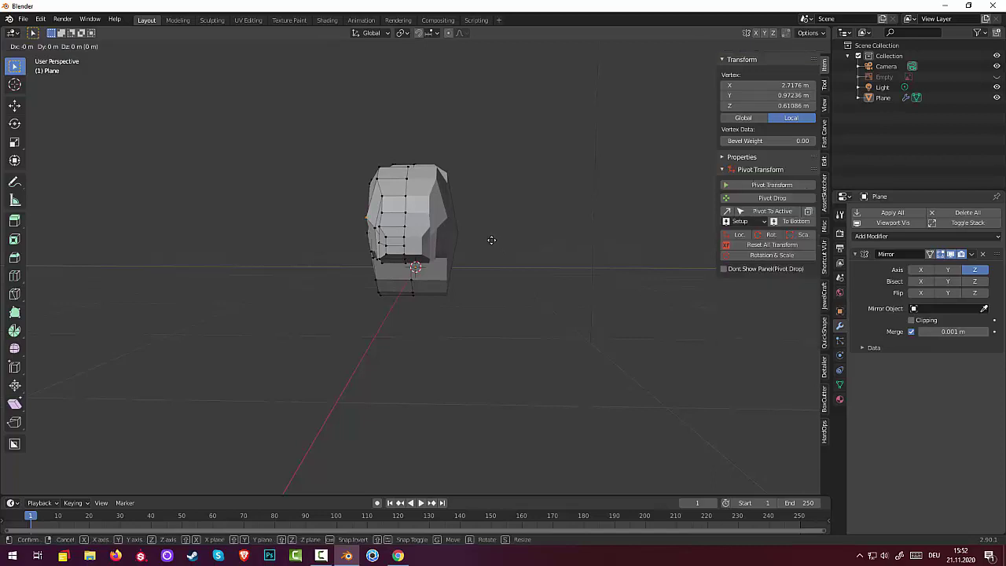
{"action": "key", "text": "y"}
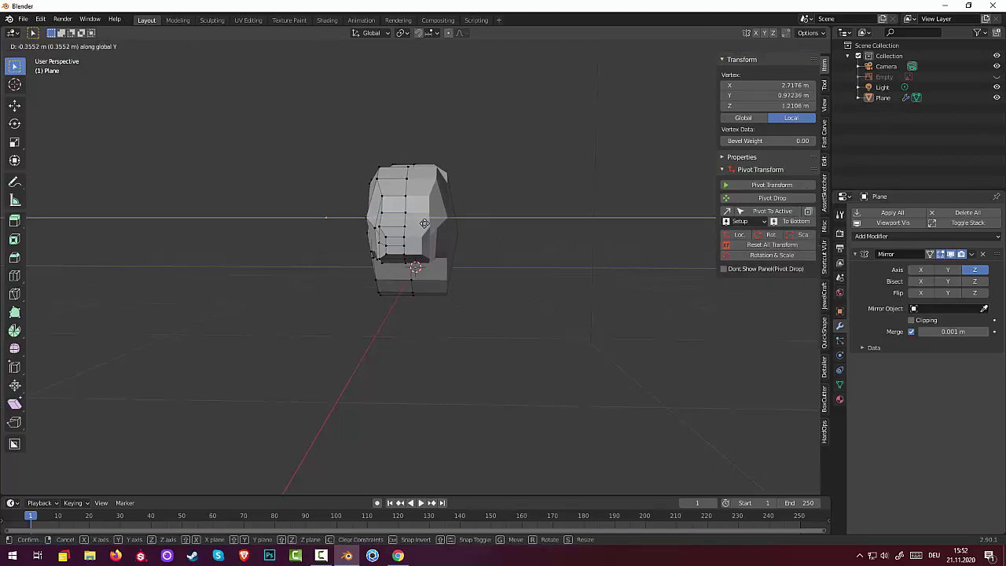
{"action": "left_click", "coordinate": [290, 225]}
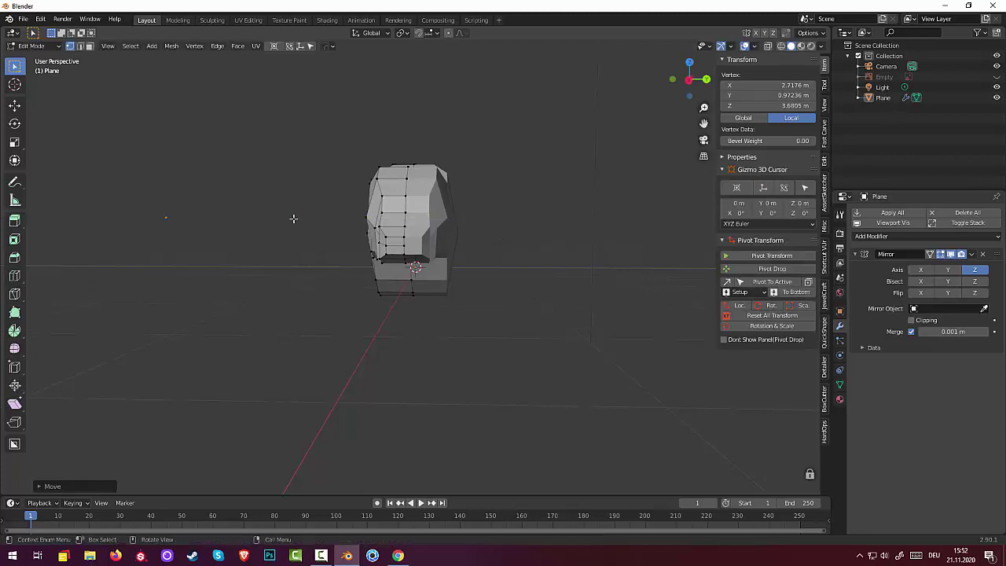
{"action": "key", "text": "x"}
{"action": "left_click", "coordinate": [294, 217]}
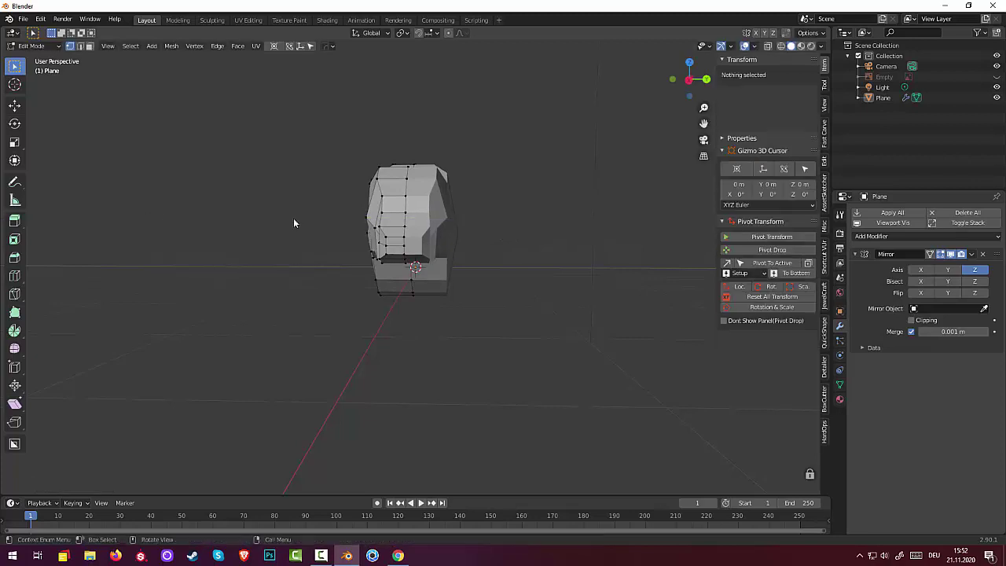
Pull the vertex on the head's left edge inward.
{"action": "left_click", "coordinate": [366, 218]}
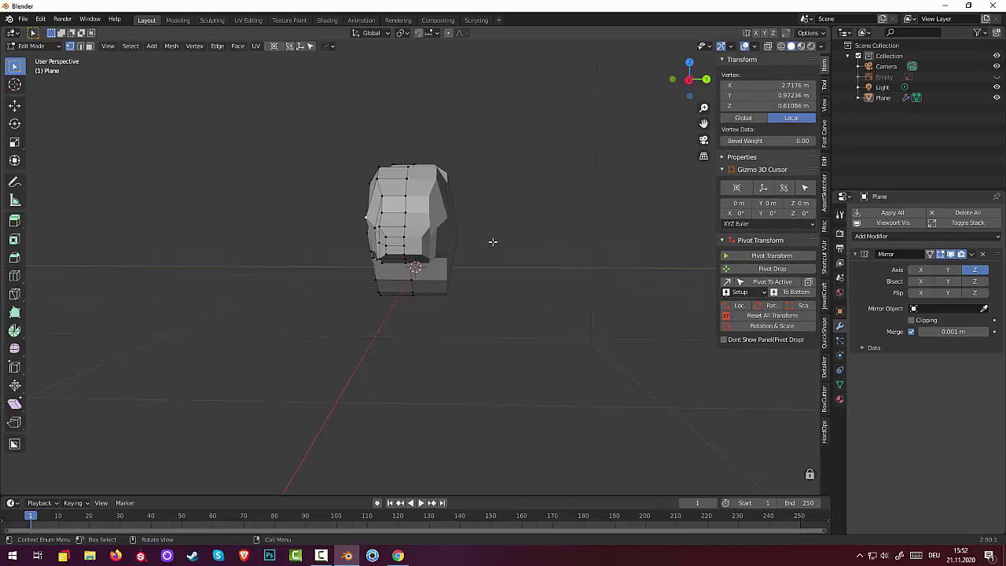
{"action": "key", "text": "g"}
{"action": "key", "text": "z"}
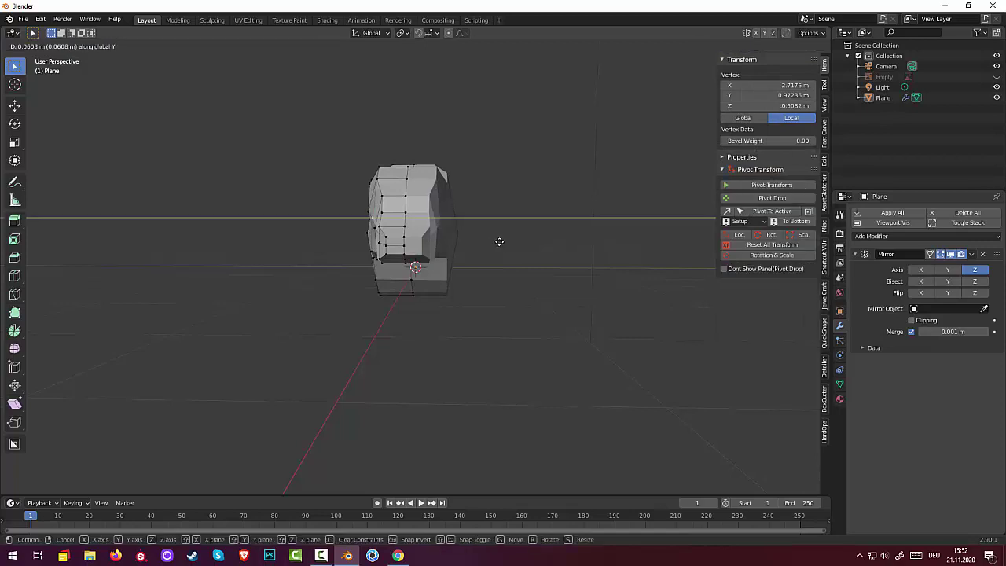
{"action": "left_click", "coordinate": [496, 244]}
{"action": "mouse_move", "coordinate": [495, 244]}
{"action": "middle_mouse_down"}
{"action": "mouse_move", "coordinate": [595, 210]}
{"action": "mouse_move", "coordinate": [438, 251]}
{"action": "middle_mouse_up"}
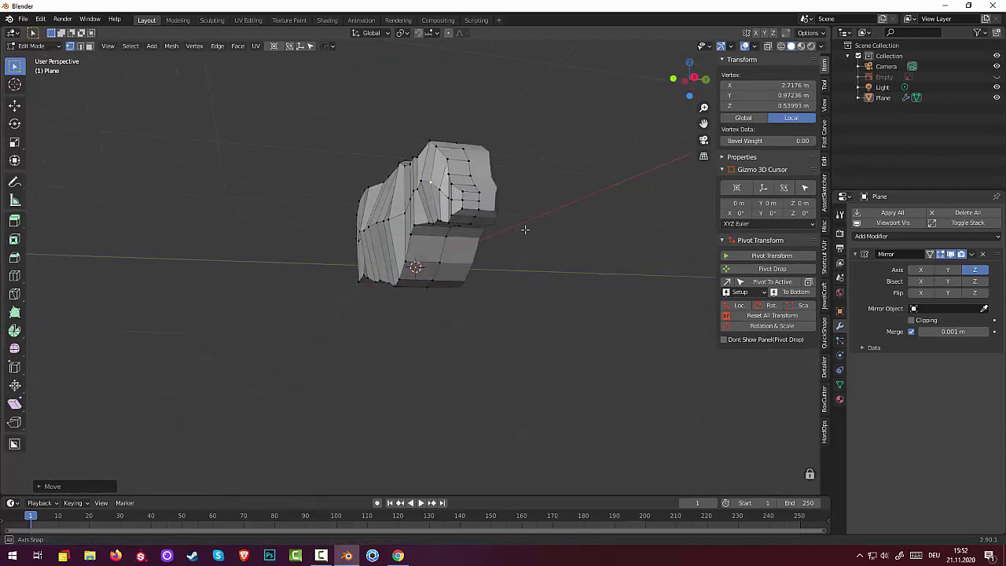
{"action": "middle_click_drag", "start_coordinate": [494, 204], "coordinate": [438, 231]}
Pull another head-side vertex inward along global Y.
{"action": "left_click", "coordinate": [418, 232]}
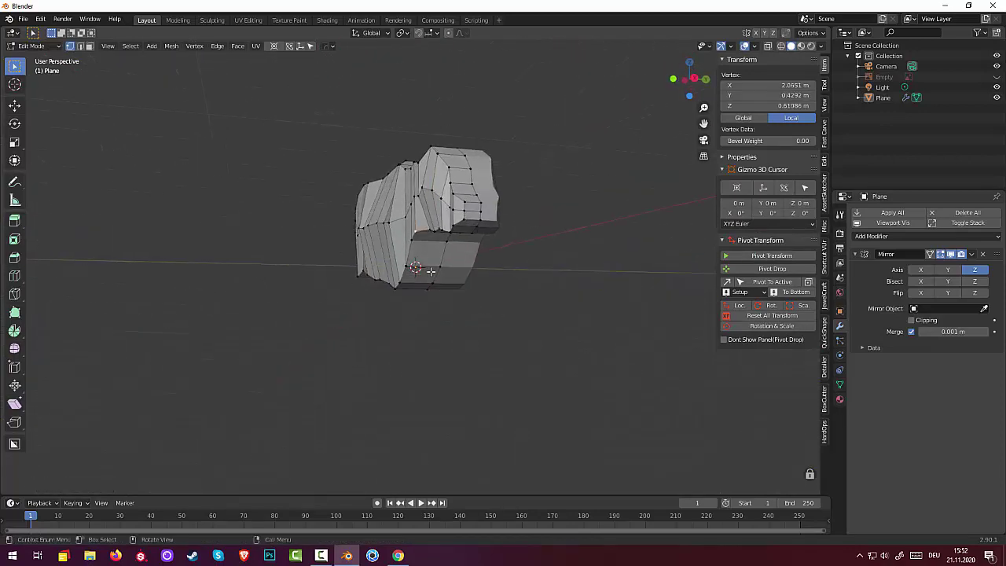
{"action": "middle_click_drag", "start_coordinate": [452, 276], "coordinate": [424, 261]}
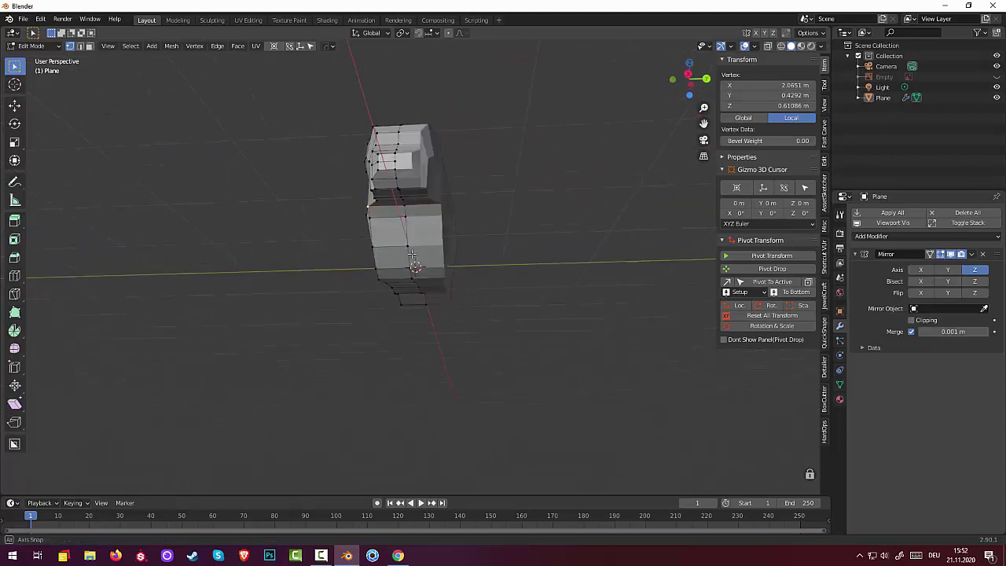
{"action": "key", "text": "g"}
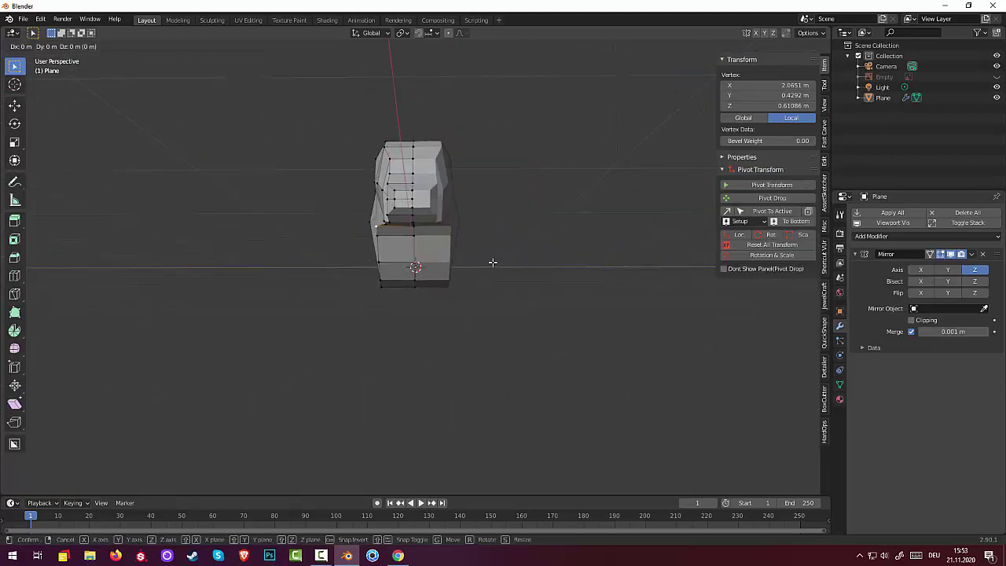
{"action": "key", "text": "y"}
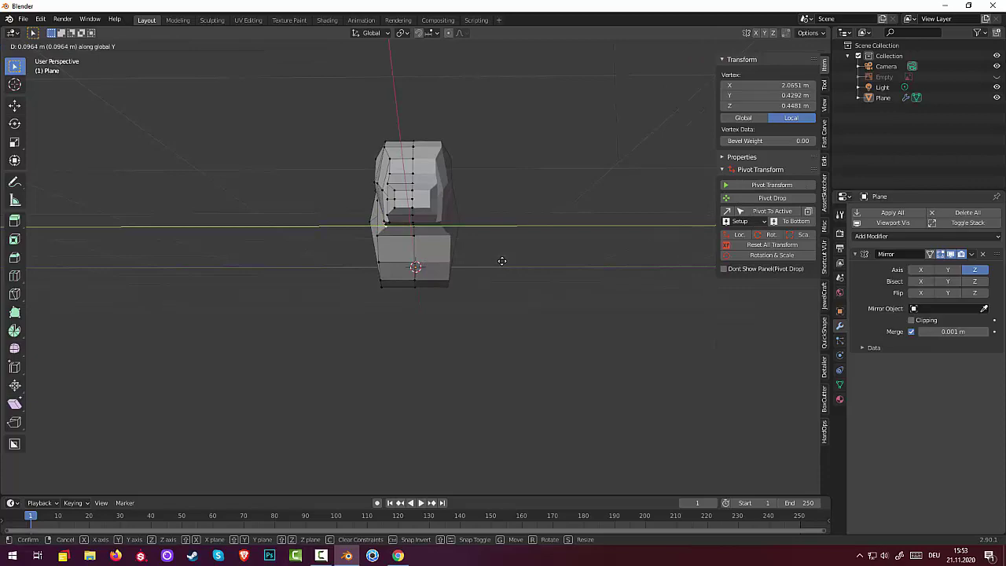
{"action": "left_click", "coordinate": [502, 261]}
{"action": "mouse_move", "coordinate": [498, 262]}
{"action": "middle_mouse_down"}
{"action": "mouse_move", "coordinate": [559, 315]}
{"action": "mouse_move", "coordinate": [521, 353]}
{"action": "mouse_move", "coordinate": [504, 281]}
{"action": "mouse_move", "coordinate": [382, 271]}
{"action": "mouse_move", "coordinate": [433, 307]}
{"action": "mouse_move", "coordinate": [385, 298]}
{"action": "middle_mouse_up"}
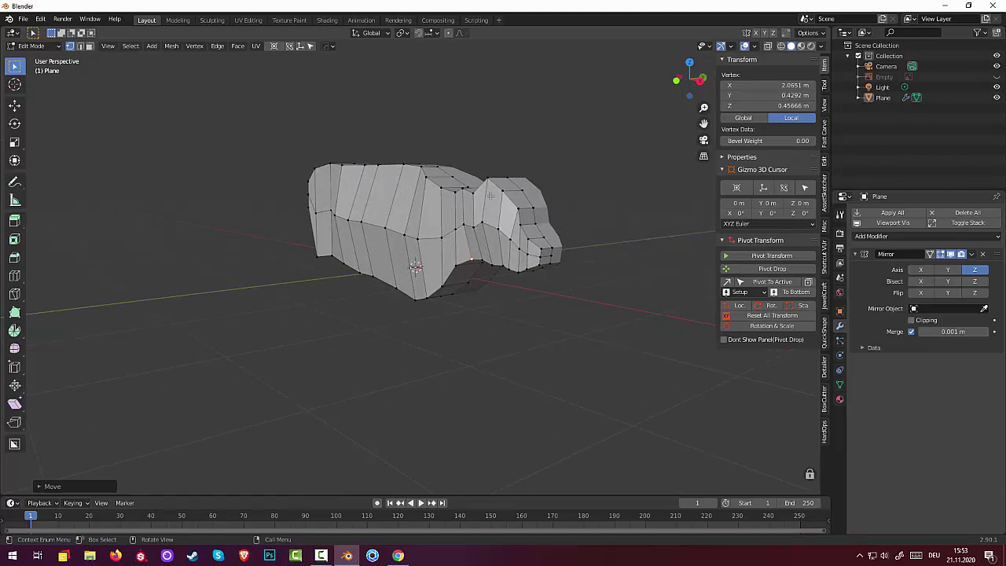
Unhide the cow silhouette reference image and check the object's visibility and viewport display panels.
{"action": "mouse_move", "coordinate": [490, 195]}
{"action": "middle_mouse_down"}
{"action": "mouse_move", "coordinate": [474, 274]}
{"action": "mouse_move", "coordinate": [366, 274]}
{"action": "mouse_move", "coordinate": [304, 261]}
{"action": "mouse_move", "coordinate": [225, 333]}
{"action": "mouse_move", "coordinate": [388, 323]}
{"action": "mouse_move", "coordinate": [483, 231]}
{"action": "mouse_move", "coordinate": [484, 253]}
{"action": "mouse_move", "coordinate": [582, 233]}
{"action": "mouse_move", "coordinate": [540, 236]}
{"action": "middle_mouse_up"}
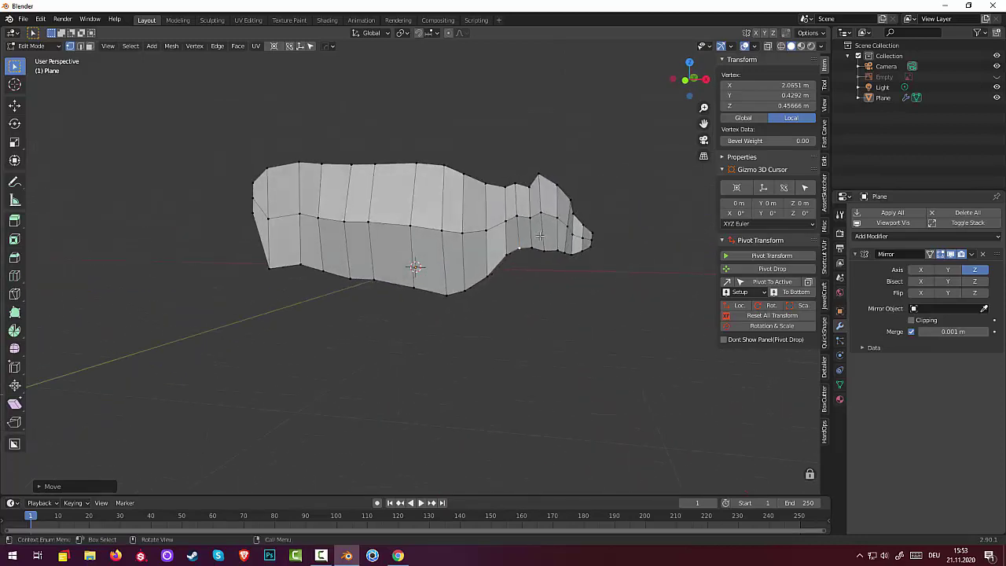
{"action": "left_click", "coordinate": [997, 77]}
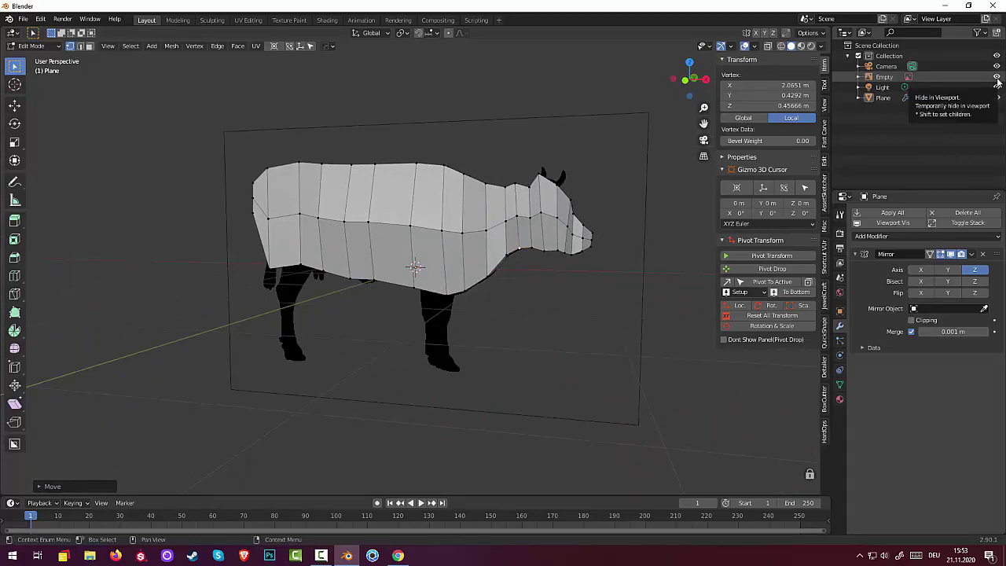
{"action": "mouse_move", "coordinate": [642, 270]}
{"action": "middle_mouse_down"}
{"action": "mouse_move", "coordinate": [680, 257]}
{"action": "mouse_move", "coordinate": [629, 294]}
{"action": "mouse_move", "coordinate": [663, 339]}
{"action": "mouse_move", "coordinate": [671, 254]}
{"action": "mouse_move", "coordinate": [650, 267]}
{"action": "middle_mouse_up"}
{"action": "left_click", "coordinate": [841, 311]}
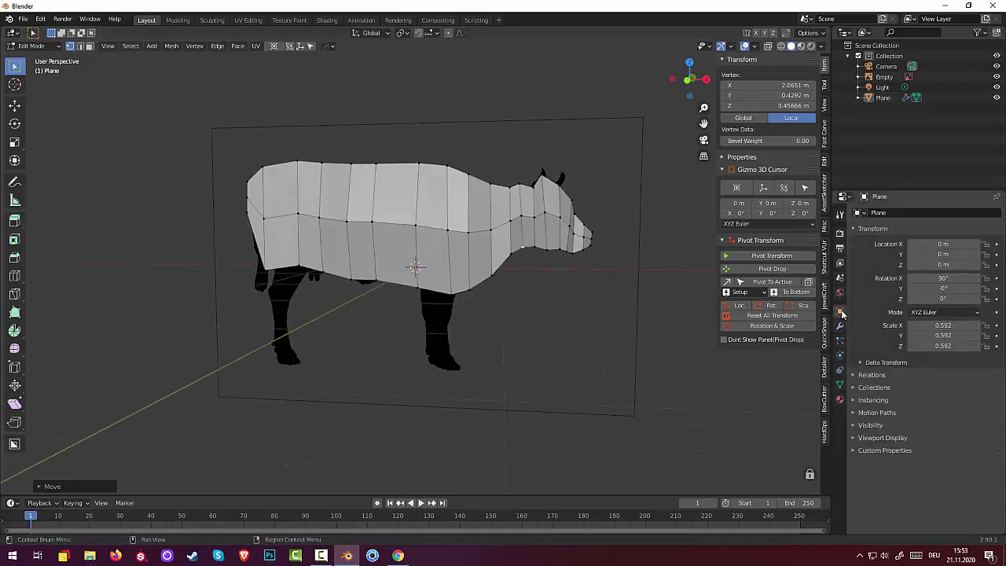
{"action": "left_click", "coordinate": [873, 429]}
{"action": "left_click", "coordinate": [873, 430]}
{"action": "left_click", "coordinate": [873, 438]}
{"action": "left_click", "coordinate": [873, 438]}
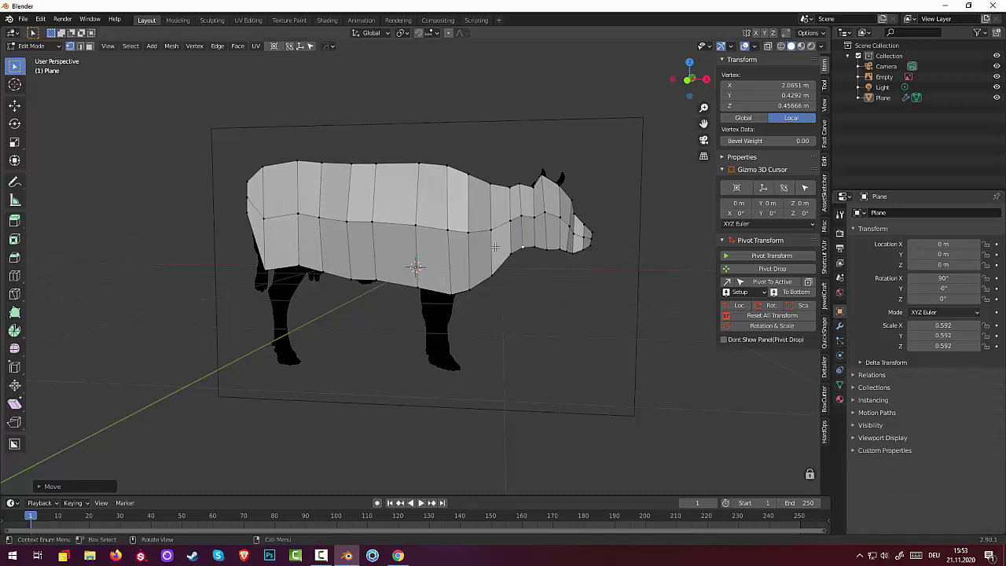
Deselect everything, inspect the cow in see-through wireframe, then return to solid shading.
{"action": "left_click", "coordinate": [515, 298]}
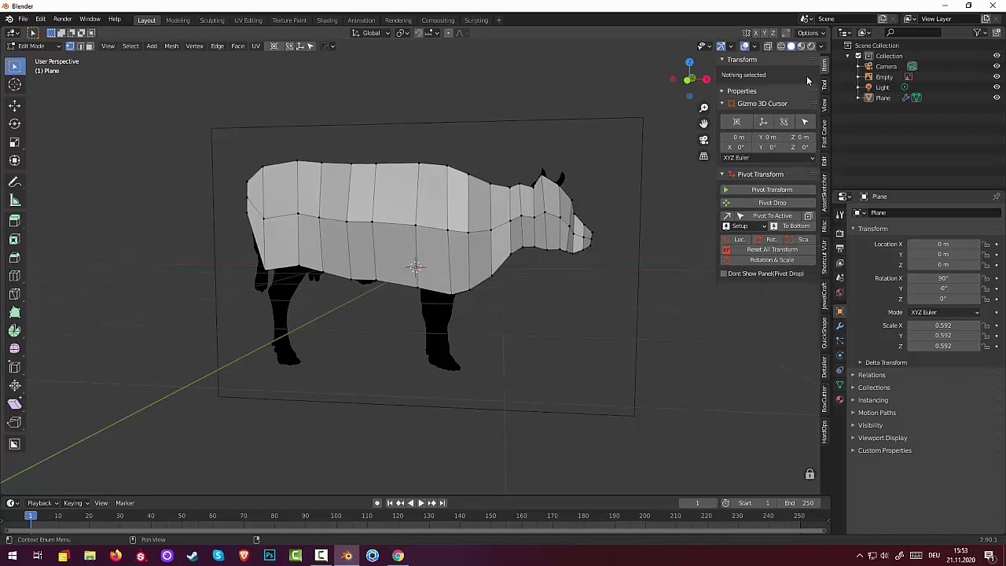
{"action": "left_click", "coordinate": [782, 47]}
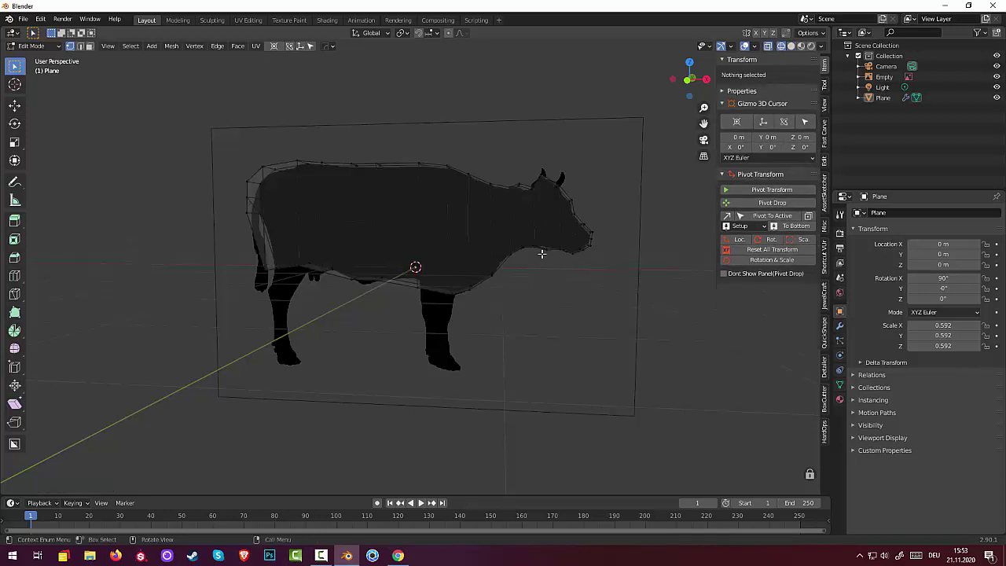
{"action": "mouse_move", "coordinate": [542, 254]}
{"action": "middle_mouse_down"}
{"action": "mouse_move", "coordinate": [550, 312]}
{"action": "mouse_move", "coordinate": [546, 260]}
{"action": "mouse_move", "coordinate": [527, 260]}
{"action": "mouse_move", "coordinate": [434, 319]}
{"action": "middle_mouse_up"}
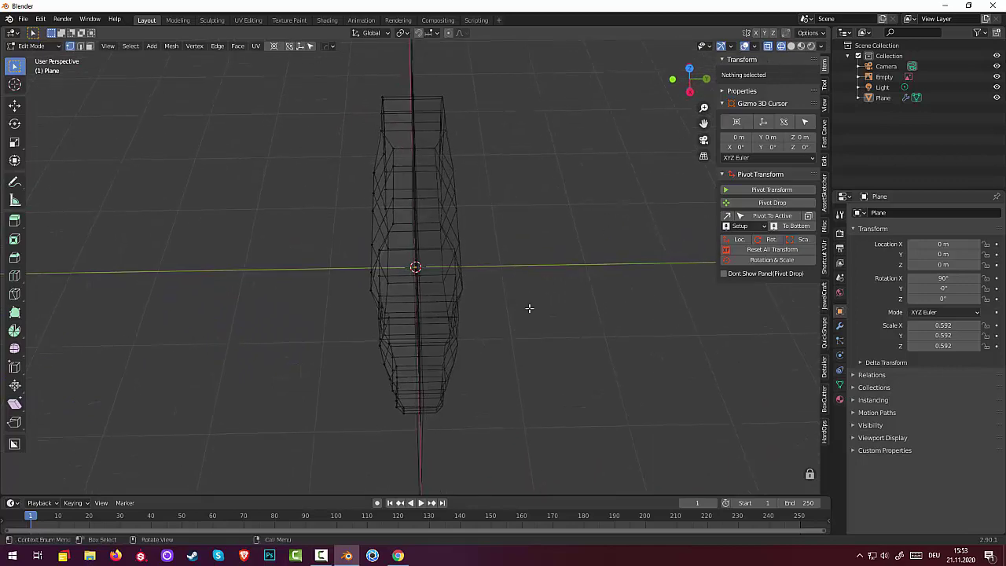
{"action": "middle_click_drag", "start_coordinate": [543, 312], "coordinate": [617, 234]}
{"action": "left_click", "coordinate": [769, 46]}
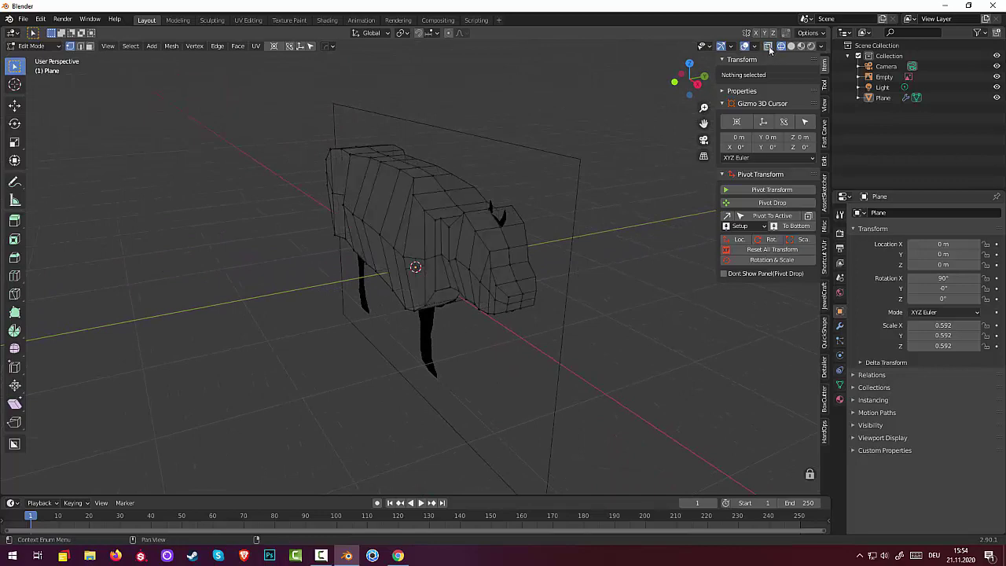
{"action": "left_click", "coordinate": [791, 46]}
{"action": "mouse_move", "coordinate": [551, 271]}
{"action": "middle_mouse_down"}
{"action": "mouse_move", "coordinate": [479, 299]}
{"action": "mouse_move", "coordinate": [461, 359]}
{"action": "mouse_move", "coordinate": [476, 332]}
{"action": "mouse_move", "coordinate": [595, 281]}
{"action": "mouse_move", "coordinate": [625, 349]}
{"action": "mouse_move", "coordinate": [789, 393]}
{"action": "mouse_move", "coordinate": [808, 378]}
{"action": "mouse_move", "coordinate": [811, 474]}
{"action": "mouse_move", "coordinate": [558, 286]}
{"action": "middle_mouse_up"}
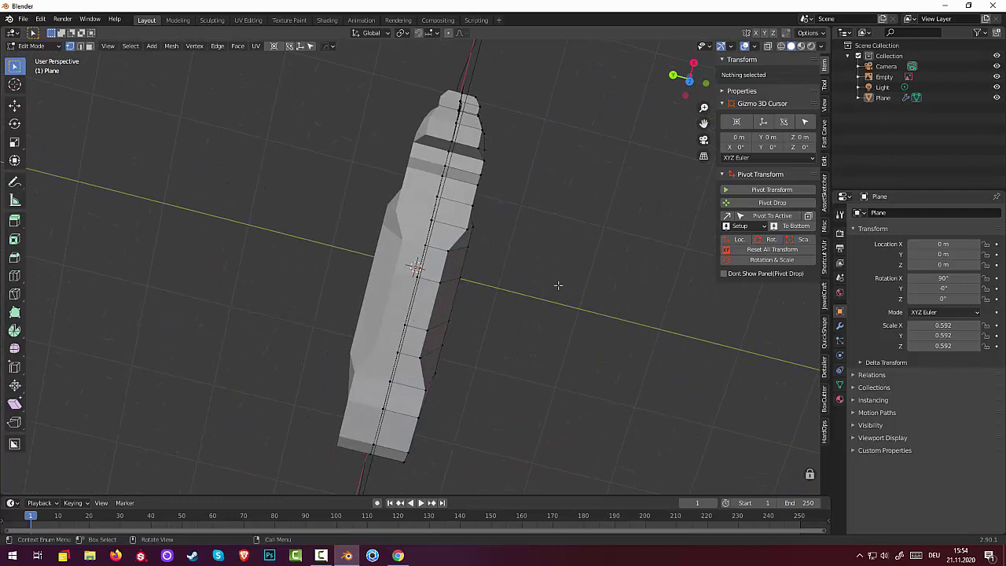
Pull the neck-side vertices inward along global Y.
{"action": "left_click", "coordinate": [479, 177]}
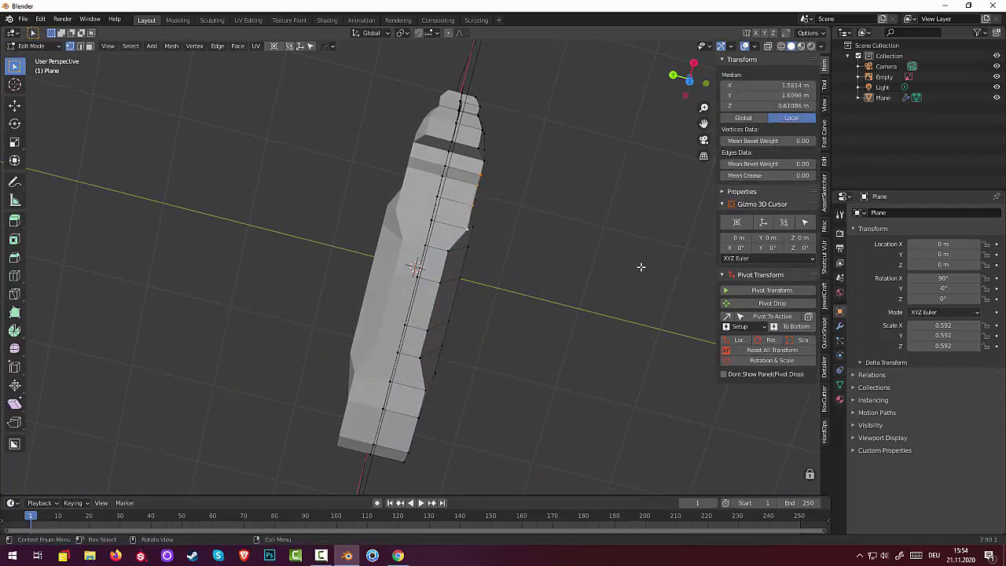
{"action": "key", "text": "g"}
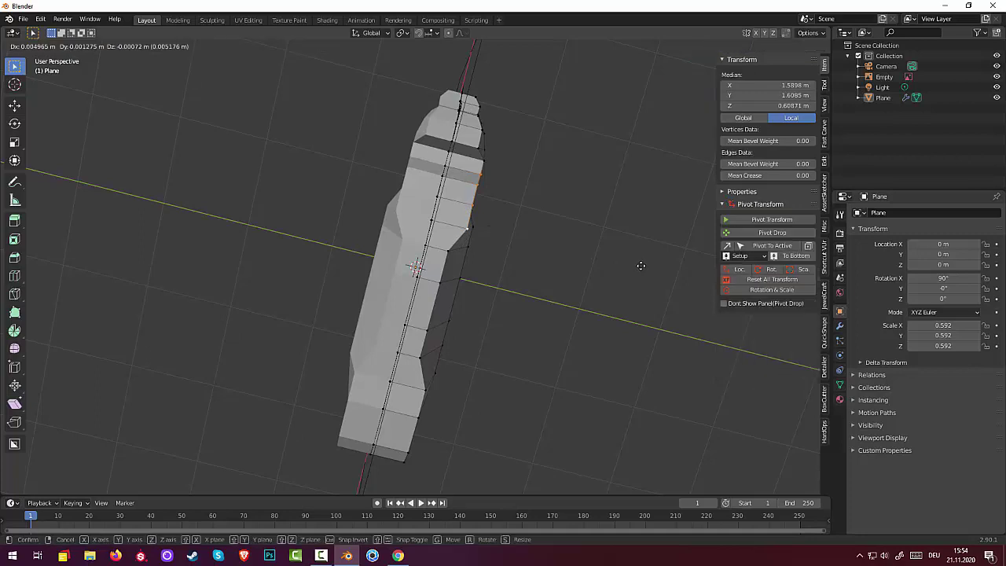
{"action": "key", "text": "y"}
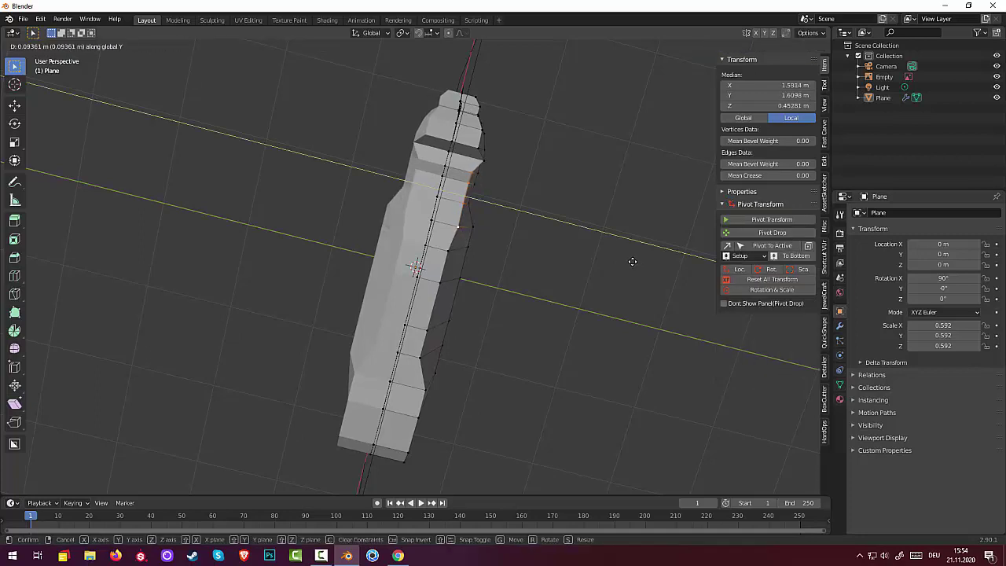
{"action": "left_click", "coordinate": [618, 258]}
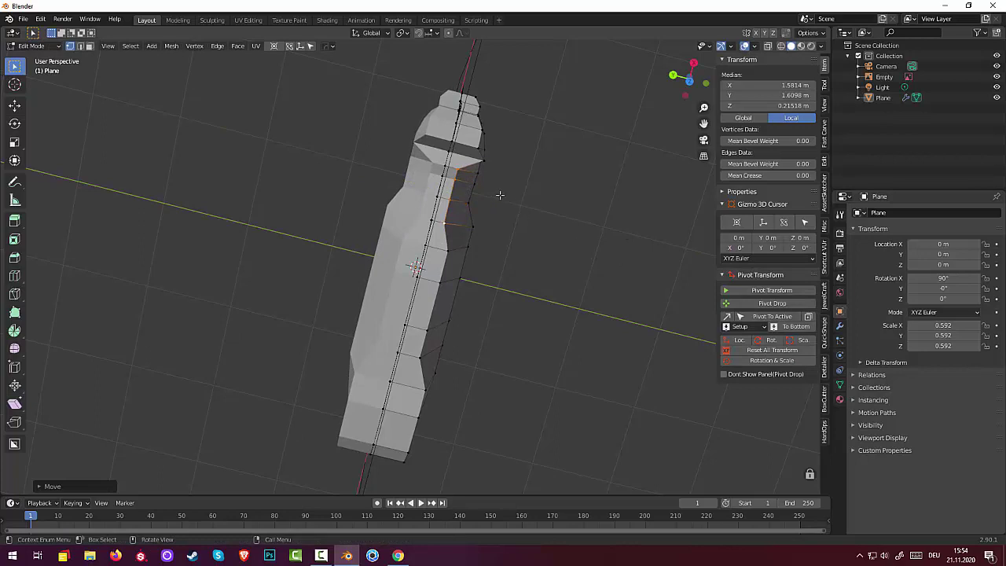
Move an edge beside the neck along Y and delete the stray vertices.
{"action": "left_click", "coordinate": [479, 173]}
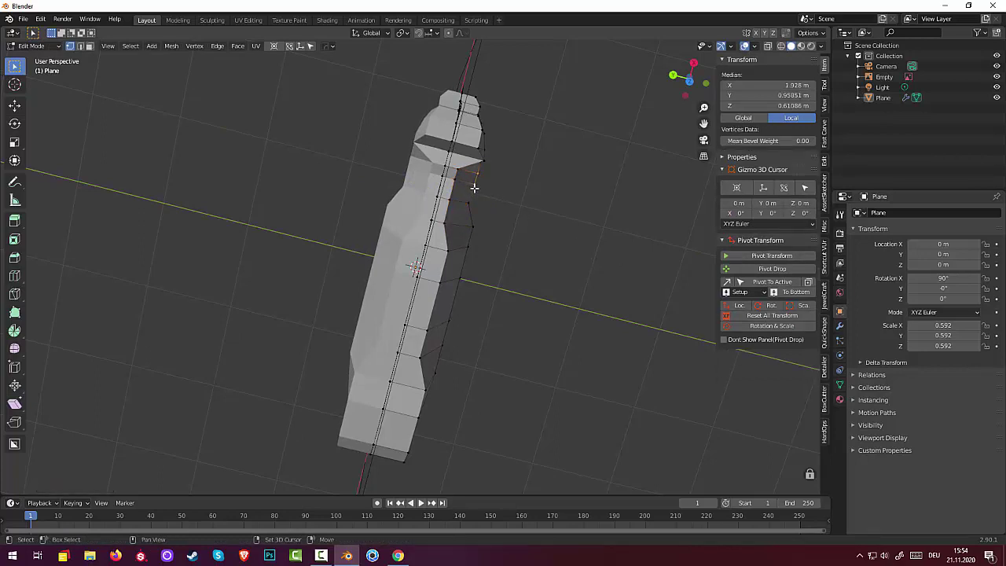
{"action": "left_click", "coordinate": [471, 201], "text": "shift"}
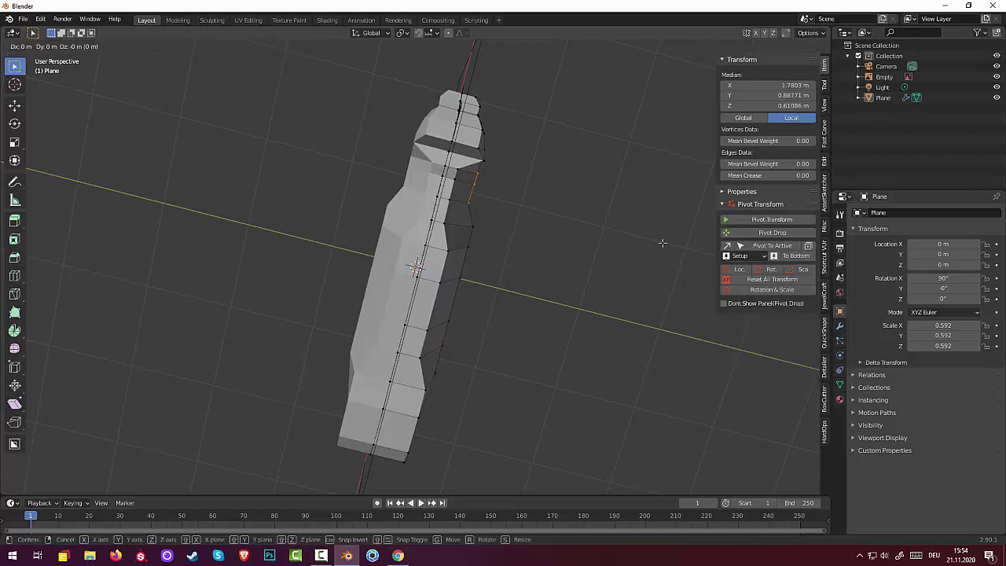
{"action": "key", "text": "g"}
{"action": "key", "text": "y"}
{"action": "left_click", "coordinate": [706, 269]}
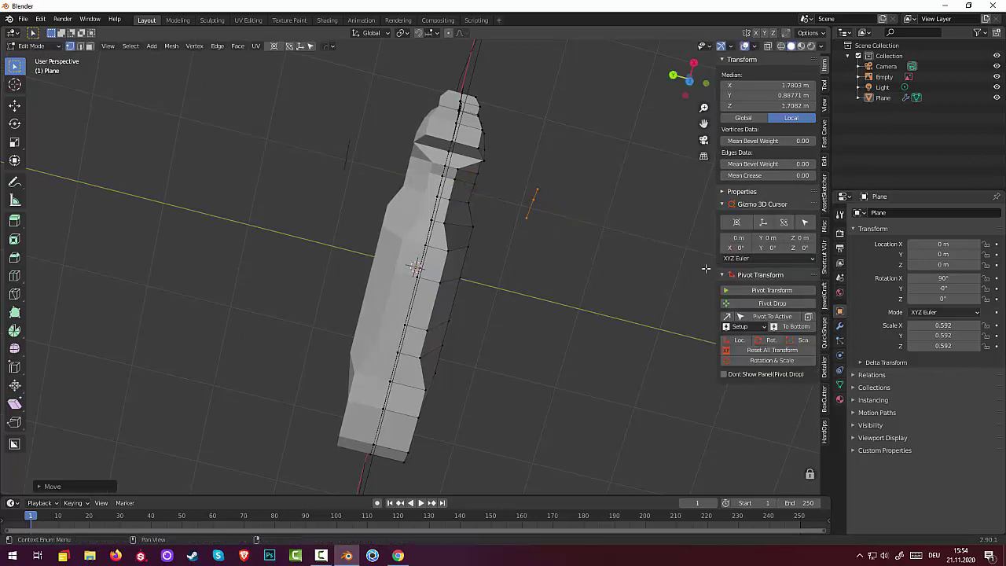
{"action": "key", "text": "x"}
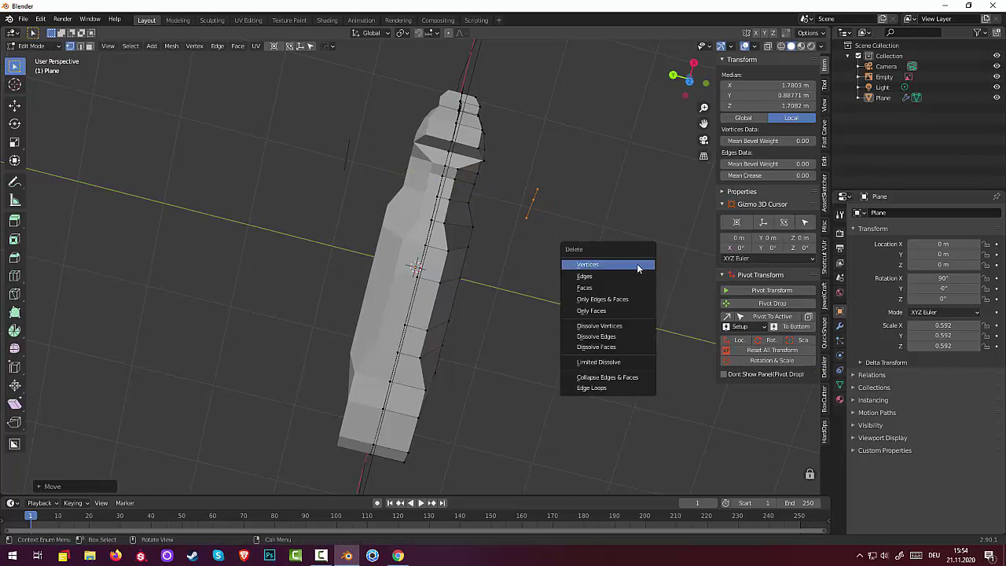
{"action": "left_click", "coordinate": [637, 269]}
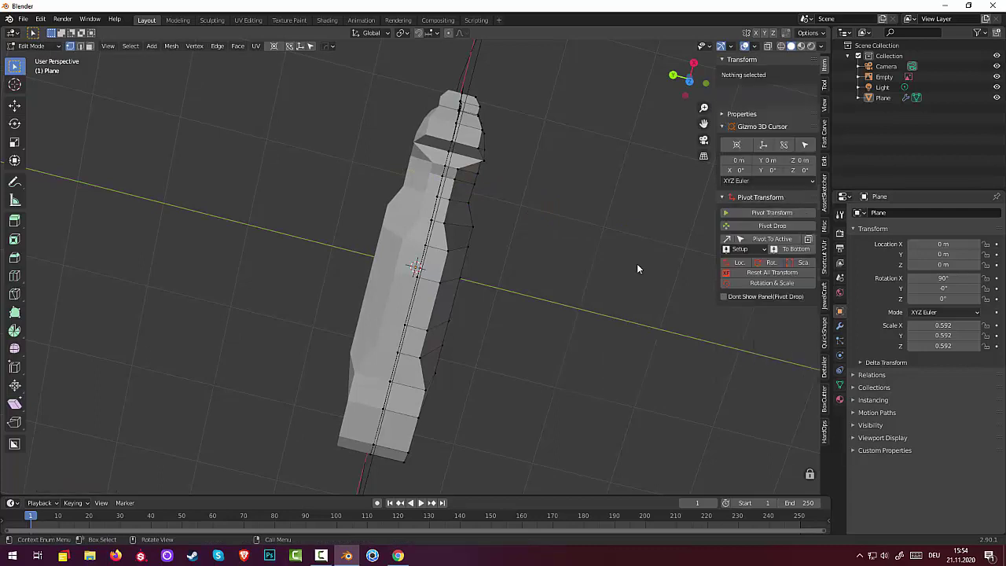
Pull a neck-side edge 0.1038 m inward along global Y.
{"action": "left_click", "coordinate": [478, 175]}
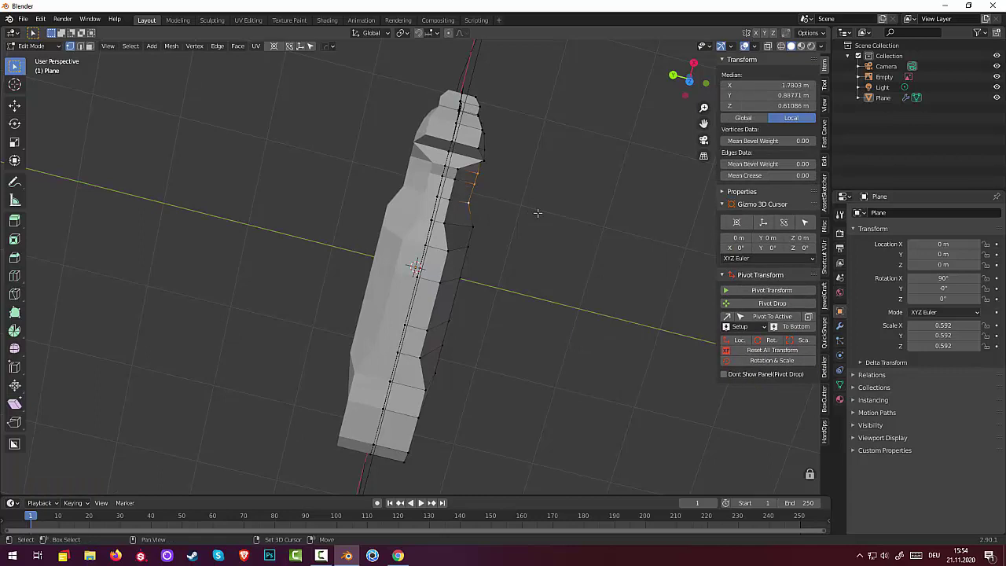
{"action": "key", "text": "g"}
{"action": "key", "text": "y"}
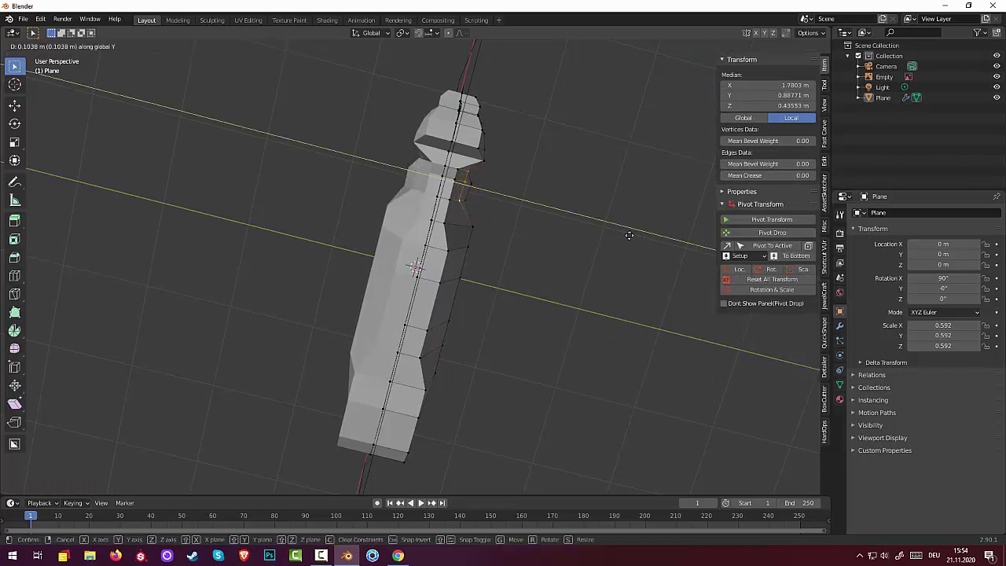
{"action": "left_click", "coordinate": [630, 236]}
{"action": "mouse_move", "coordinate": [622, 231]}
{"action": "middle_mouse_down"}
{"action": "mouse_move", "coordinate": [450, 79]}
{"action": "mouse_move", "coordinate": [406, 108]}
{"action": "mouse_move", "coordinate": [489, 129]}
{"action": "mouse_move", "coordinate": [506, 233]}
{"action": "mouse_move", "coordinate": [273, 187]}
{"action": "mouse_move", "coordinate": [511, 287]}
{"action": "mouse_move", "coordinate": [484, 336]}
{"action": "mouse_move", "coordinate": [444, 358]}
{"action": "middle_mouse_up"}
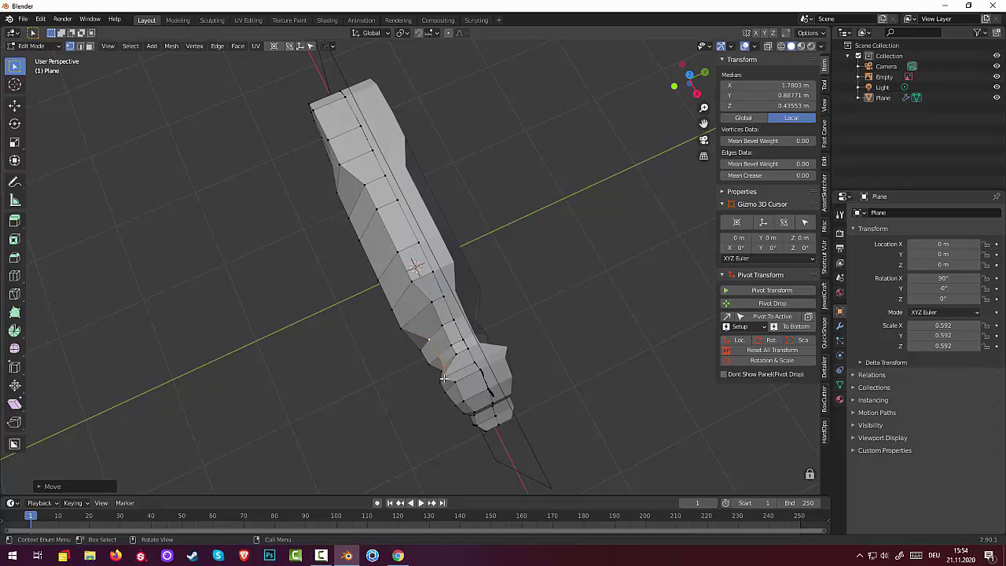
Push a vertex under the head and another body vertex outward along global Y.
{"action": "left_click", "coordinate": [444, 379]}
{"action": "key", "text": "g"}
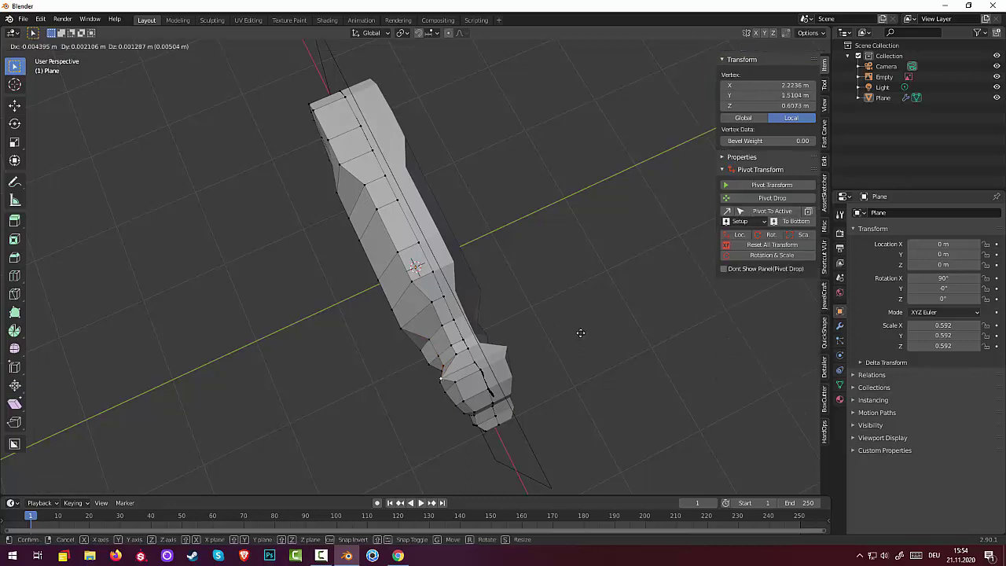
{"action": "key", "text": "y"}
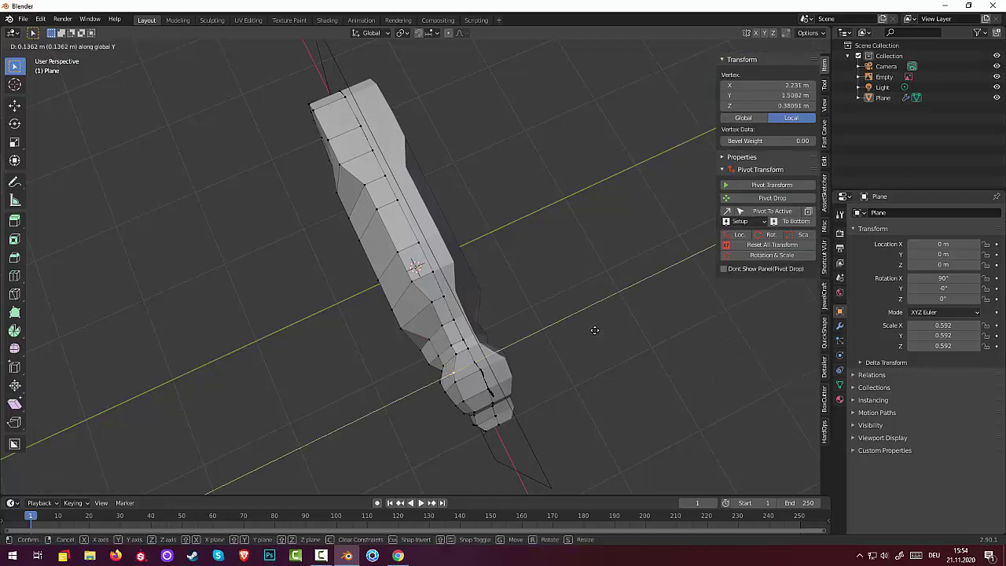
{"action": "left_click", "coordinate": [593, 328]}
{"action": "mouse_move", "coordinate": [598, 337]}
{"action": "middle_mouse_down"}
{"action": "mouse_move", "coordinate": [629, 276]}
{"action": "mouse_move", "coordinate": [674, 251]}
{"action": "mouse_move", "coordinate": [828, 305]}
{"action": "mouse_move", "coordinate": [23, 259]}
{"action": "mouse_move", "coordinate": [195, 274]}
{"action": "mouse_move", "coordinate": [238, 296]}
{"action": "middle_mouse_up"}
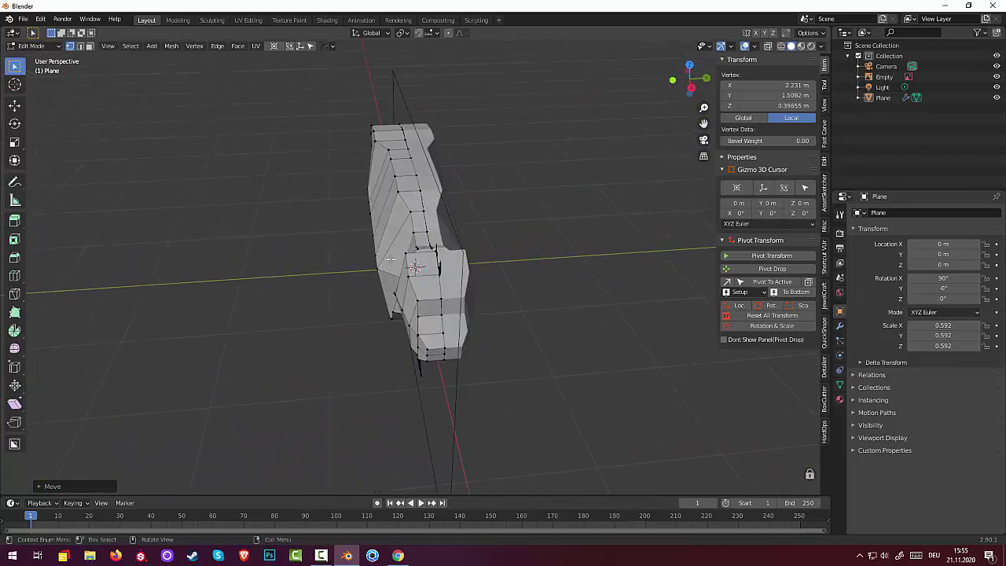
{"action": "left_click", "coordinate": [443, 285]}
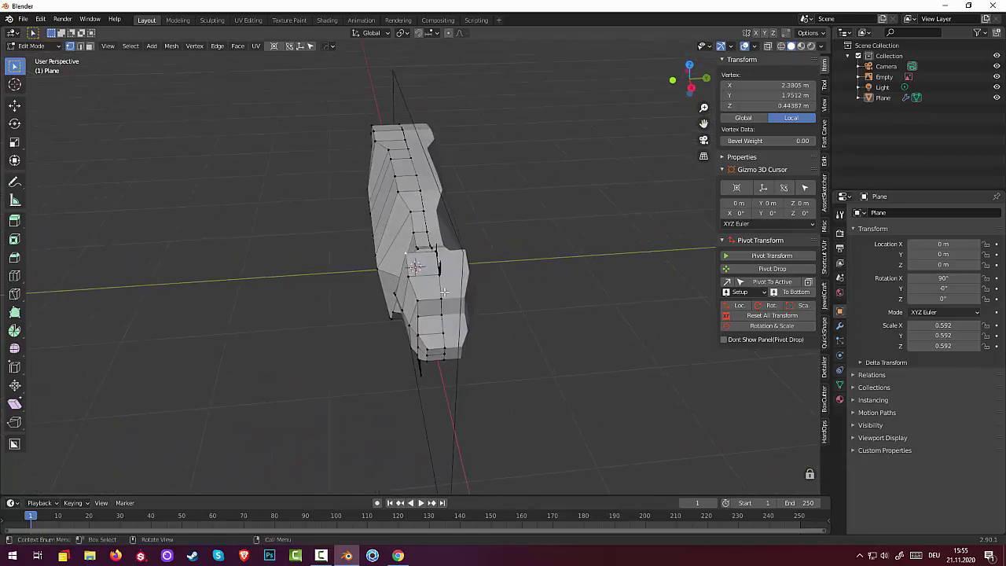
{"action": "key", "text": "g"}
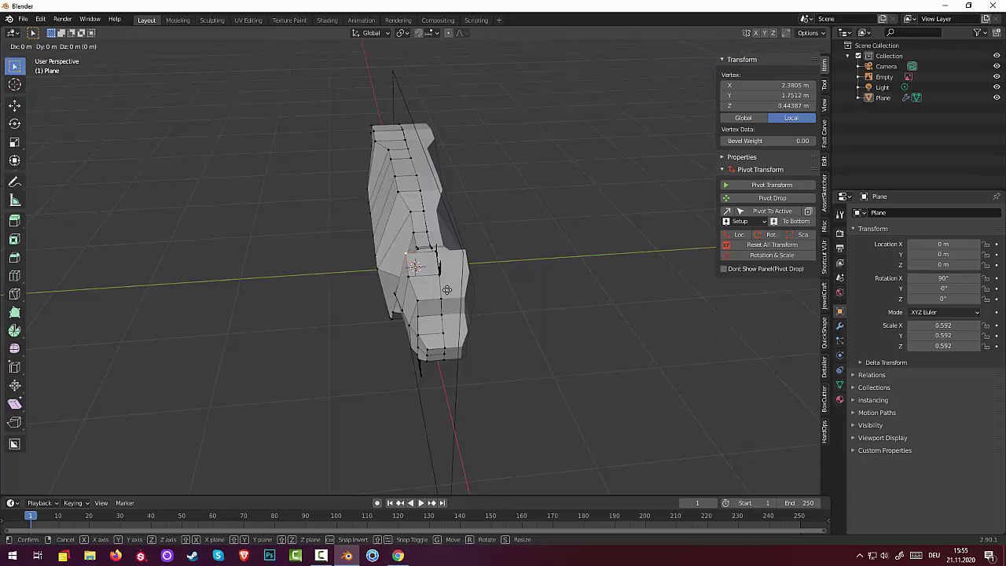
{"action": "key", "text": "y"}
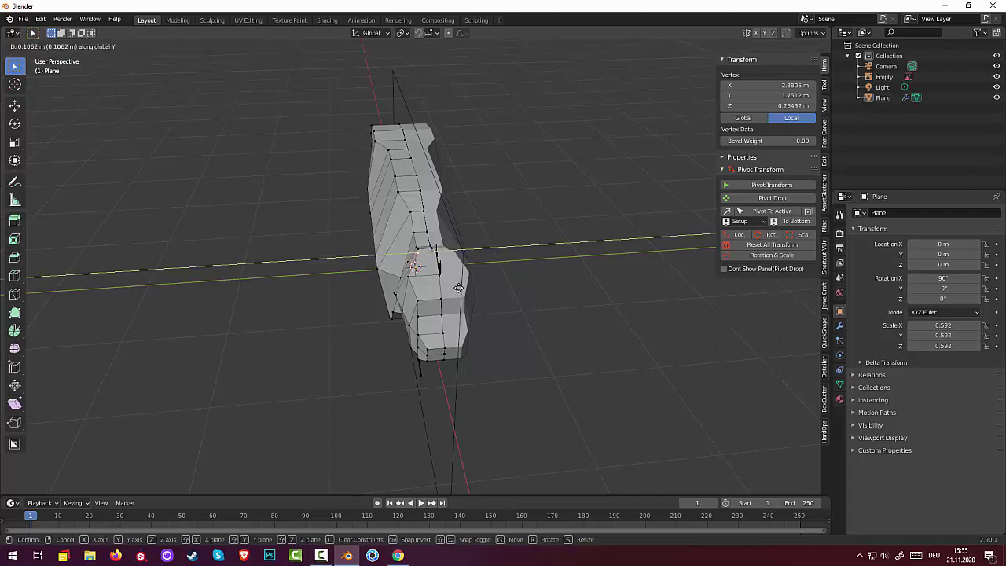
{"action": "left_click", "coordinate": [455, 287]}
{"action": "mouse_move", "coordinate": [456, 288]}
{"action": "middle_mouse_down"}
{"action": "mouse_move", "coordinate": [463, 266]}
{"action": "mouse_move", "coordinate": [449, 288]}
{"action": "mouse_move", "coordinate": [471, 335]}
{"action": "middle_mouse_up"}
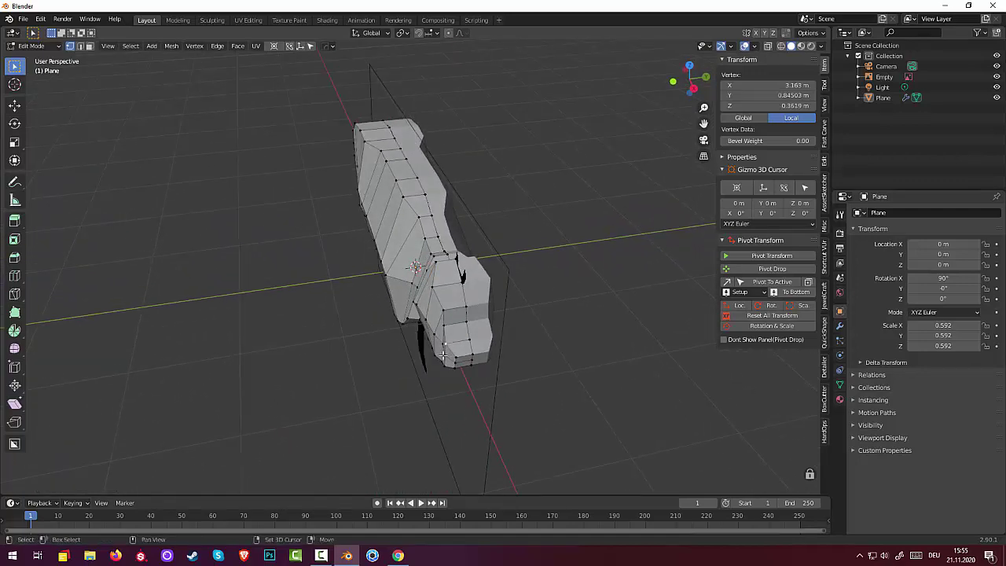
Move a pair of lower-front vertices 0.072 m along global Y.
{"action": "left_click", "coordinate": [443, 364], "text": "shift"}
{"action": "middle_click_drag", "start_coordinate": [452, 378], "coordinate": [427, 409]}
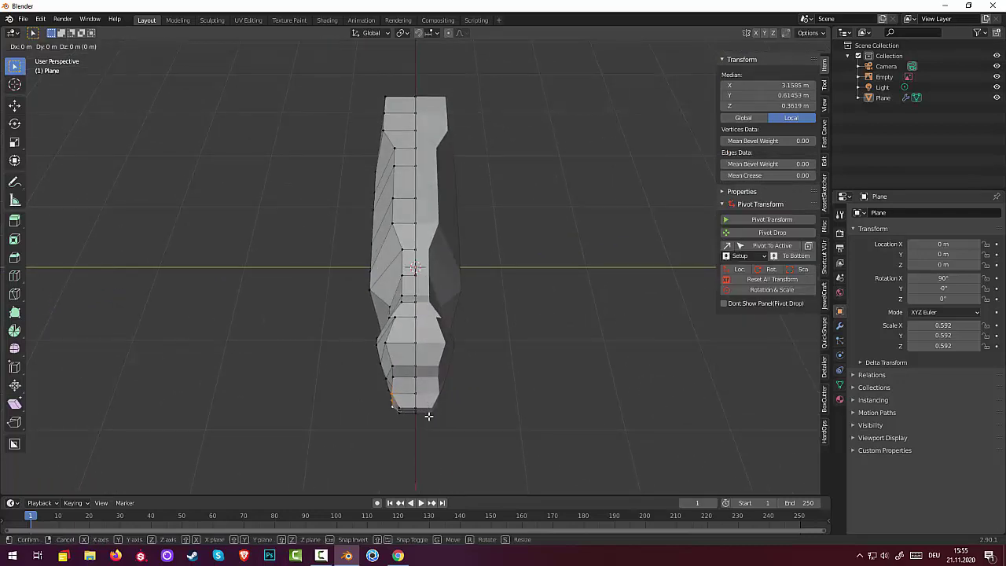
{"action": "key", "text": "g"}
{"action": "key", "text": "y"}
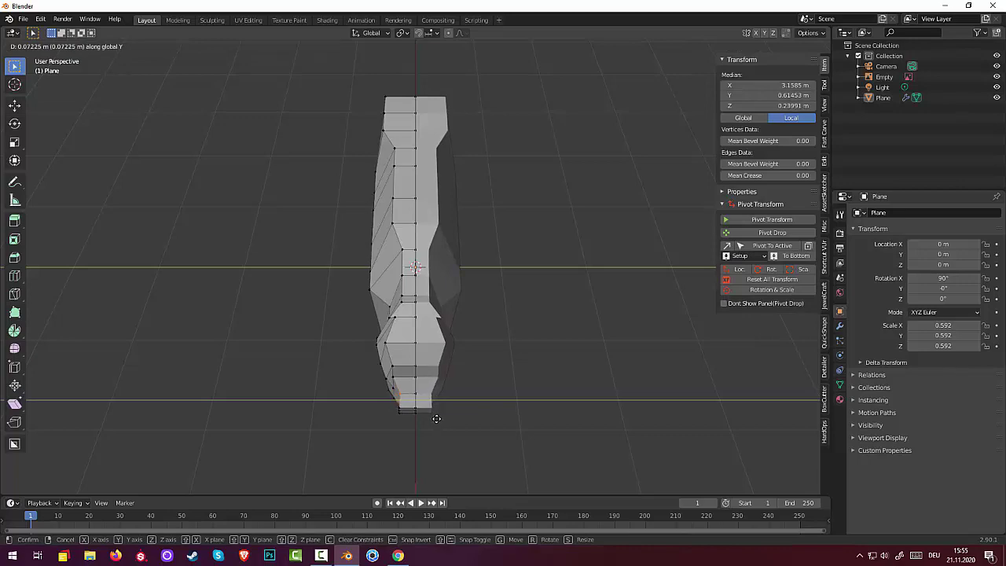
{"action": "left_click", "coordinate": [437, 418]}
{"action": "mouse_move", "coordinate": [436, 419]}
{"action": "middle_mouse_down"}
{"action": "mouse_move", "coordinate": [529, 324]}
{"action": "mouse_move", "coordinate": [537, 292]}
{"action": "mouse_move", "coordinate": [449, 402]}
{"action": "mouse_move", "coordinate": [360, 354]}
{"action": "mouse_move", "coordinate": [566, 345]}
{"action": "middle_mouse_up"}
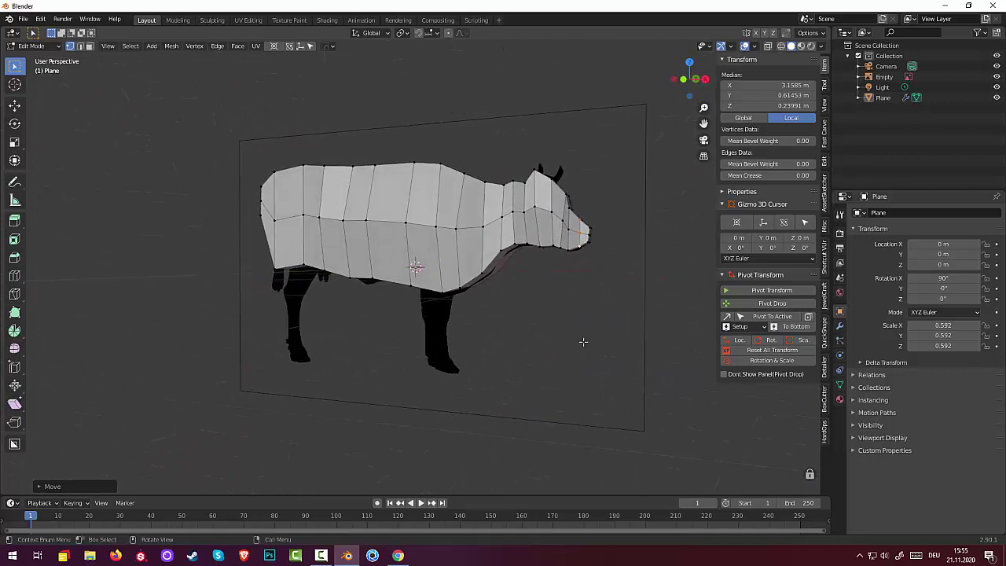
Nudge the snout vertices slightly along global X, then clear the selection.
{"action": "key", "text": "g"}
{"action": "key", "text": "y"}
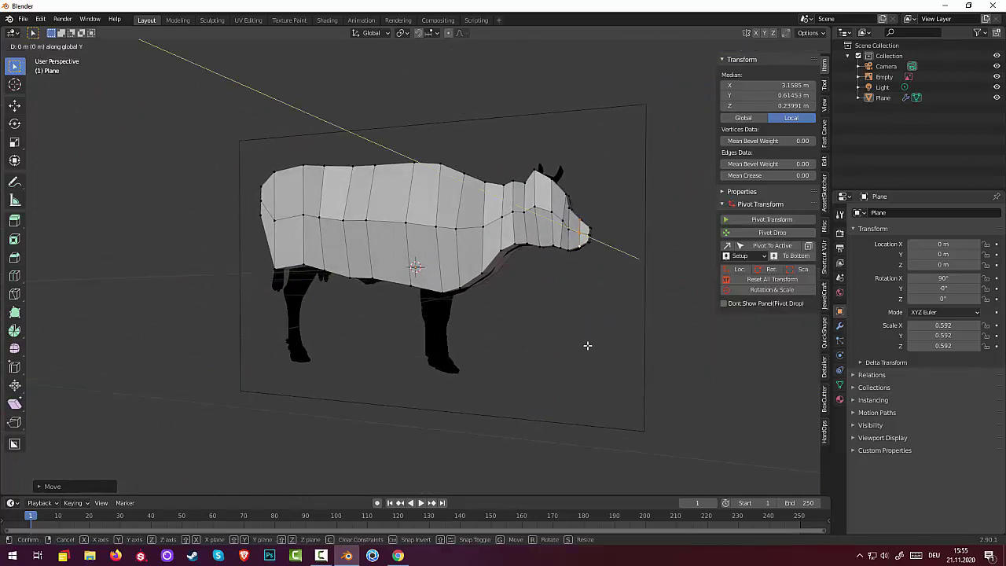
{"action": "key", "text": "x"}
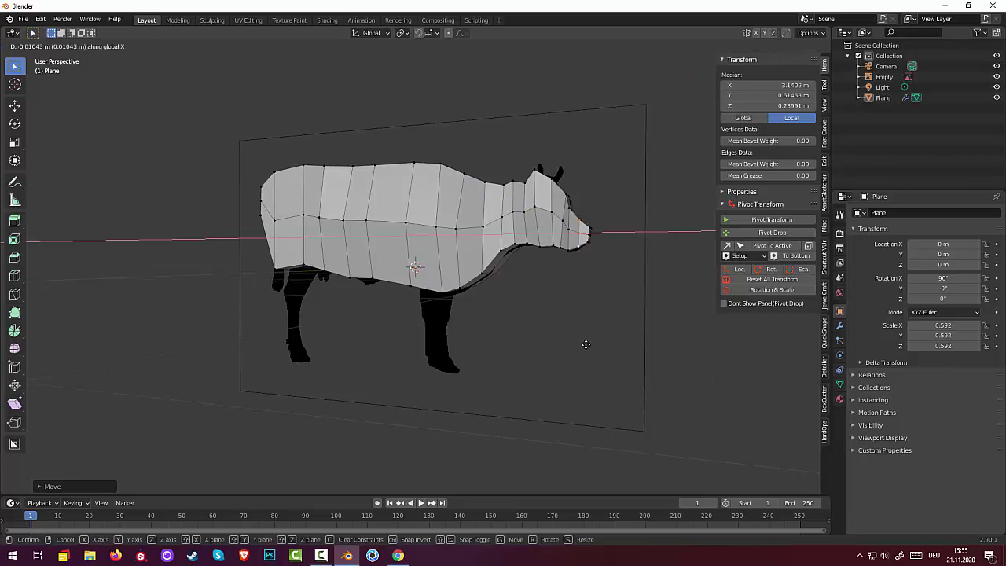
{"action": "left_click", "coordinate": [586, 344]}
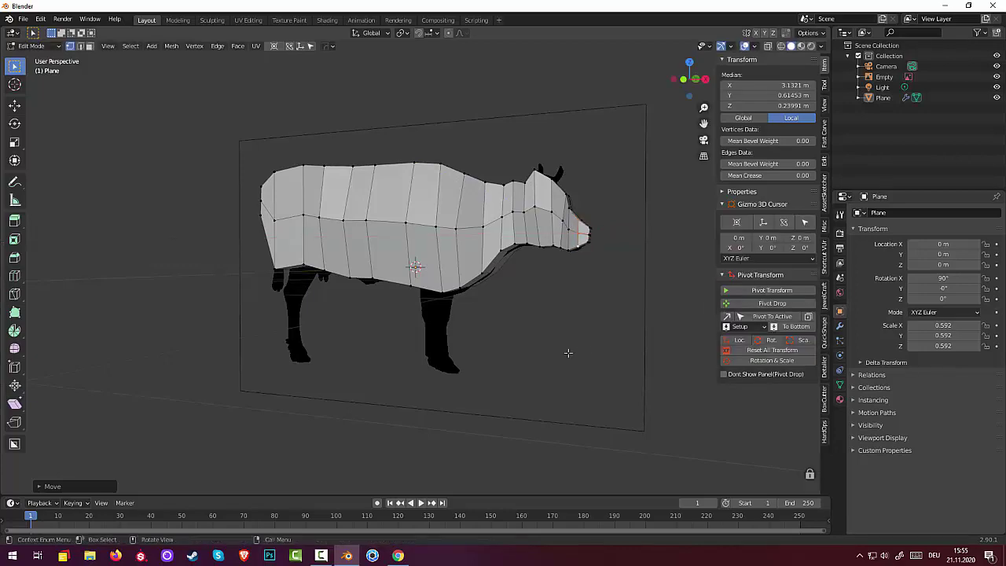
{"action": "key", "text": "alt+a"}
{"action": "mouse_move", "coordinate": [585, 342]}
{"action": "middle_mouse_down"}
{"action": "mouse_move", "coordinate": [478, 406]}
{"action": "mouse_move", "coordinate": [472, 425]}
{"action": "mouse_move", "coordinate": [475, 372]}
{"action": "mouse_move", "coordinate": [497, 349]}
{"action": "mouse_move", "coordinate": [511, 303]}
{"action": "mouse_move", "coordinate": [577, 325]}
{"action": "mouse_move", "coordinate": [613, 378]}
{"action": "mouse_move", "coordinate": [613, 404]}
{"action": "mouse_move", "coordinate": [614, 390]}
{"action": "mouse_move", "coordinate": [579, 353]}
{"action": "mouse_move", "coordinate": [521, 361]}
{"action": "mouse_move", "coordinate": [491, 386]}
{"action": "mouse_move", "coordinate": [510, 396]}
{"action": "mouse_move", "coordinate": [647, 348]}
{"action": "mouse_move", "coordinate": [719, 378]}
{"action": "mouse_move", "coordinate": [738, 405]}
{"action": "middle_mouse_up"}
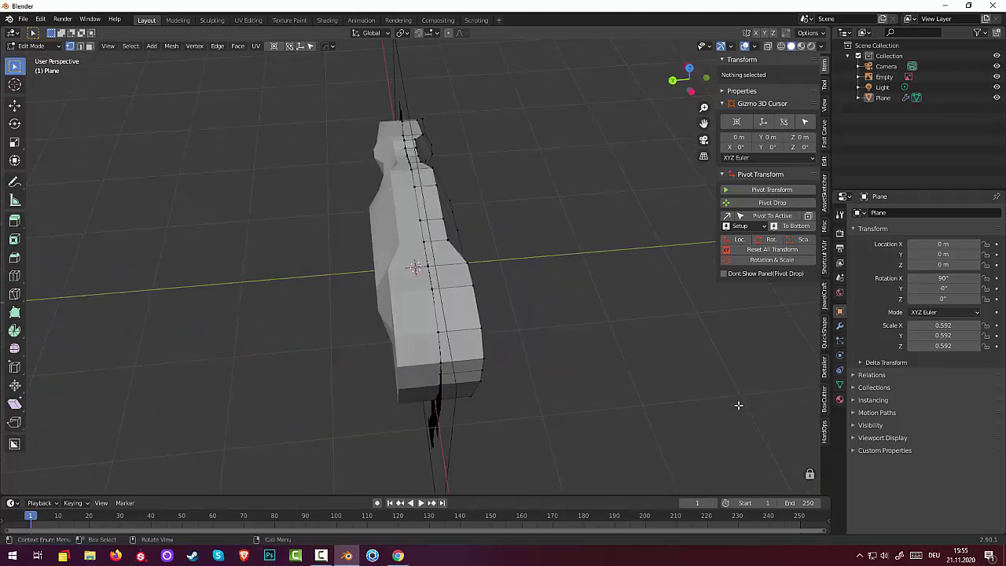
Push three lower rear vertices outward along global Y.
{"action": "left_click", "coordinate": [486, 365]}
{"action": "left_click", "coordinate": [482, 383], "text": "shift"}
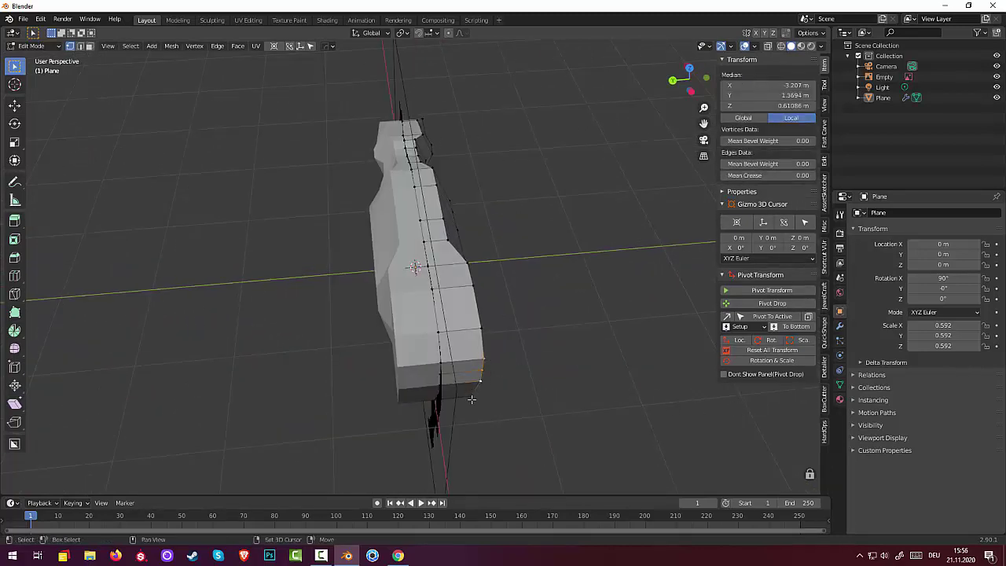
{"action": "left_click", "coordinate": [471, 399], "text": "shift"}
{"action": "key", "text": "g"}
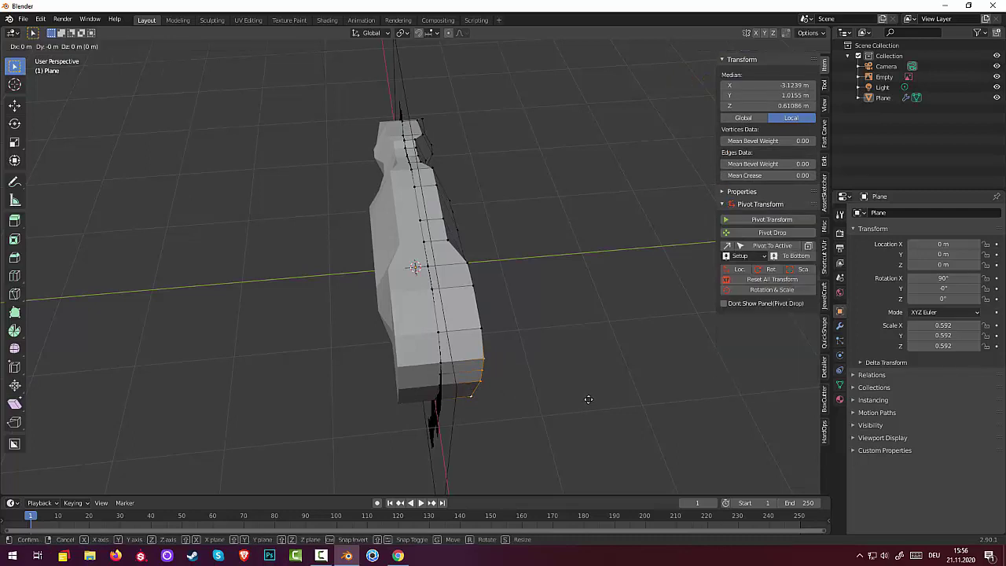
{"action": "key", "text": "y"}
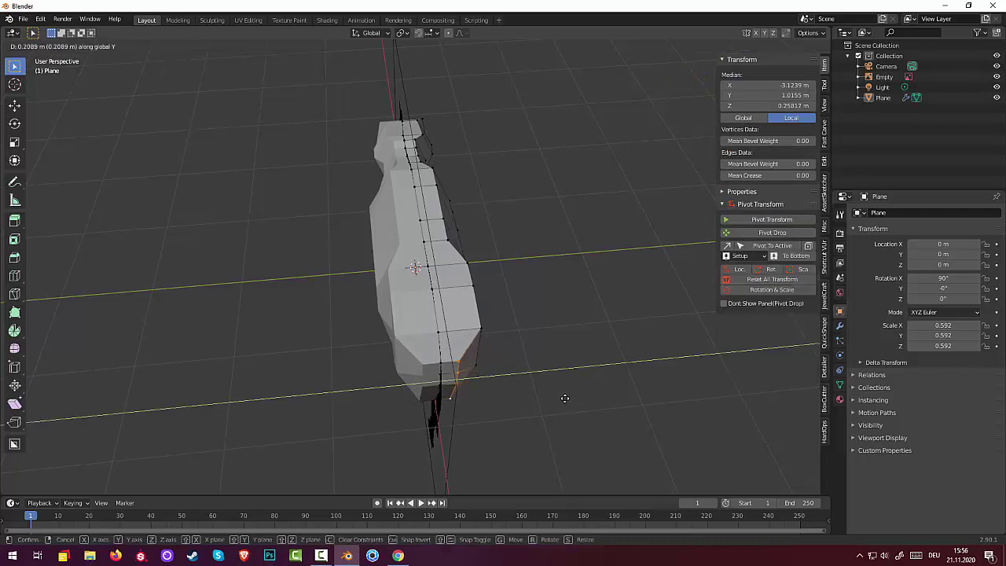
{"action": "left_click", "coordinate": [565, 397]}
{"action": "mouse_move", "coordinate": [569, 396]}
{"action": "middle_mouse_down"}
{"action": "mouse_move", "coordinate": [460, 350]}
{"action": "mouse_move", "coordinate": [449, 360]}
{"action": "middle_mouse_up"}
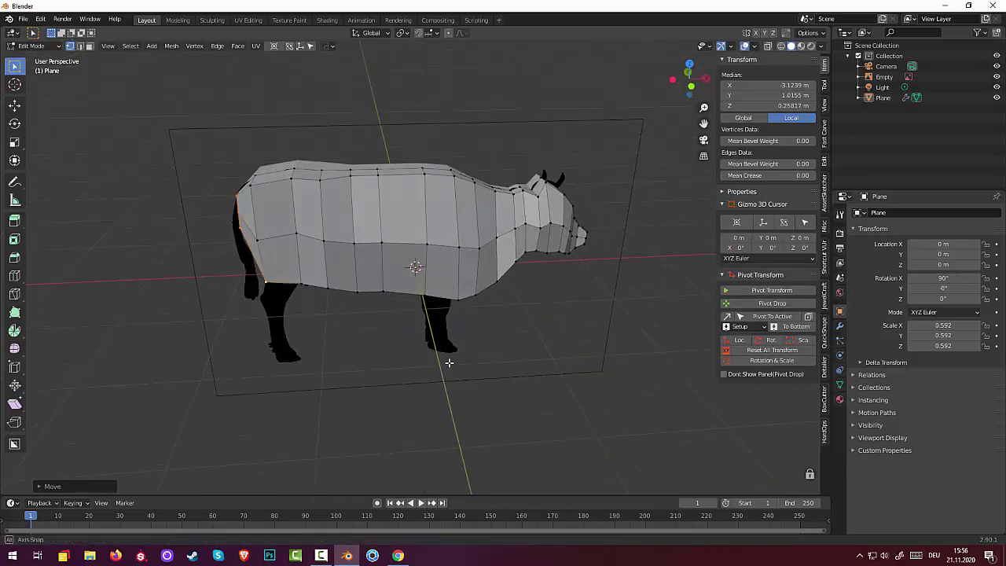
Adjust the height of two back vertices along the Z axis.
{"action": "left_click", "coordinate": [322, 169]}
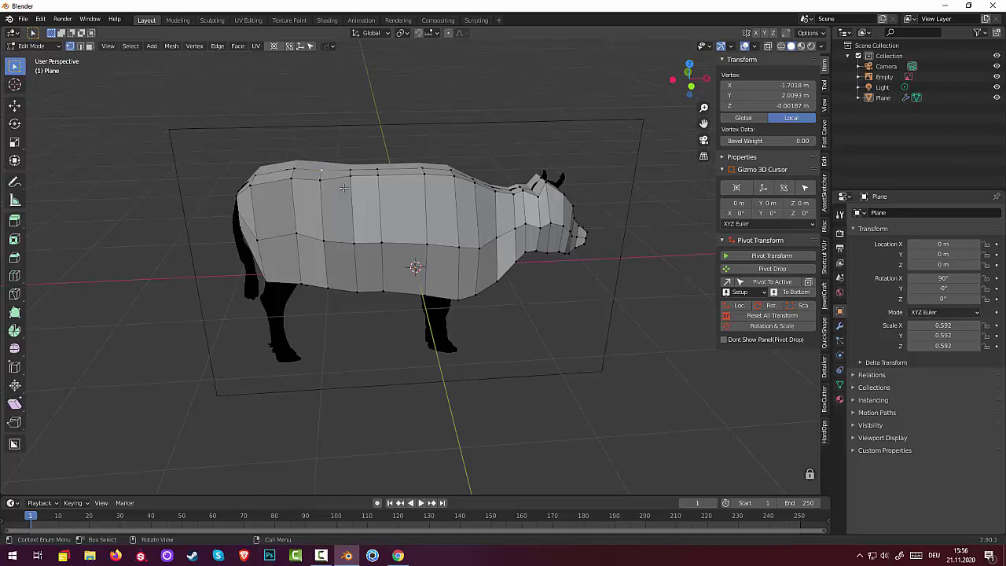
{"action": "left_click", "coordinate": [370, 182], "text": "shift"}
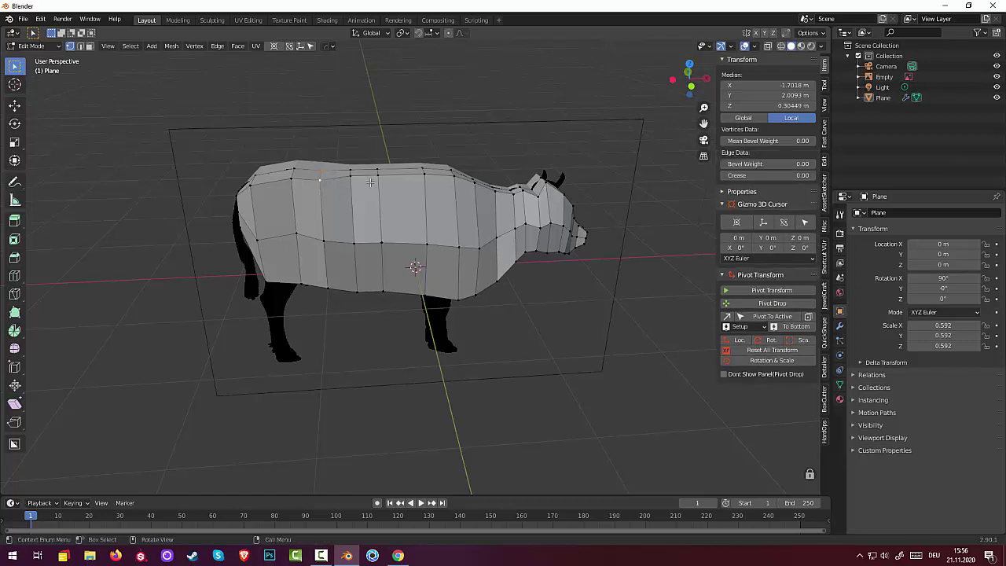
{"action": "key", "text": "g"}
{"action": "key", "text": "z"}
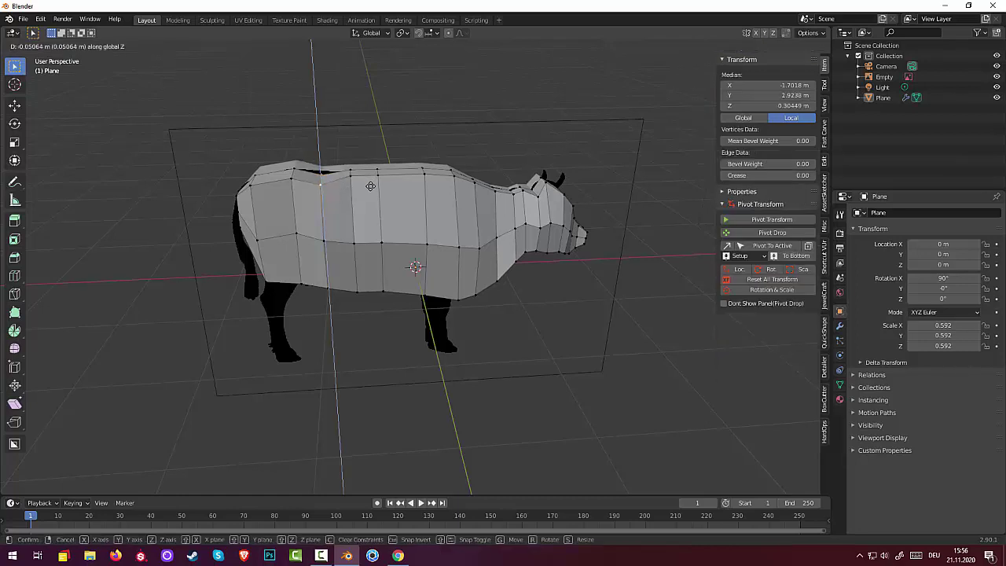
{"action": "left_click", "coordinate": [371, 183]}
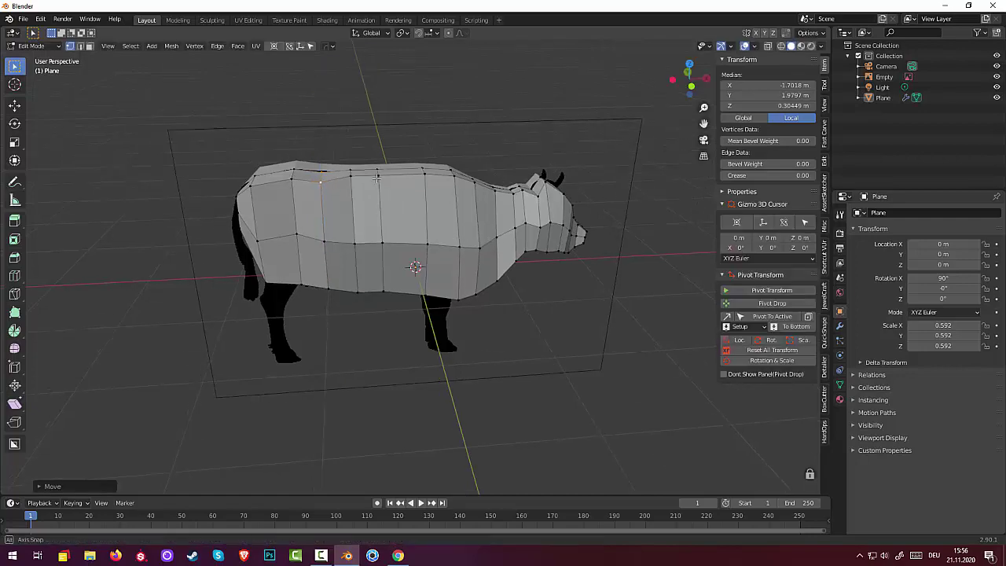
{"action": "mouse_move", "coordinate": [371, 184]}
{"action": "middle_mouse_down"}
{"action": "mouse_move", "coordinate": [452, 183]}
{"action": "mouse_move", "coordinate": [389, 280]}
{"action": "middle_mouse_up"}
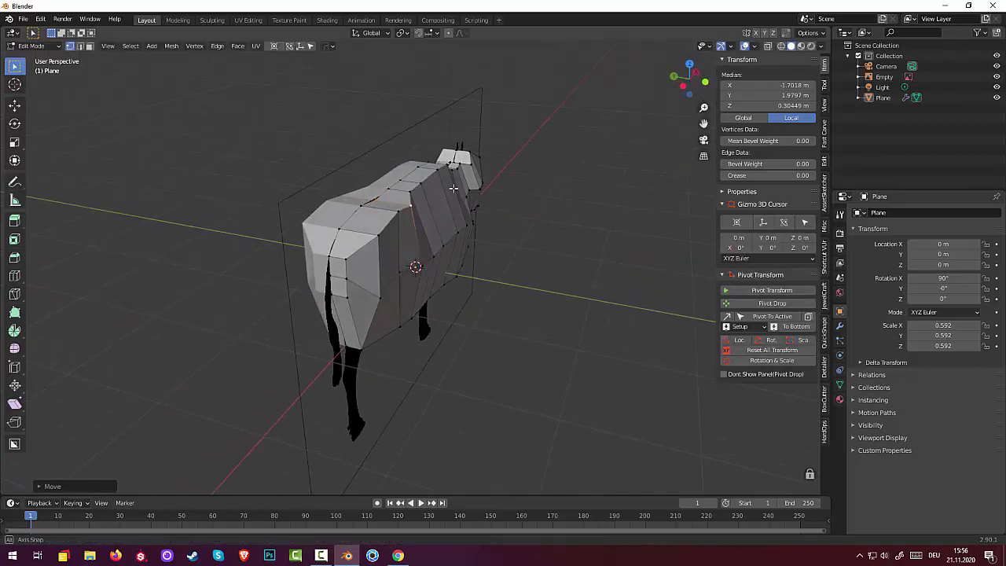
Push a rump-side vertex outward along global Y.
{"action": "left_click", "coordinate": [401, 273]}
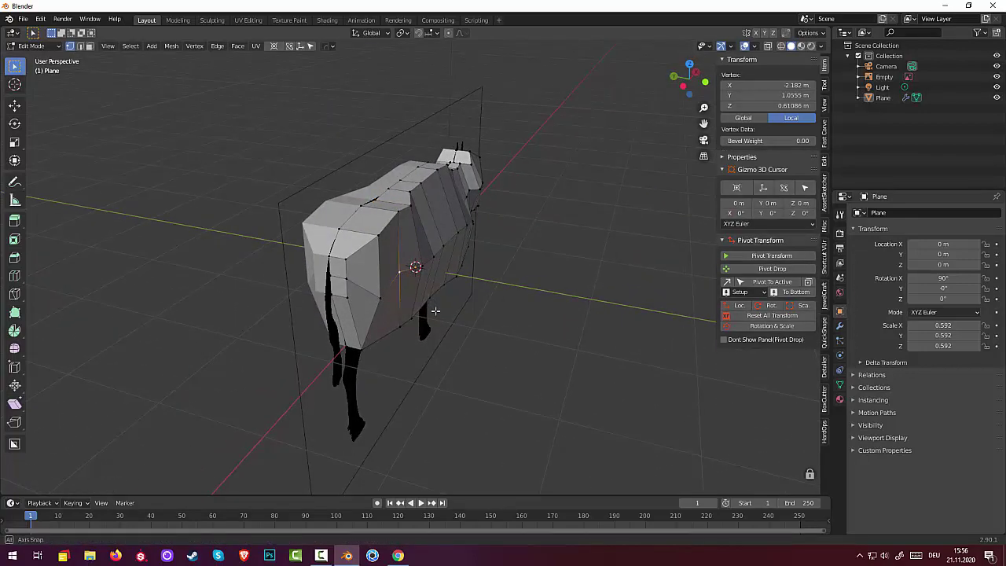
{"action": "key", "text": "g"}
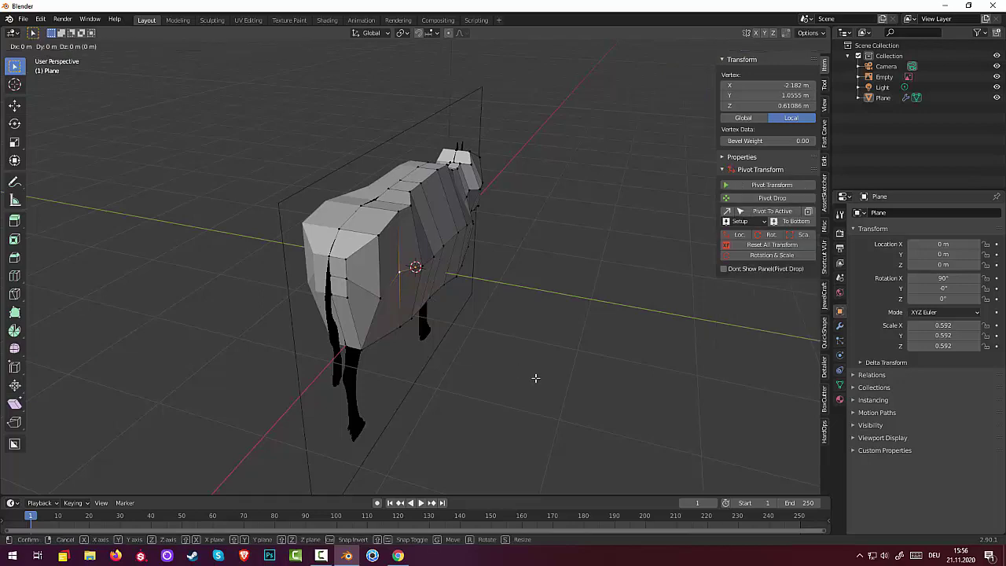
{"action": "key", "text": "y"}
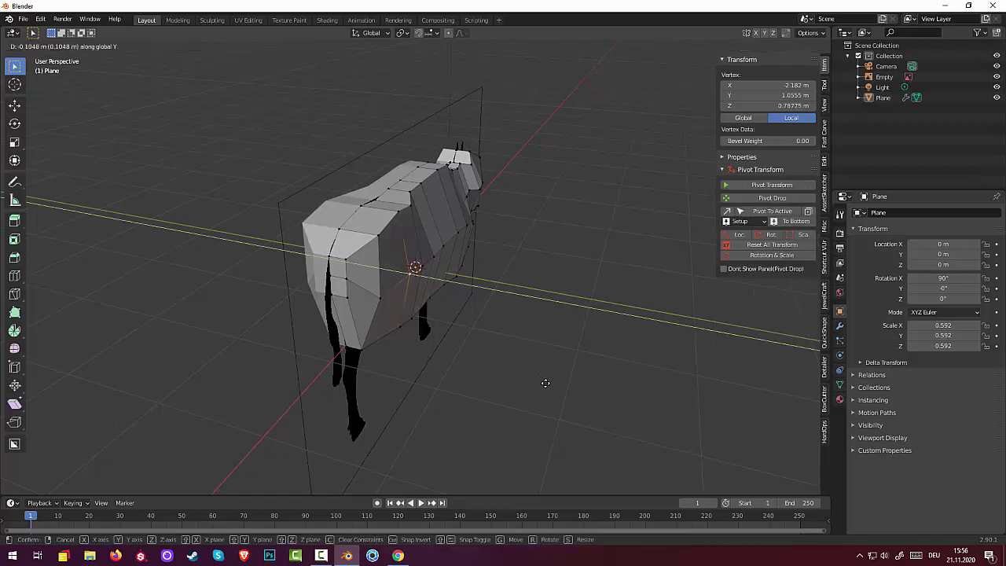
{"action": "left_click", "coordinate": [545, 383]}
{"action": "middle_click_drag", "start_coordinate": [546, 383], "coordinate": [466, 349]}
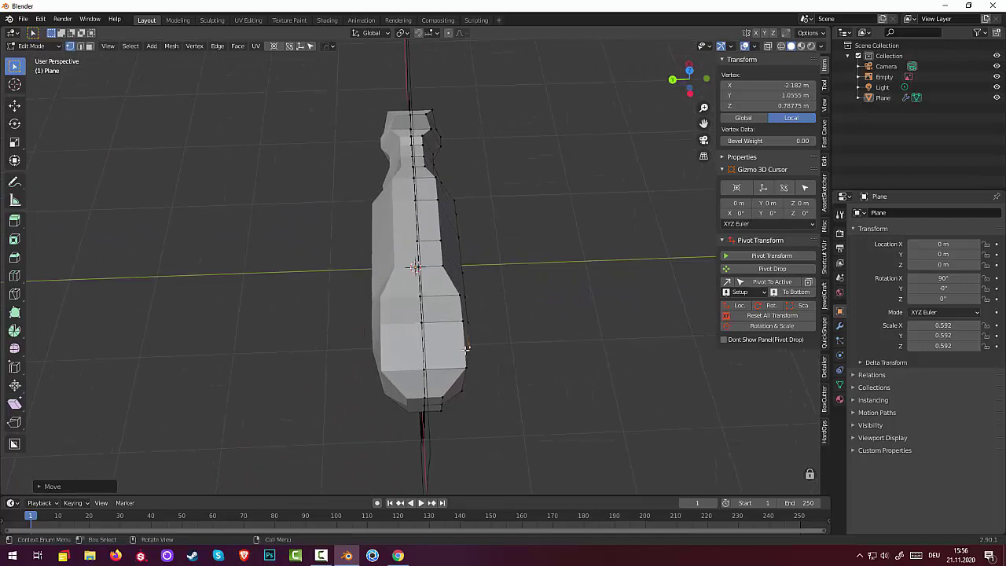
Move a body-side vertex 0.177 m outward to round the torso.
{"action": "left_click", "coordinate": [464, 322]}
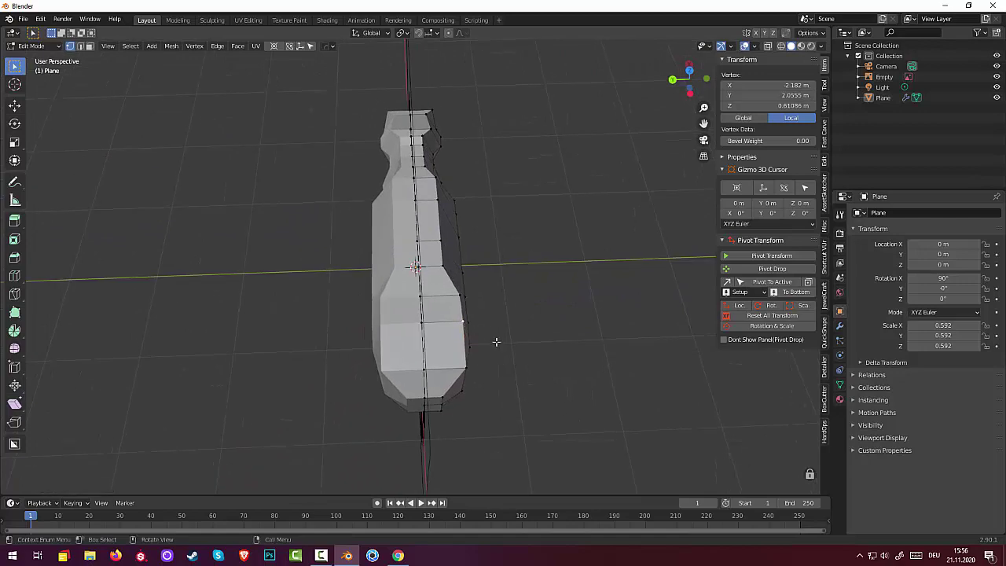
{"action": "left_click", "coordinate": [554, 358]}
{"action": "mouse_move", "coordinate": [546, 391]}
{"action": "middle_mouse_down"}
{"action": "mouse_move", "coordinate": [359, 373]}
{"action": "mouse_move", "coordinate": [332, 281]}
{"action": "mouse_move", "coordinate": [414, 291]}
{"action": "mouse_move", "coordinate": [383, 283]}
{"action": "mouse_move", "coordinate": [390, 312]}
{"action": "mouse_move", "coordinate": [612, 290]}
{"action": "mouse_move", "coordinate": [445, 283]}
{"action": "mouse_move", "coordinate": [582, 299]}
{"action": "mouse_move", "coordinate": [611, 283]}
{"action": "mouse_move", "coordinate": [468, 248]}
{"action": "middle_mouse_up"}
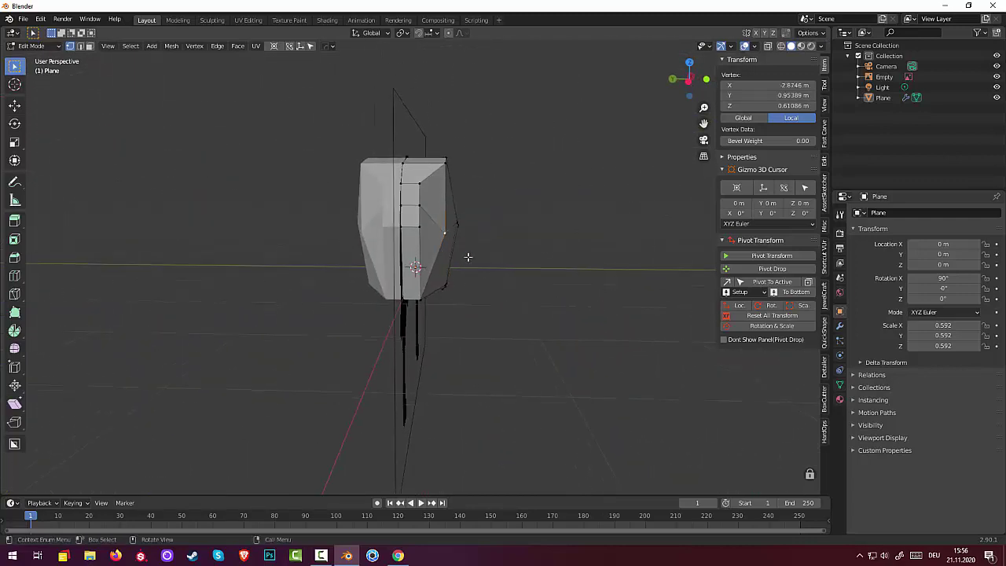
{"action": "key", "text": "g"}
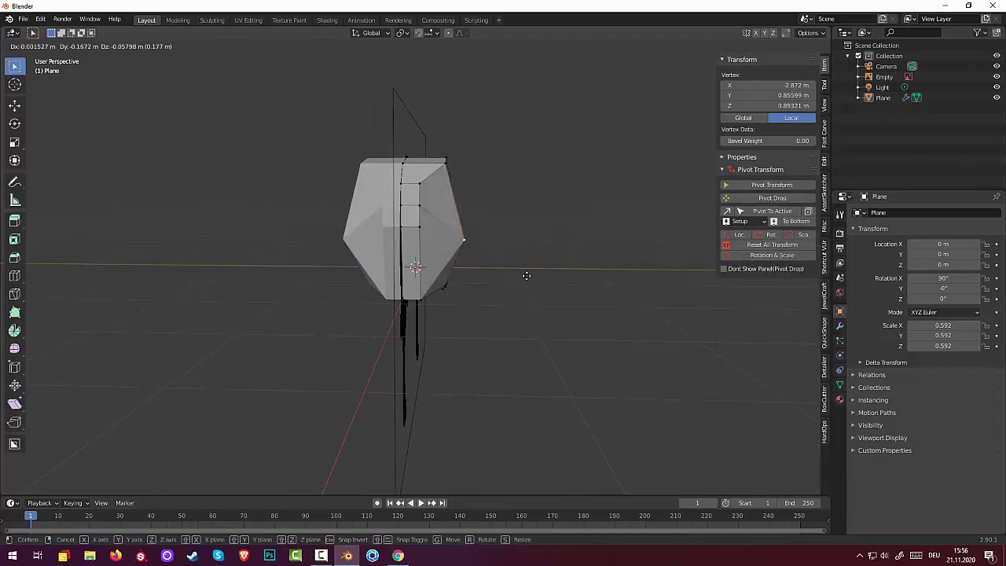
{"action": "left_click", "coordinate": [527, 276]}
{"action": "mouse_move", "coordinate": [524, 279]}
{"action": "middle_mouse_down"}
{"action": "mouse_move", "coordinate": [391, 263]}
{"action": "mouse_move", "coordinate": [306, 356]}
{"action": "mouse_move", "coordinate": [391, 292]}
{"action": "middle_mouse_up"}
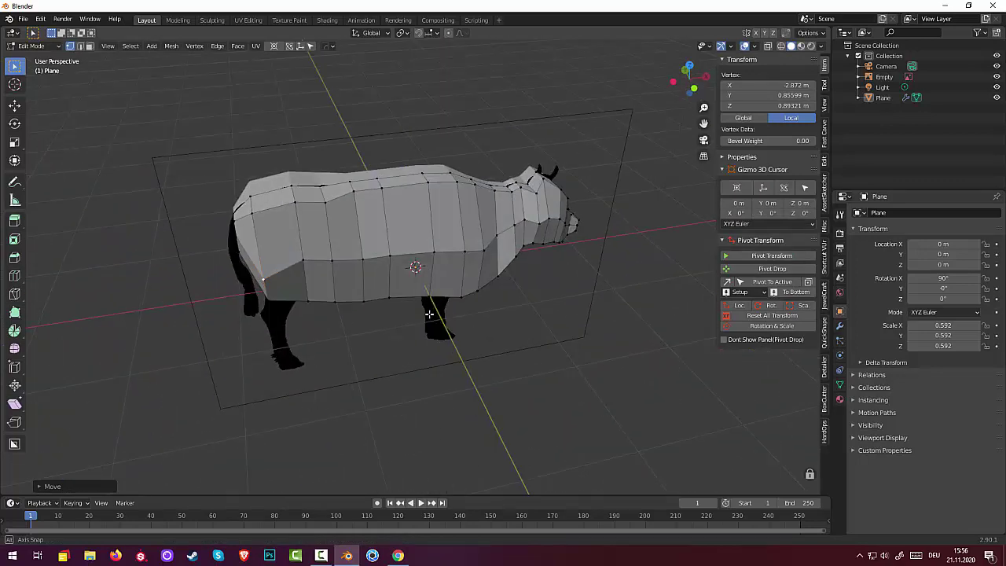
Slide a lower-rear body vertex along its edge to follow the silhouette.
{"action": "left_click", "coordinate": [318, 266]}
{"action": "key", "text": "g"}
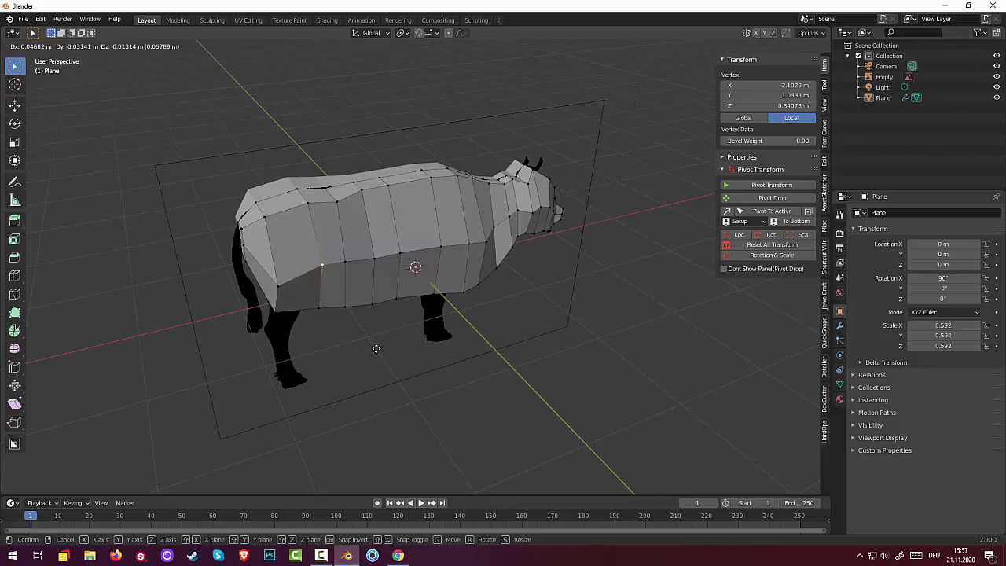
{"action": "key", "text": "g"}
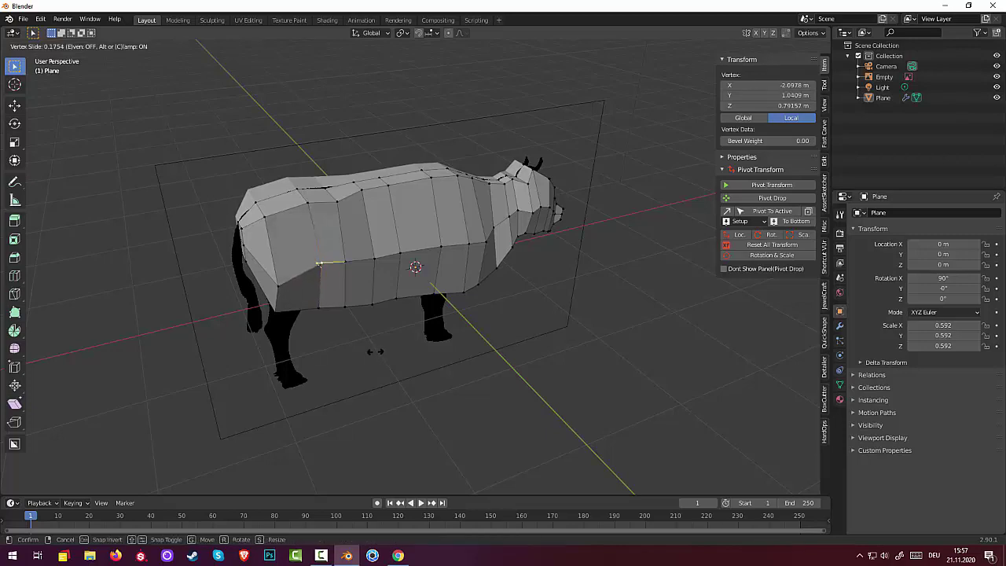
{"action": "left_click", "coordinate": [375, 351]}
Move a body vertex along the Y axis to fill out the torso.
{"action": "mouse_move", "coordinate": [386, 360]}
{"action": "middle_mouse_down"}
{"action": "mouse_move", "coordinate": [479, 372]}
{"action": "mouse_move", "coordinate": [318, 317]}
{"action": "mouse_move", "coordinate": [217, 319]}
{"action": "mouse_move", "coordinate": [213, 288]}
{"action": "mouse_move", "coordinate": [238, 265]}
{"action": "mouse_move", "coordinate": [254, 283]}
{"action": "mouse_move", "coordinate": [273, 281]}
{"action": "middle_mouse_up"}
{"action": "left_click", "coordinate": [401, 202]}
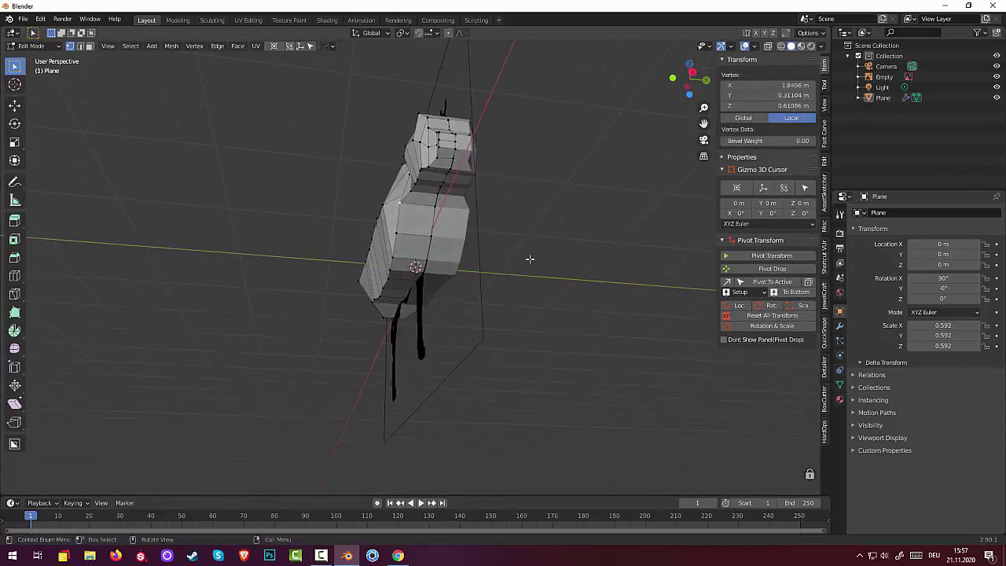
{"action": "key", "text": "g"}
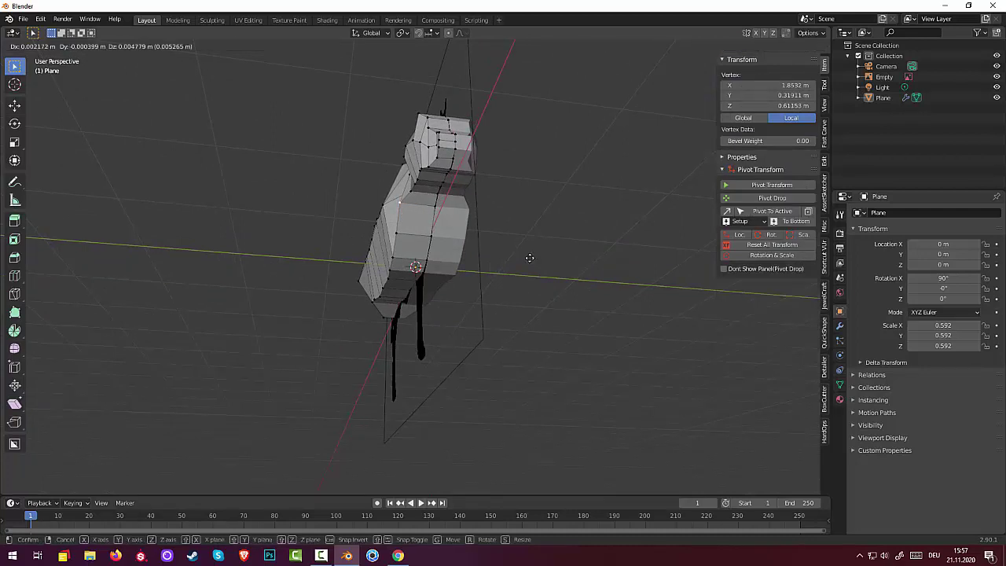
{"action": "key", "text": "y"}
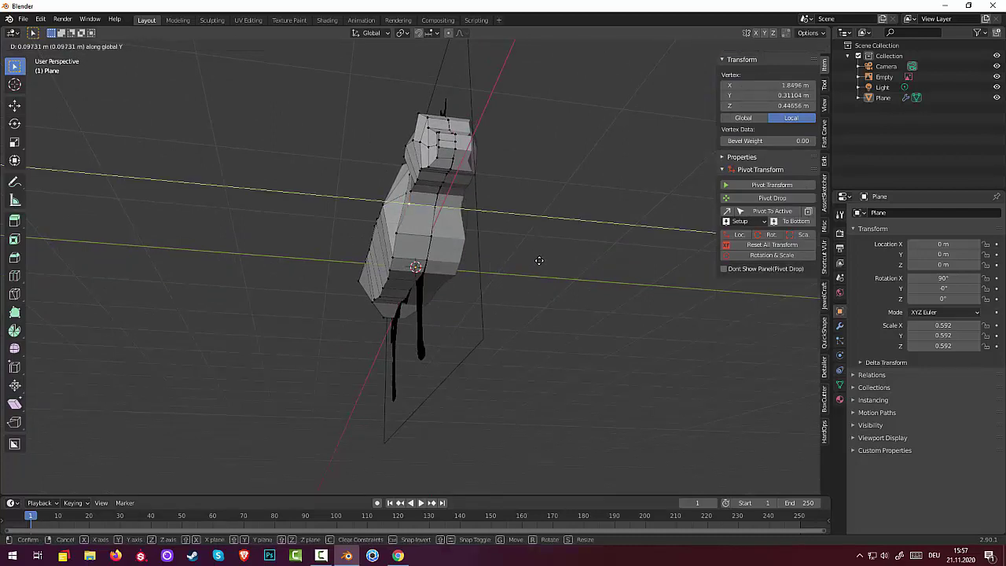
{"action": "left_click", "coordinate": [538, 261]}
Reposition the vertex under the head, then delete the stray vertex.
{"action": "mouse_move", "coordinate": [538, 261]}
{"action": "middle_mouse_down"}
{"action": "mouse_move", "coordinate": [533, 353]}
{"action": "mouse_move", "coordinate": [569, 366]}
{"action": "mouse_move", "coordinate": [605, 320]}
{"action": "mouse_move", "coordinate": [603, 375]}
{"action": "mouse_move", "coordinate": [521, 337]}
{"action": "middle_mouse_up"}
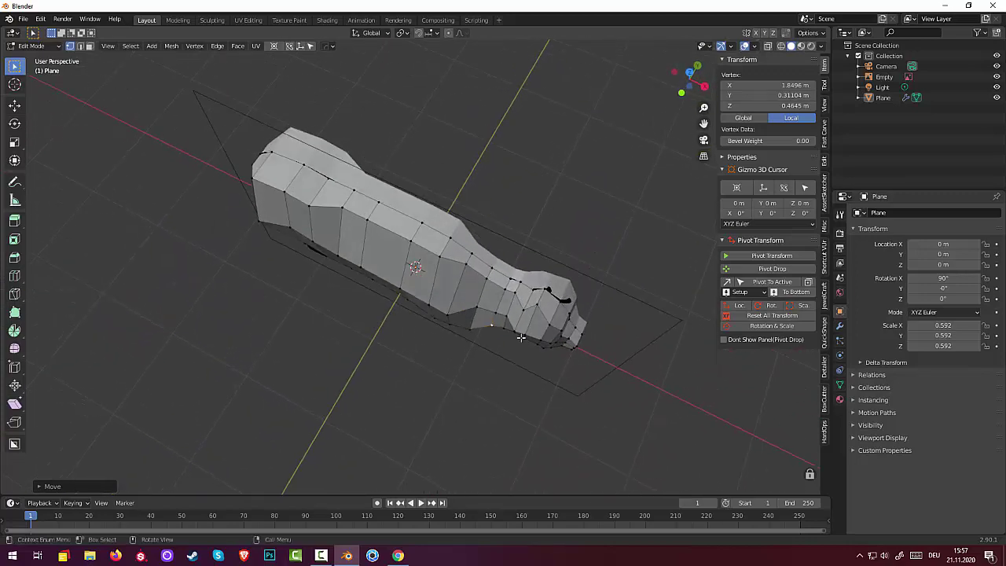
{"action": "left_click", "coordinate": [516, 334]}
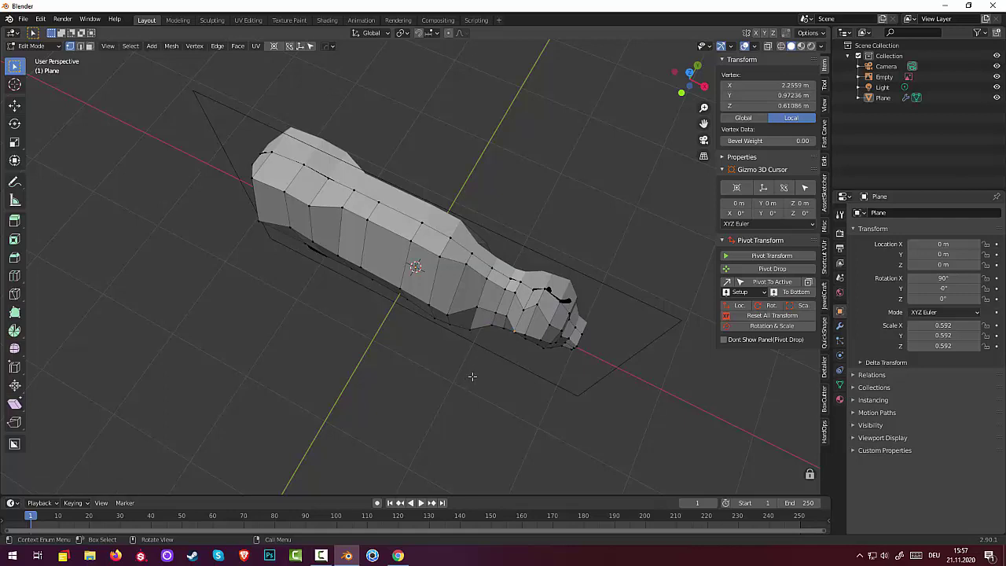
{"action": "mouse_move", "coordinate": [506, 343]}
{"action": "middle_mouse_down"}
{"action": "mouse_move", "coordinate": [492, 358]}
{"action": "mouse_move", "coordinate": [424, 350]}
{"action": "middle_mouse_up"}
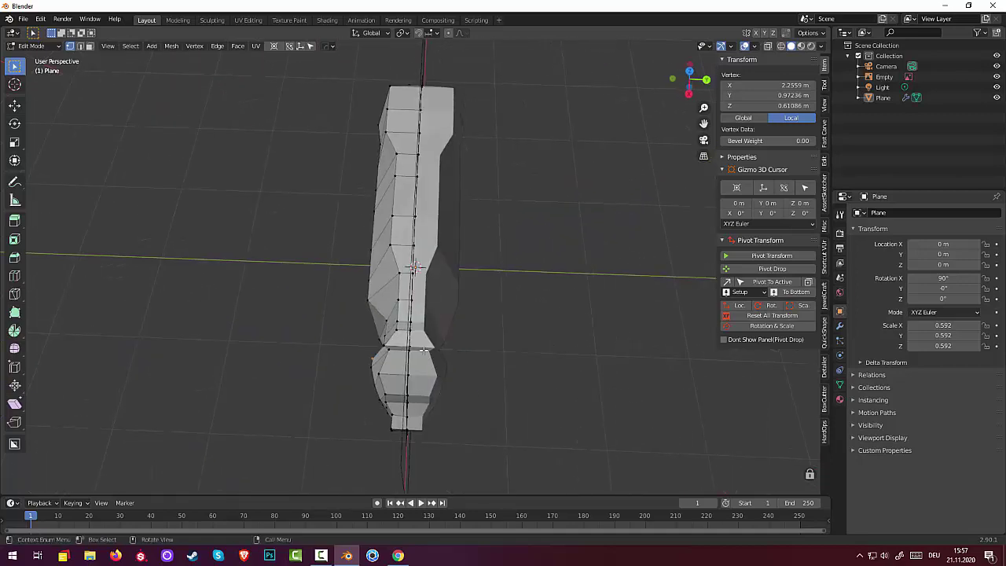
{"action": "key", "text": "g"}
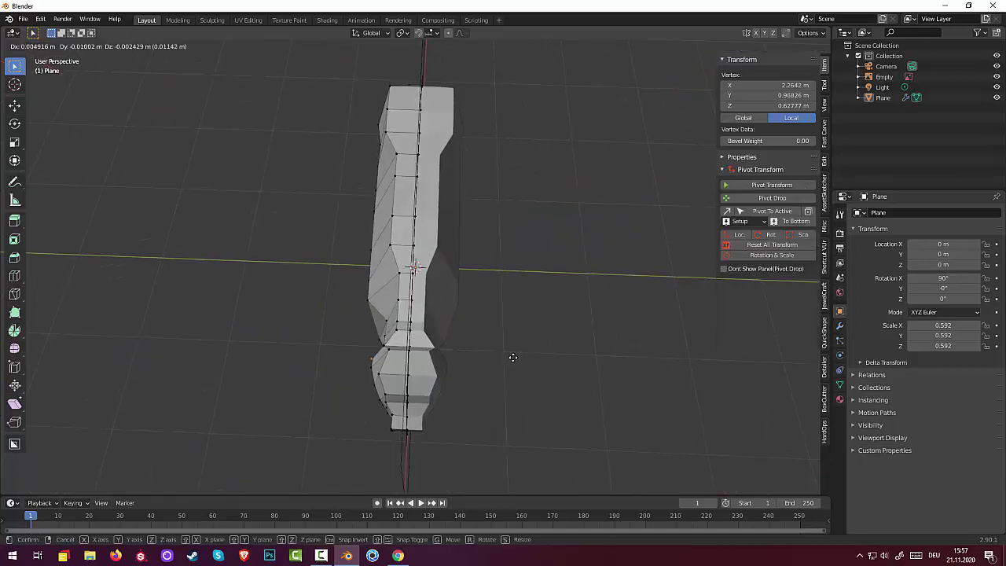
{"action": "left_click", "coordinate": [336, 338]}
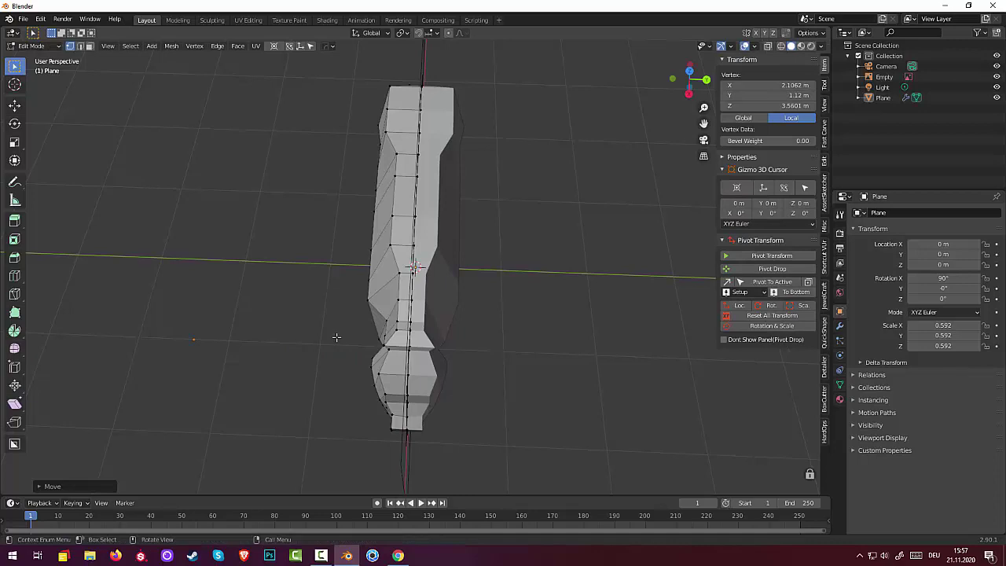
{"action": "key", "text": "x"}
{"action": "left_click", "coordinate": [334, 338]}
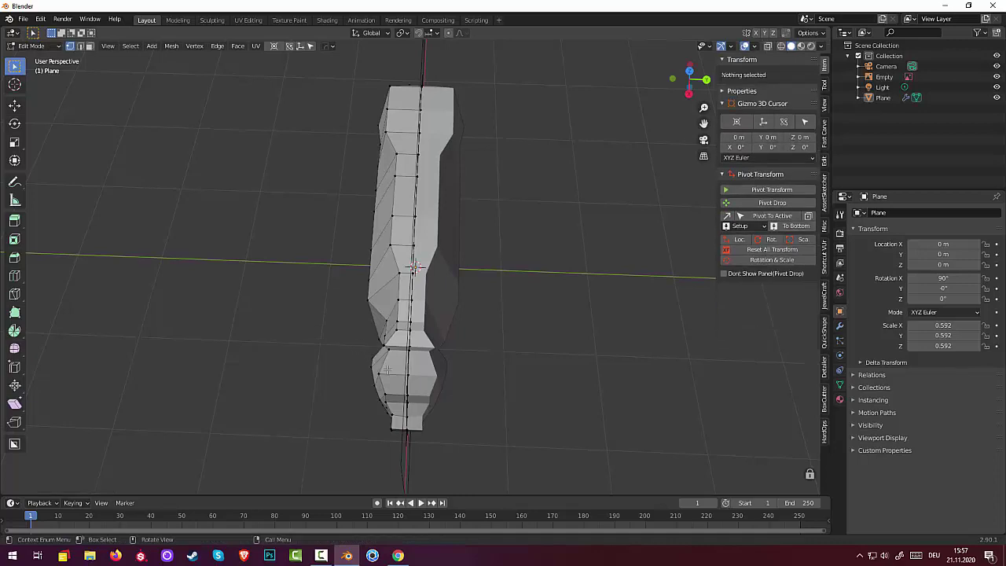
{"action": "mouse_move", "coordinate": [387, 370]}
{"action": "middle_mouse_down"}
{"action": "mouse_move", "coordinate": [291, 303]}
{"action": "mouse_move", "coordinate": [259, 310]}
{"action": "mouse_move", "coordinate": [285, 337]}
{"action": "mouse_move", "coordinate": [489, 340]}
{"action": "mouse_move", "coordinate": [484, 308]}
{"action": "mouse_move", "coordinate": [540, 315]}
{"action": "mouse_move", "coordinate": [537, 337]}
{"action": "mouse_move", "coordinate": [455, 340]}
{"action": "mouse_move", "coordinate": [438, 331]}
{"action": "mouse_move", "coordinate": [448, 317]}
{"action": "mouse_move", "coordinate": [608, 306]}
{"action": "mouse_move", "coordinate": [604, 316]}
{"action": "mouse_move", "coordinate": [540, 329]}
{"action": "mouse_move", "coordinate": [428, 252]}
{"action": "middle_mouse_up"}
Add a centred horizontal loop cut running along the cow's side.
{"action": "left_click", "coordinate": [425, 212]}
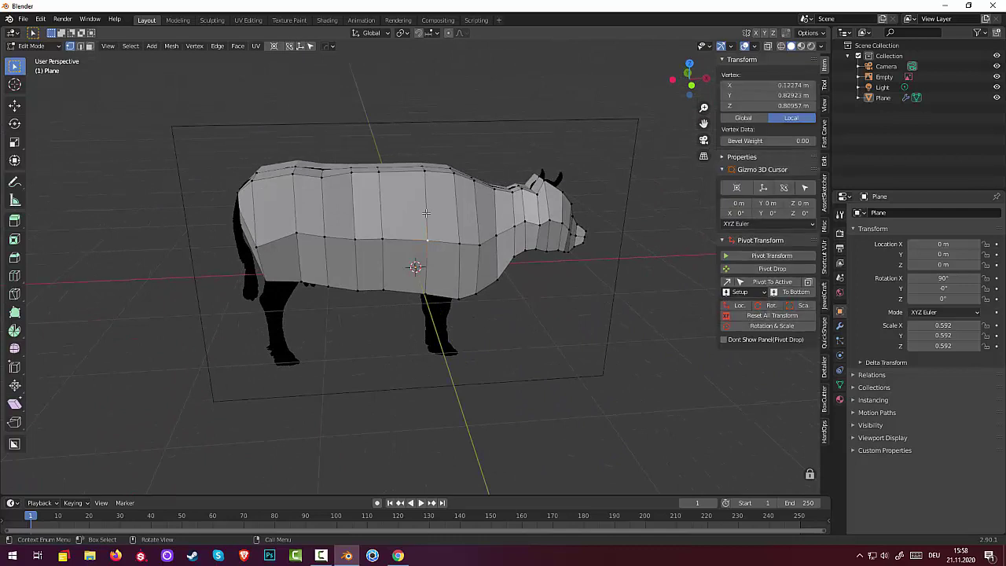
{"action": "key", "text": "ctrl+r"}
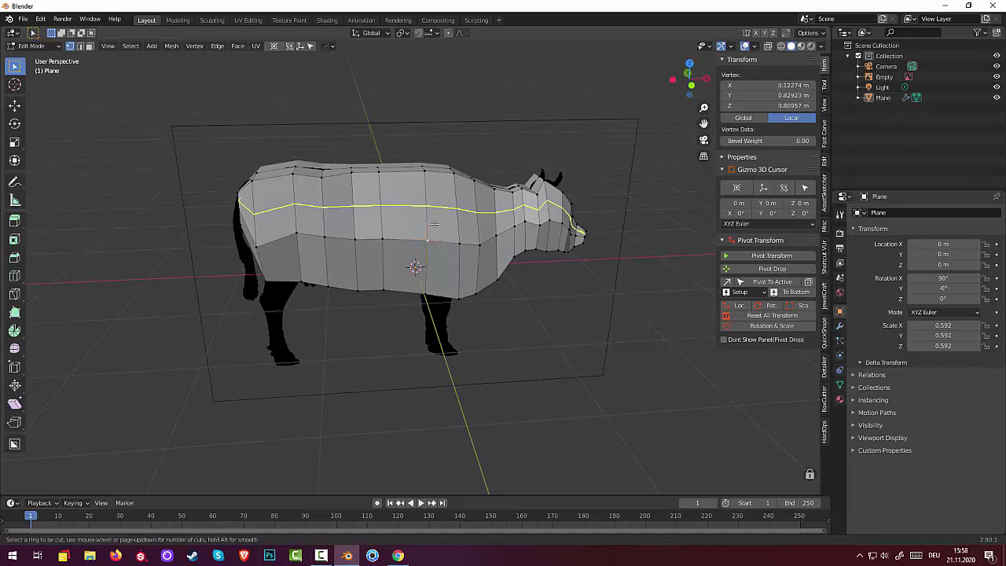
{"action": "left_click", "coordinate": [435, 224]}
{"action": "right_click", "coordinate": [437, 224]}
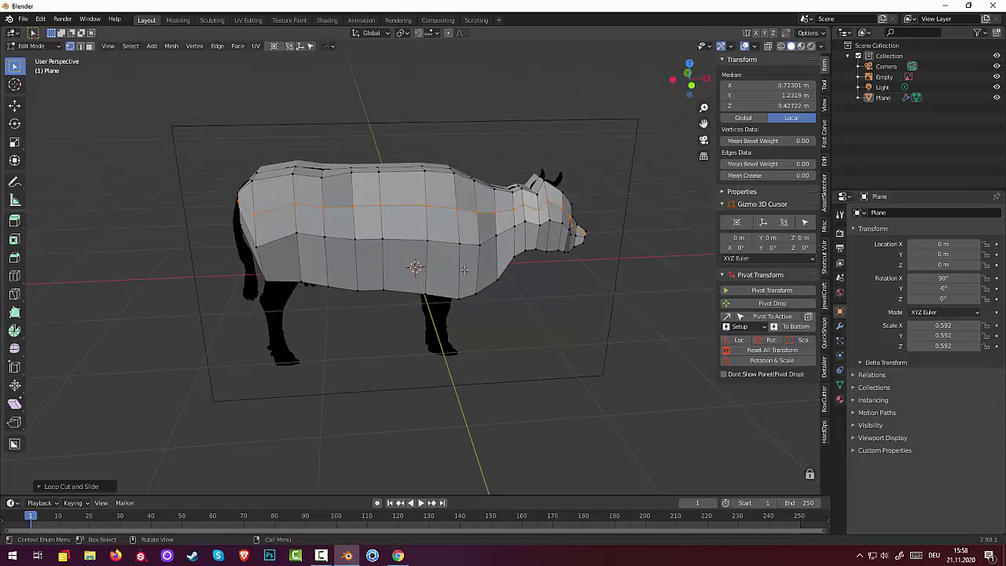
{"action": "mouse_move", "coordinate": [464, 267]}
{"action": "middle_mouse_down"}
{"action": "mouse_move", "coordinate": [418, 315]}
{"action": "mouse_move", "coordinate": [382, 293]}
{"action": "mouse_move", "coordinate": [415, 312]}
{"action": "mouse_move", "coordinate": [421, 250]}
{"action": "middle_mouse_up"}
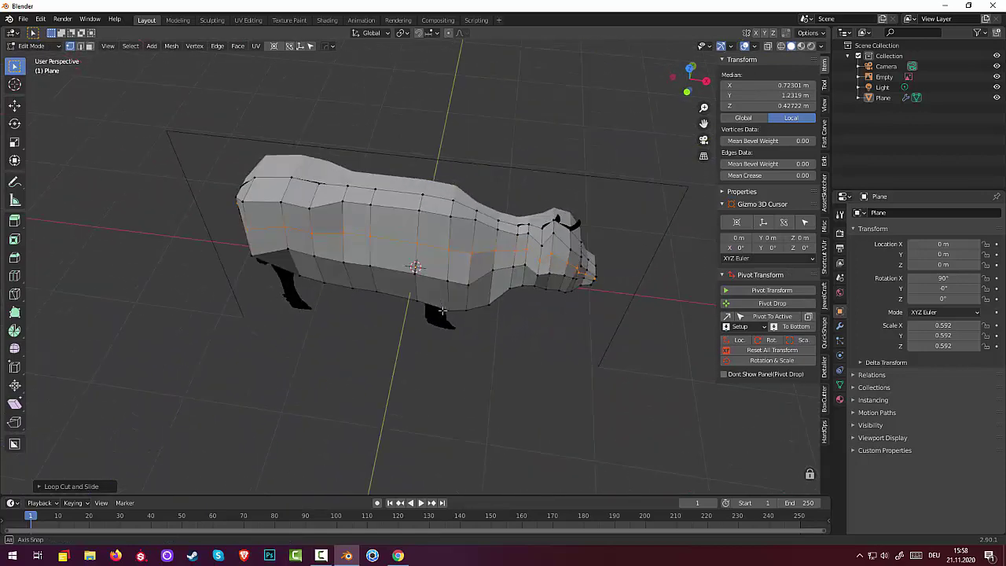
Push the new side edge loop 0.104 m outward along Y to widen the torso.
{"action": "left_click", "coordinate": [449, 250]}
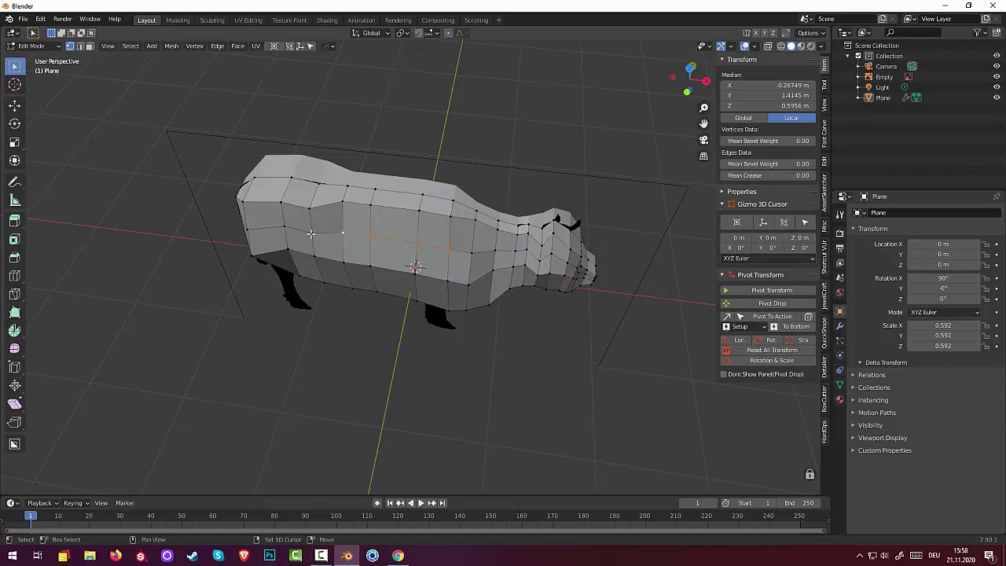
{"action": "mouse_move", "coordinate": [284, 228]}
{"action": "middle_mouse_down"}
{"action": "mouse_move", "coordinate": [371, 286]}
{"action": "mouse_move", "coordinate": [329, 280]}
{"action": "middle_mouse_up"}
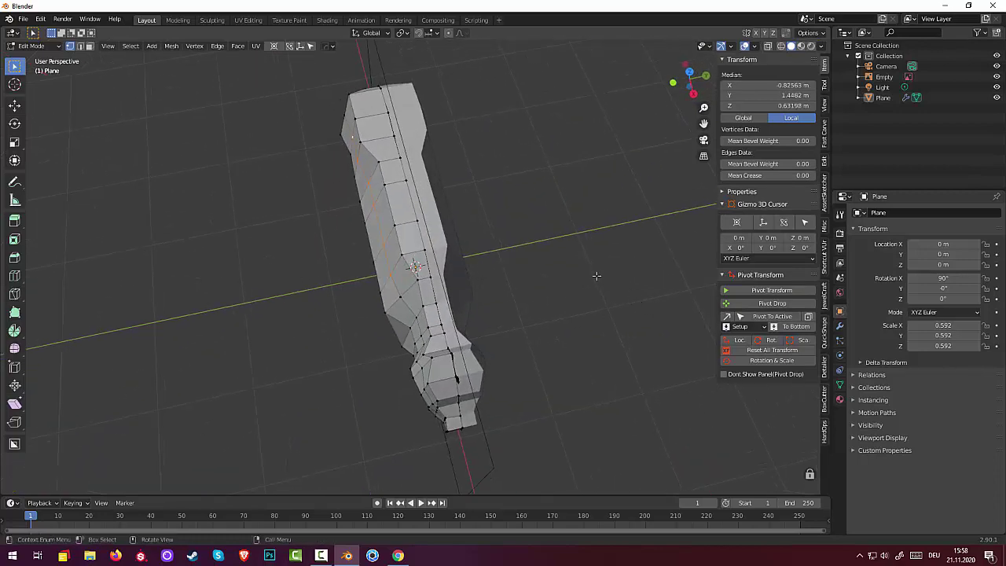
{"action": "key", "text": "g"}
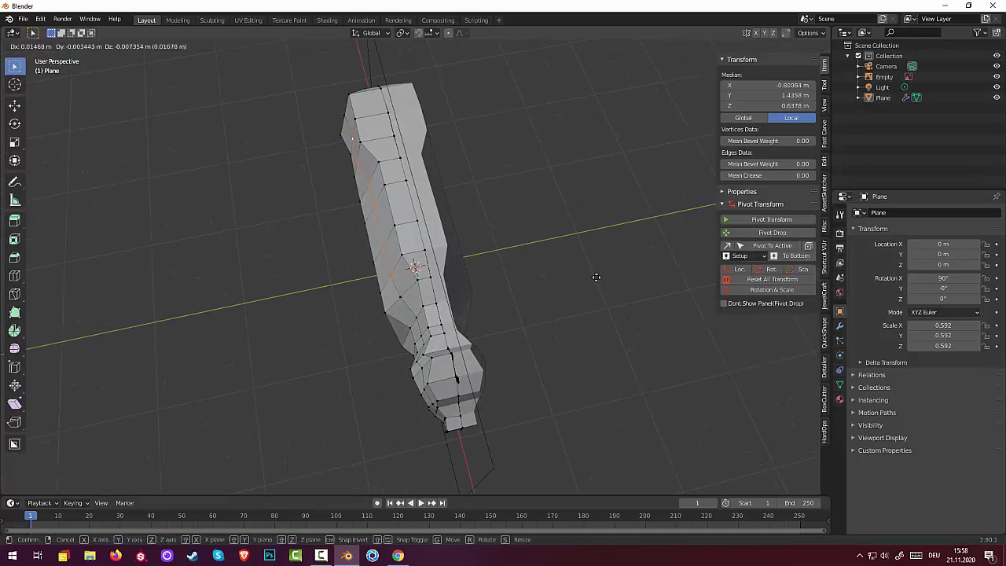
{"action": "key", "text": "y"}
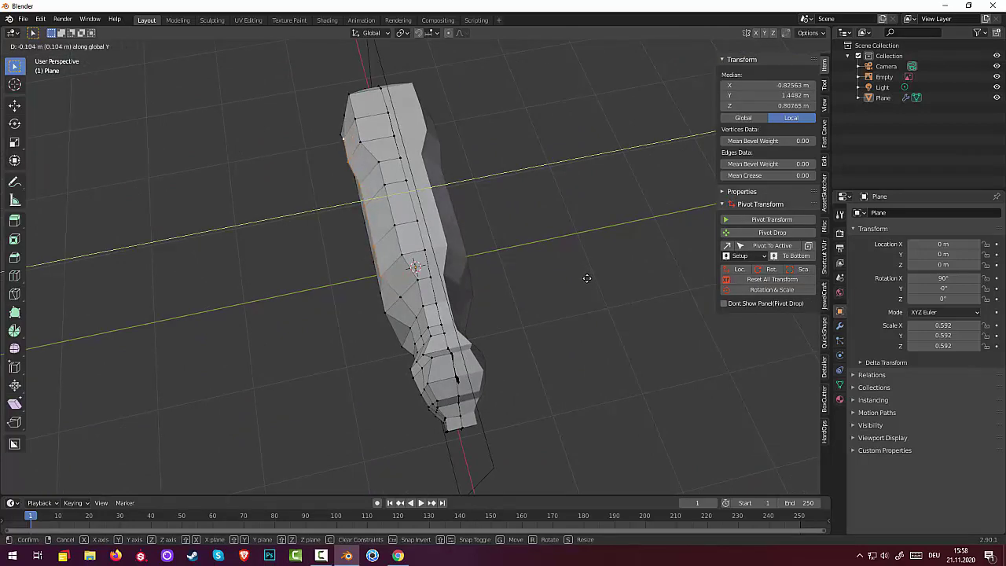
{"action": "left_click", "coordinate": [588, 278]}
{"action": "mouse_move", "coordinate": [590, 279]}
{"action": "middle_mouse_down"}
{"action": "mouse_move", "coordinate": [663, 231]}
{"action": "mouse_move", "coordinate": [656, 236]}
{"action": "middle_mouse_up"}
{"action": "left_click", "coordinate": [408, 251]}
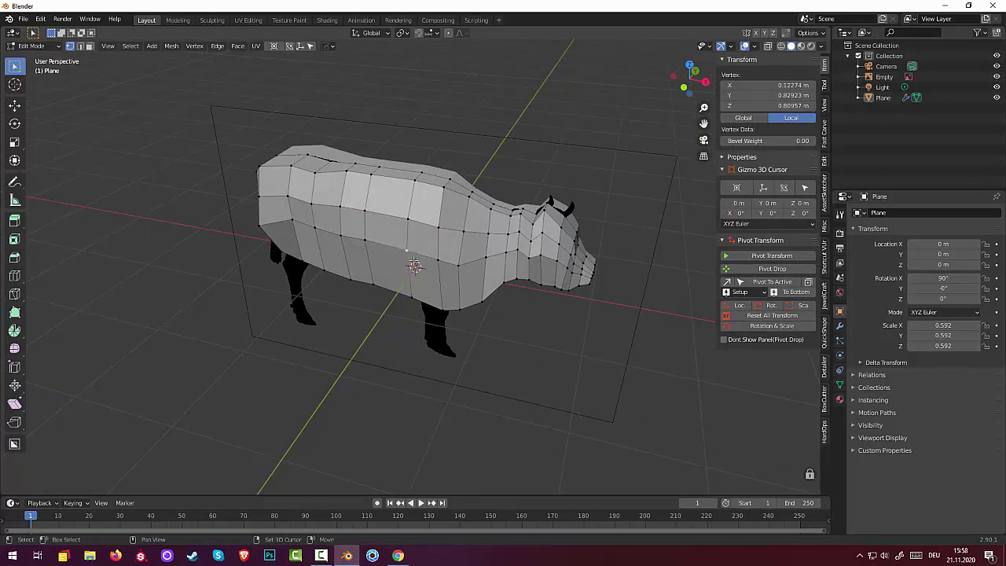
Move three neighbouring vertices on the side loop together to round the flank.
{"action": "left_click", "coordinate": [343, 236], "text": "shift"}
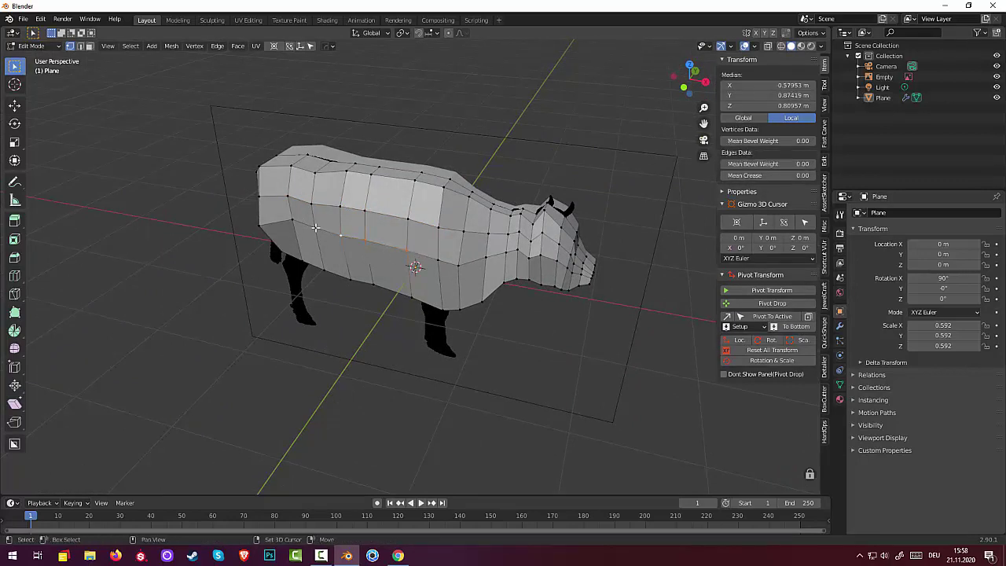
{"action": "left_click", "coordinate": [315, 228], "text": "shift"}
{"action": "middle_click_drag", "start_coordinate": [315, 228], "coordinate": [393, 324]}
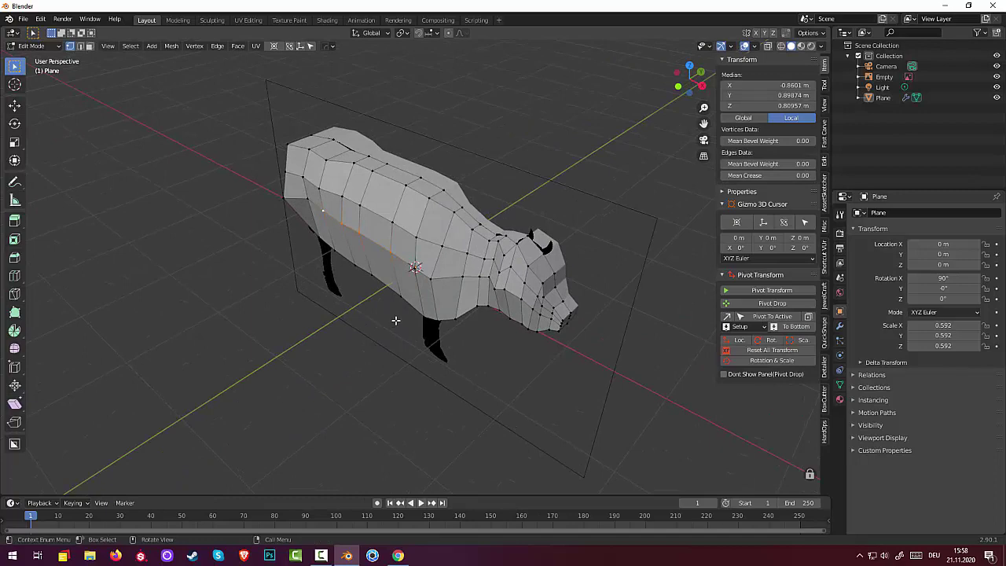
{"action": "key", "text": "g"}
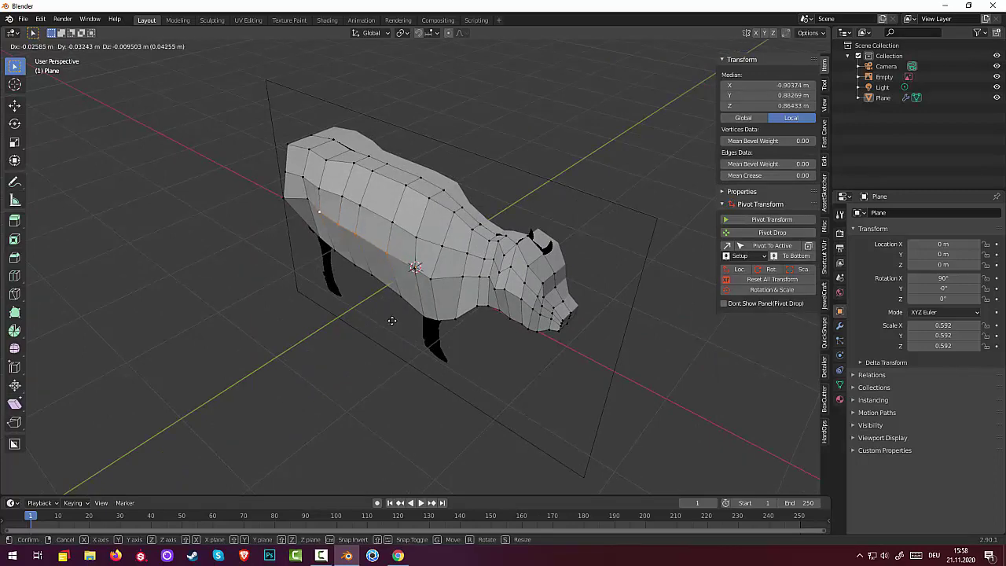
{"action": "left_click", "coordinate": [392, 321]}
Nudge a vertex near the rump and select a mid-body vertex, checking from front and end views.
{"action": "mouse_move", "coordinate": [427, 315]}
{"action": "middle_mouse_down"}
{"action": "mouse_move", "coordinate": [339, 286]}
{"action": "mouse_move", "coordinate": [472, 317]}
{"action": "mouse_move", "coordinate": [423, 304]}
{"action": "mouse_move", "coordinate": [417, 334]}
{"action": "mouse_move", "coordinate": [452, 378]}
{"action": "middle_mouse_up"}
{"action": "left_click", "coordinate": [383, 292]}
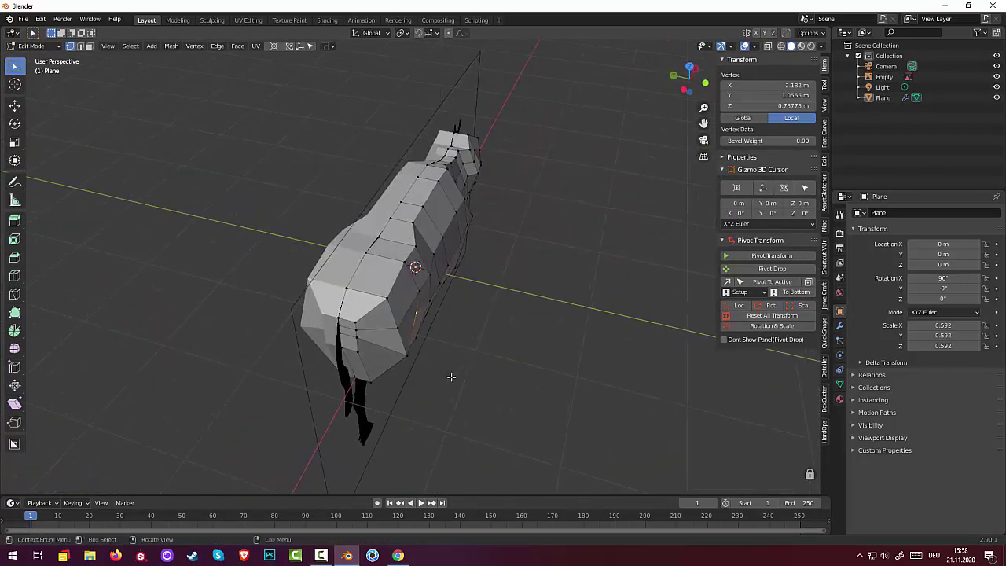
{"action": "key", "text": "g"}
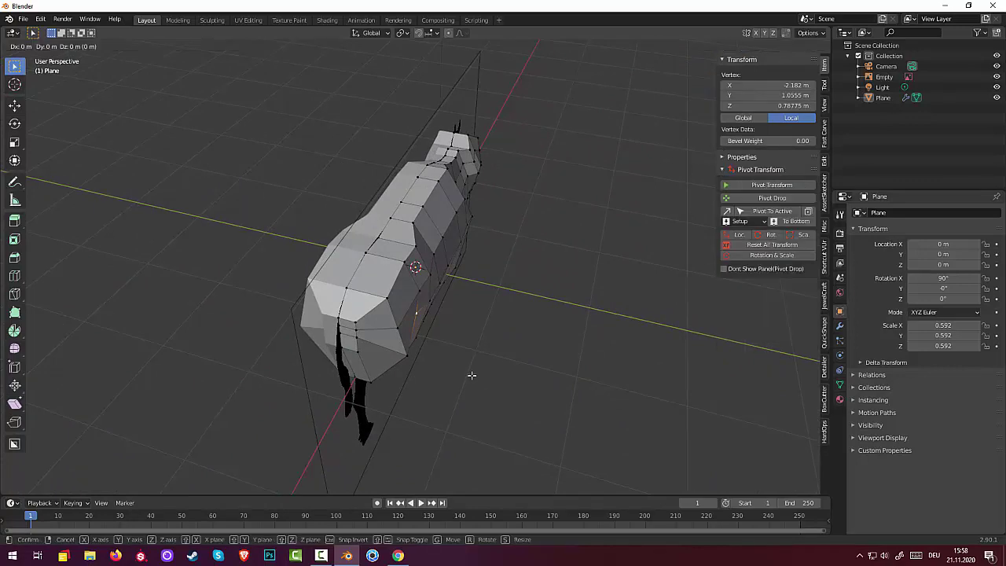
{"action": "left_click", "coordinate": [479, 382]}
{"action": "mouse_move", "coordinate": [480, 381]}
{"action": "middle_mouse_down"}
{"action": "mouse_move", "coordinate": [461, 393]}
{"action": "mouse_move", "coordinate": [283, 244]}
{"action": "middle_mouse_up"}
{"action": "mouse_move", "coordinate": [431, 281]}
{"action": "middle_mouse_down"}
{"action": "mouse_move", "coordinate": [329, 256]}
{"action": "mouse_move", "coordinate": [329, 327]}
{"action": "mouse_move", "coordinate": [355, 341]}
{"action": "mouse_move", "coordinate": [417, 322]}
{"action": "mouse_move", "coordinate": [463, 292]}
{"action": "mouse_move", "coordinate": [454, 279]}
{"action": "mouse_move", "coordinate": [468, 333]}
{"action": "mouse_move", "coordinate": [506, 353]}
{"action": "mouse_move", "coordinate": [569, 370]}
{"action": "mouse_move", "coordinate": [588, 341]}
{"action": "mouse_move", "coordinate": [569, 299]}
{"action": "mouse_move", "coordinate": [503, 284]}
{"action": "mouse_move", "coordinate": [334, 263]}
{"action": "mouse_move", "coordinate": [312, 283]}
{"action": "mouse_move", "coordinate": [344, 314]}
{"action": "mouse_move", "coordinate": [424, 288]}
{"action": "middle_mouse_up"}
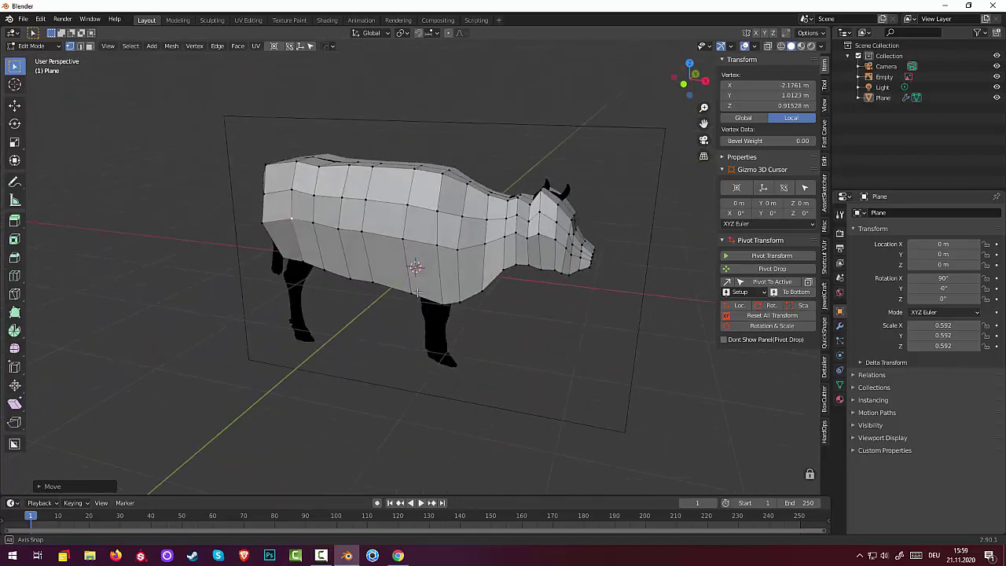
{"action": "left_click", "coordinate": [435, 247]}
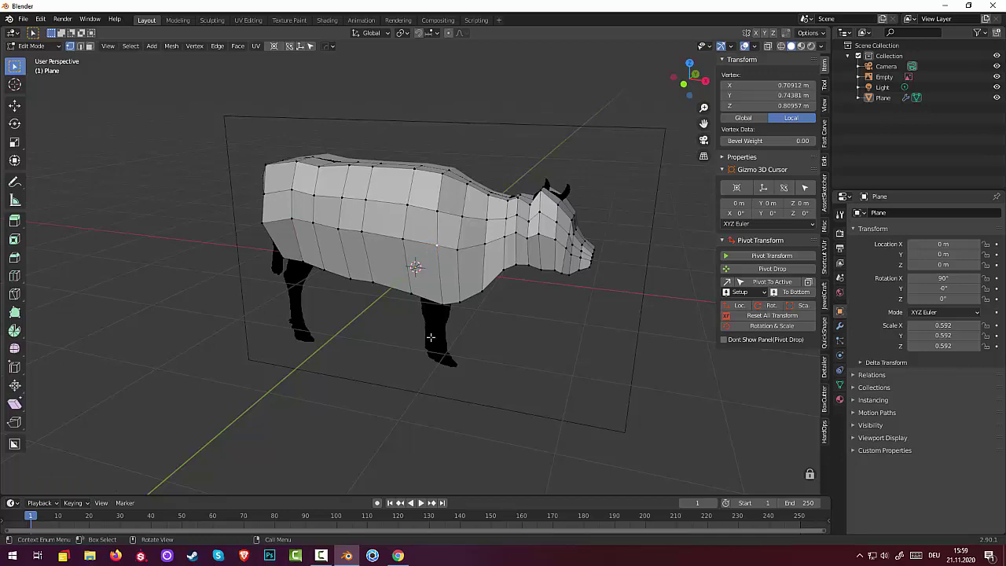
{"action": "mouse_move", "coordinate": [482, 350]}
{"action": "middle_mouse_down"}
{"action": "mouse_move", "coordinate": [481, 340]}
{"action": "mouse_move", "coordinate": [409, 332]}
{"action": "mouse_move", "coordinate": [483, 341]}
{"action": "middle_mouse_up"}
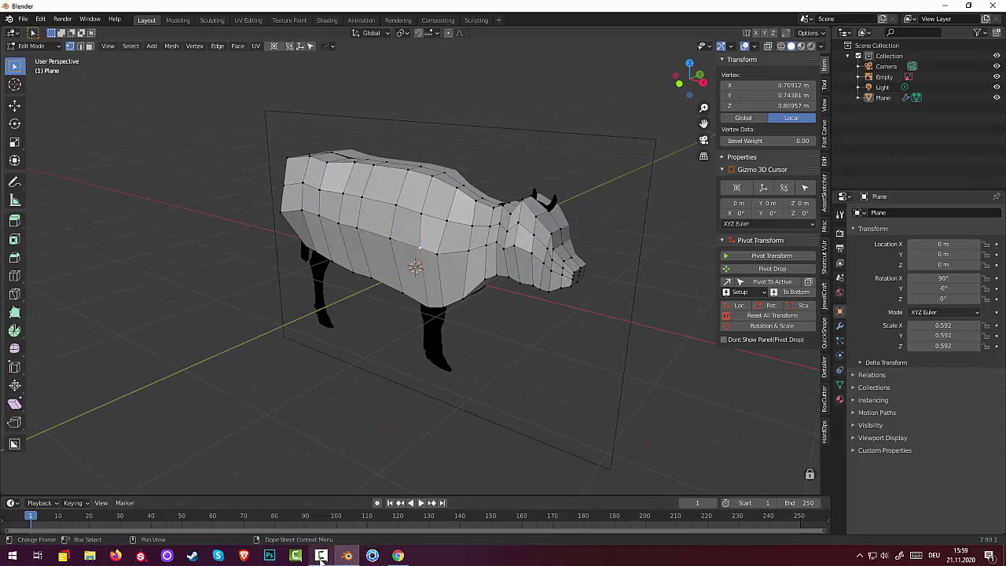
{"action": "mouse_move", "coordinate": [321, 556]}
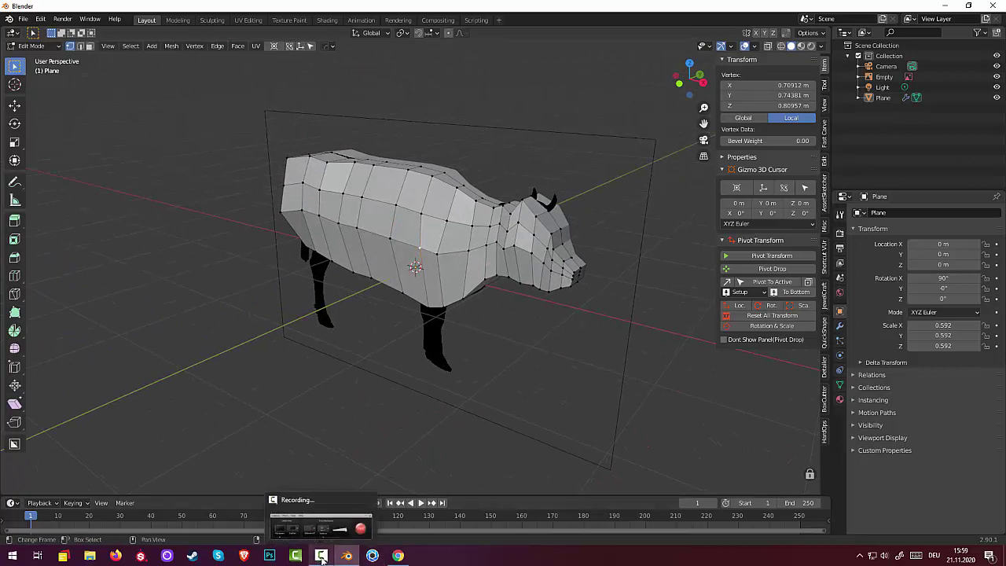
{"action": "left_click", "coordinate": [322, 558]}
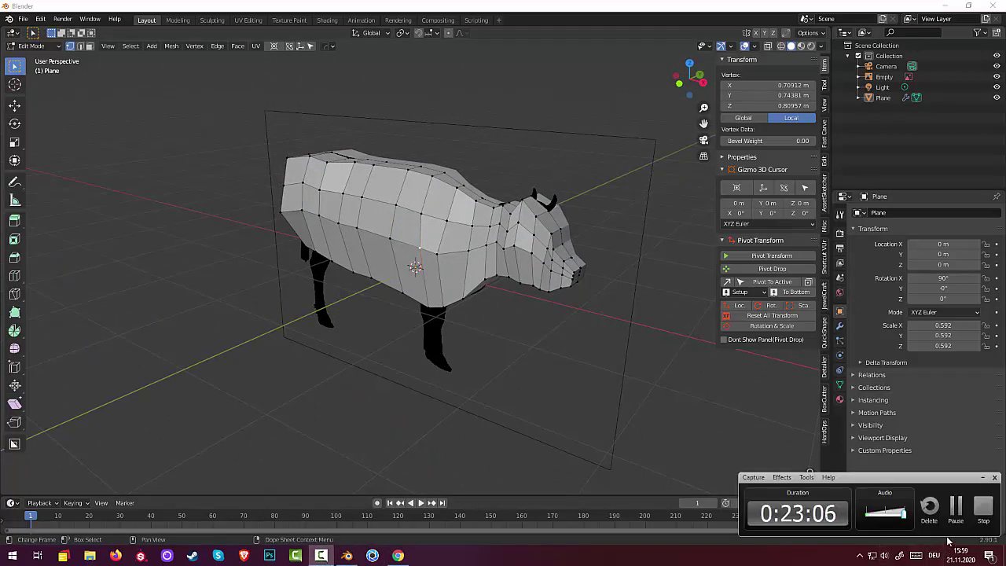